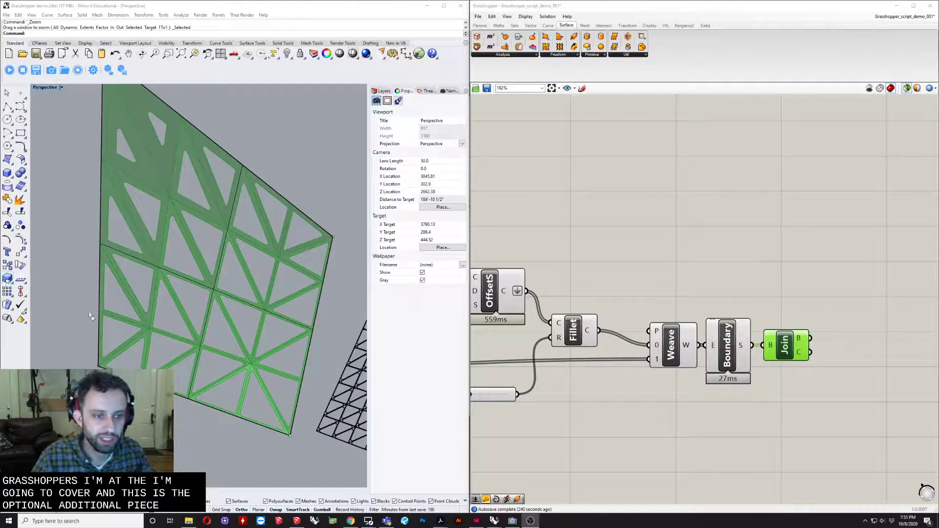
- Examine the green triangulated panel preview with its variable openings and the neighbouring black triangulated panels from several angles and distances
right_drag(132, 289, 223, 289)
scroll(166, 249, down, 8)
scroll(281, 267, up, 8)
right_drag(279, 269, 179, 439)
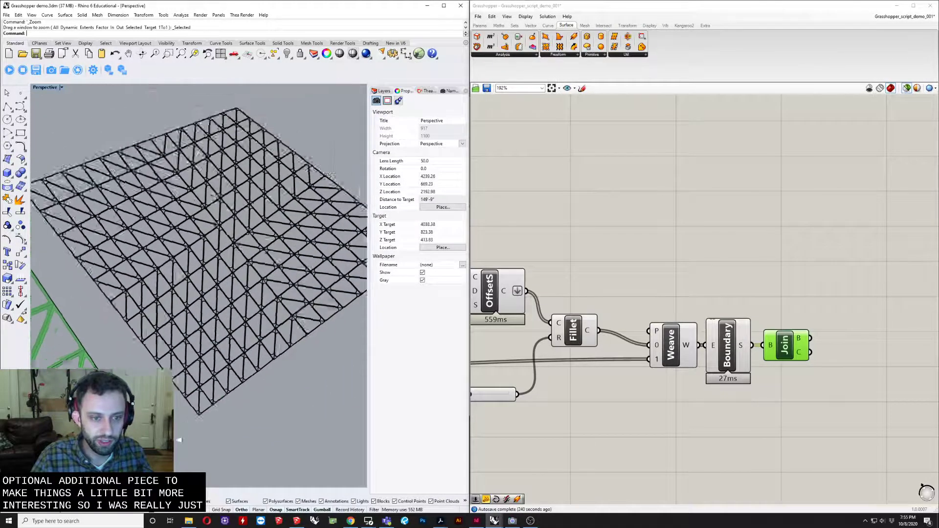
scroll(207, 296, up, 7)
scroll(208, 296, down, 8)
right_drag(207, 295, 283, 285)
scroll(181, 239, down, 8)
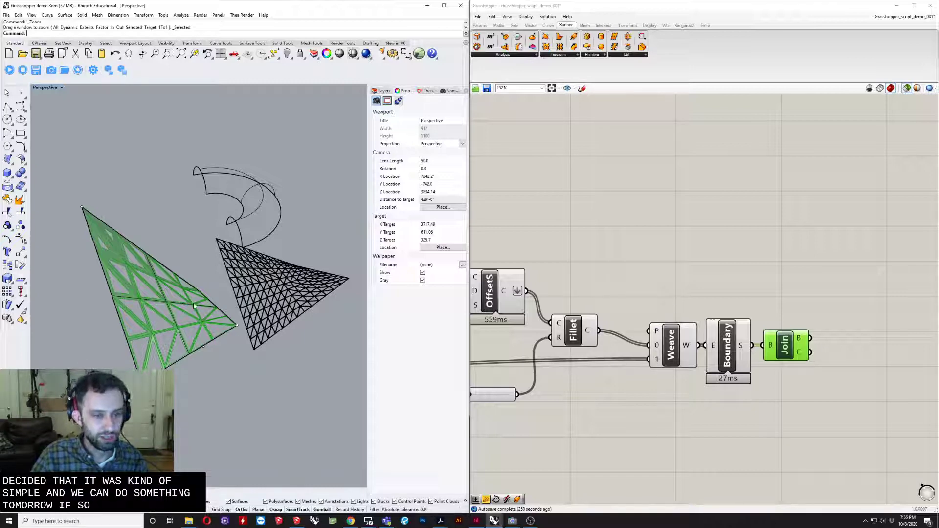
scroll(194, 306, up, 6)
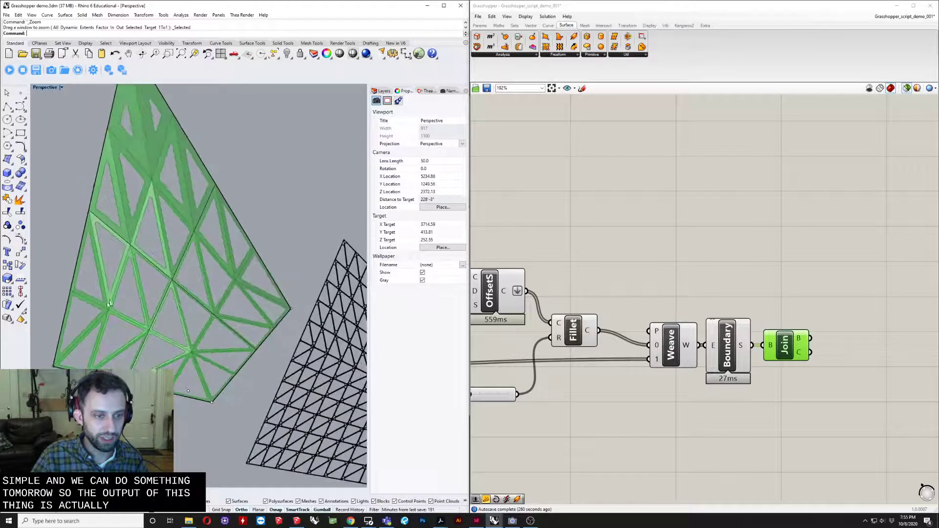
scroll(306, 343, up, 6)
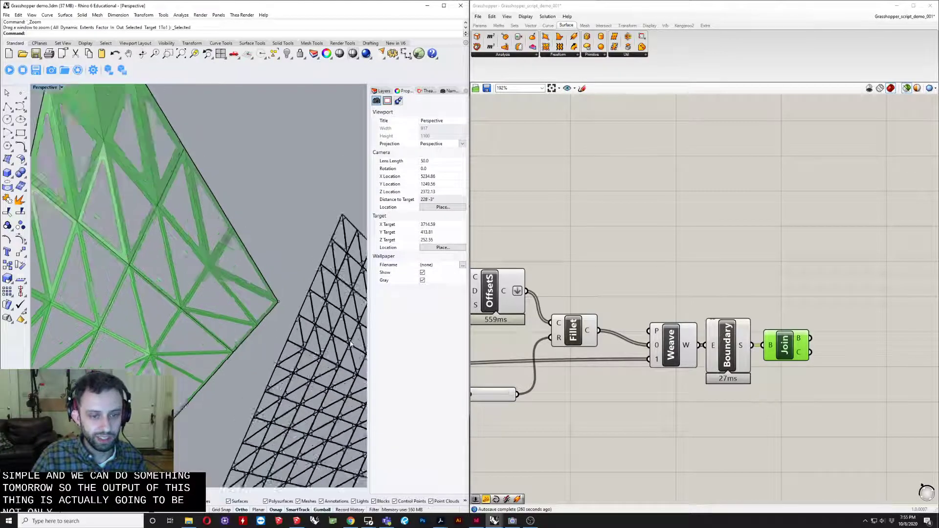
scroll(337, 338, down, 6)
shift+right_drag(119, 211, 186, 221)
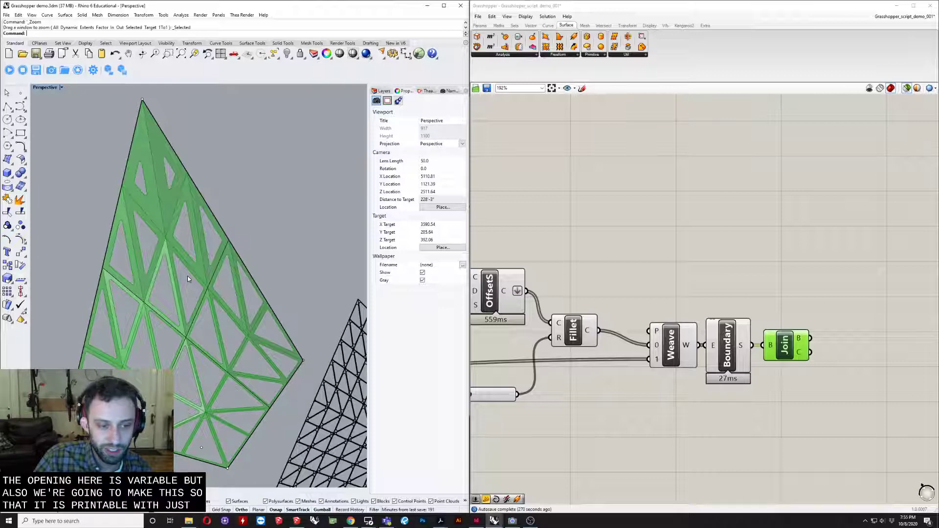
scroll(238, 307, down, 4)
right_drag(238, 306, 290, 292)
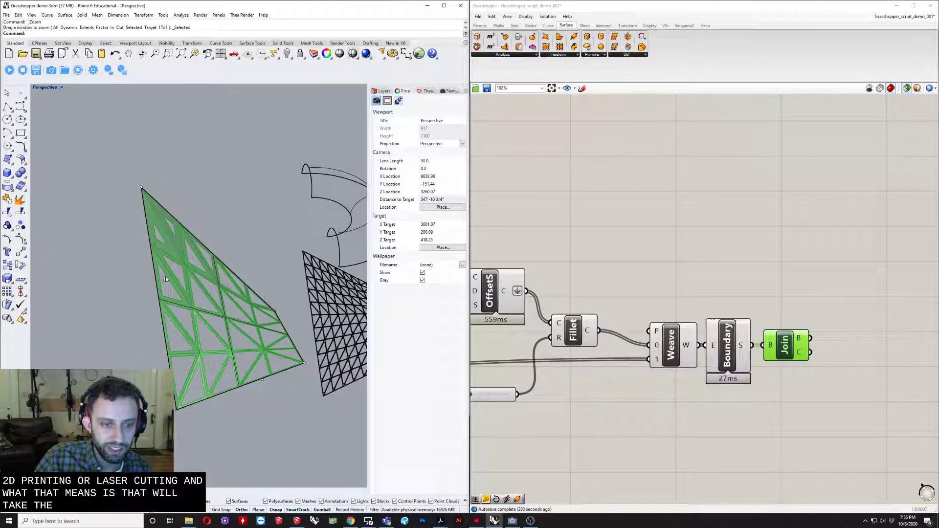
scroll(189, 287, up, 6)
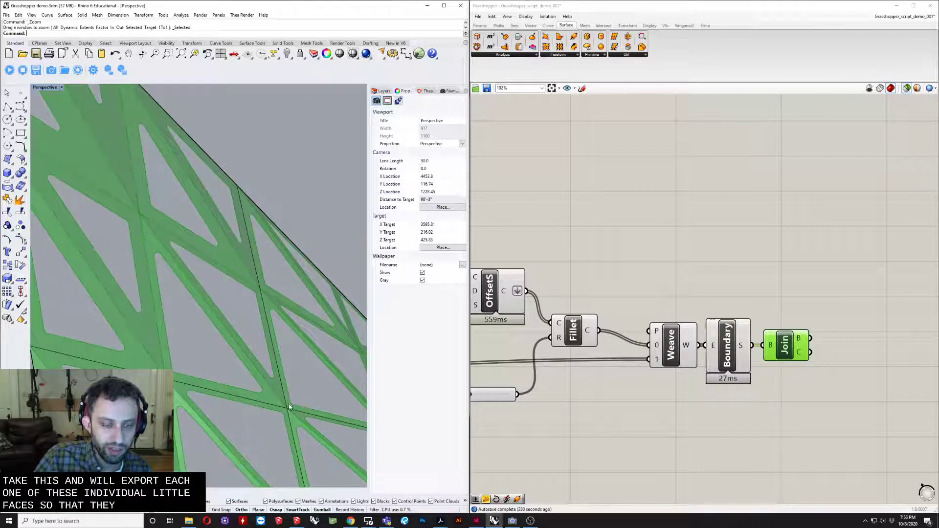
scroll(263, 348, down, 6)
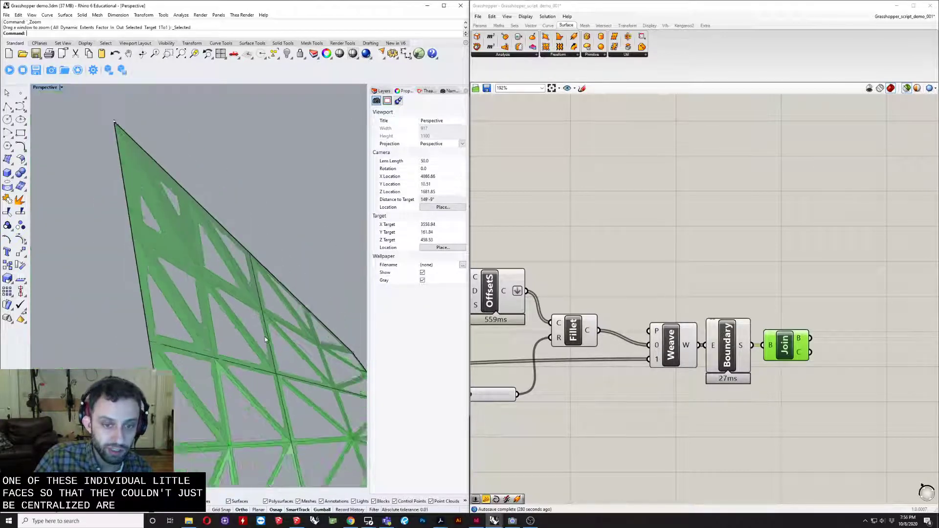
scroll(273, 375, down, 6)
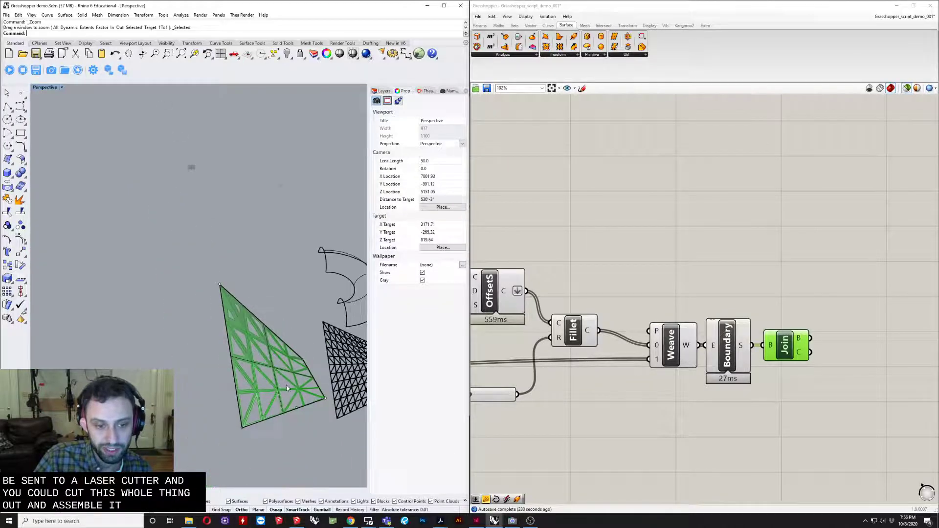
right_drag(188, 363, 137, 358)
scroll(137, 357, up, 3)
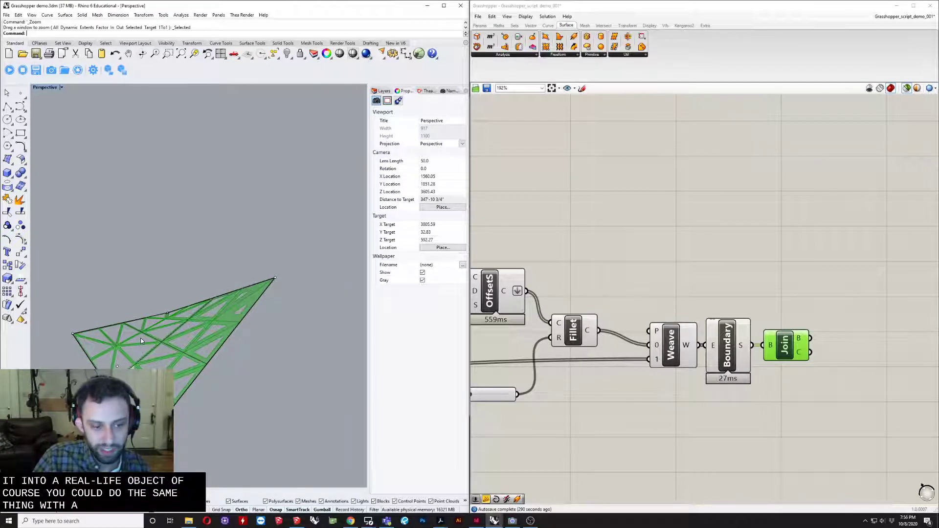
right_drag(141, 341, 203, 385)
scroll(172, 356, up, 4)
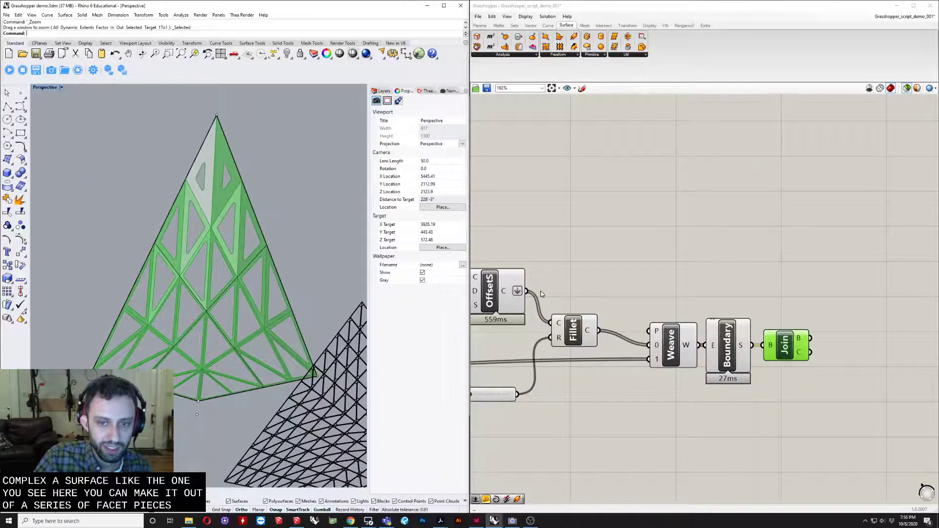
- Review the paneling definition on the Grasshopper canvas, from the surface input to Join, alongside the earlier script versions above it
scroll(541, 294, down, 7)
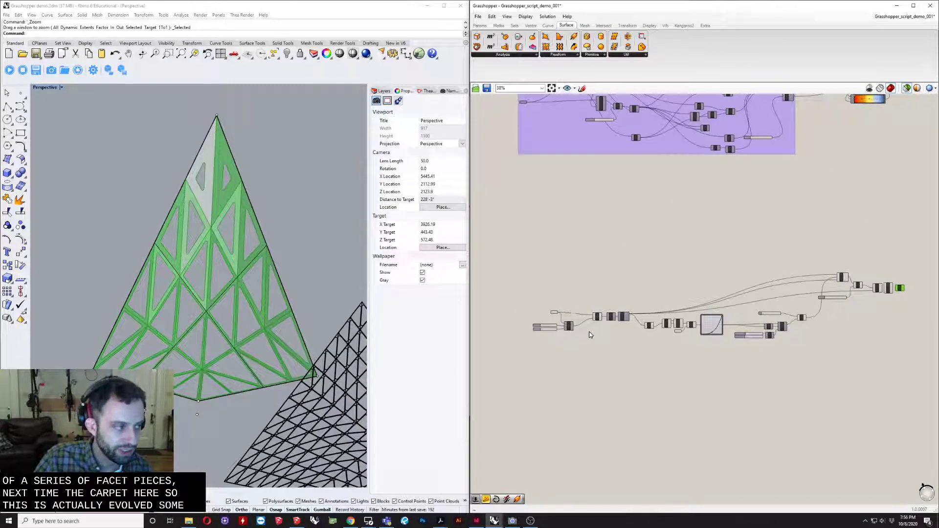
scroll(587, 280, up, 5)
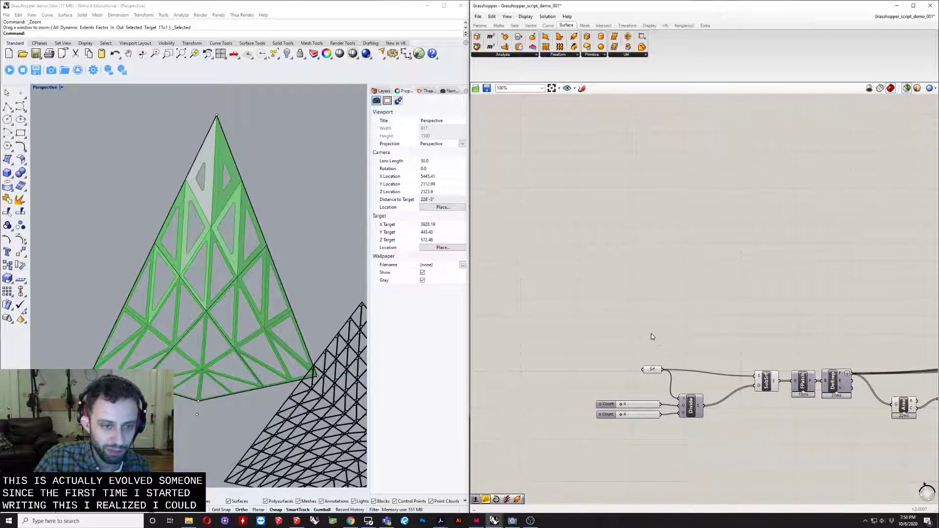
scroll(652, 336, down, 3)
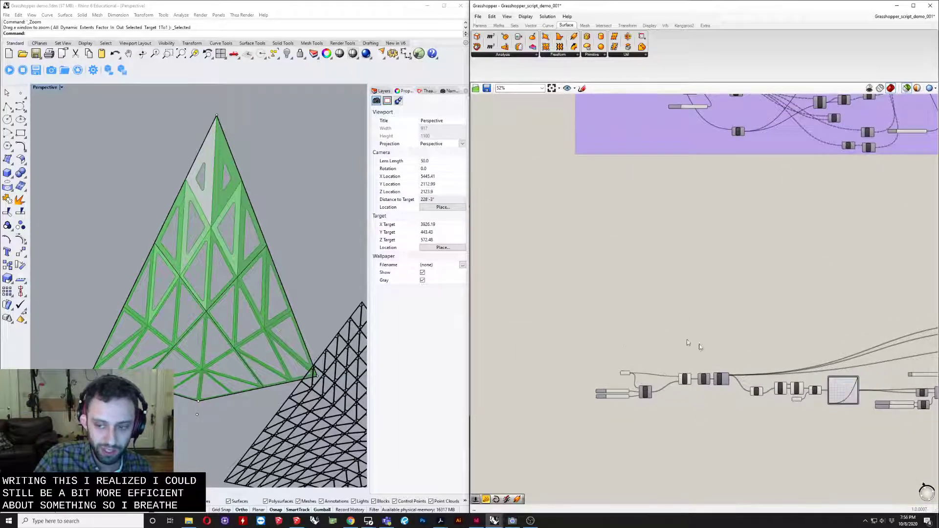
right_drag(700, 346, 629, 294)
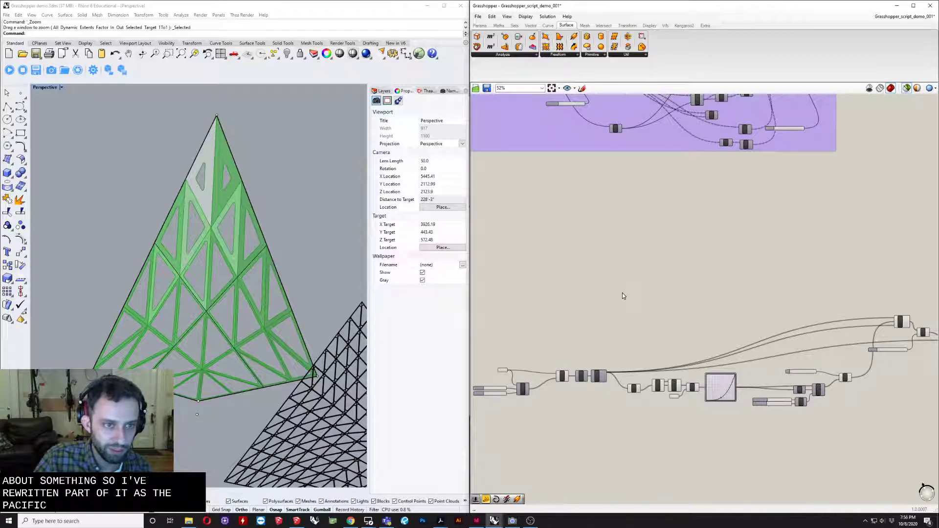
right_drag(589, 310, 618, 307)
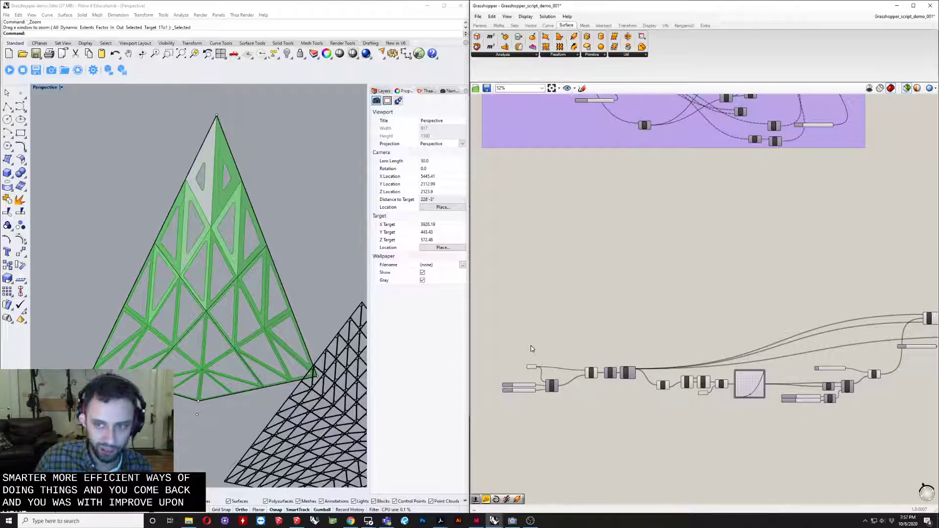
scroll(617, 268, down, 8)
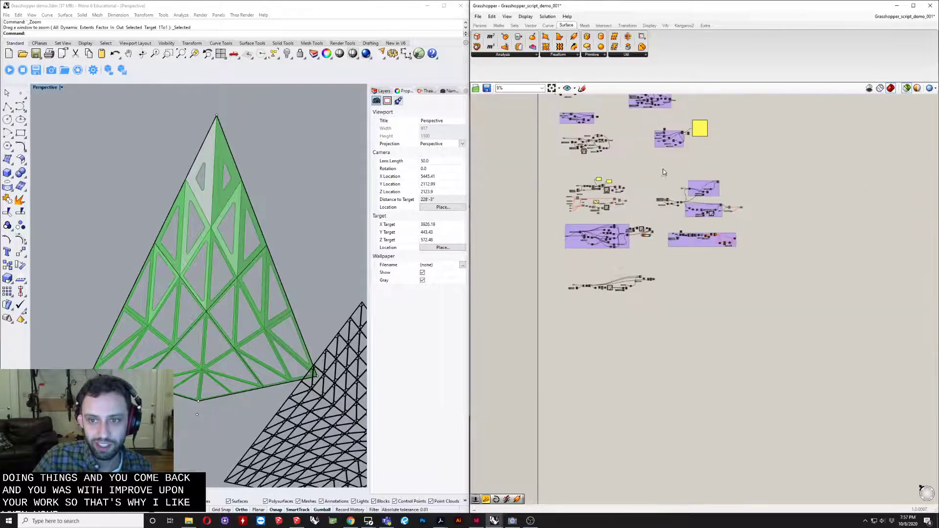
scroll(663, 169, up, 2)
right_drag(663, 329, 706, 422)
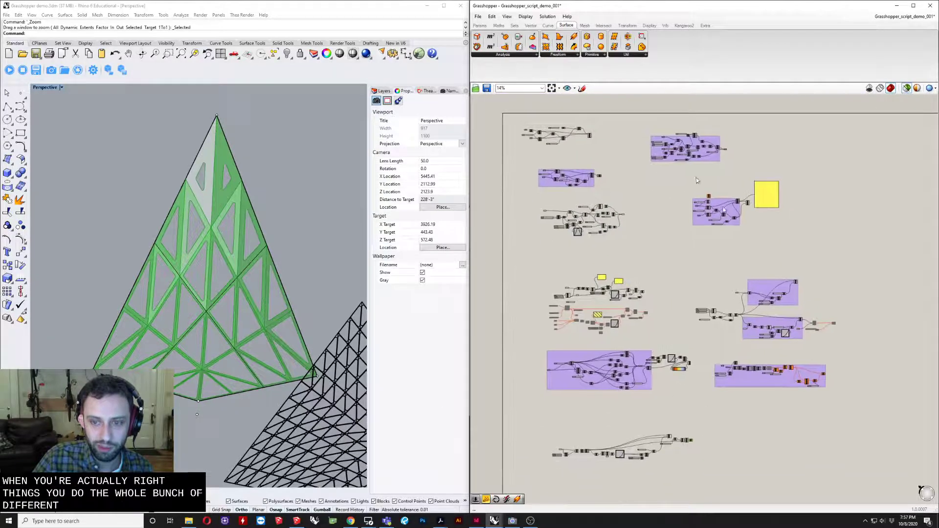
right_drag(710, 467, 717, 331)
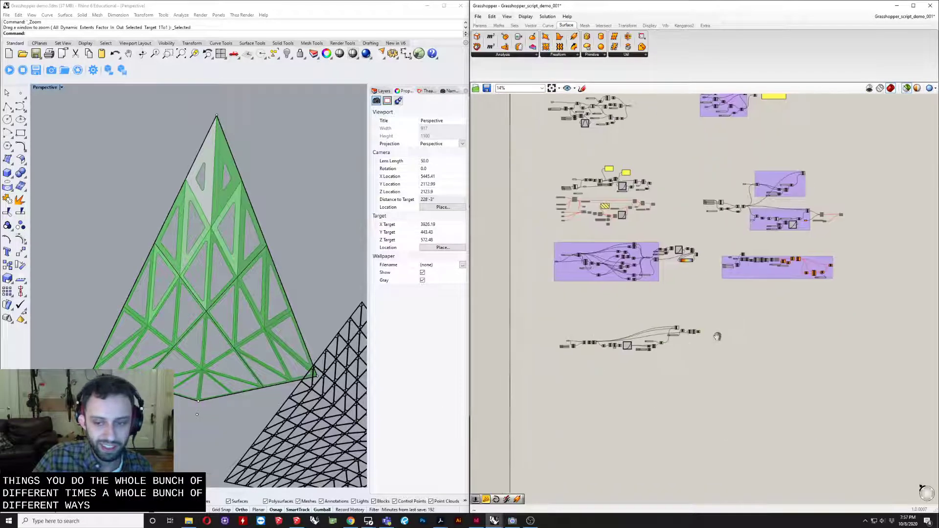
scroll(614, 336, up, 2)
right_drag(644, 343, 651, 359)
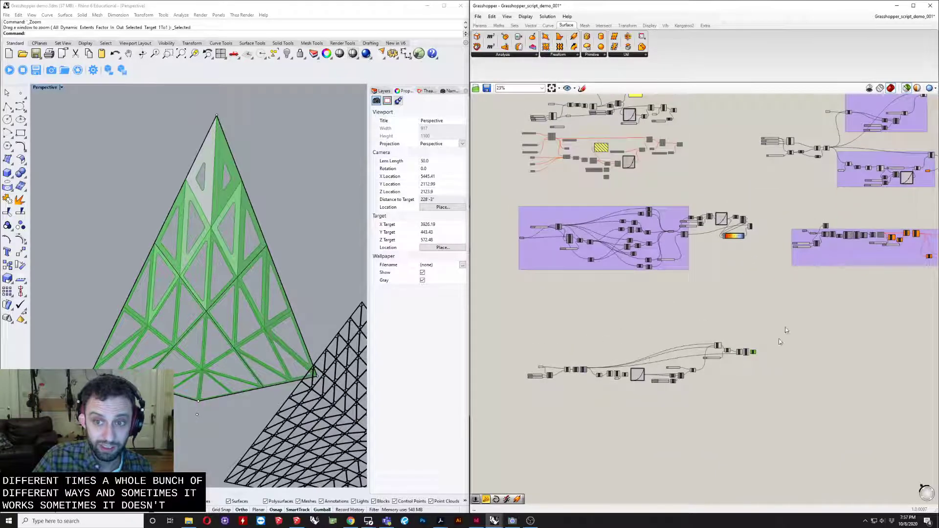
scroll(607, 408, up, 3)
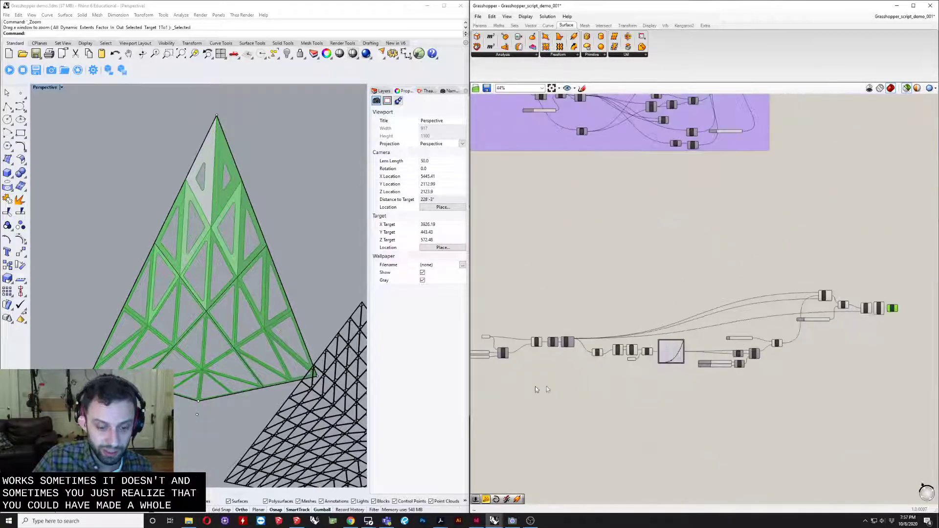
scroll(683, 409, up, 3)
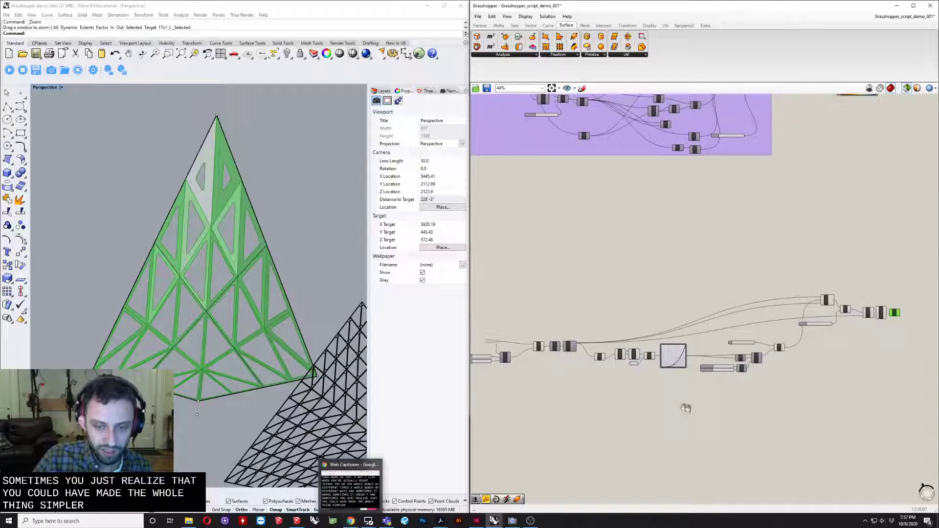
right_drag(546, 374, 645, 387)
scroll(717, 360, up, 3)
- Delete the black triangulated polysurfaces beside the green panel preview in the Rhino model
scroll(654, 359, down, 2)
scroll(681, 335, down, 2)
right_drag(130, 311, 177, 317)
scroll(177, 318, down, 8)
right_drag(182, 130, 288, 323)
click(197, 252)
right_drag(197, 252, 243, 265)
key(Delete)
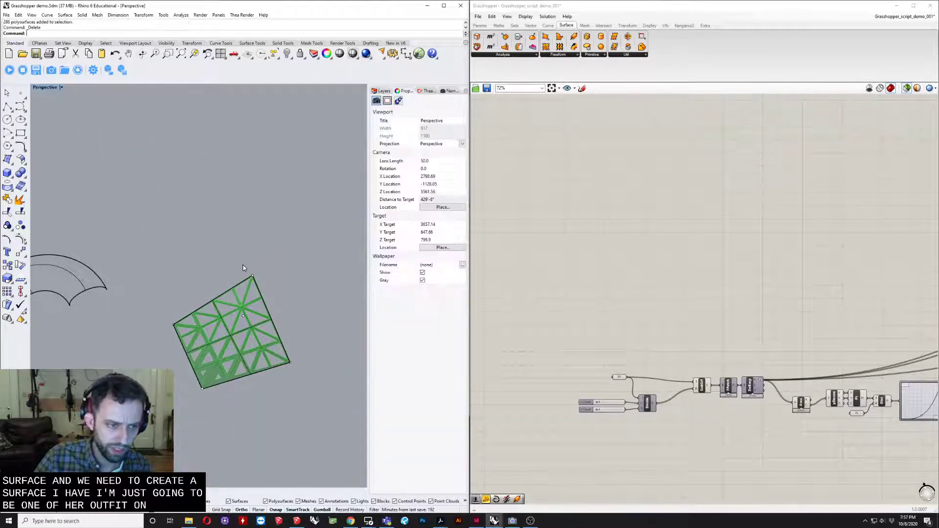
- Deselect the Join component on the Grasshopper canvas to hide the green panel preview in Rhino
scroll(243, 265, down, 4)
scroll(234, 279, up, 5)
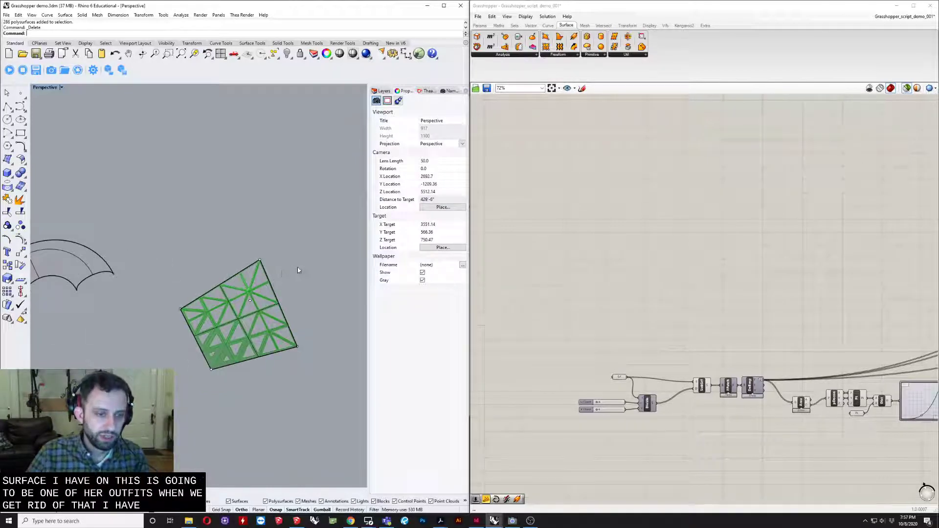
right_drag(299, 270, 283, 277)
right_click(48, 87)
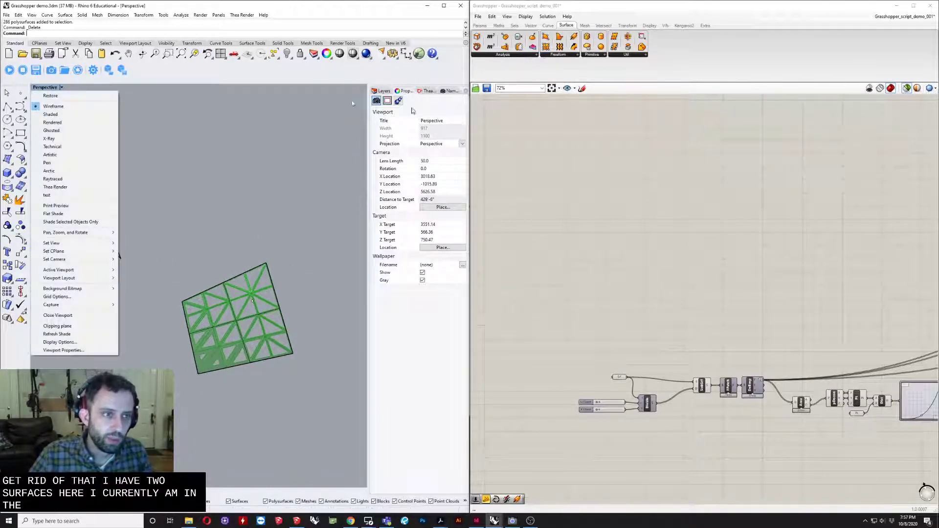
click(718, 242)
scroll(718, 243, down, 3)
scroll(135, 249, up, 4)
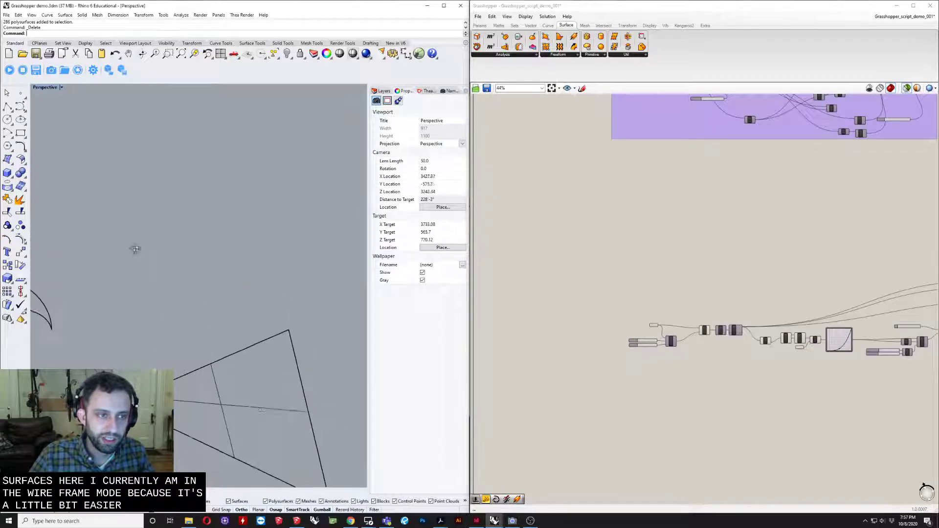
- Set the Perspective viewport's display mode to Shaded with both remaining surfaces in view
scroll(135, 249, down, 4)
right_drag(147, 268, 179, 273)
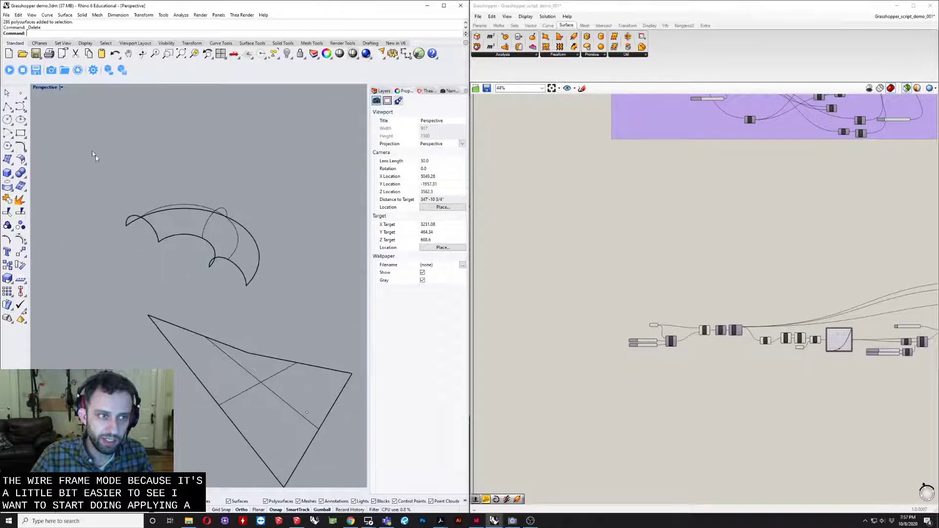
right_click(51, 91)
click(61, 115)
- Inspect the front and back faces of the twisted four-sided surface and the curved surface to check their normals
mouse_move(251, 313)
right_down()
mouse_move(233, 327)
mouse_move(165, 310)
mouse_move(324, 287)
right_up()
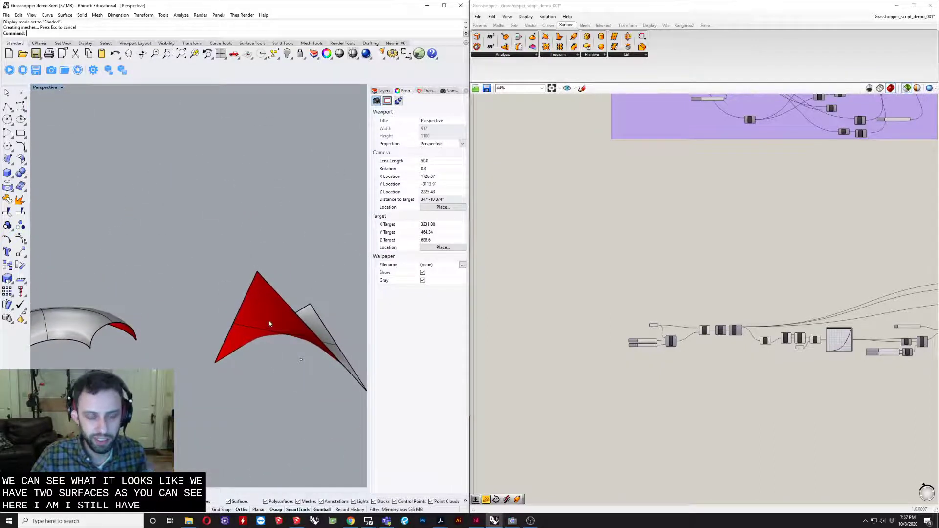
right_drag(257, 334, 239, 327)
right_drag(249, 278, 240, 316)
scroll(190, 336, down, 4)
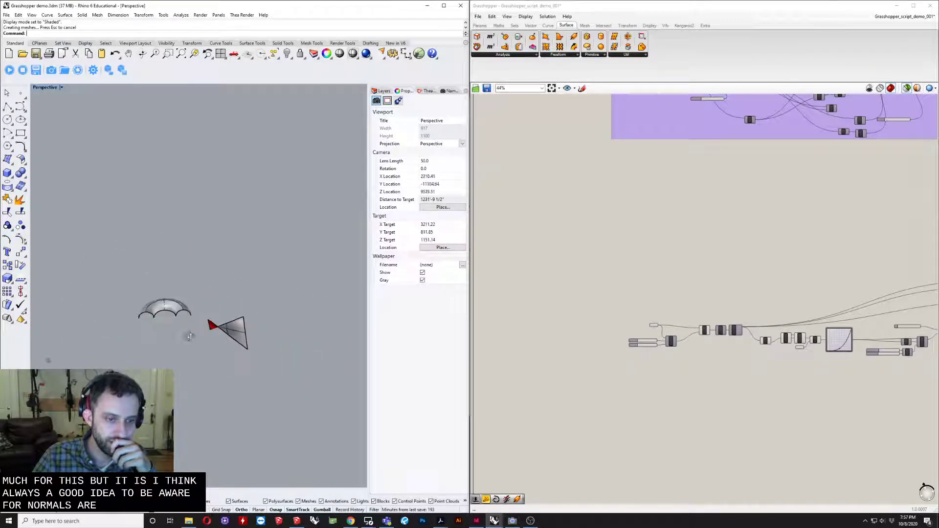
scroll(197, 313, up, 4)
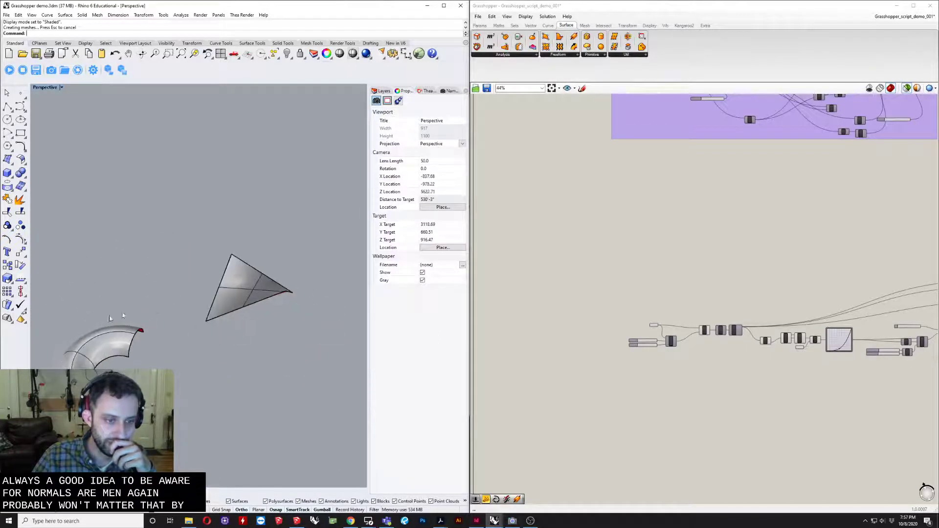
right_drag(153, 348, 262, 414)
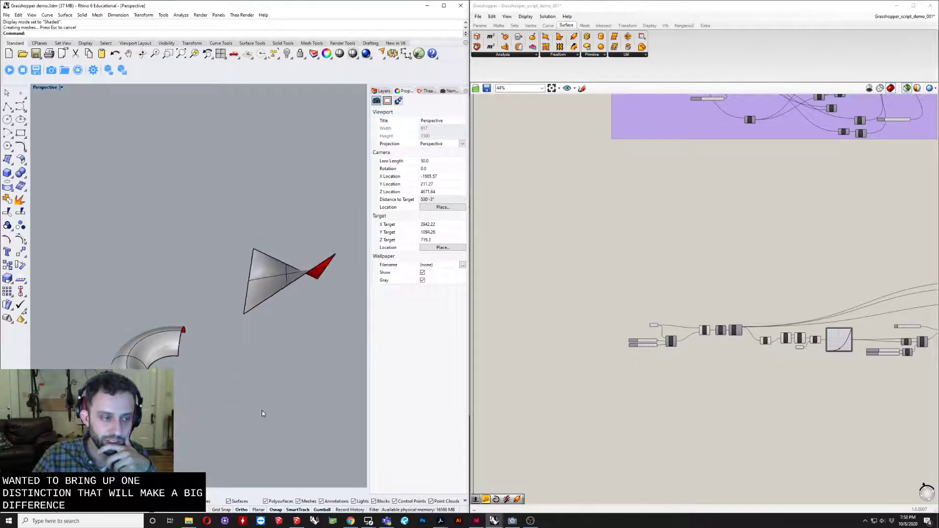
click(260, 281)
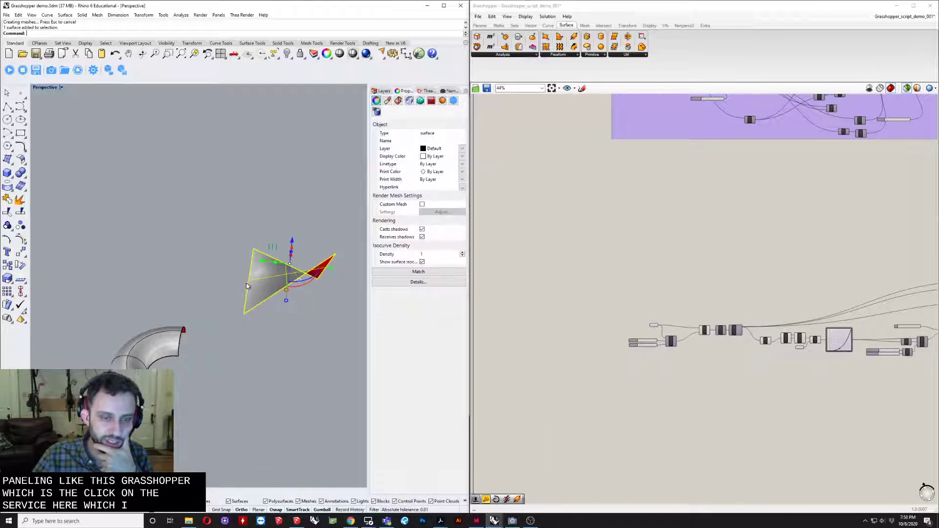
right_drag(197, 294, 245, 274)
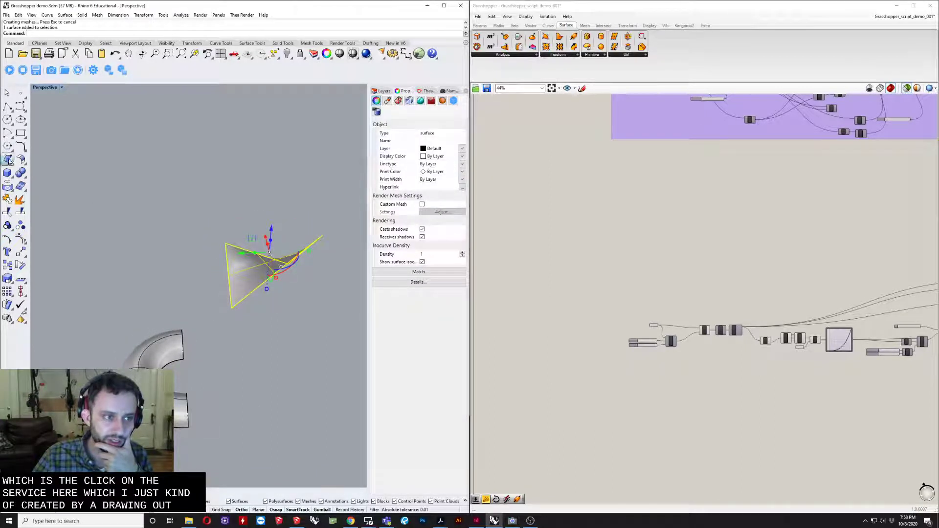
- Create a flat four-sided surface from corner points in the empty area near the twisted and curved surfaces
click(9, 161)
scroll(256, 328, down, 5)
click(274, 350)
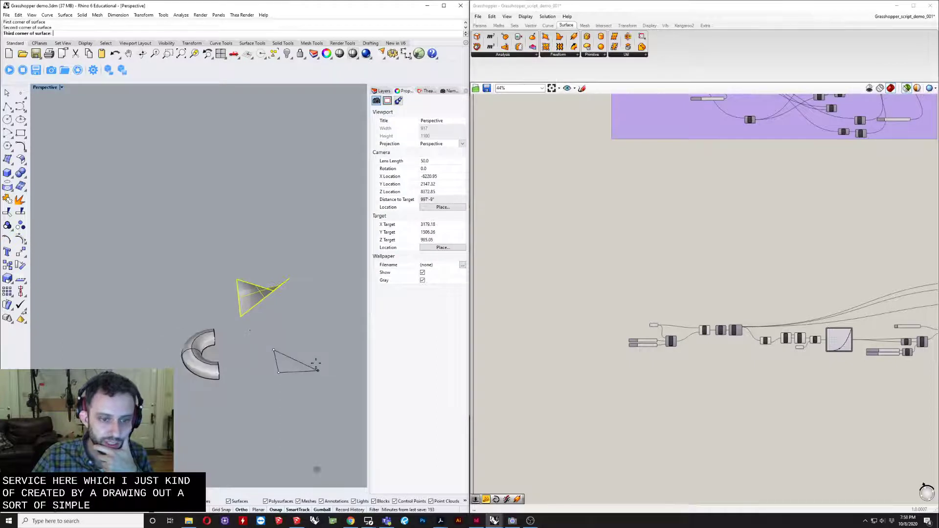
click(314, 344)
click(308, 348)
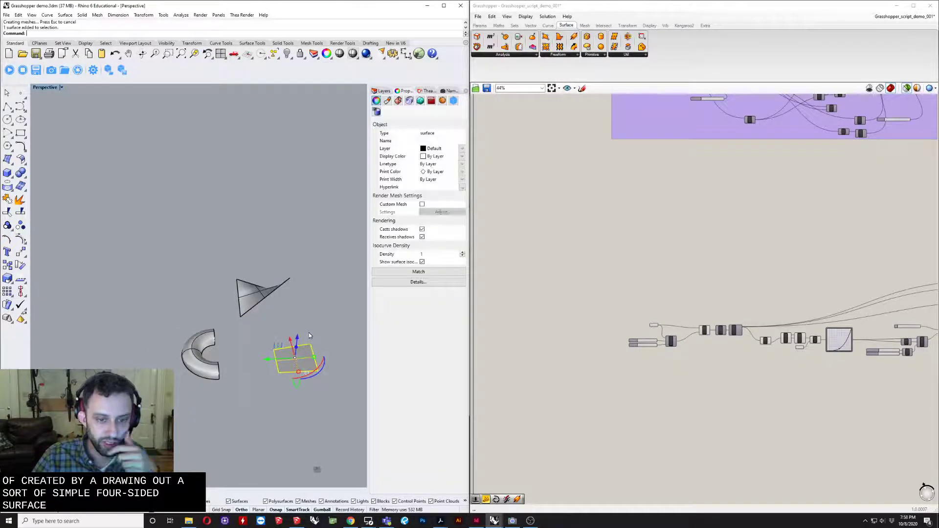
- Turn on the flat four-sided surface's control points and raise two opposite corners to form a doubly curved surface
text(po)
key(Return)
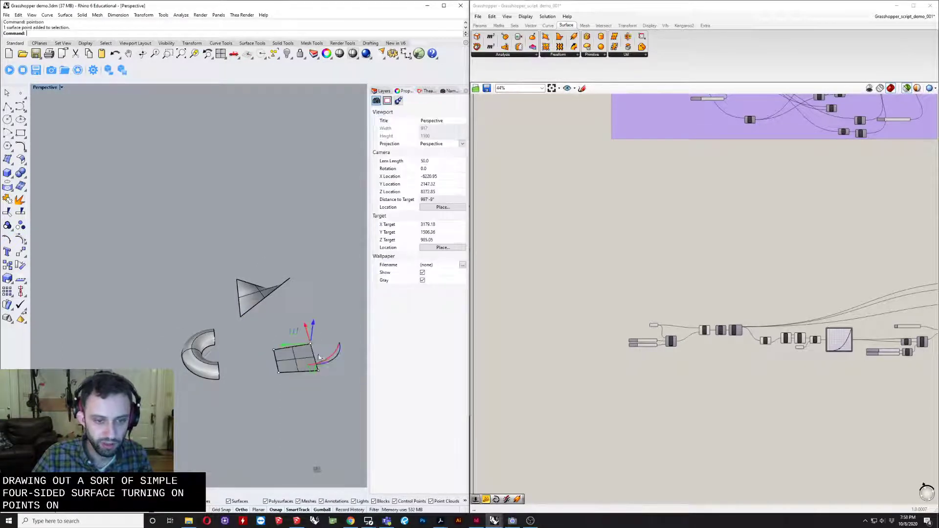
drag(312, 332, 290, 332)
click(315, 356)
scroll(314, 356, up, 10)
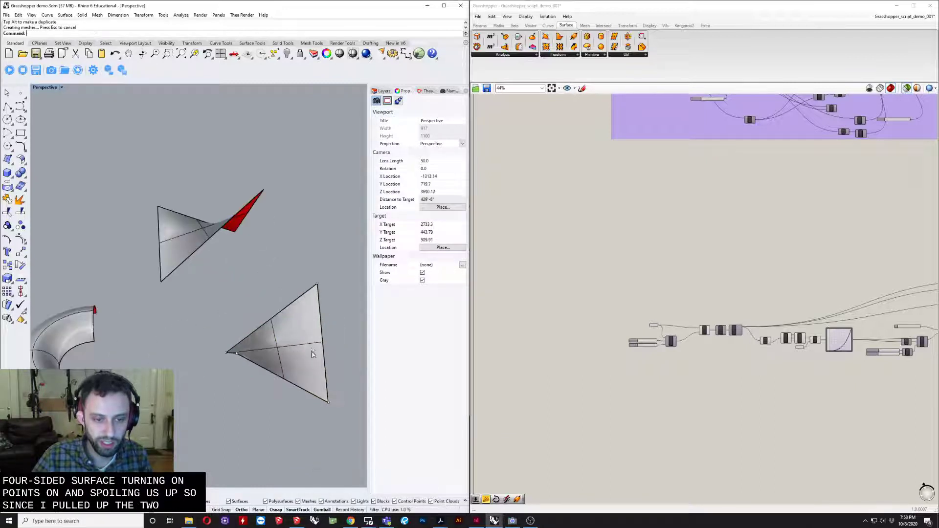
right_drag(312, 355, 221, 385)
scroll(259, 374, down, 6)
scroll(219, 383, up, 4)
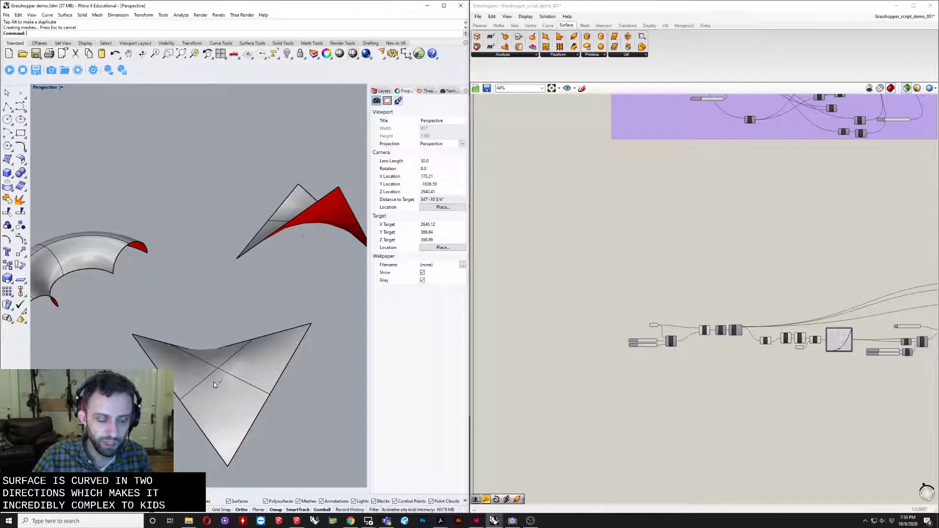
- Delete the demonstration four-sided surface, keeping only the original twisted surface and the trimmed torus surface
click(211, 380)
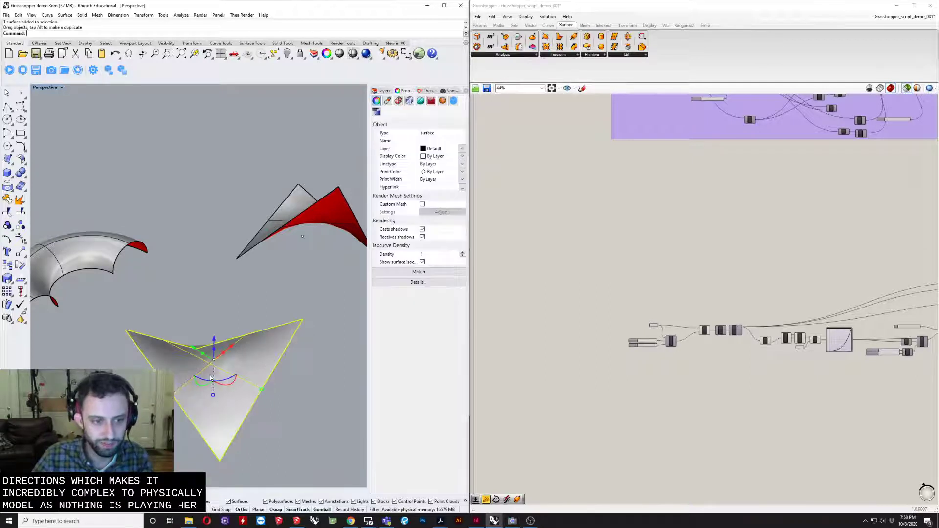
right_drag(210, 378, 239, 399)
right_drag(259, 351, 260, 233)
key(Delete)
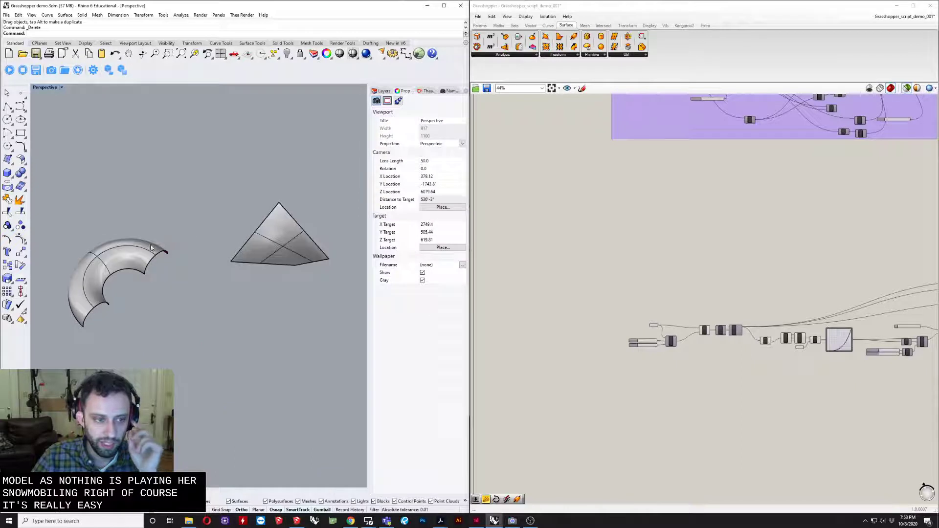
- Examine the trimmed torus surface and locate the Torus primitive among the solid creation tools
click(151, 248)
right_drag(151, 248, 170, 321)
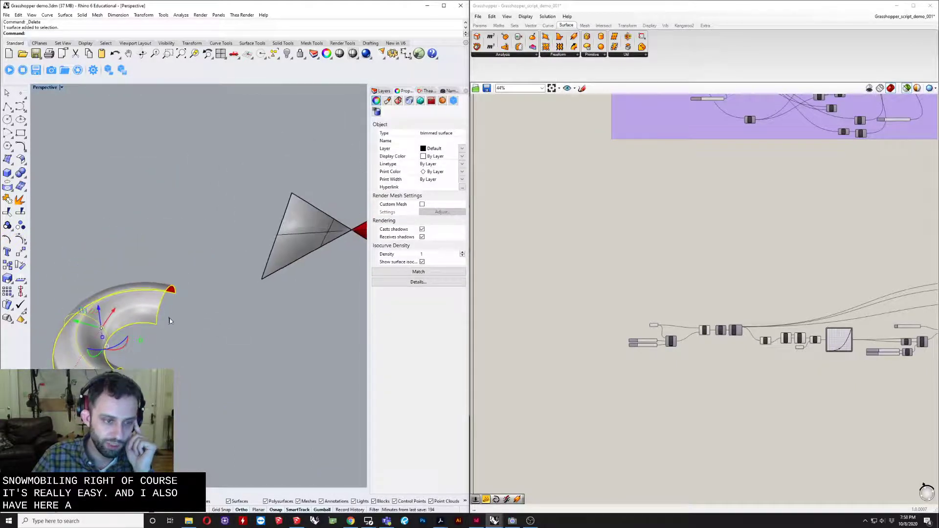
click(9, 174)
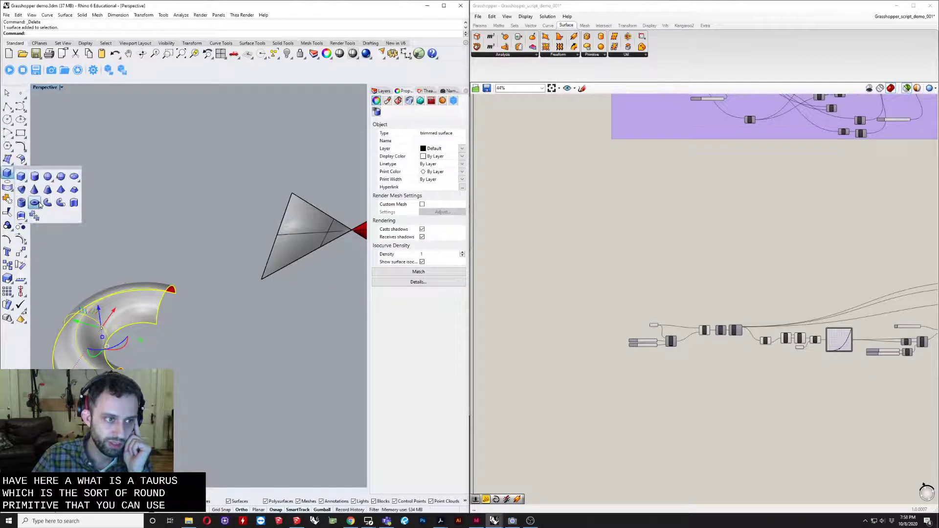
right_drag(136, 252, 116, 240)
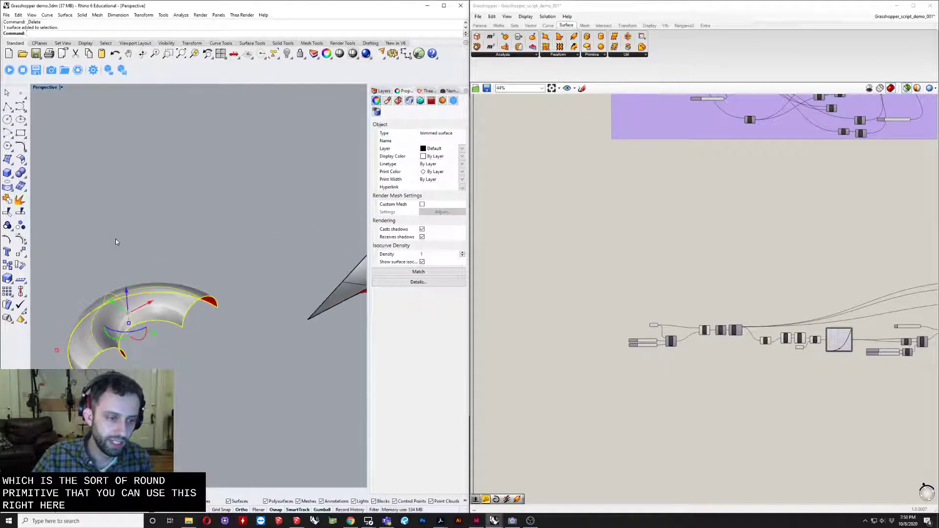
- Try to display the control points of the trimmed torus surface
click(104, 283)
right_drag(102, 277, 172, 300)
scroll(171, 312, up, 6)
click(172, 300)
scroll(172, 303, down, 6)
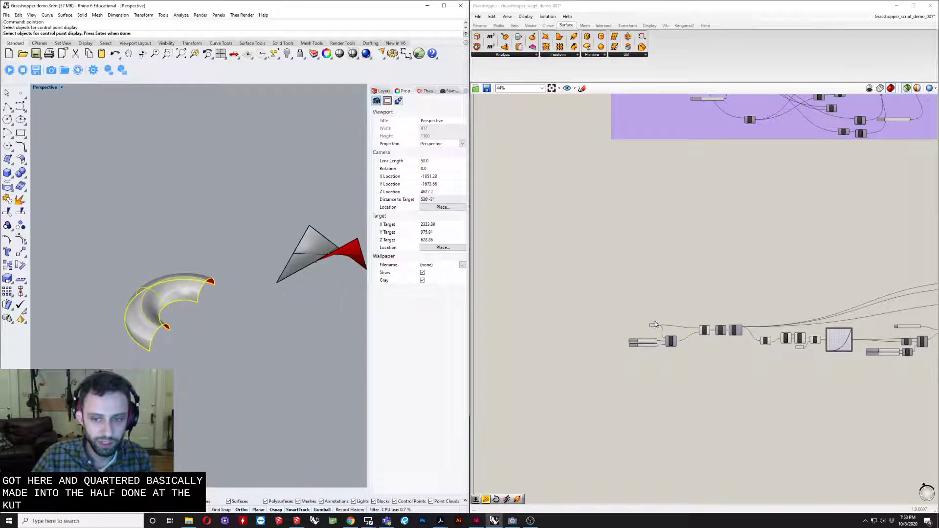
- Select the OffsetS component to preview the offset triangular panel curves on the twisted surface
scroll(655, 322, up, 6)
mouse_move(655, 321)
right_down()
mouse_move(523, 316)
mouse_move(644, 321)
right_up()
scroll(606, 320, down, 4)
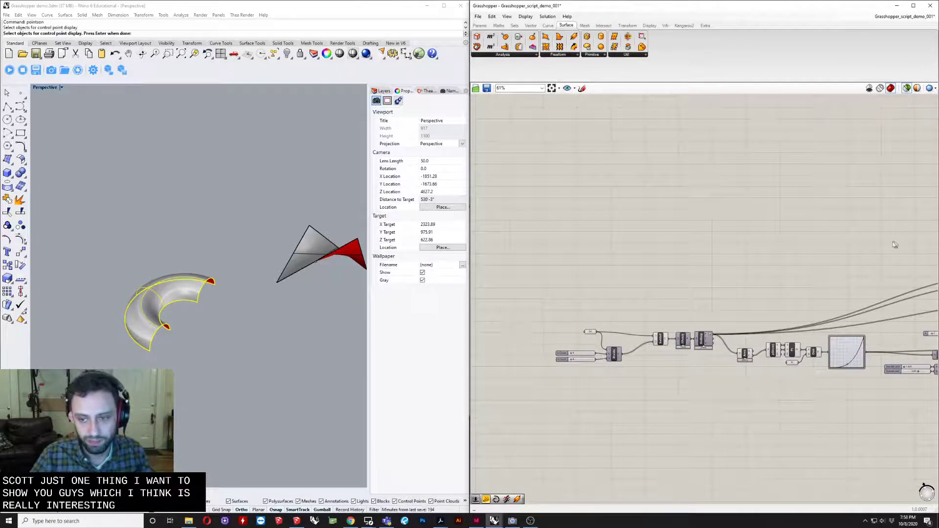
scroll(895, 244, down, 3)
right_drag(859, 249, 554, 308)
scroll(714, 312, up, 9)
click(638, 350)
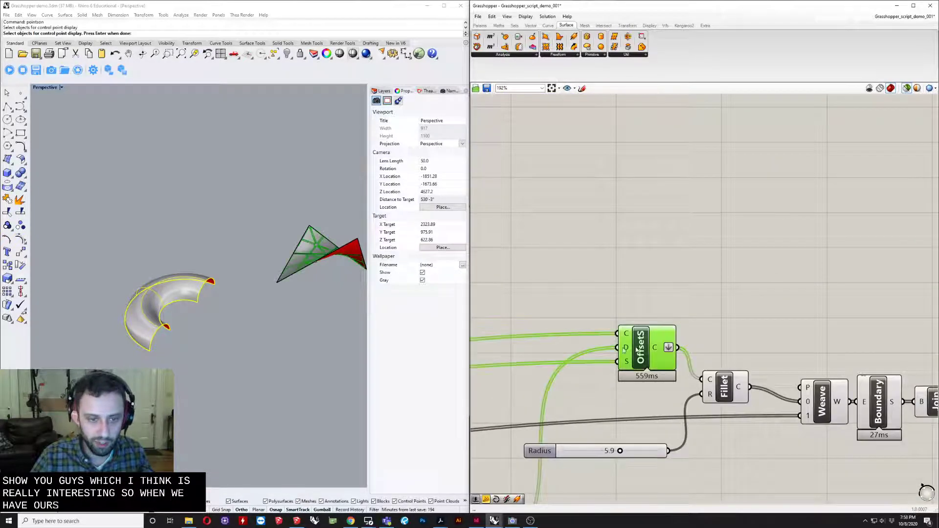
right_drag(191, 269, 234, 317)
shift+right_drag(235, 218, 258, 278)
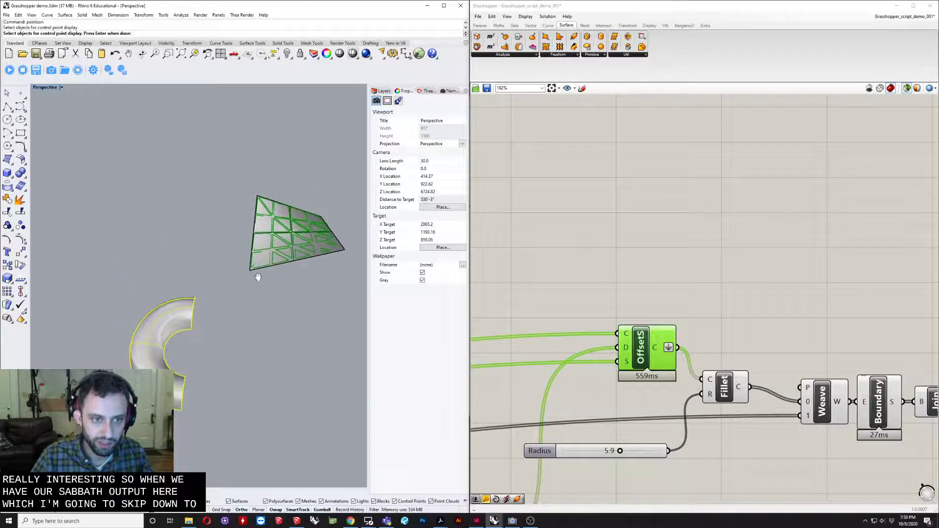
- Set the Srf parameter at the start of the definition to reference the trimmed torus surface
scroll(630, 260, down, 8)
middle_click(712, 250)
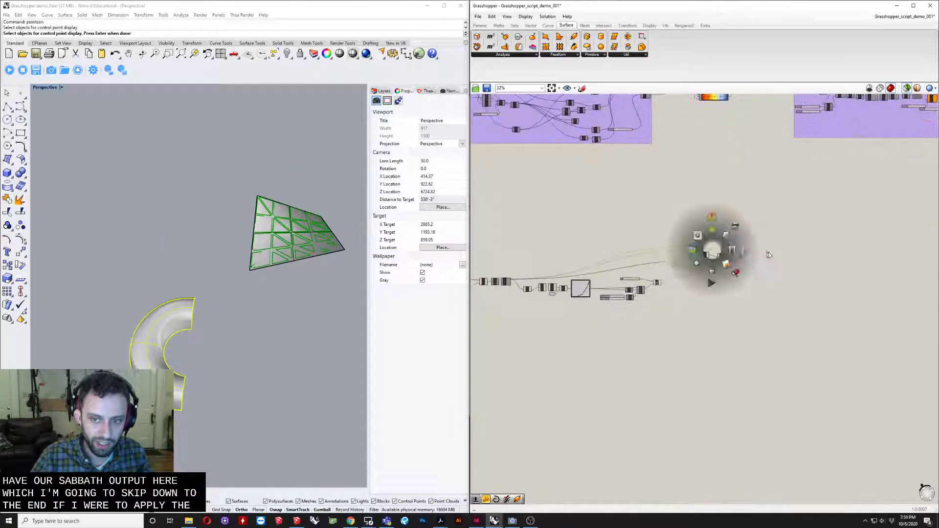
right_drag(568, 237, 773, 237)
scroll(641, 284, up, 8)
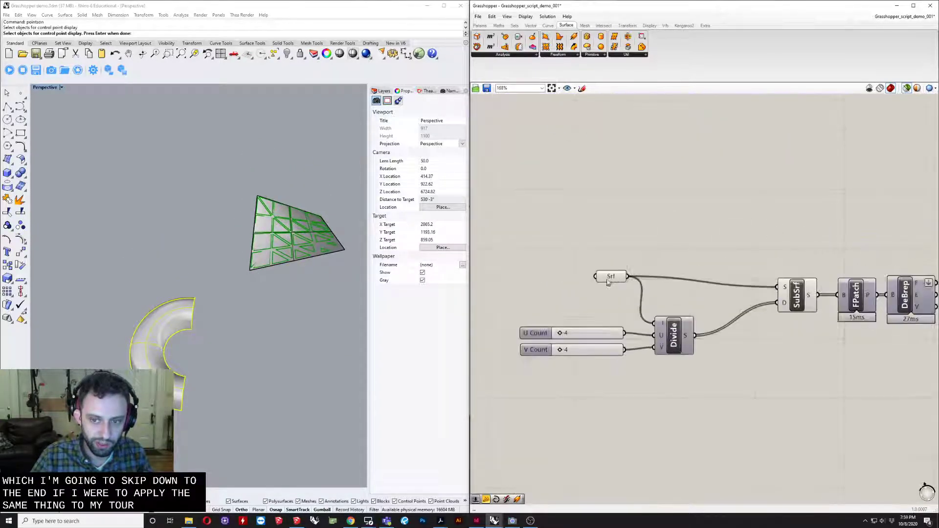
right_click(609, 283)
click(636, 377)
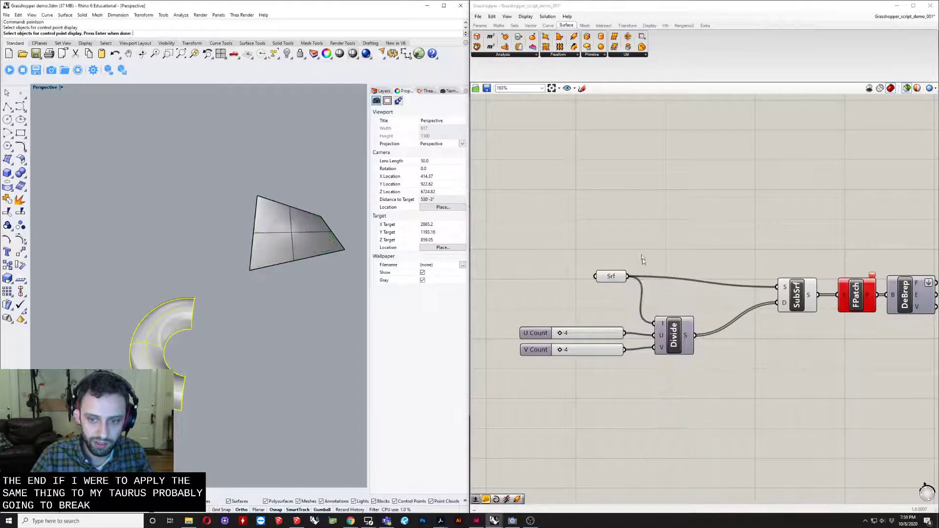
- Select the SubSrf component and examine its preview around the trimmed torus surface
right_drag(751, 274, 746, 273)
click(810, 290)
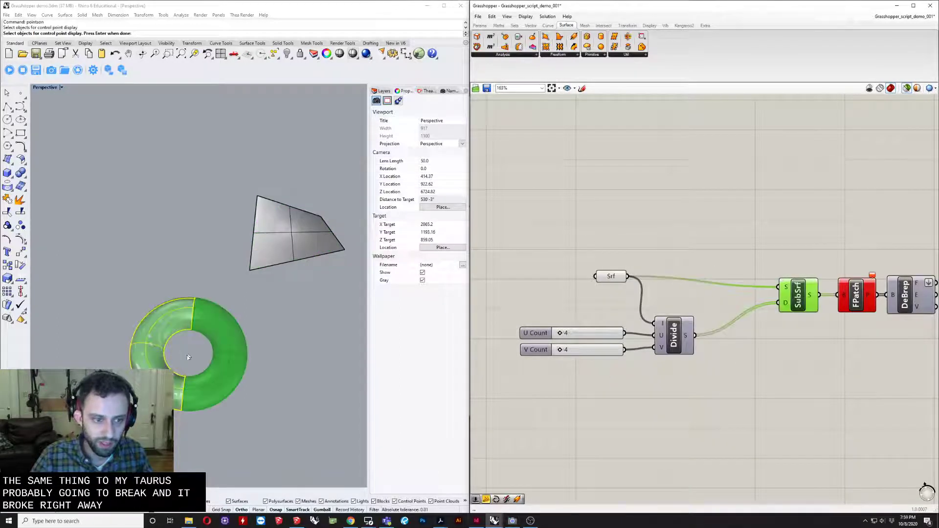
right_drag(189, 357, 155, 305)
scroll(154, 305, up, 10)
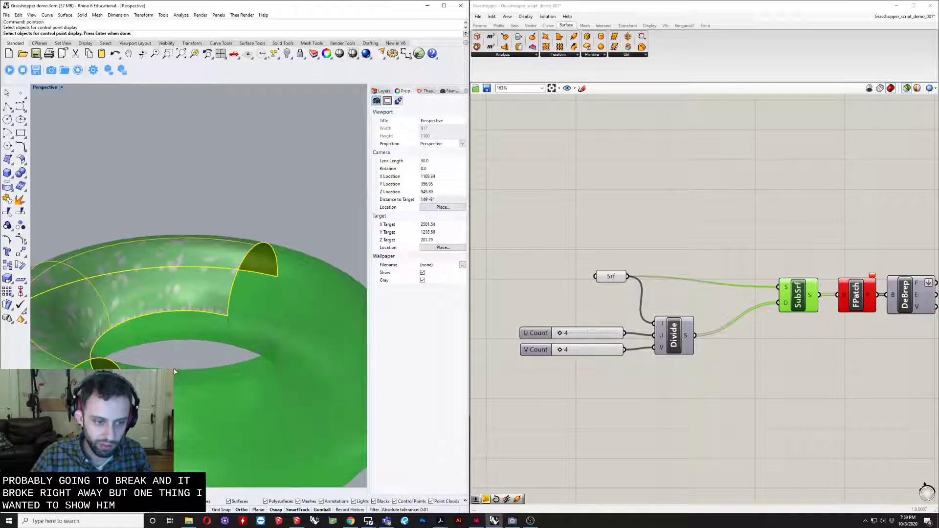
right_drag(751, 325, 710, 288)
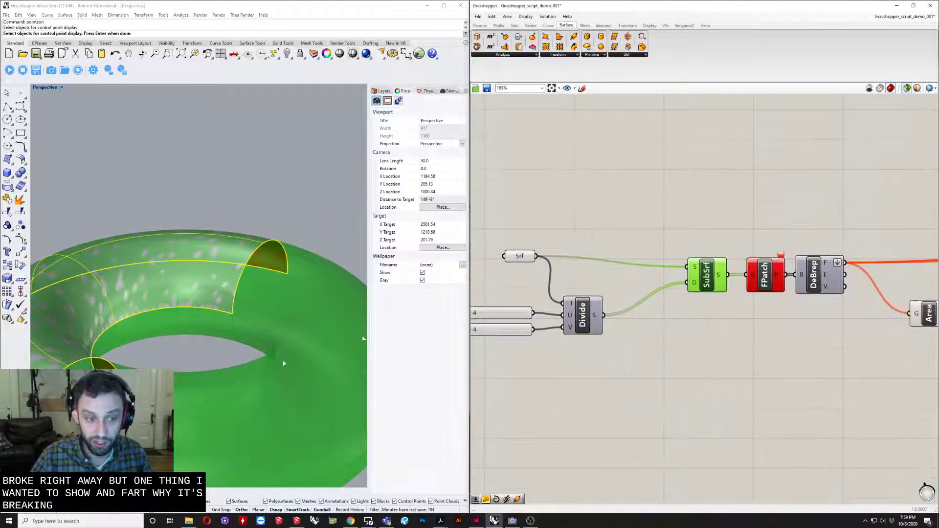
- Compare the Srf parameter's preview with the SubSrf component's output on the torus
click(519, 257)
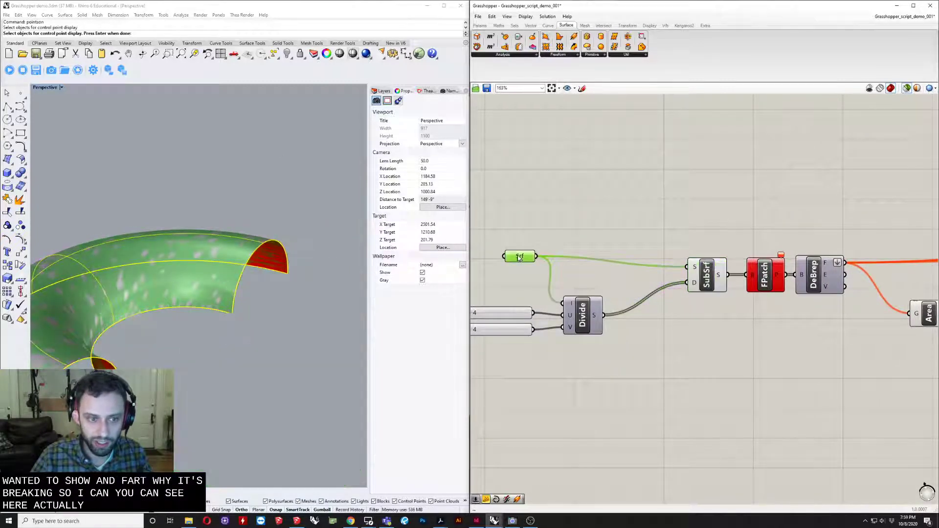
right_drag(327, 308, 169, 161)
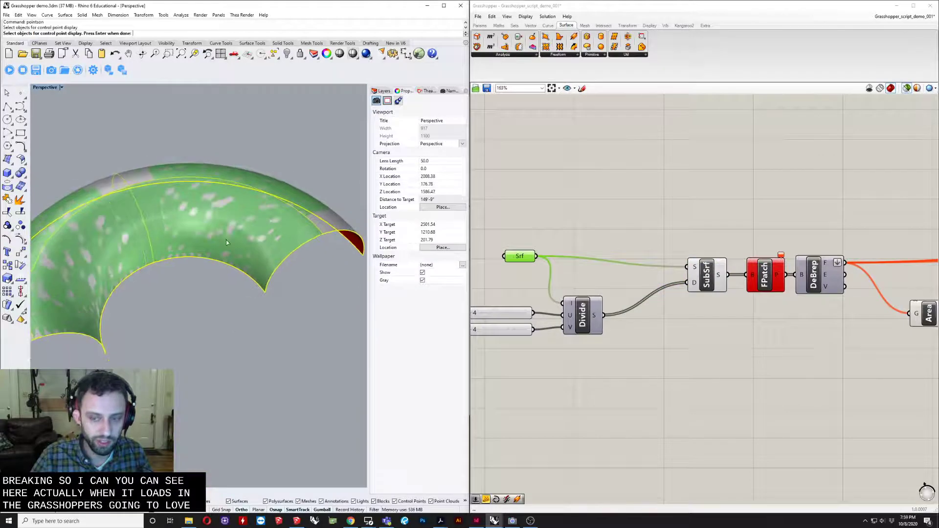
click(706, 274)
right_drag(152, 303, 211, 265)
scroll(212, 265, down, 4)
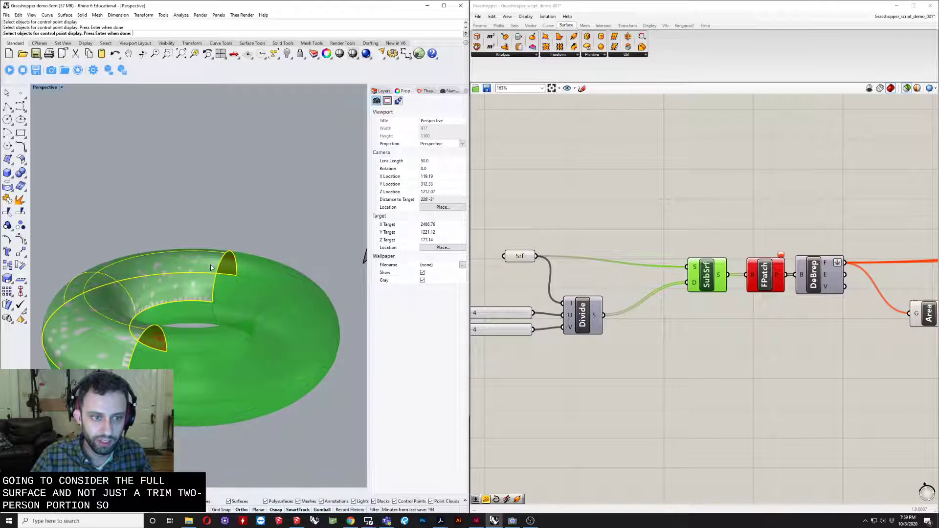
- Cancel the control point command and compare the object types of the torus and twisted surfaces in their properties
key(Escape)
click(211, 281)
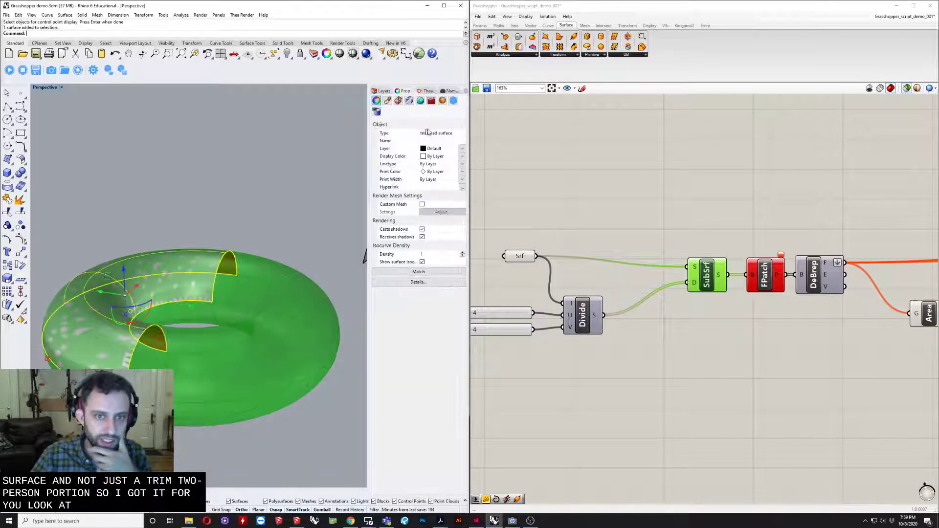
scroll(49, 217, down, 4)
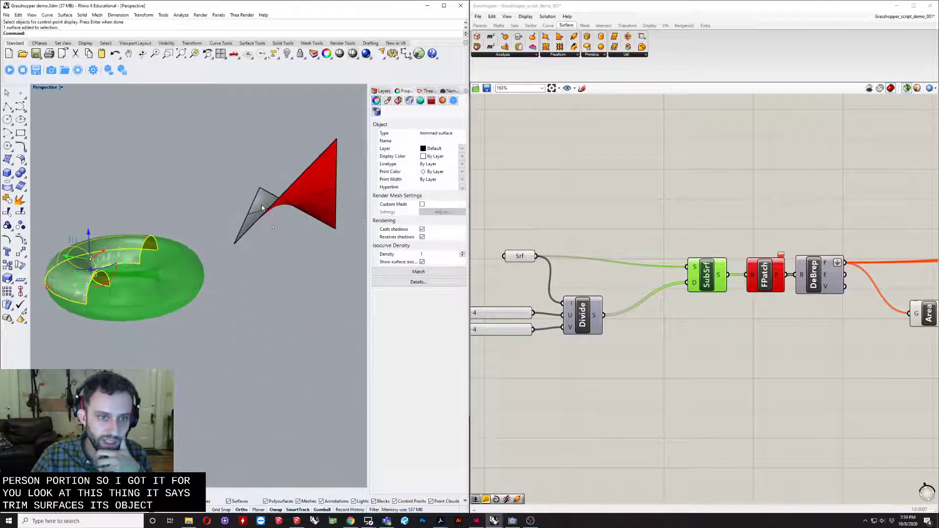
click(262, 207)
scroll(117, 241, up, 4)
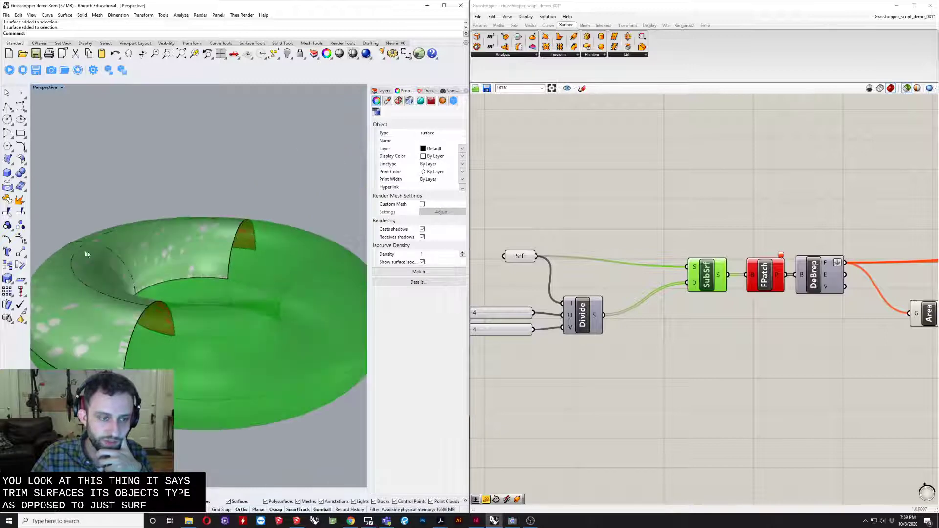
click(207, 248)
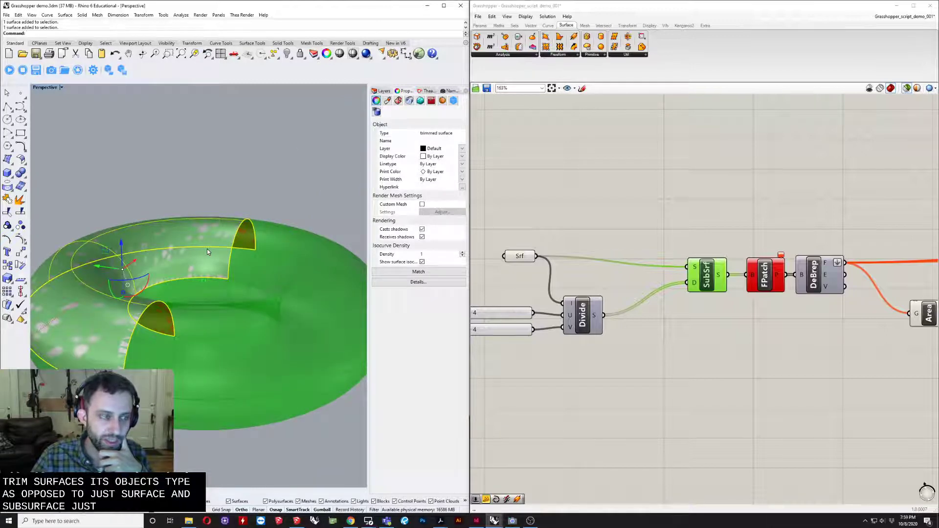
right_drag(207, 239, 192, 229)
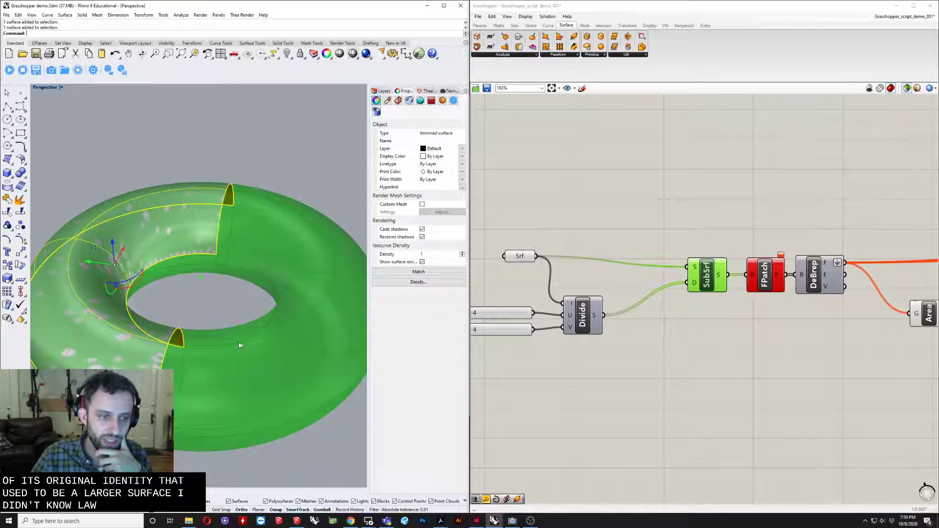
right_drag(211, 302, 206, 293)
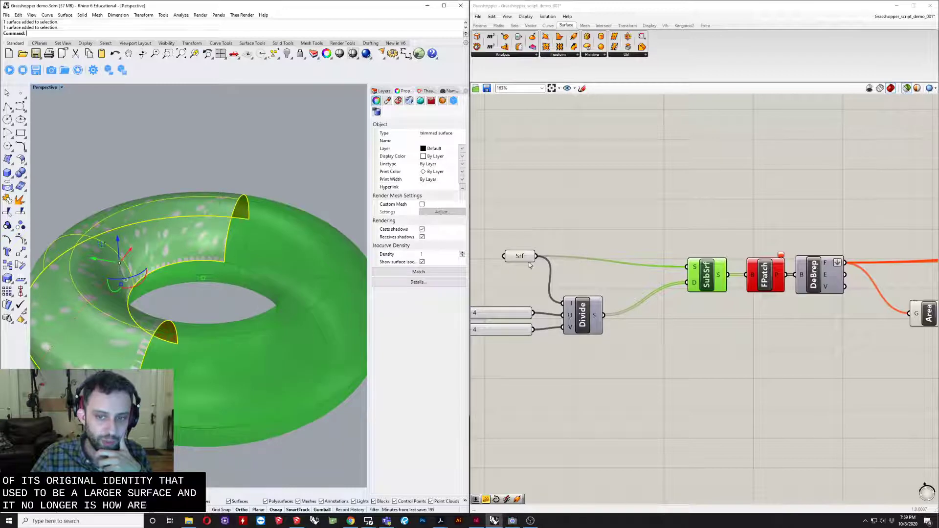
- Preview the Srf parameter and the SubSrf component again to check how trimming affects the subdivided region
drag(526, 260, 520, 264)
right_drag(531, 303, 577, 298)
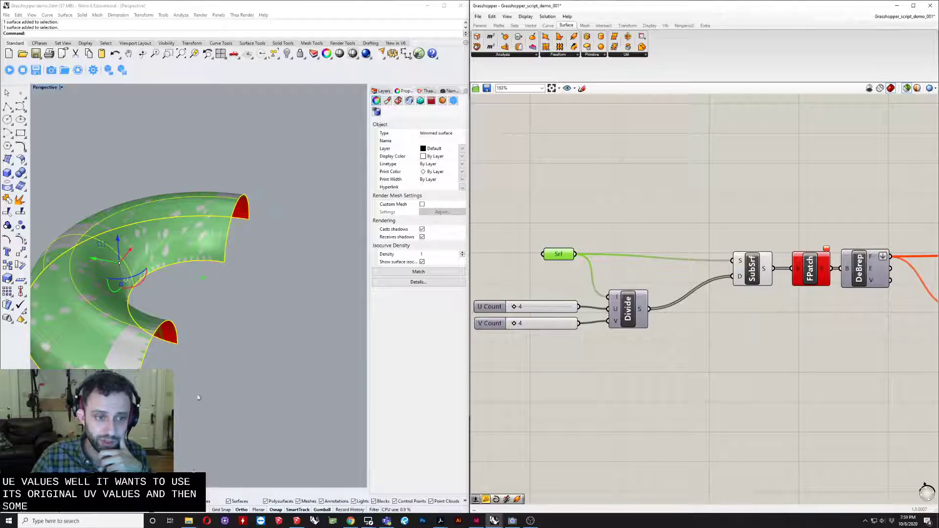
drag(732, 275, 735, 276)
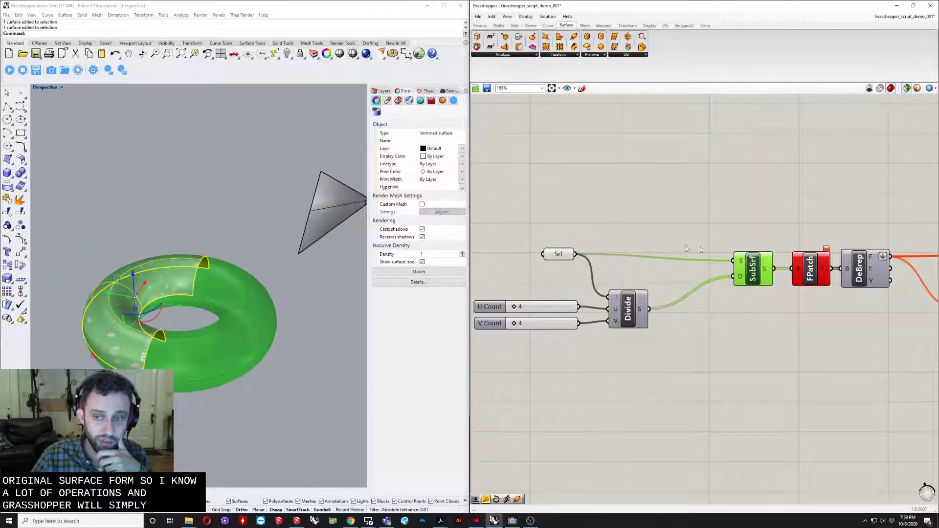
right_drag(254, 274, 213, 266)
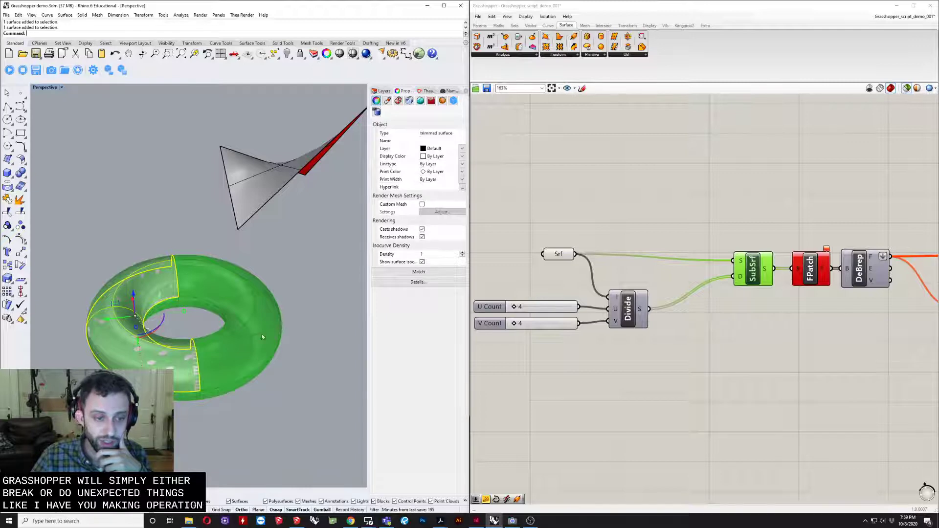
scroll(192, 257, up, 2)
scroll(180, 248, down, 5)
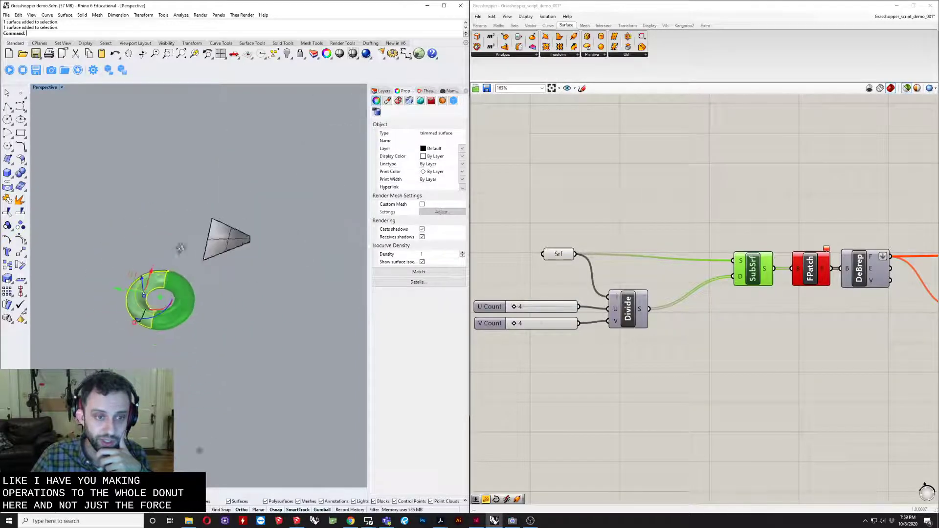
scroll(181, 248, up, 3)
- Set the Srf parameter to reference the untrimmed twisted four-sided surface and bring the whole definition into view
click(197, 237)
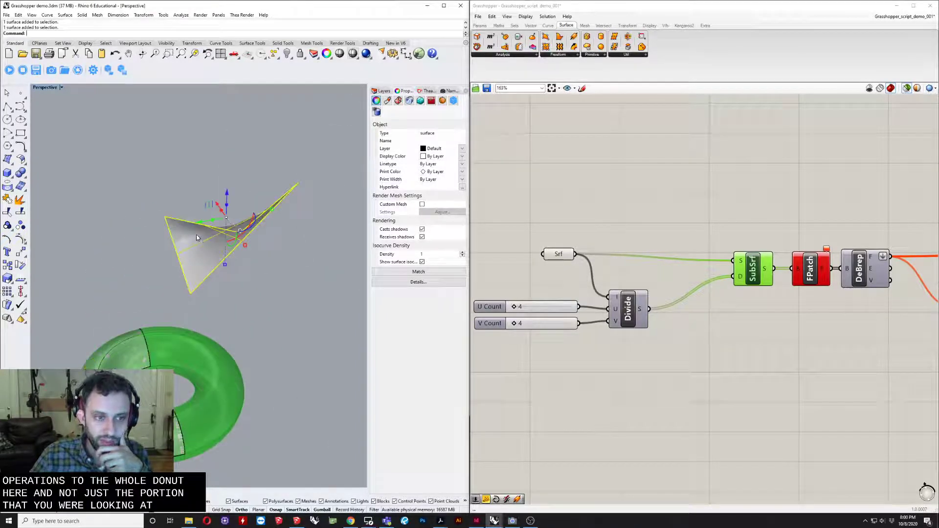
right_click(544, 250)
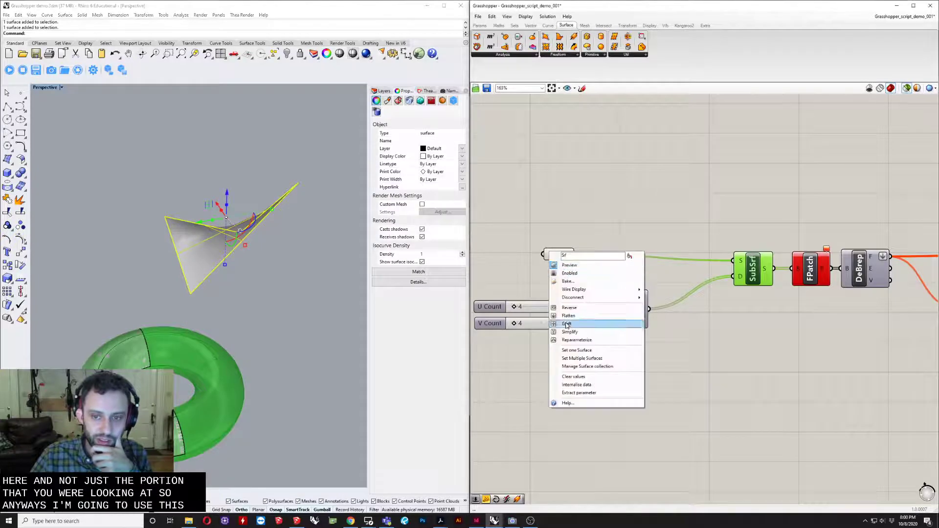
click(562, 349)
right_drag(233, 237, 207, 309)
scroll(535, 173, down, 8)
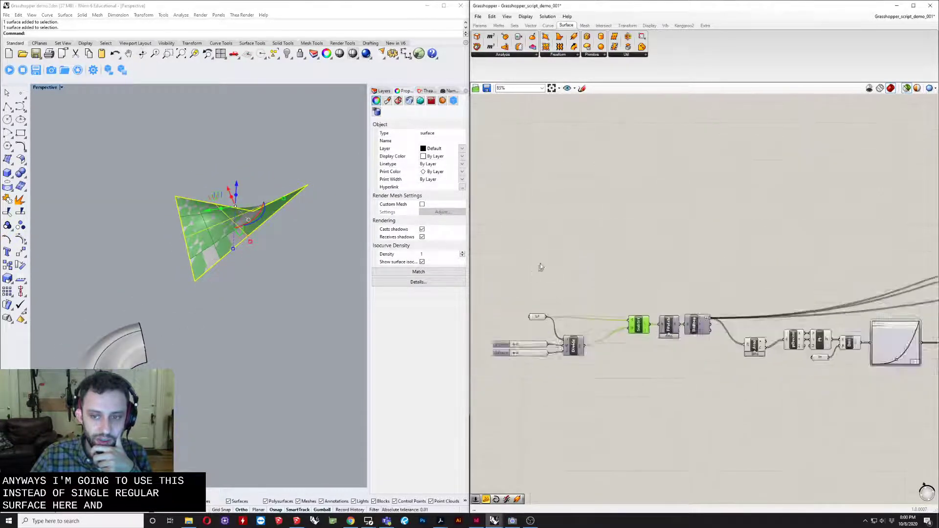
right_drag(595, 272, 578, 275)
scroll(552, 248, down, 2)
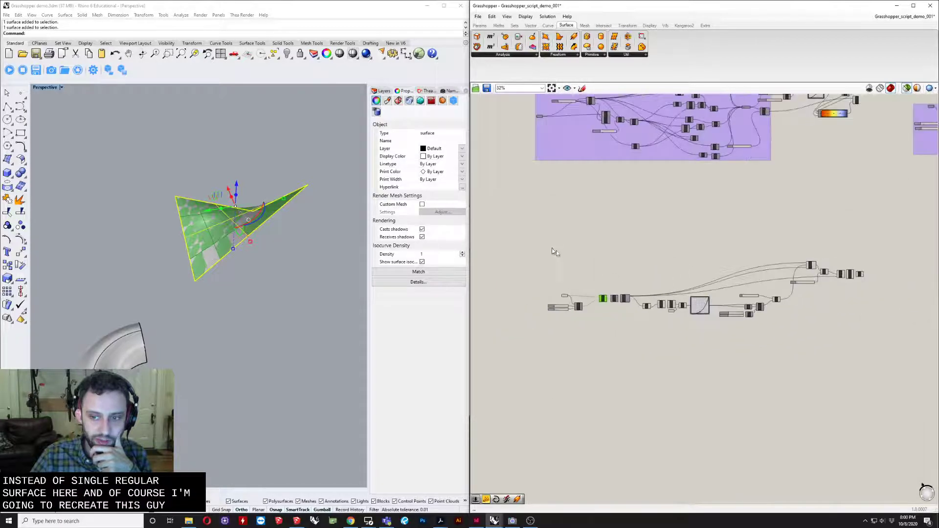
- Move the entire existing panel definition lower on the canvas to free up space above it for a new definition
drag(541, 240, 874, 352)
right_drag(711, 252, 690, 336)
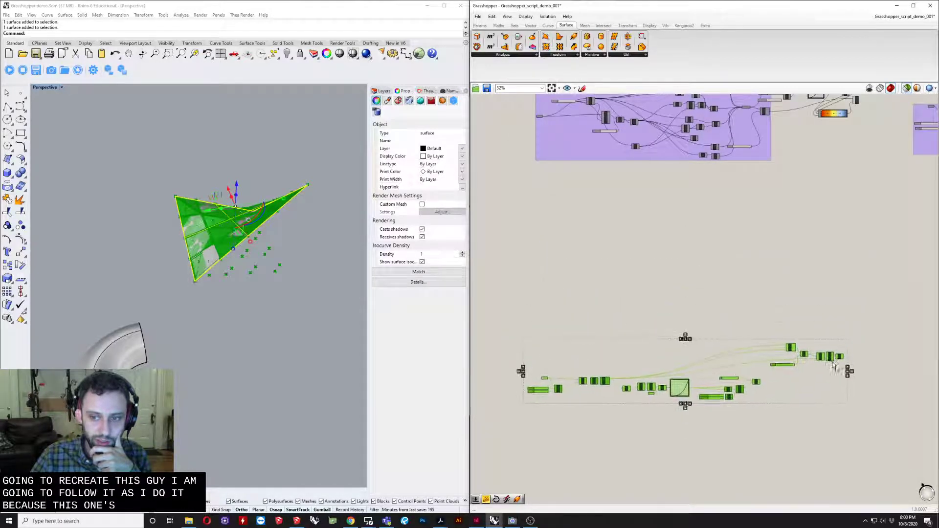
click(573, 363)
scroll(573, 362, up, 4)
right_drag(579, 385, 592, 356)
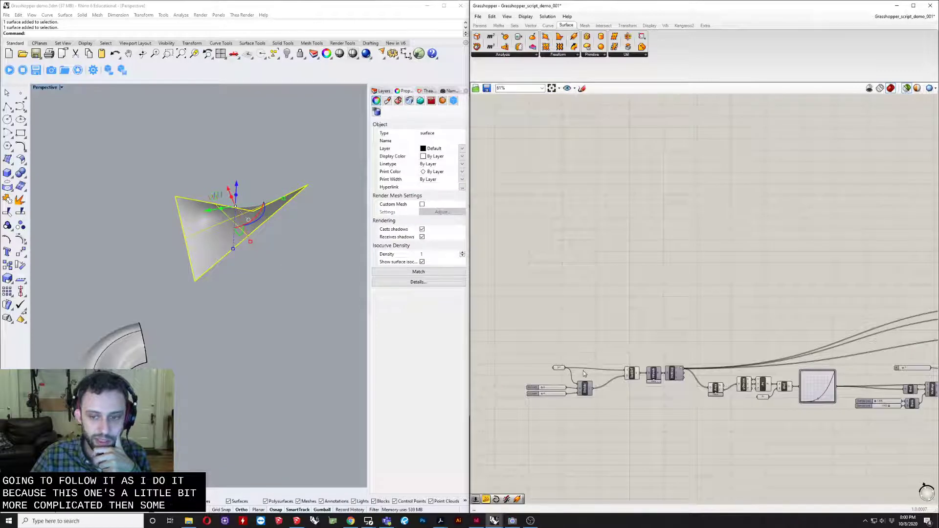
right_drag(651, 372, 683, 337)
right_drag(757, 251, 620, 261)
scroll(620, 262, down, 3)
right_drag(635, 231, 644, 342)
scroll(636, 377, up, 3)
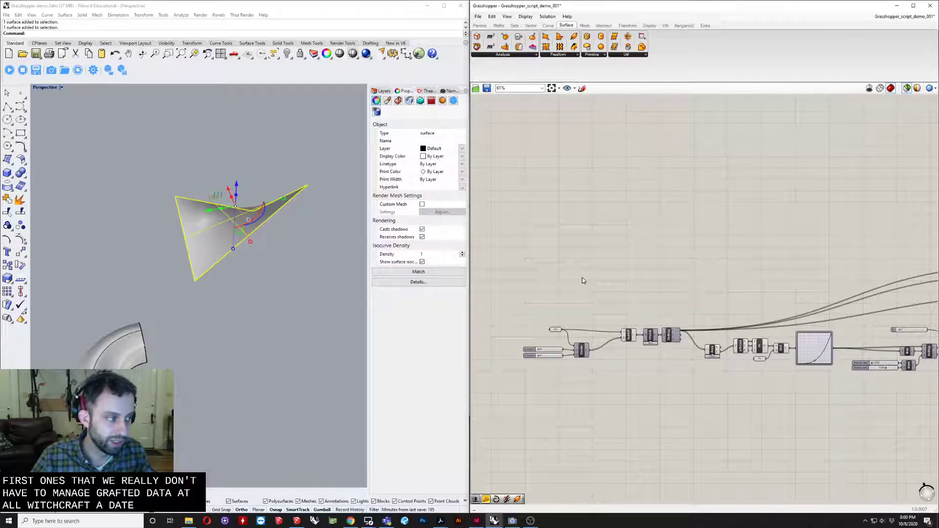
scroll(605, 282, up, 2)
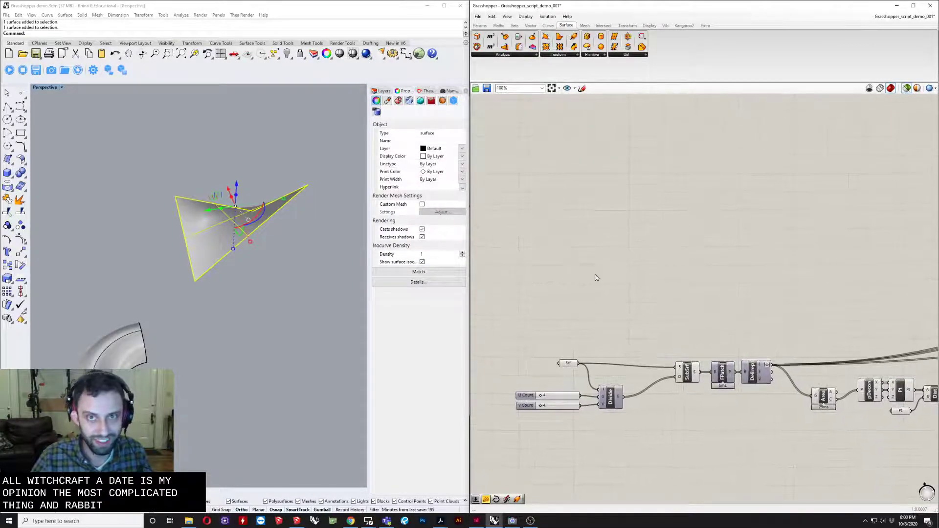
- Add a Surface parameter above the existing definition and set it to reference the twisted four-sided surface
double_click(566, 265)
text(srf)
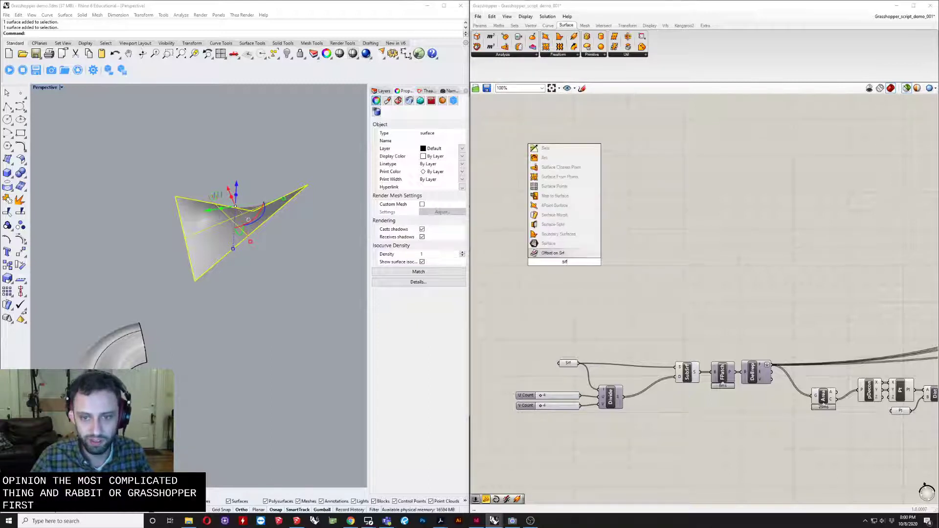
click(549, 246)
scroll(555, 252, up, 4)
click(219, 233)
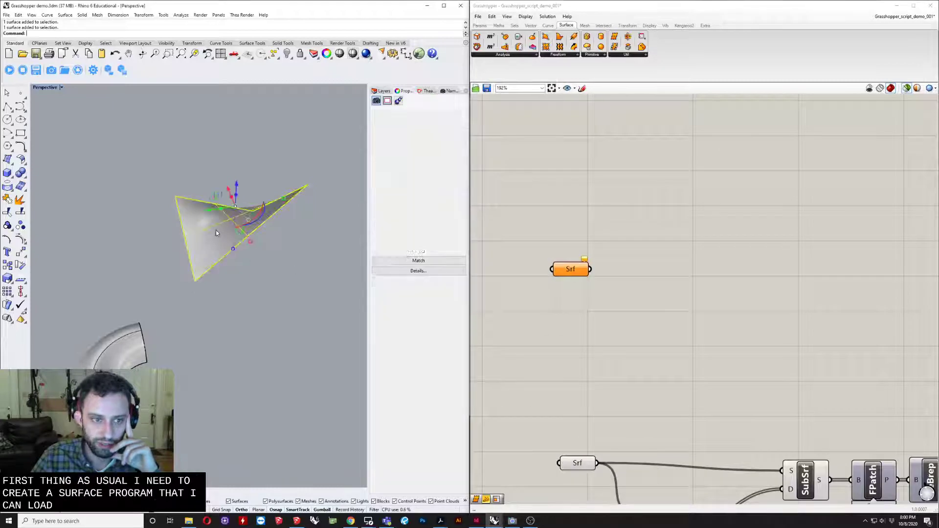
right_click(576, 274)
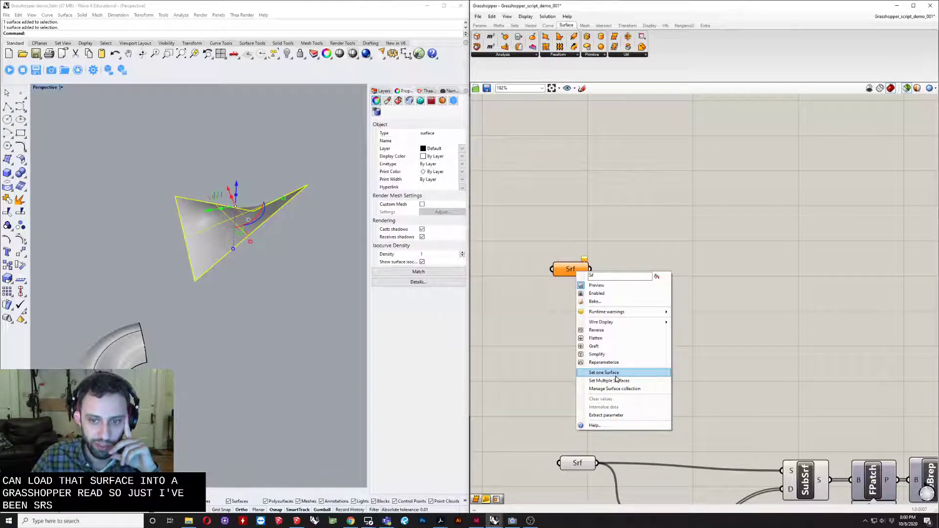
click(616, 377)
- Place an Isotrim (SubSrf) component beside the new Srf parameter and connect the surface to its S input
scroll(650, 355, down, 3)
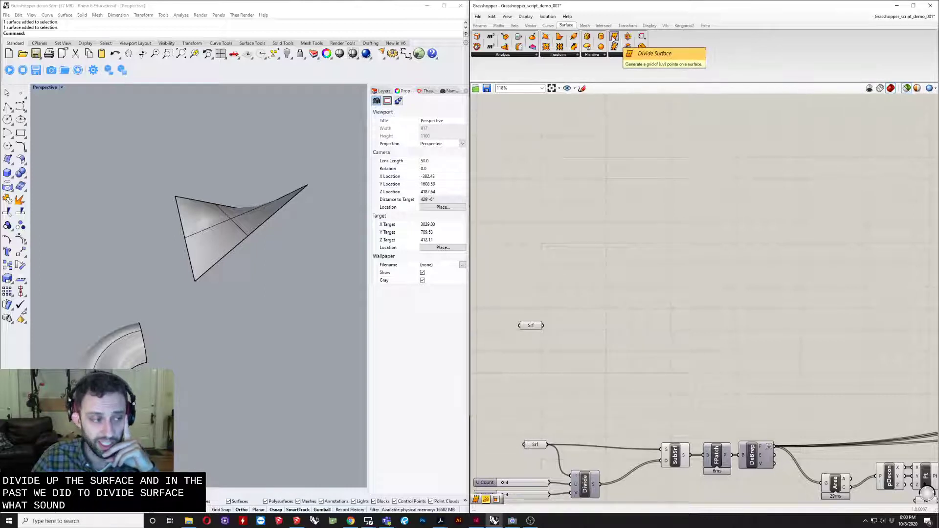
click(626, 55)
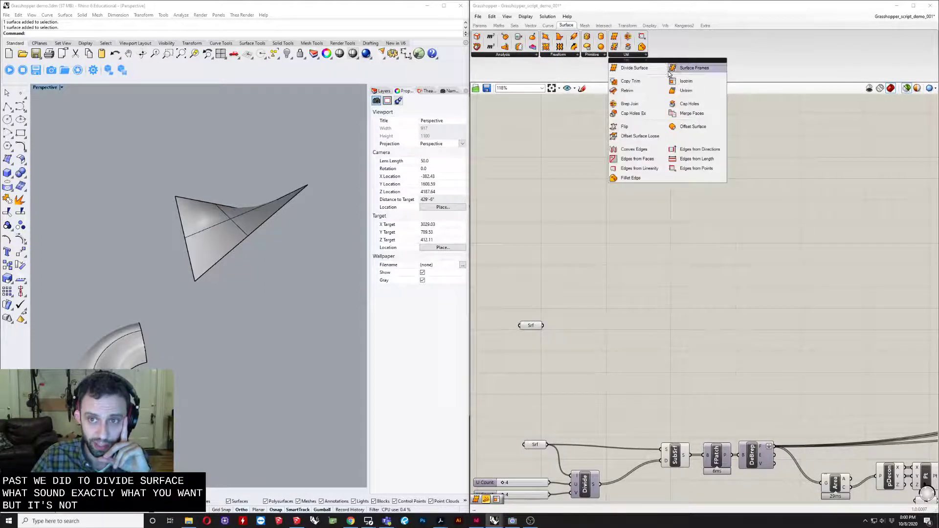
click(687, 82)
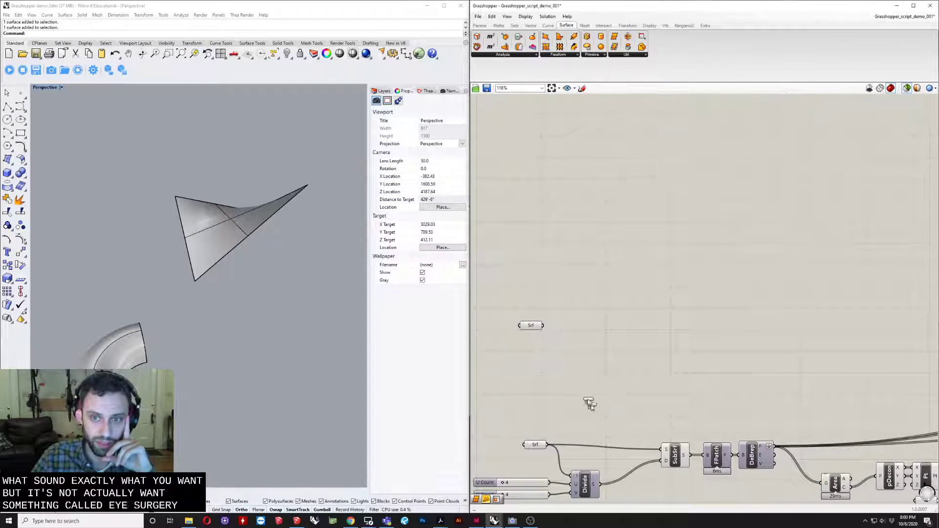
click(596, 308)
scroll(561, 350, up, 3)
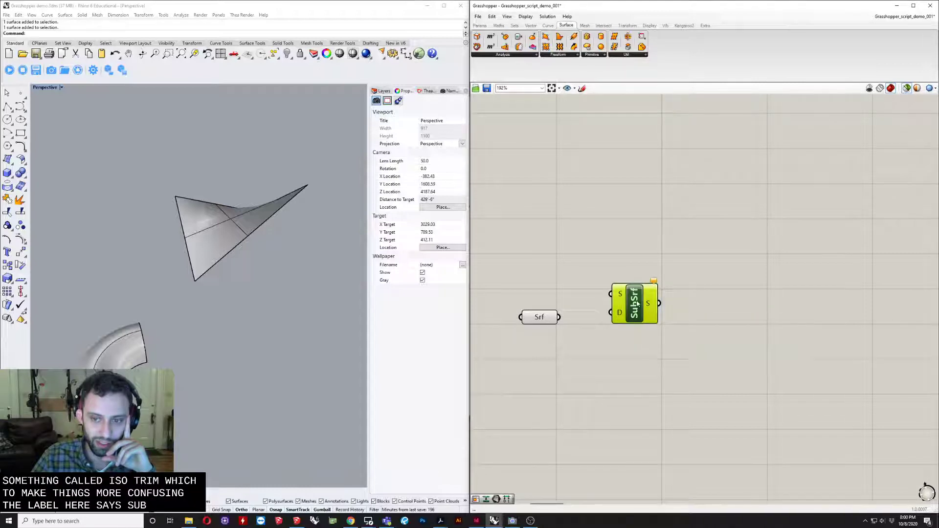
drag(637, 303, 646, 321)
drag(560, 317, 622, 312)
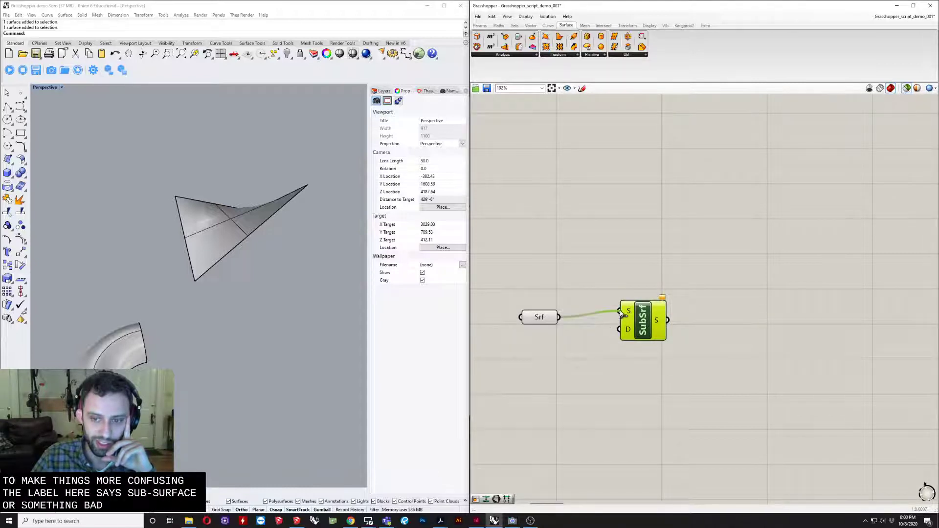
- Search the components for "subsr" to check whether Isotrim can be found by its label, without placing anything
scroll(578, 365, down, 3)
double_click(570, 370)
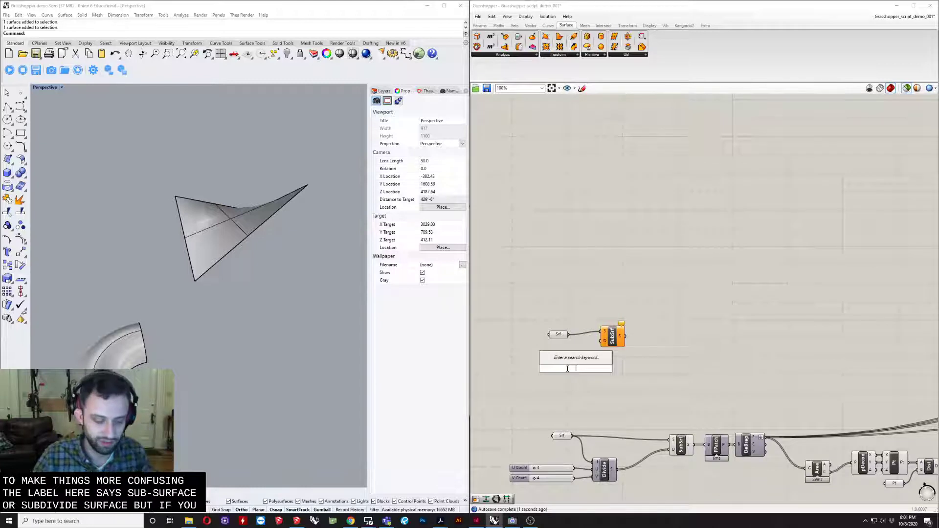
text(subsr)
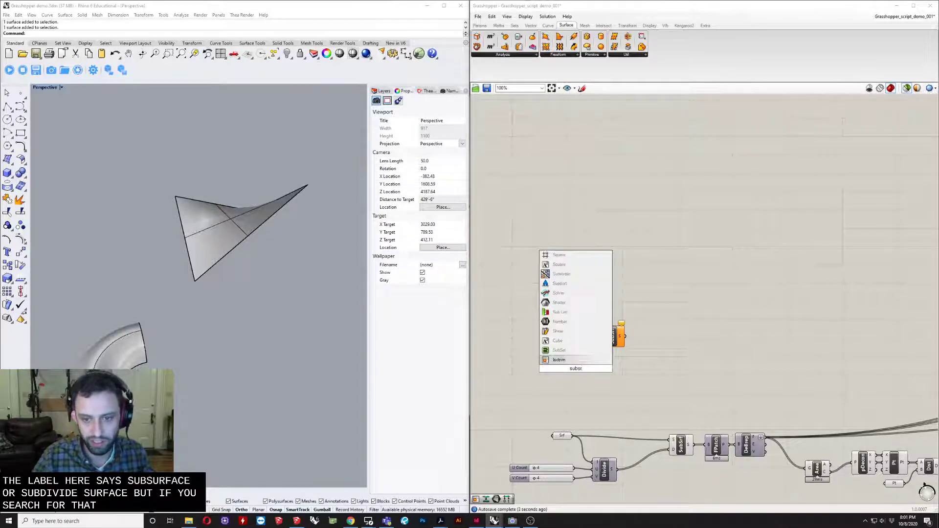
key(Escape)
double_click(545, 374)
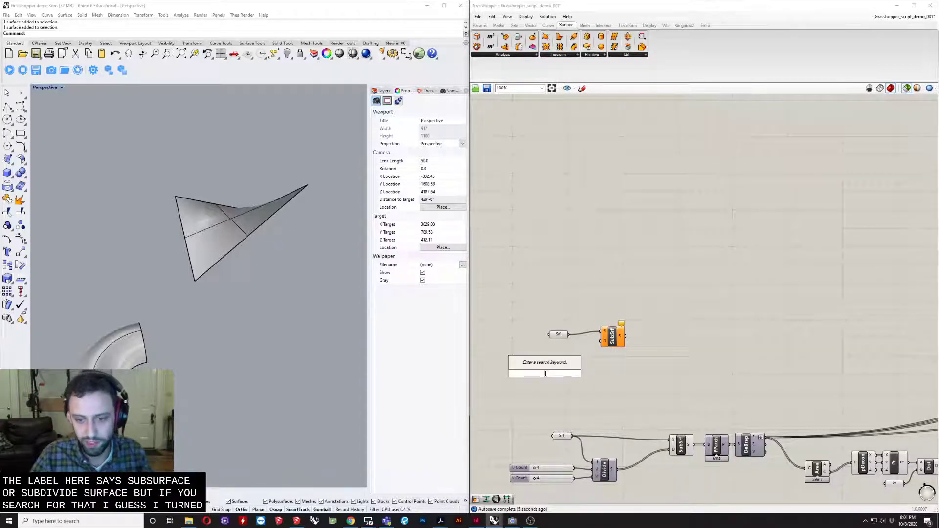
key(Escape)
- Space the new Srf parameter and SubSrf component farther apart to make room between them
scroll(544, 400, up, 2)
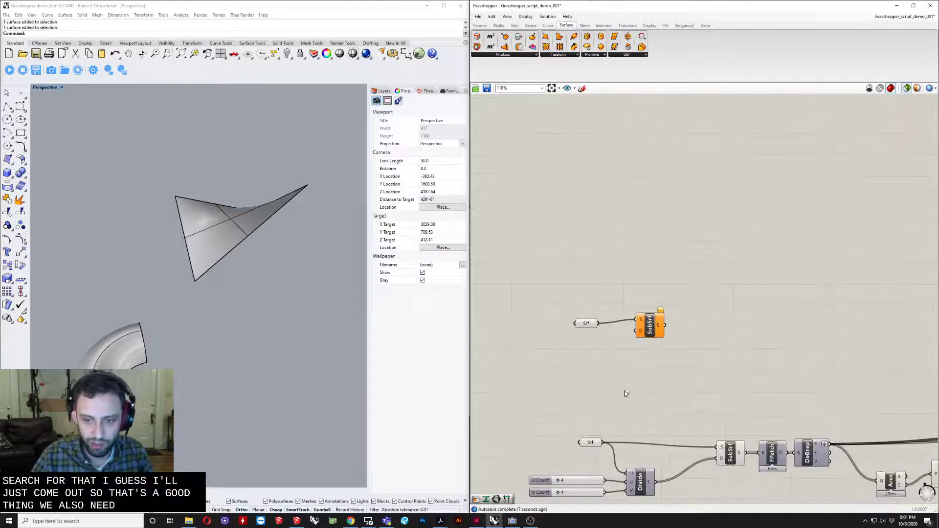
drag(656, 333, 685, 331)
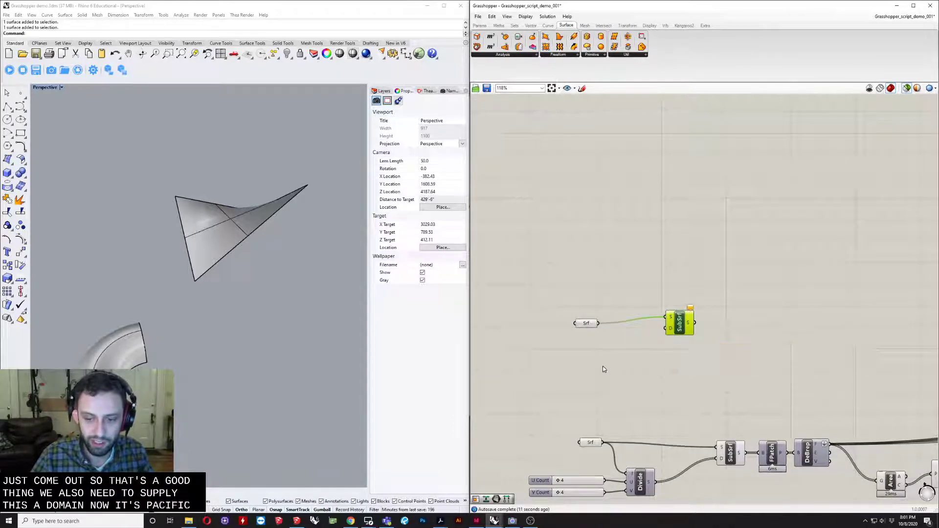
drag(587, 323, 567, 321)
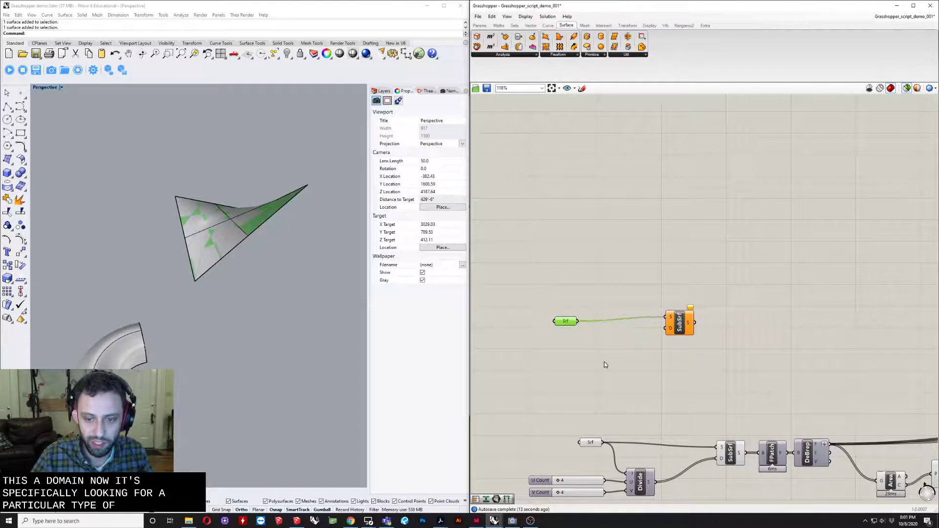
right_drag(641, 427, 593, 397)
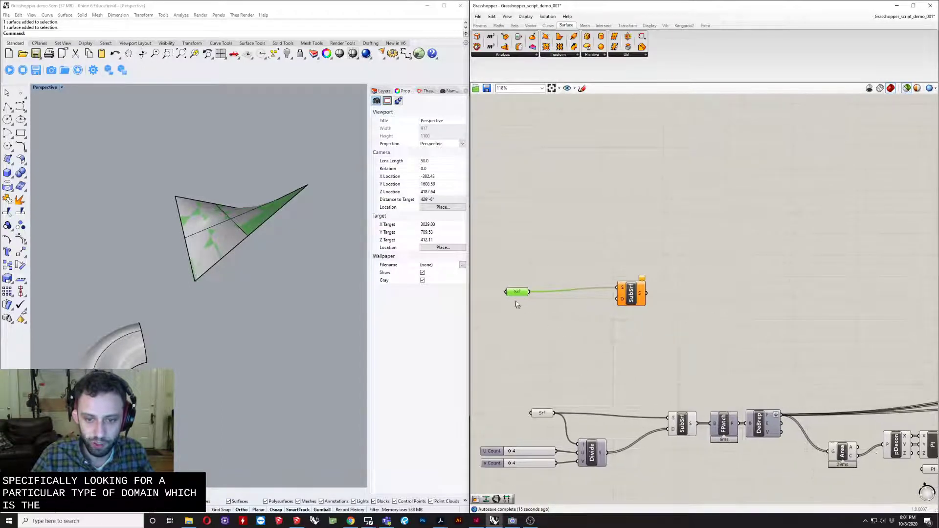
double_click(552, 327)
text(dec)
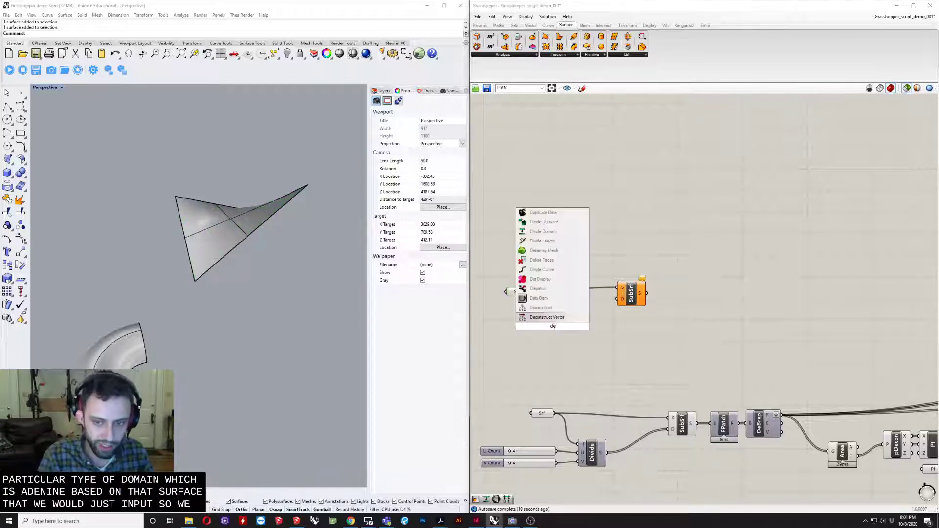
key(Up)
key(Up)
key(Up)
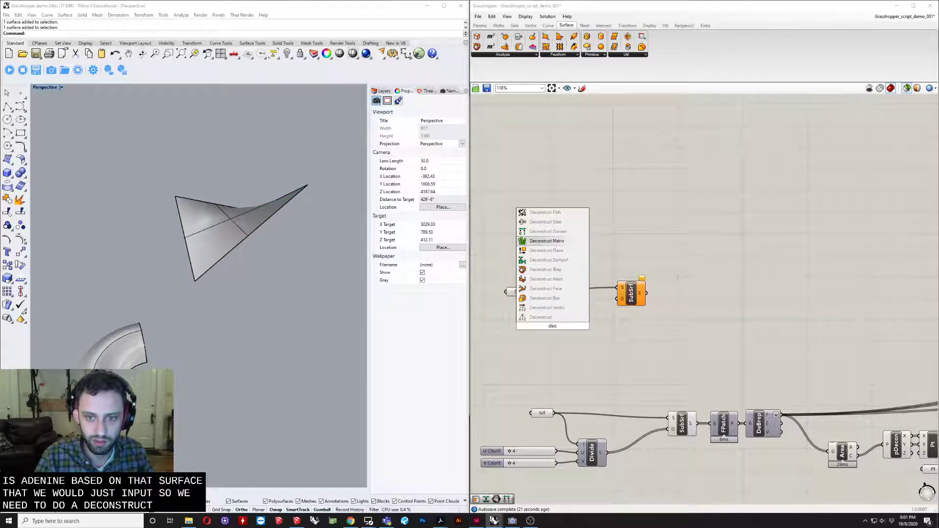
key(BackSpace)
key(BackSpace)
key(BackSpace)
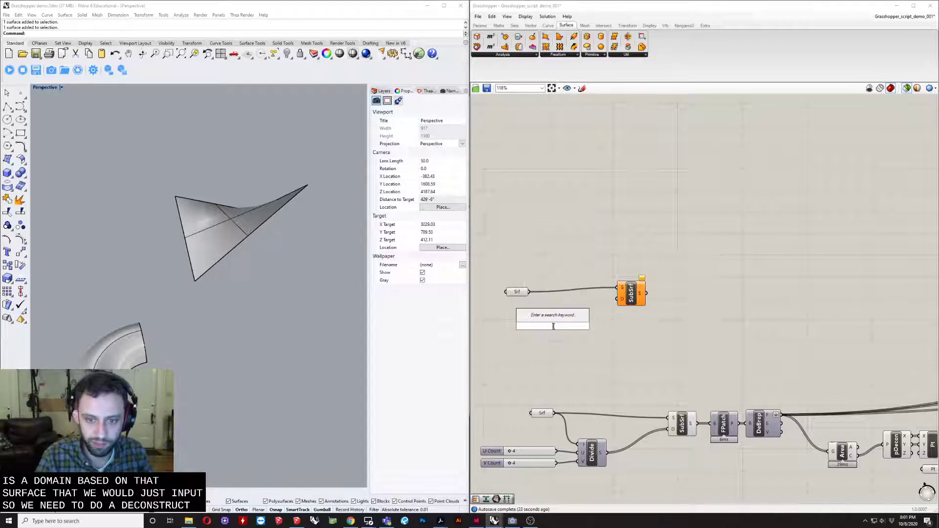
text(constru)
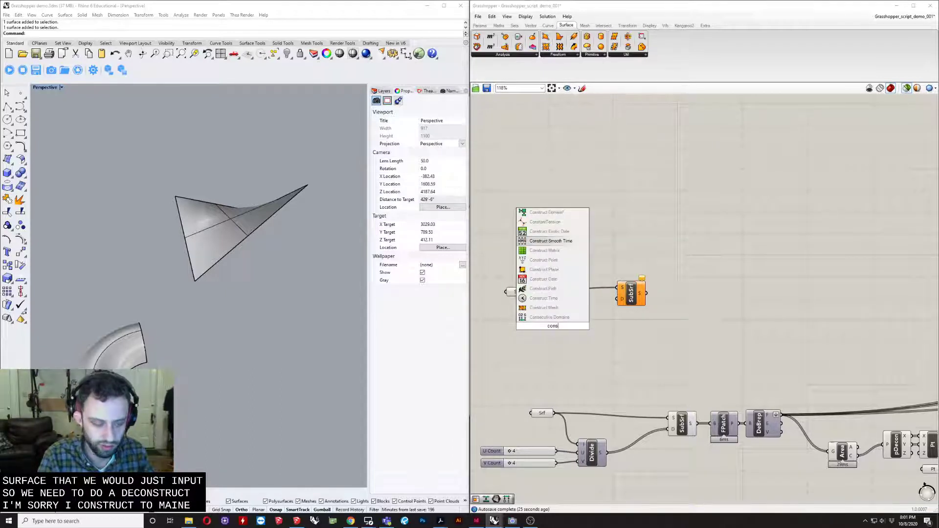
key(Up)
key(Up)
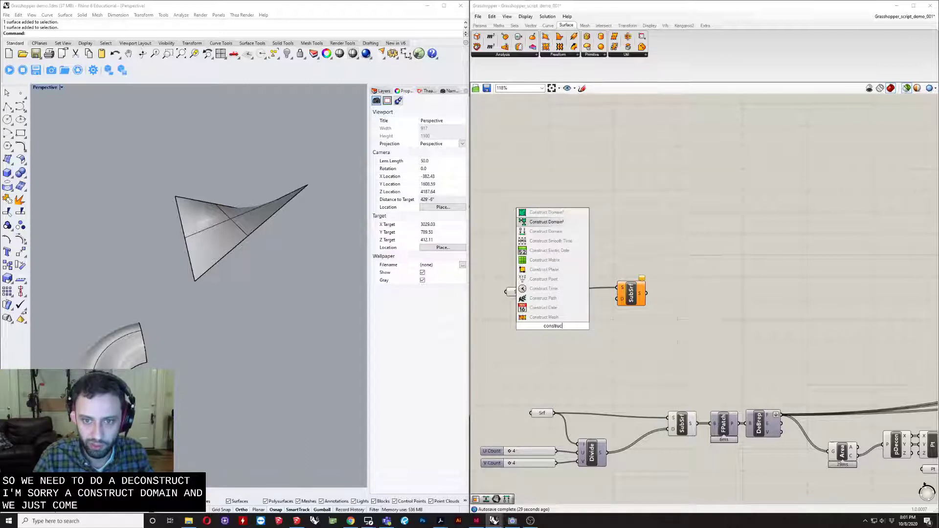
click(718, 325)
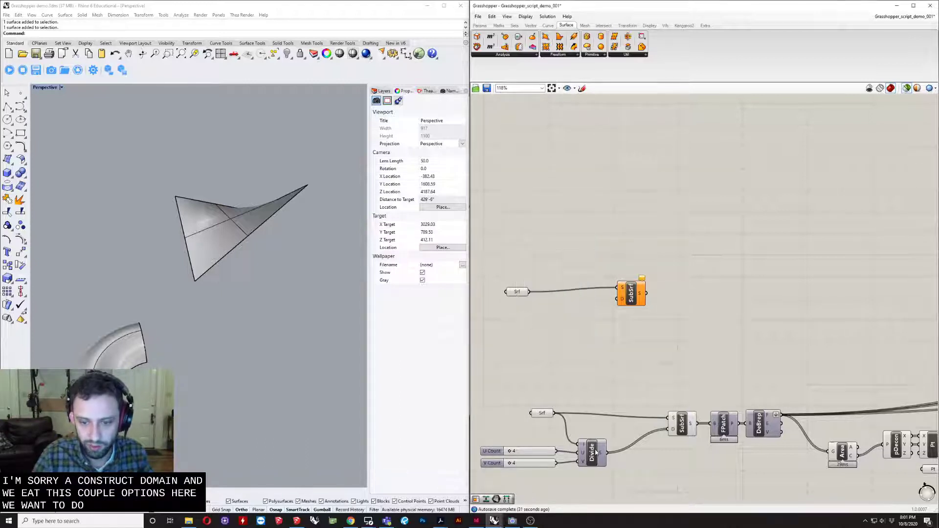
- Add a Divide Domain² component between the new Srf and SubSrf components and feed the surface into its I input
double_click(552, 372)
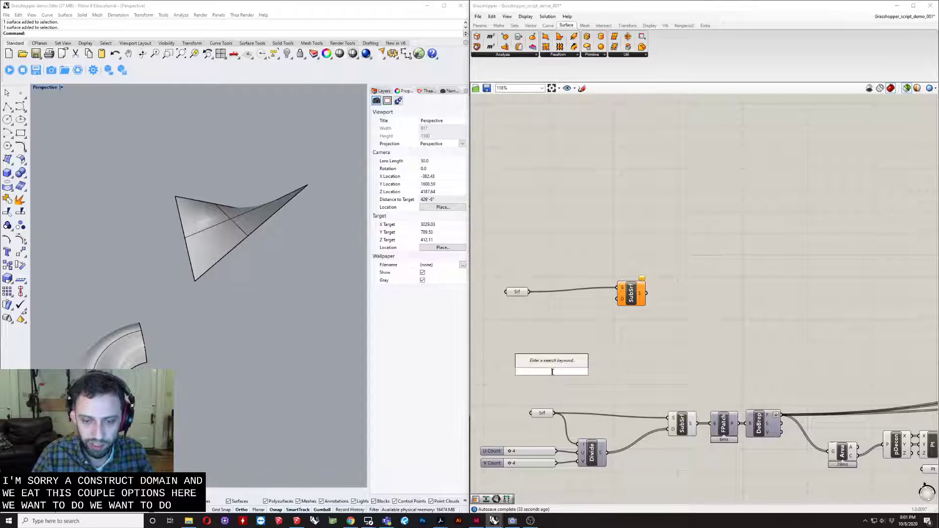
text(divid)
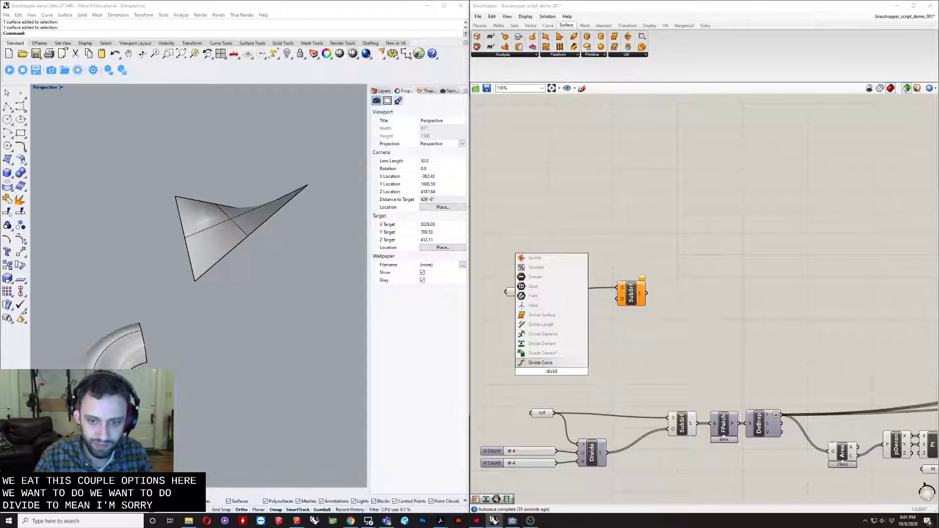
key(Up)
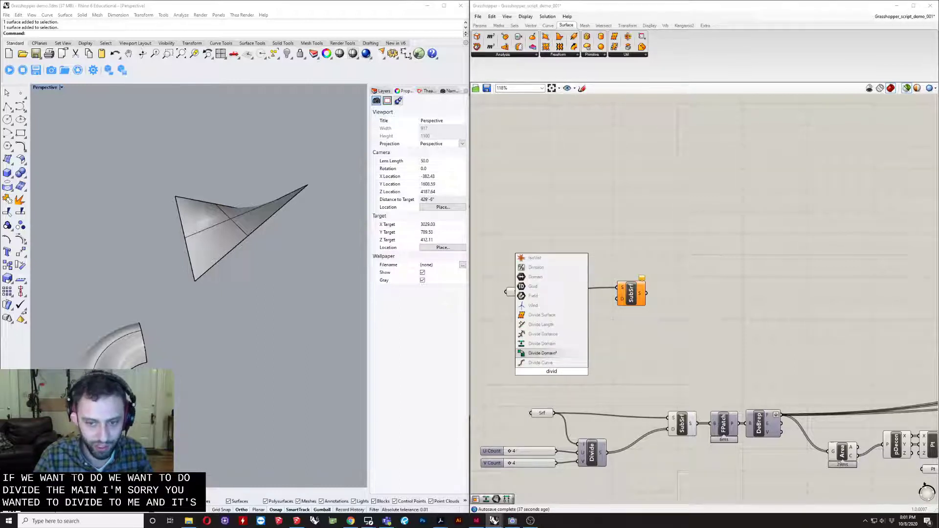
key(Return)
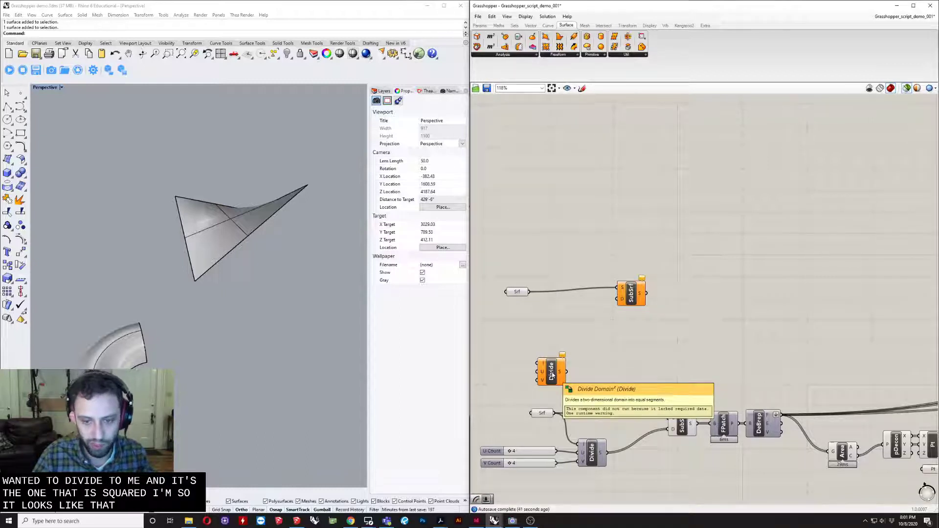
drag(553, 375, 564, 327)
- Create a number slider with value 11 beside the Divide component and place a duplicate of it directly below
double_click(508, 344)
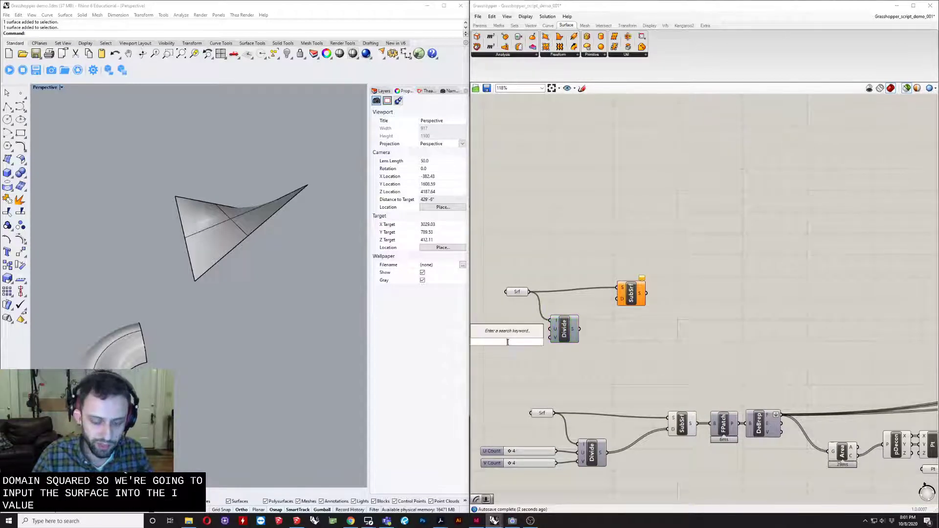
text(11)
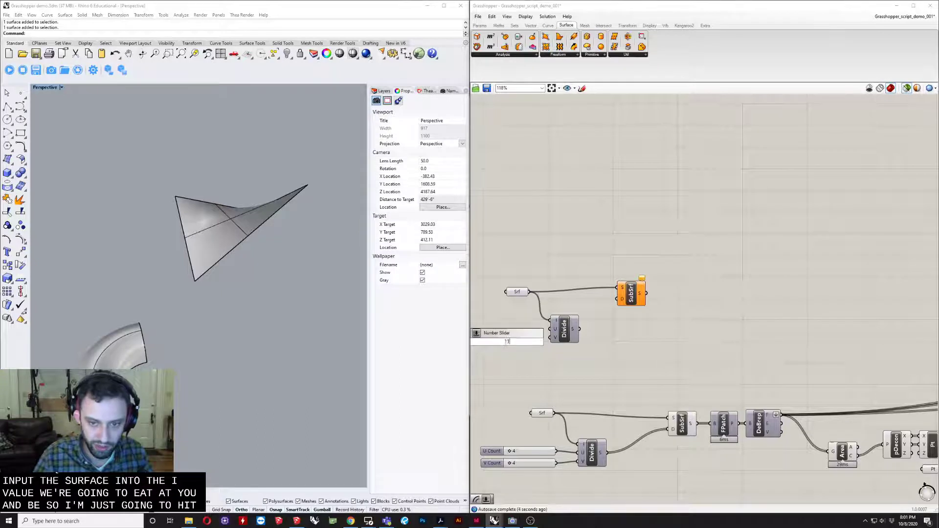
key(Return)
click(507, 345)
key(ctrl+c)
key(ctrl+v)
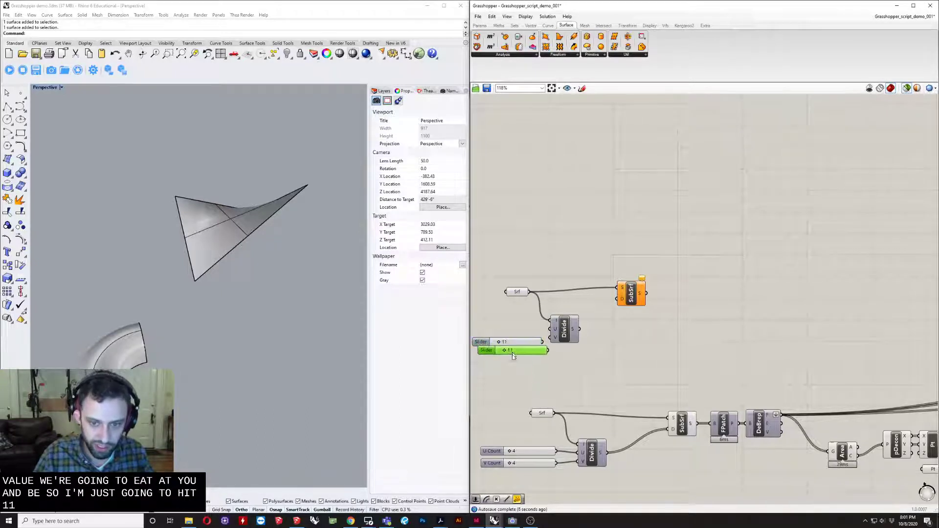
drag(513, 353, 506, 358)
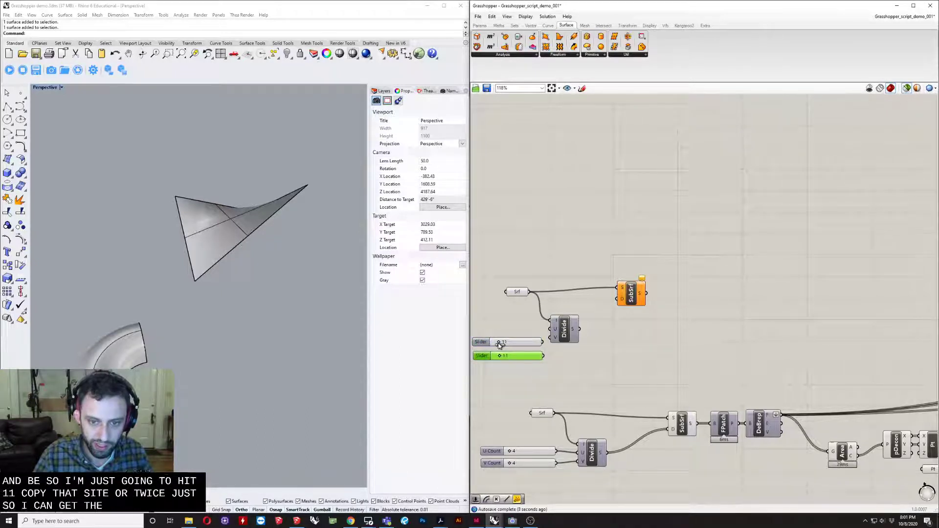
- Set both number sliders beside the new Divide component to 4
double_click(509, 342)
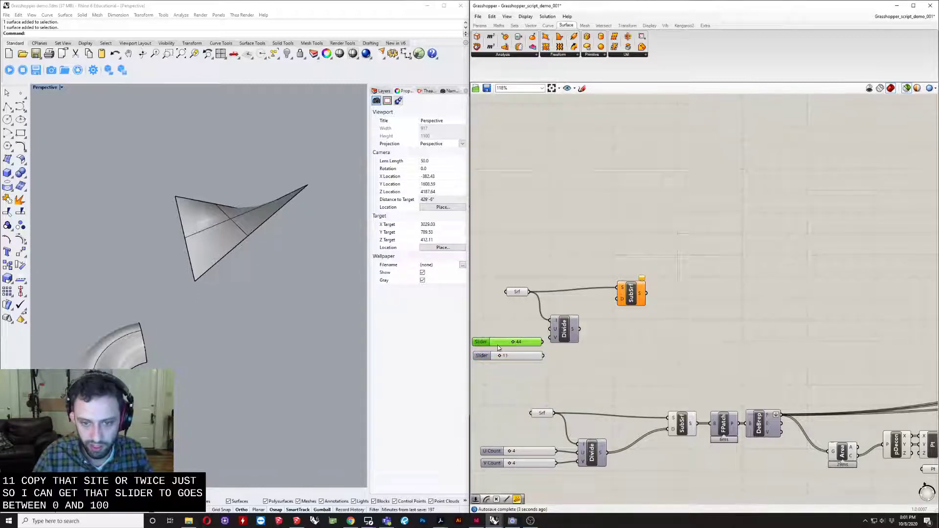
double_click(499, 344)
text(4)
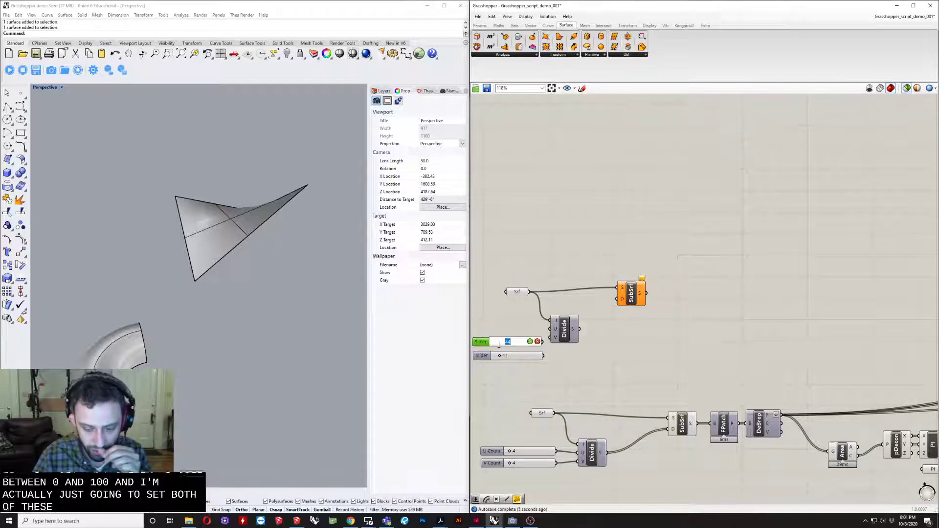
key(Return)
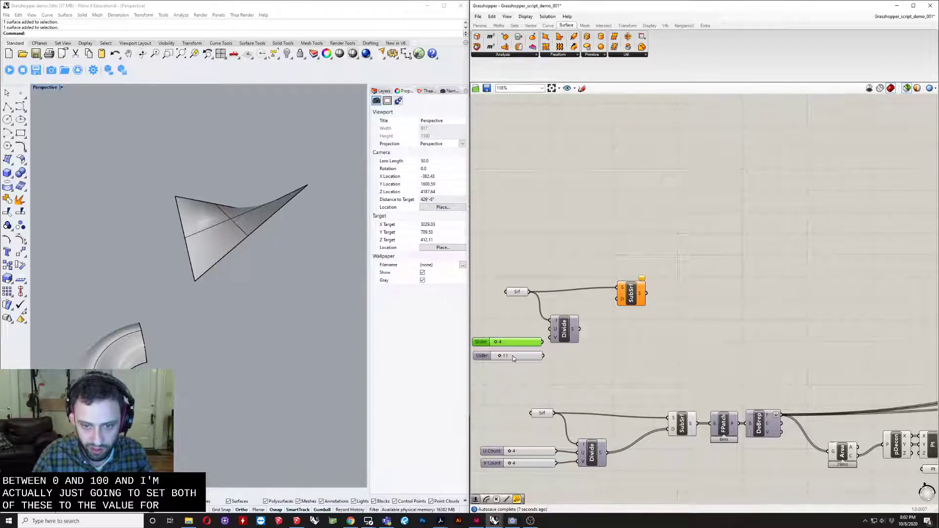
text(4)
key(Return)
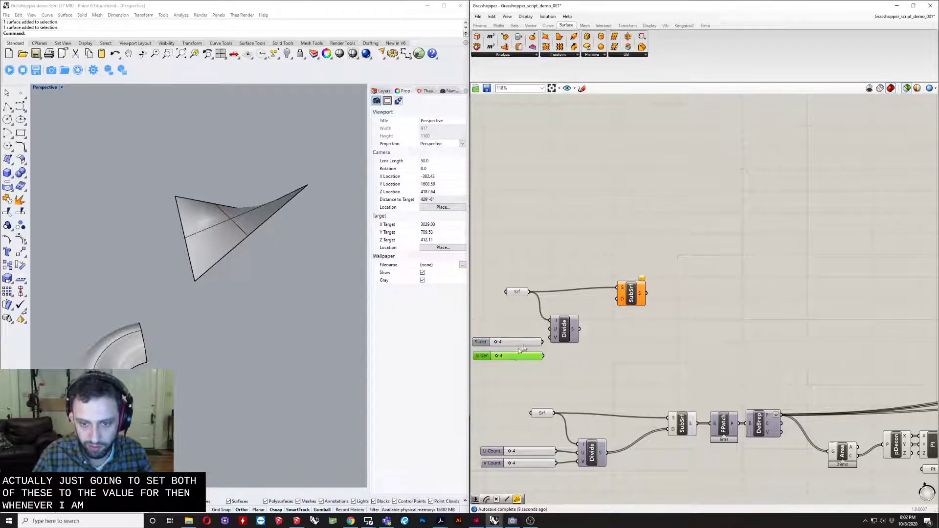
- Connect the two sliders to the new Divide component's U and V inputs, and its S output to SubSrf's D input
drag(563, 339, 568, 345)
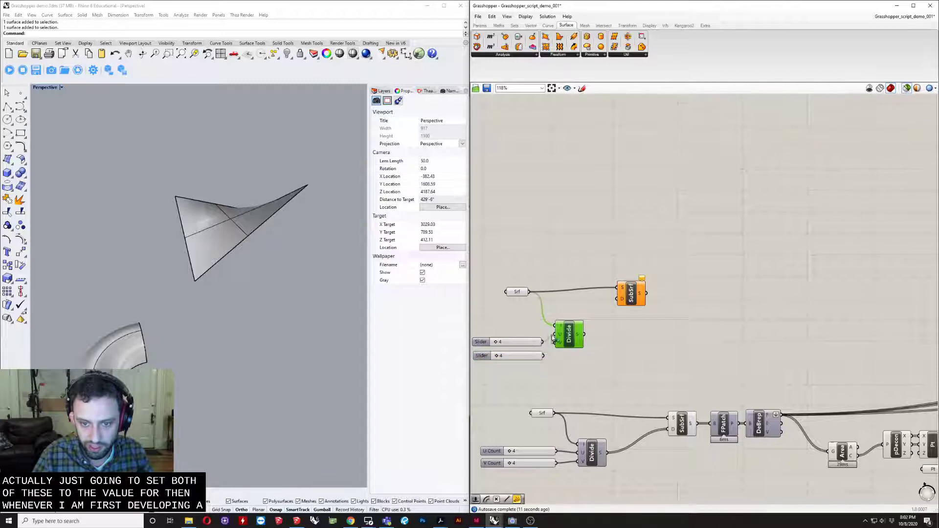
drag(553, 338, 573, 354)
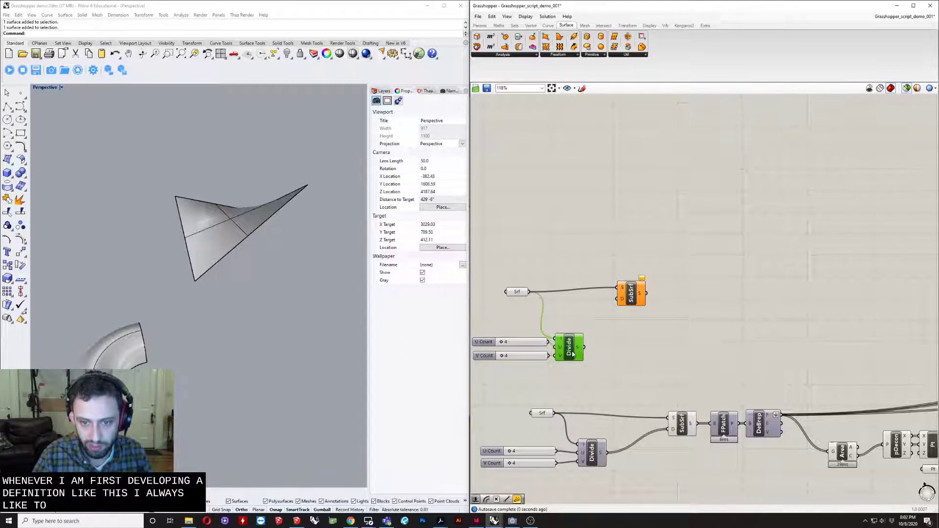
right_drag(573, 349, 525, 384)
drag(537, 375, 570, 347)
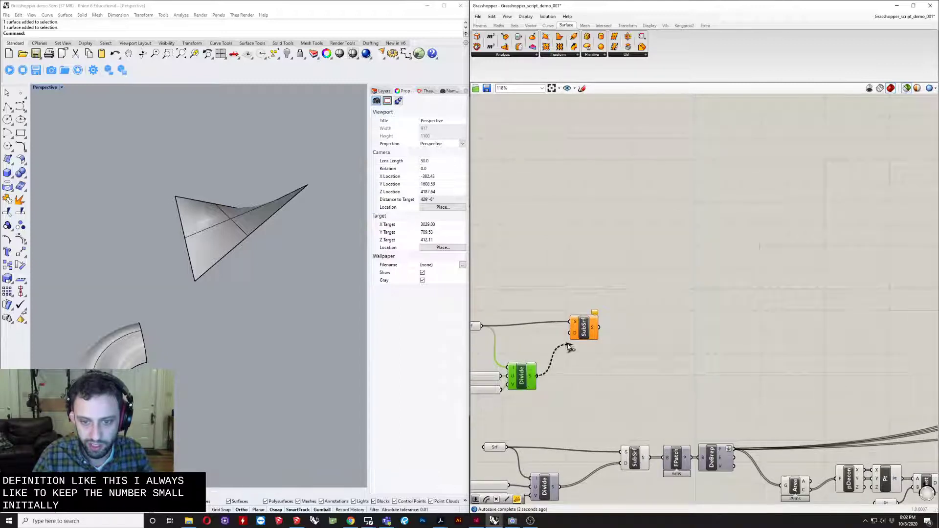
right_drag(551, 366, 637, 381)
mouse_move(602, 366)
mouse_down()
mouse_move(580, 416)
mouse_move(612, 365)
mouse_up()
click(620, 324)
right_drag(617, 324, 547, 312)
scroll(544, 311, down, 2)
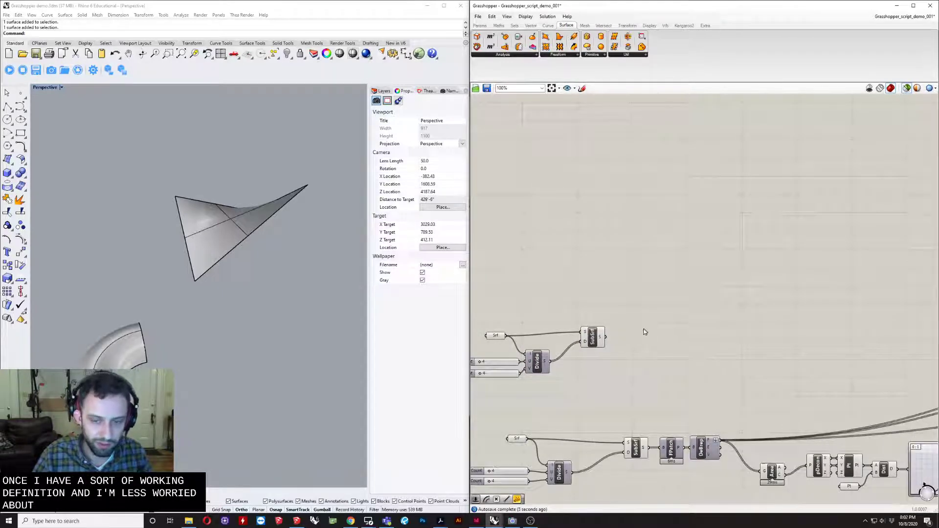
- Preview the new SubSrf component's result and set the Perspective viewport to Wireframe display
click(593, 340)
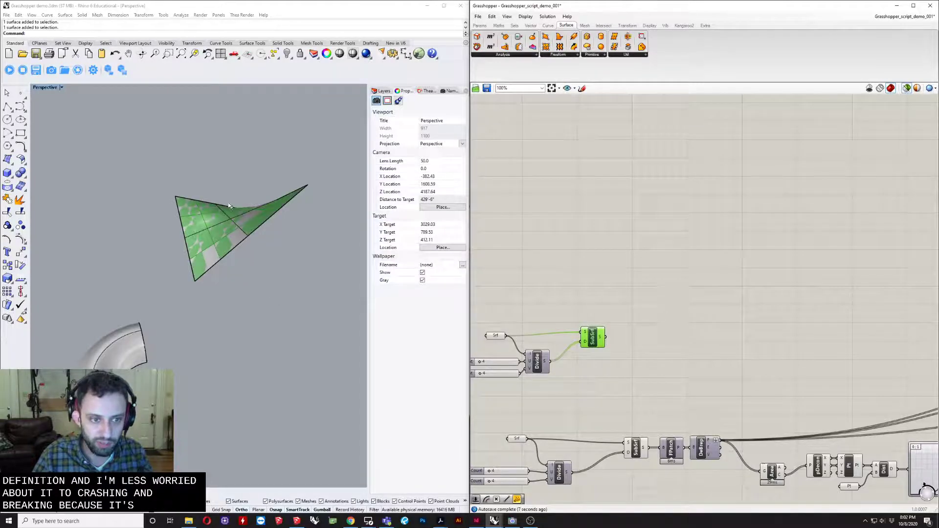
right_drag(254, 215, 224, 335)
scroll(224, 335, up, 5)
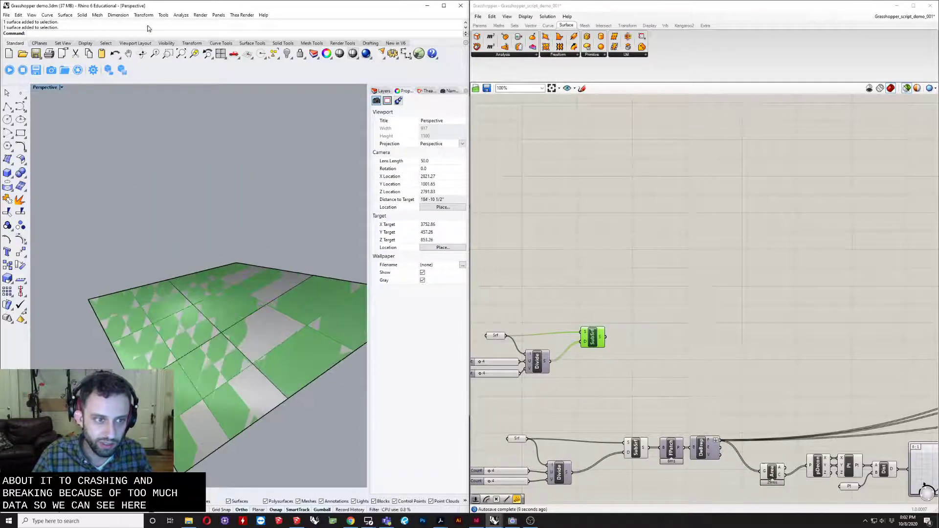
click(45, 87)
click(59, 112)
right_drag(272, 347, 241, 365)
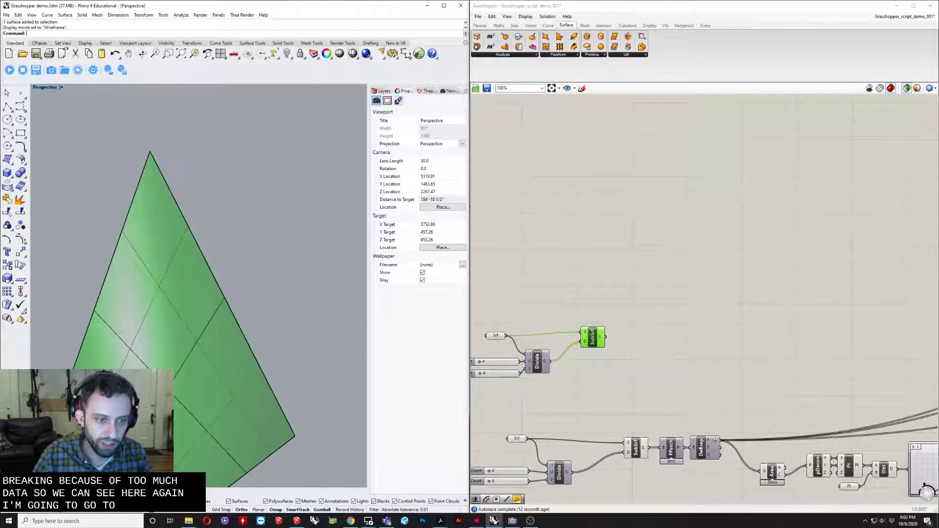
- Examine the subdivided surface from several angles and check what the new SubSrf component outputs
click(263, 300)
scroll(282, 265, down, 4)
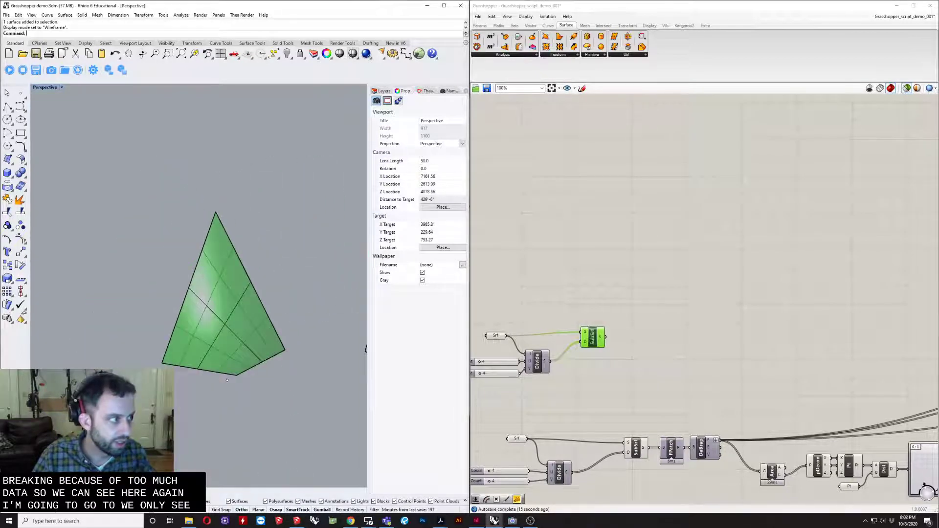
right_drag(95, 303, 189, 148)
scroll(218, 326, up, 6)
right_drag(213, 310, 168, 352)
click(219, 349)
click(423, 263)
click(293, 271)
right_drag(236, 367, 208, 426)
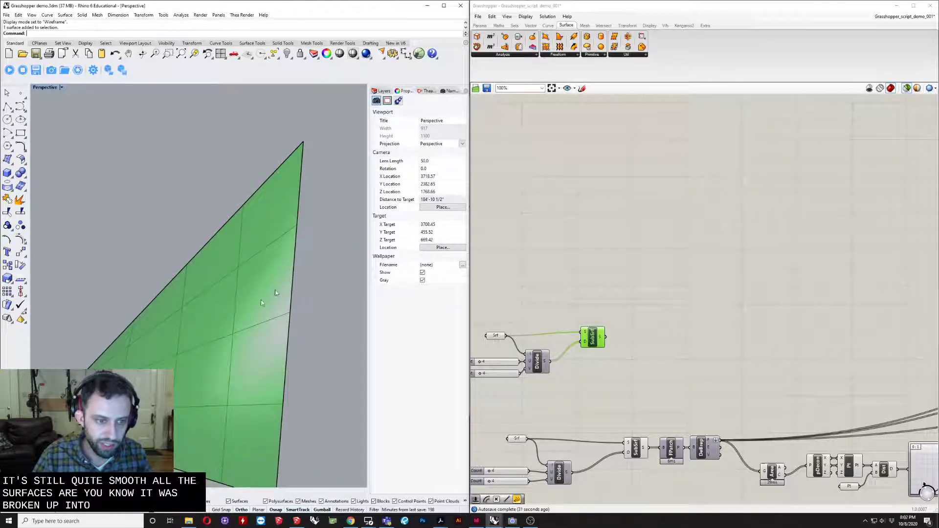
mouse_move(600, 340)
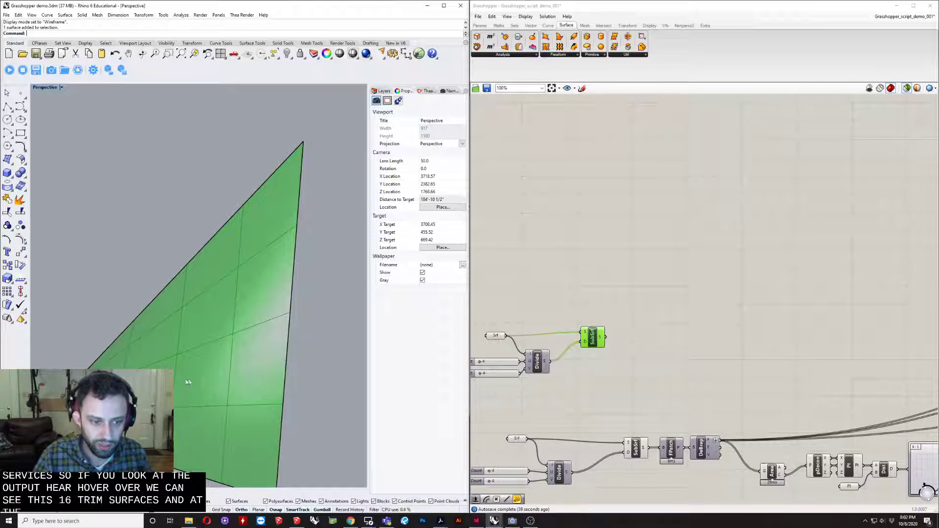
right_drag(276, 465, 225, 390)
- Add a Fragment Patch component after the new SubSrf and feed the subsurfaces into its B input
right_drag(668, 351, 629, 333)
double_click(600, 315)
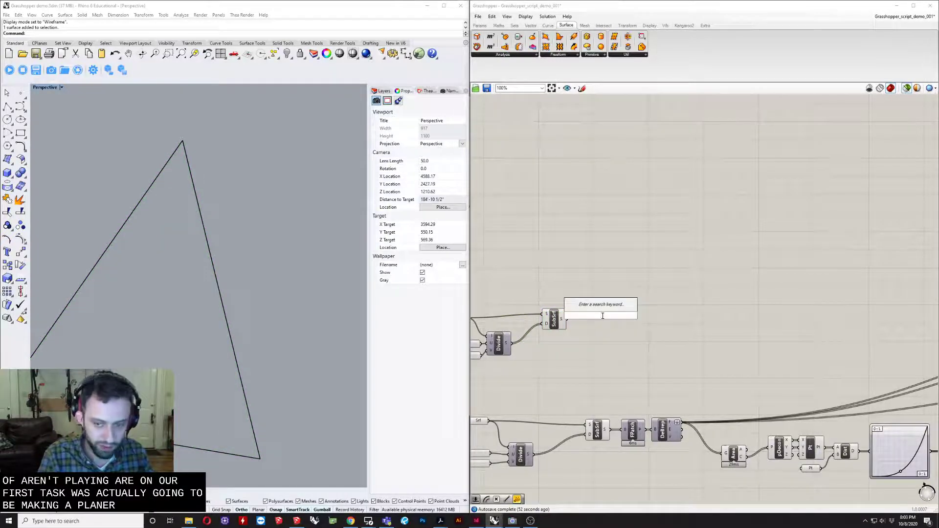
text(fpat)
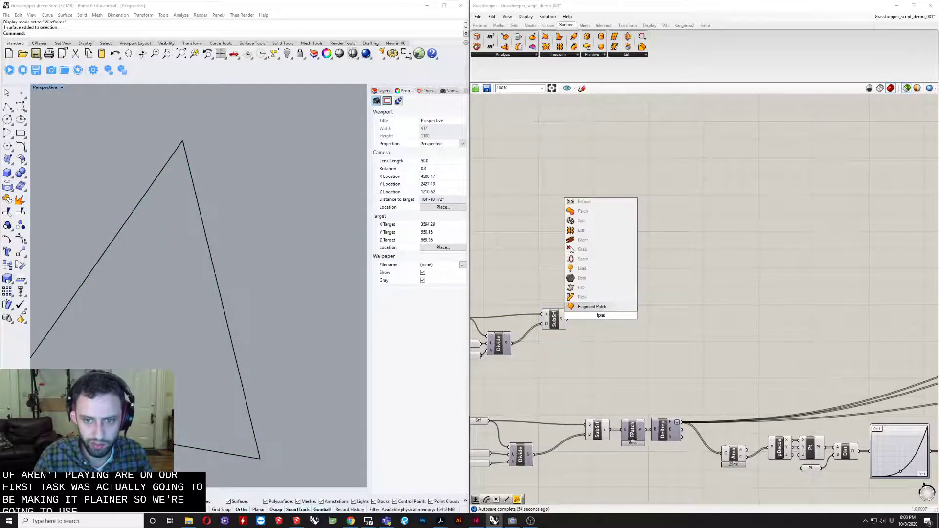
key(Return)
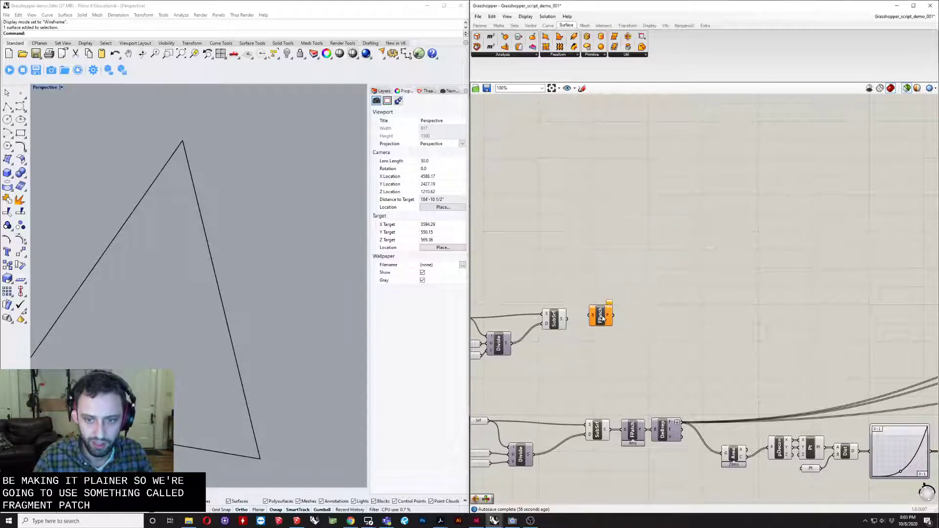
scroll(587, 317, up, 3)
click(587, 317)
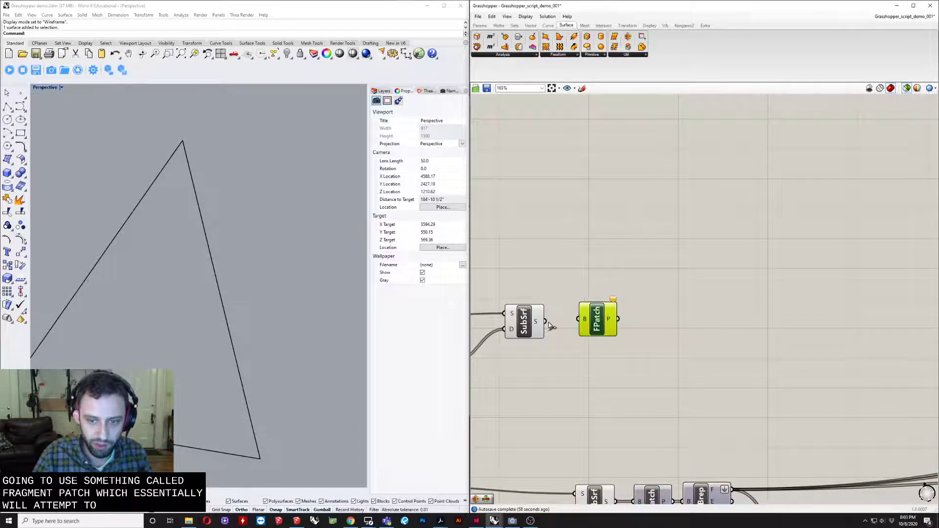
drag(573, 318, 590, 319)
- Examine the Fragment Patch preview from several angles to see how the quad panels are split into flat triangles
right_drag(131, 355, 274, 301)
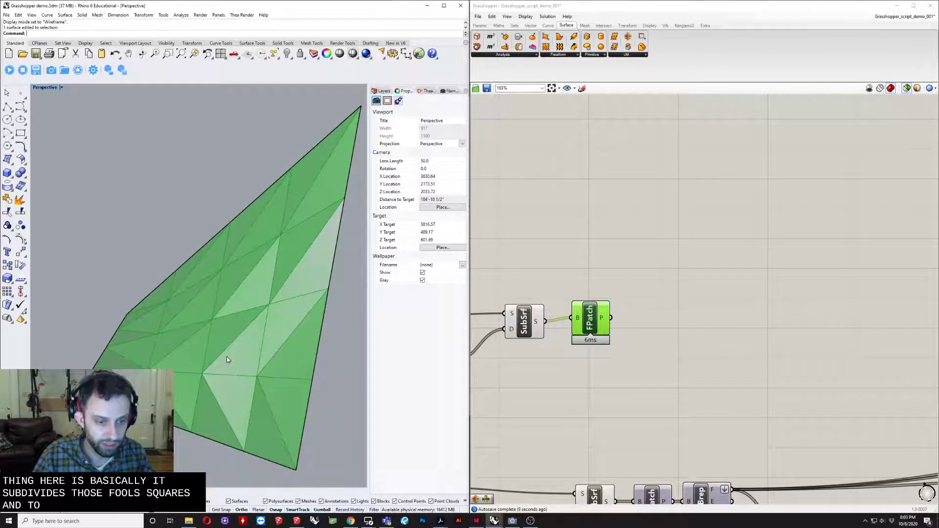
right_drag(220, 358, 242, 343)
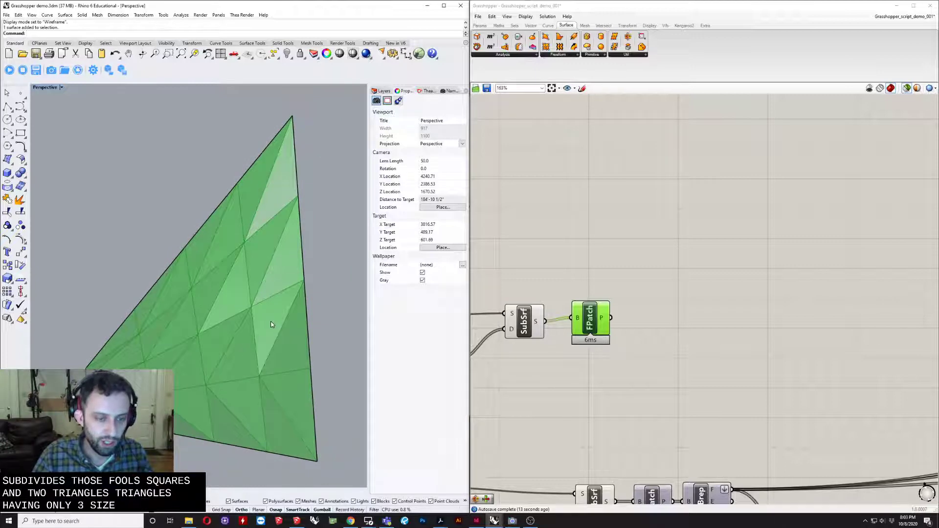
right_drag(237, 360, 277, 363)
right_drag(214, 360, 168, 384)
scroll(215, 378, down, 2)
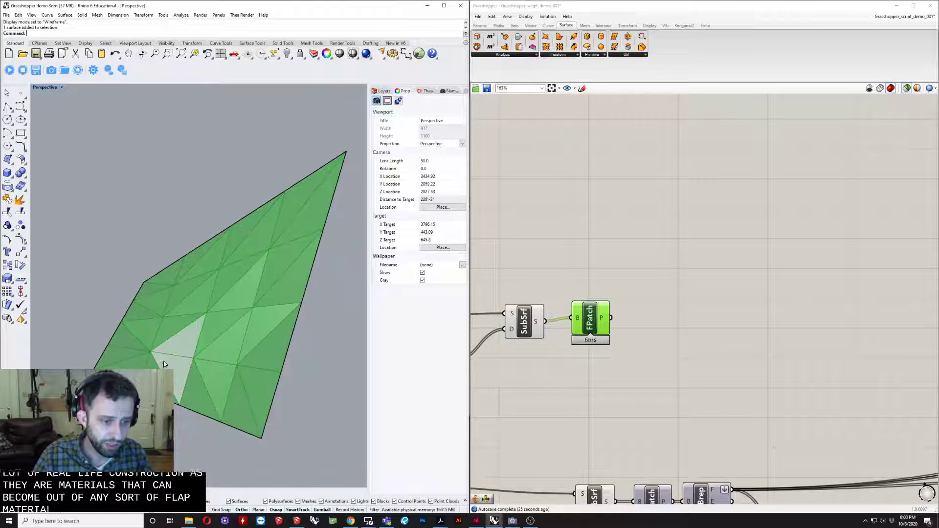
click(148, 384)
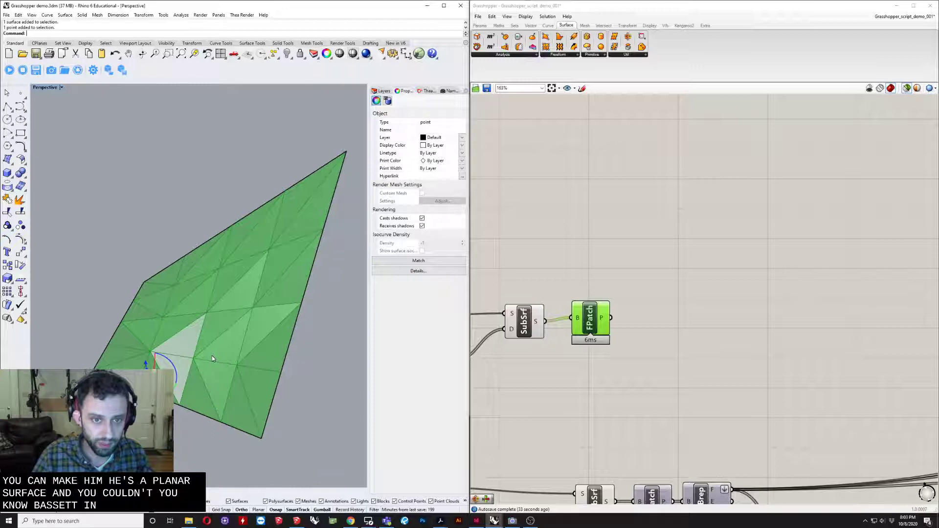
right_drag(202, 345, 160, 361)
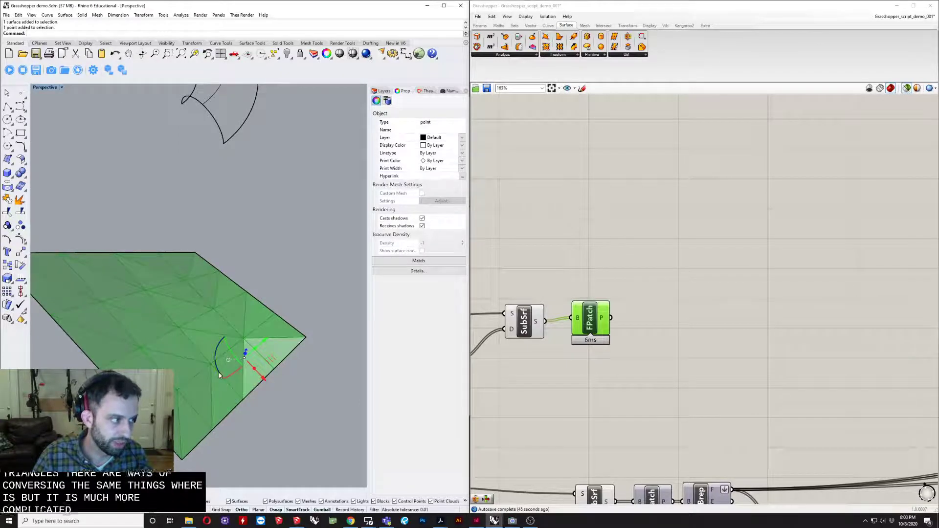
right_drag(217, 367, 157, 335)
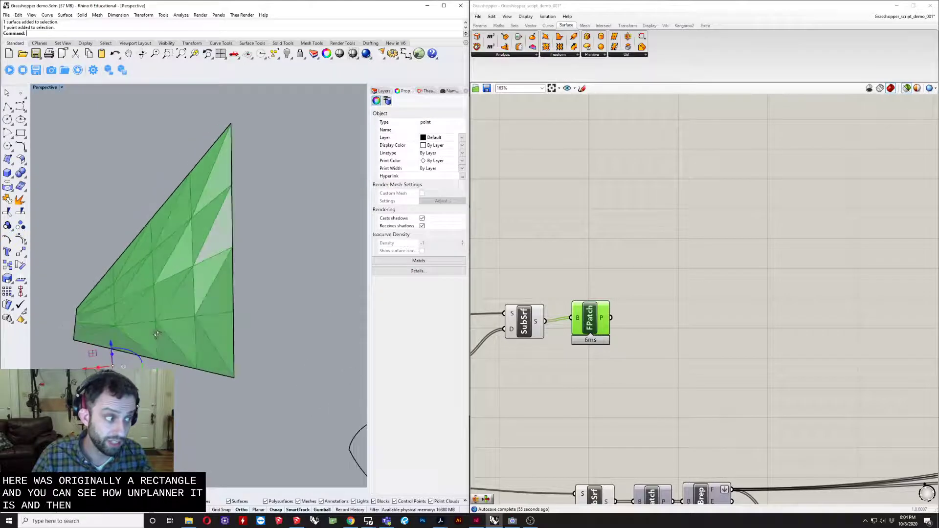
right_drag(200, 360, 266, 356)
- Add a Deconstruct Brep component beside the new FPatch and feed the patches into its B input
right_drag(603, 347, 556, 296)
scroll(563, 323, down, 2)
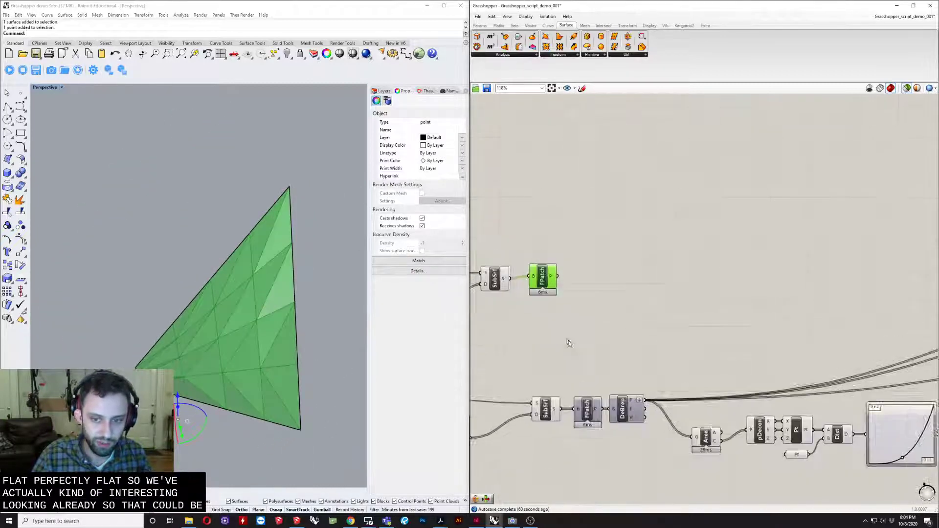
right_drag(567, 382, 606, 375)
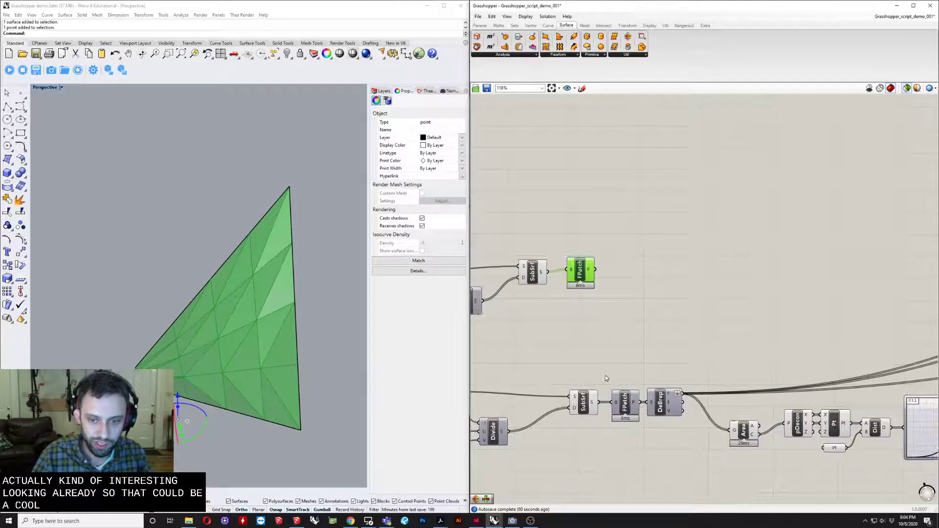
double_click(635, 272)
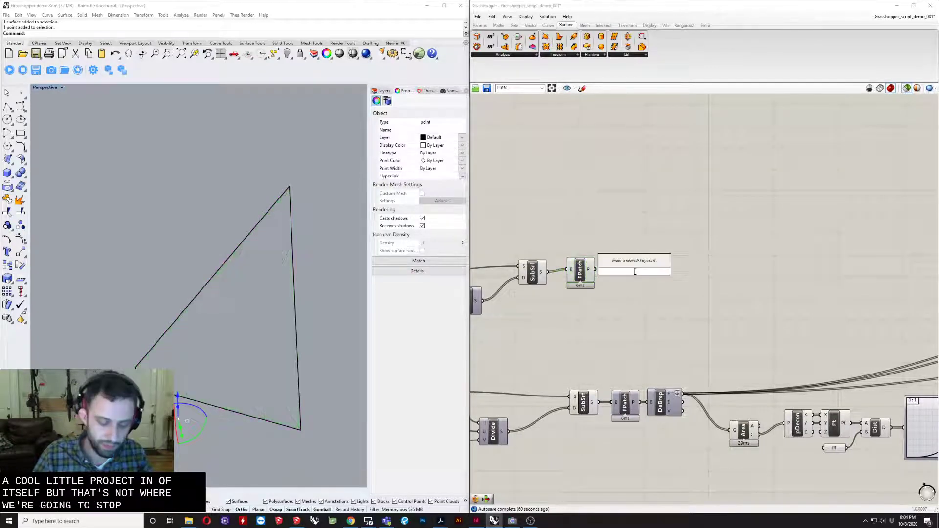
text(deconst)
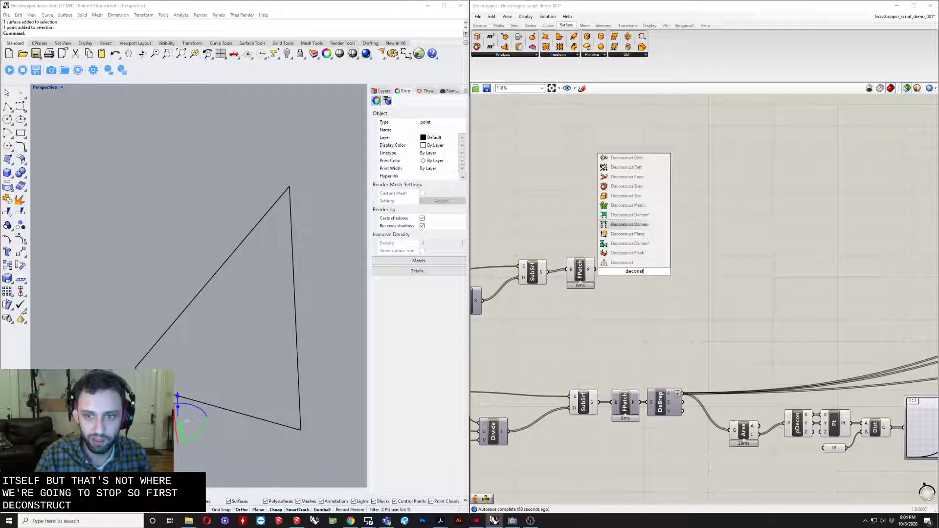
click(627, 186)
scroll(632, 272, up, 5)
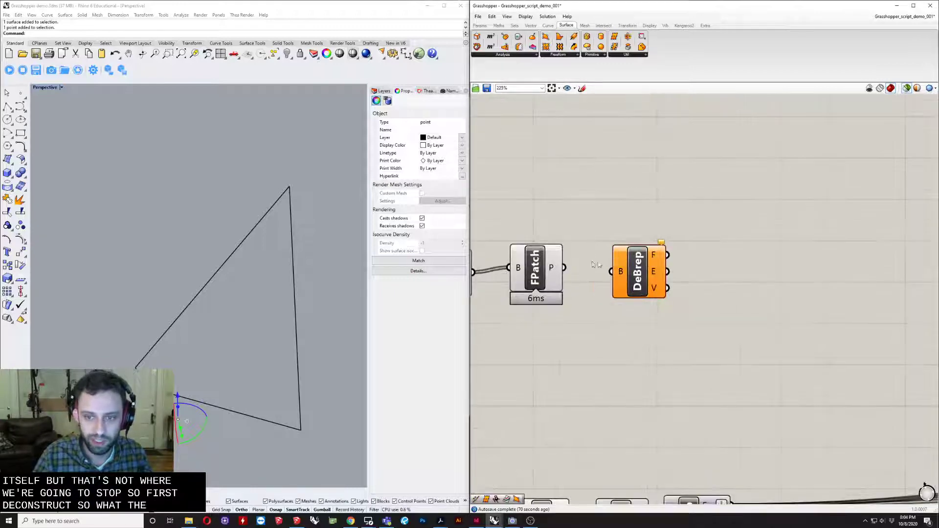
drag(612, 273, 613, 273)
drag(659, 256, 638, 258)
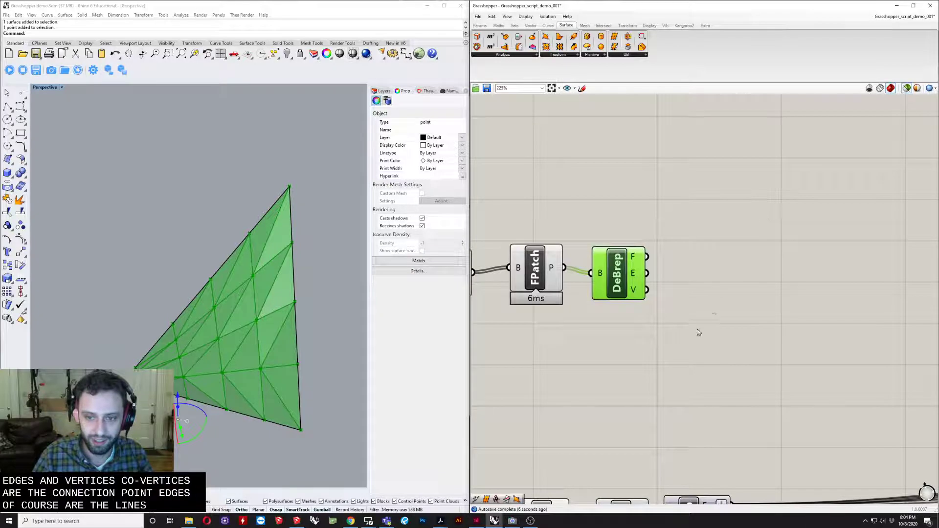
- Add an Area component and feed the P output of the new FPatch directly into its G input
scroll(699, 332, down, 3)
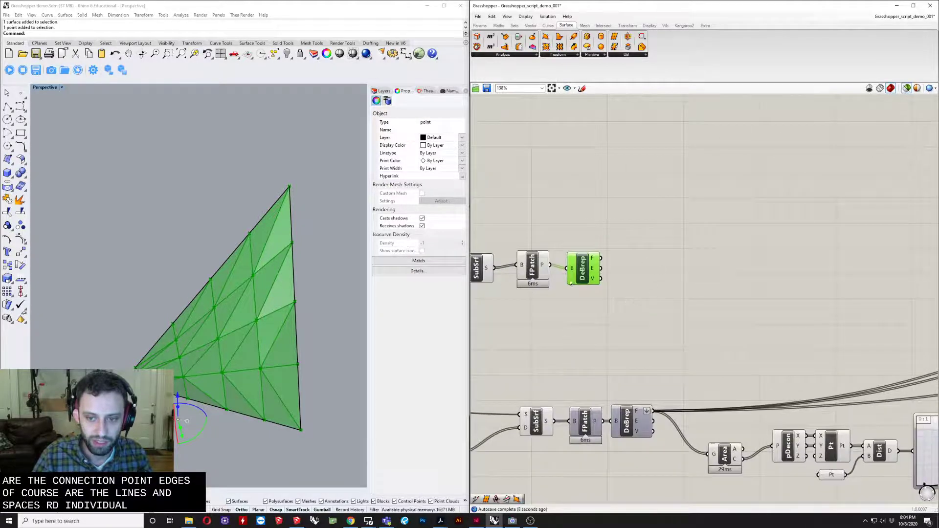
double_click(663, 278)
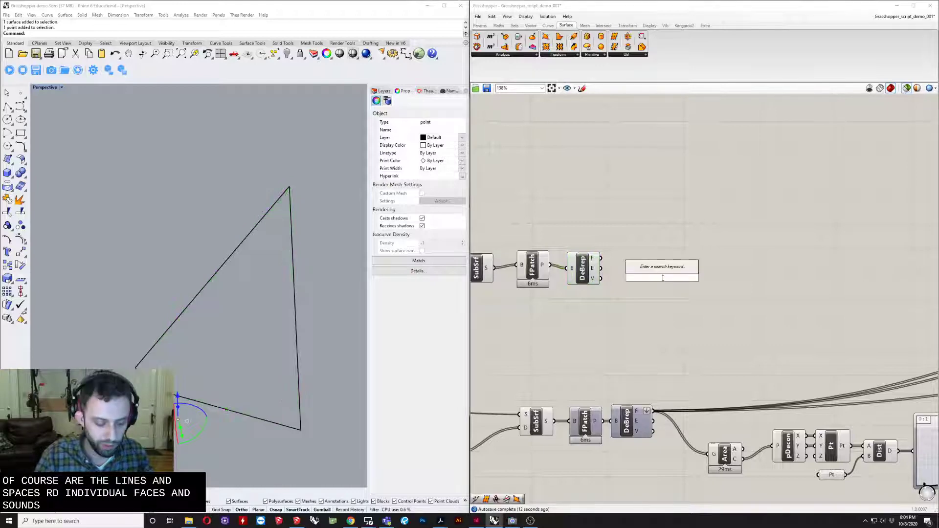
text(area)
key(Return)
scroll(627, 279, up, 2)
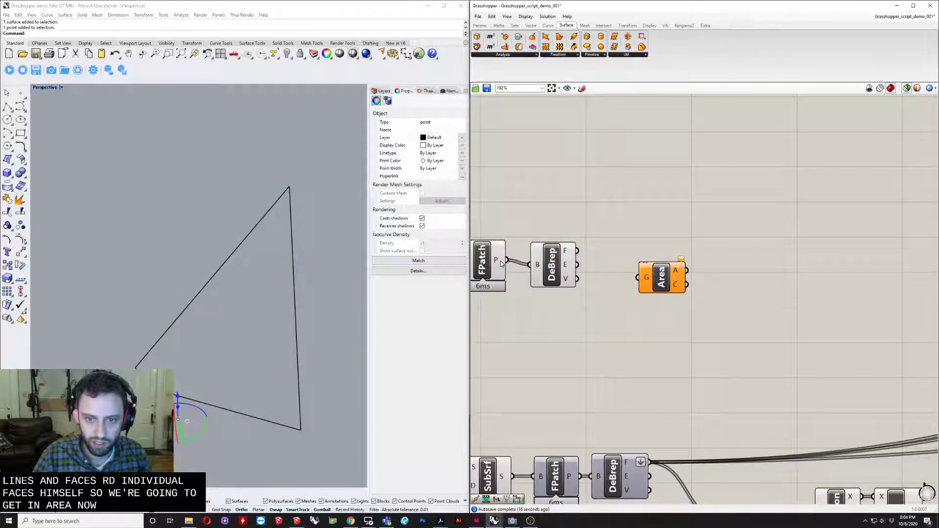
drag(578, 265, 646, 314)
- Move the new DeBrep component above the FPatch wire and place the Area component closer to FPatch below it
drag(560, 273, 560, 168)
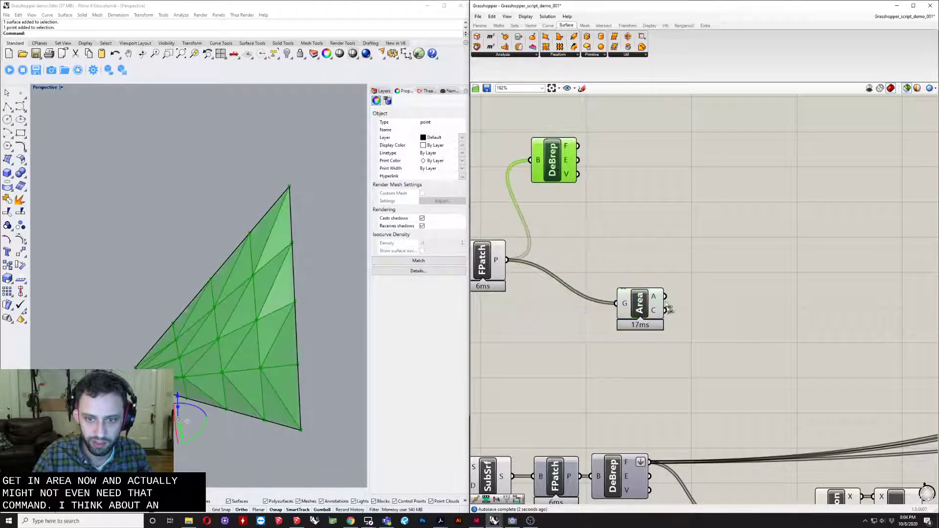
drag(646, 307, 581, 302)
right_drag(608, 338, 589, 293)
scroll(568, 259, down, 1)
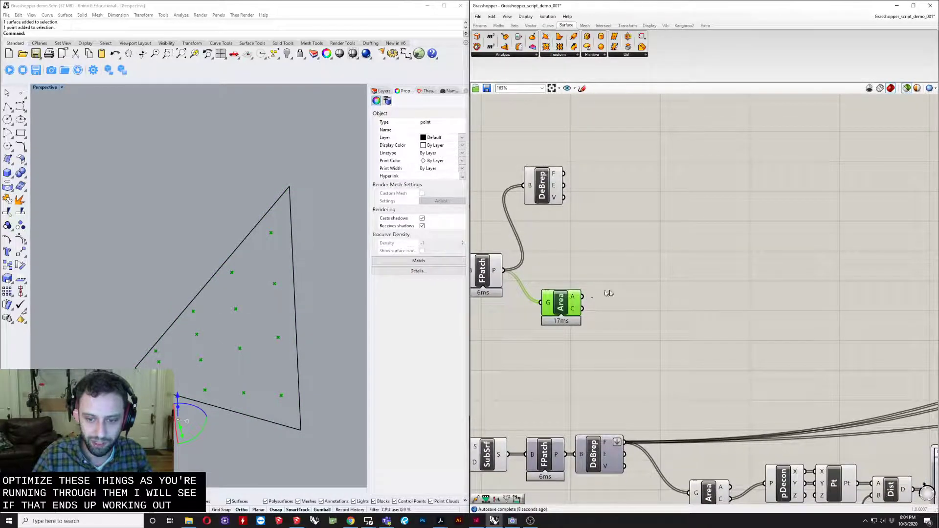
- Examine how the existing definition drives the OffsetS distance and inspect its triangular openings in the Rhino preview
scroll(609, 293, down, 2)
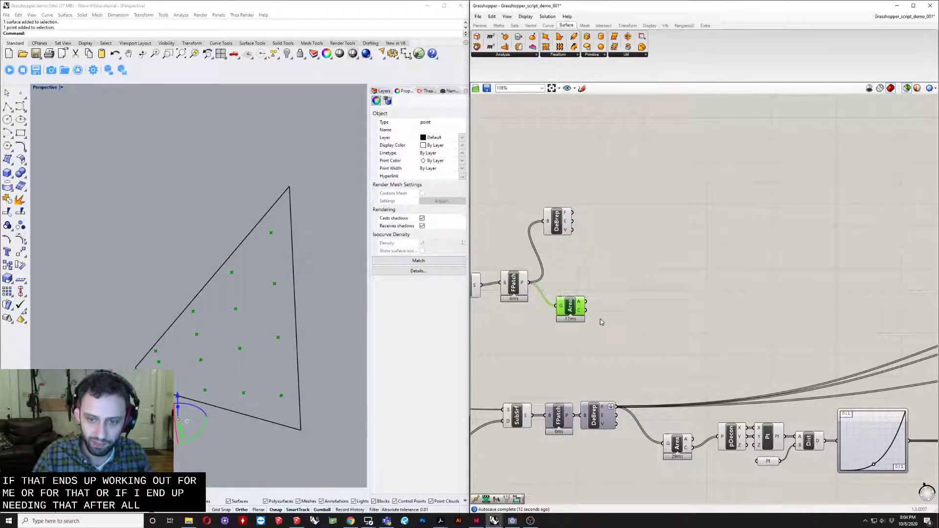
scroll(601, 322, up, 3)
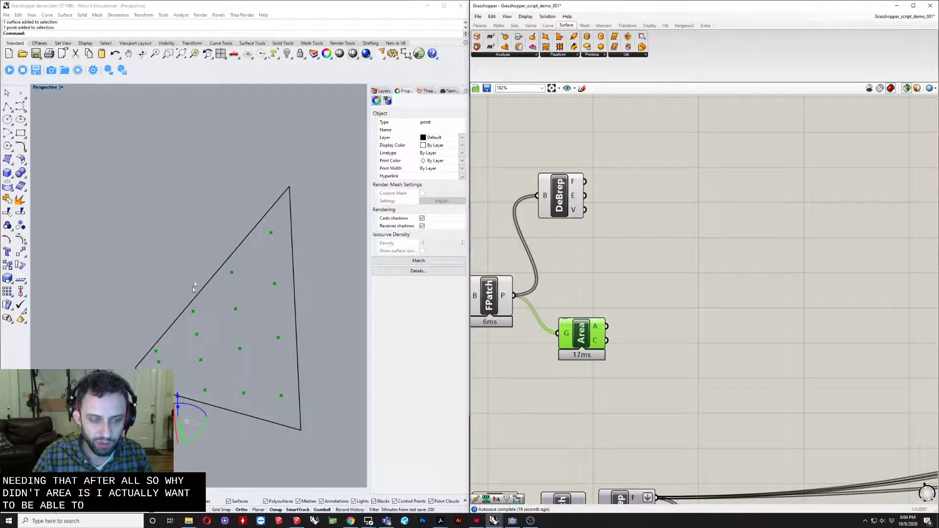
scroll(493, 288, down, 3)
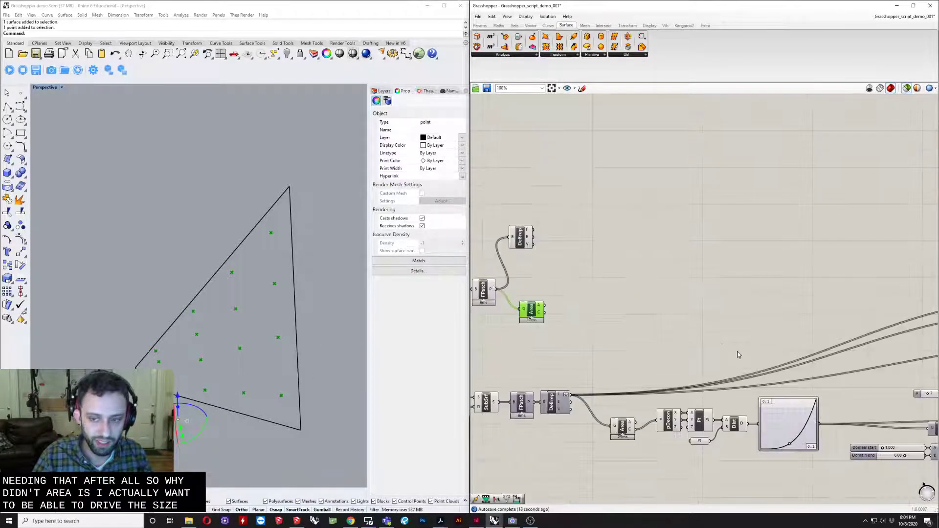
right_drag(847, 366, 608, 353)
scroll(786, 385, up, 2)
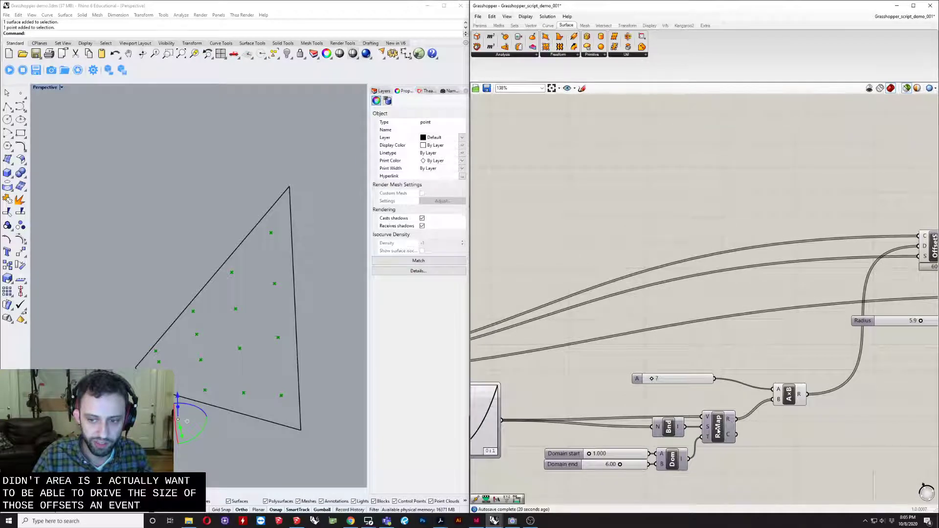
right_drag(930, 265, 734, 338)
click(754, 325)
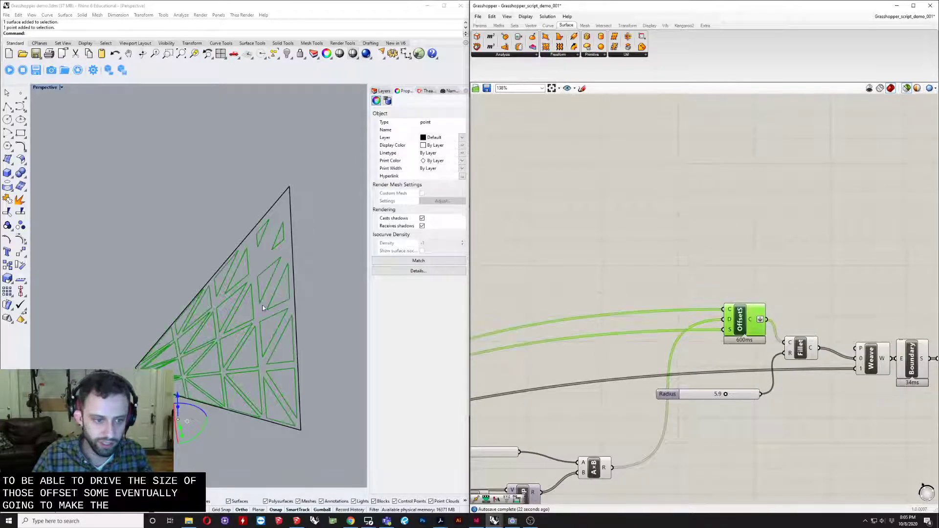
right_drag(262, 309, 283, 340)
right_drag(649, 268, 754, 273)
scroll(672, 238, down, 2)
right_drag(588, 272, 671, 258)
right_drag(552, 296, 734, 311)
right_drag(584, 272, 708, 295)
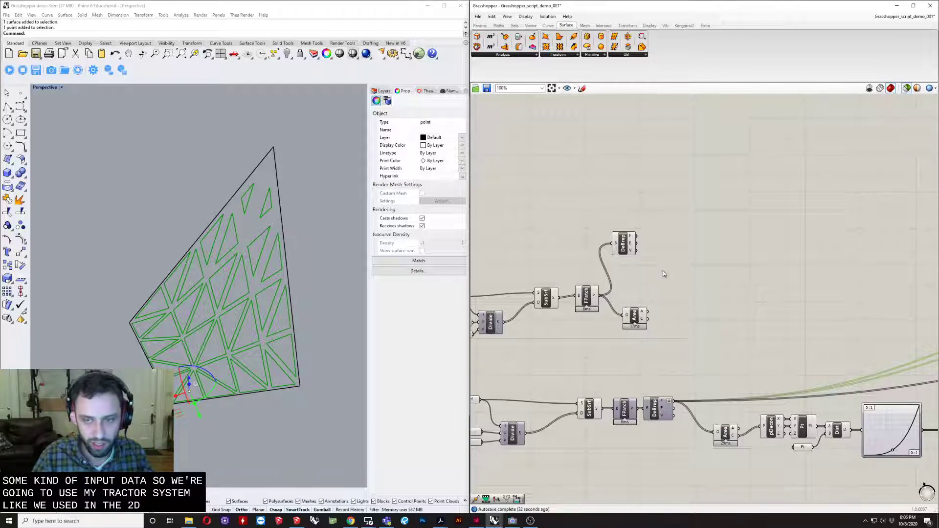
scroll(664, 274, up, 3)
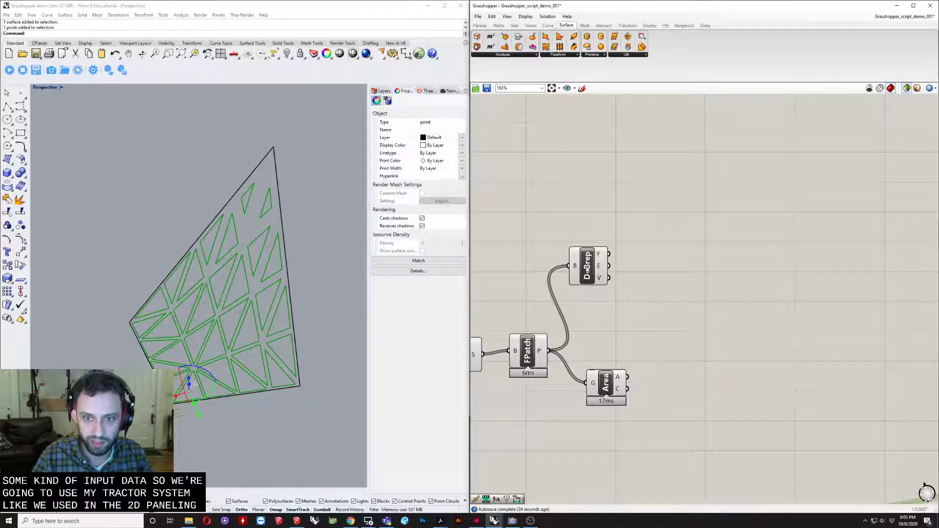
- Move the new DeBrep component down closer to FPatch and align the Area component directly beneath it
drag(579, 285, 586, 313)
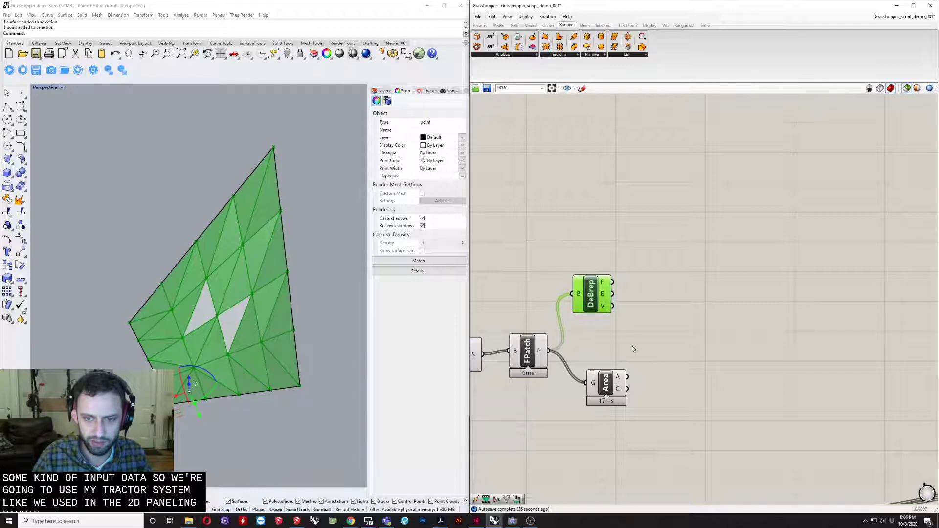
right_drag(629, 352, 590, 342)
drag(548, 289, 553, 311)
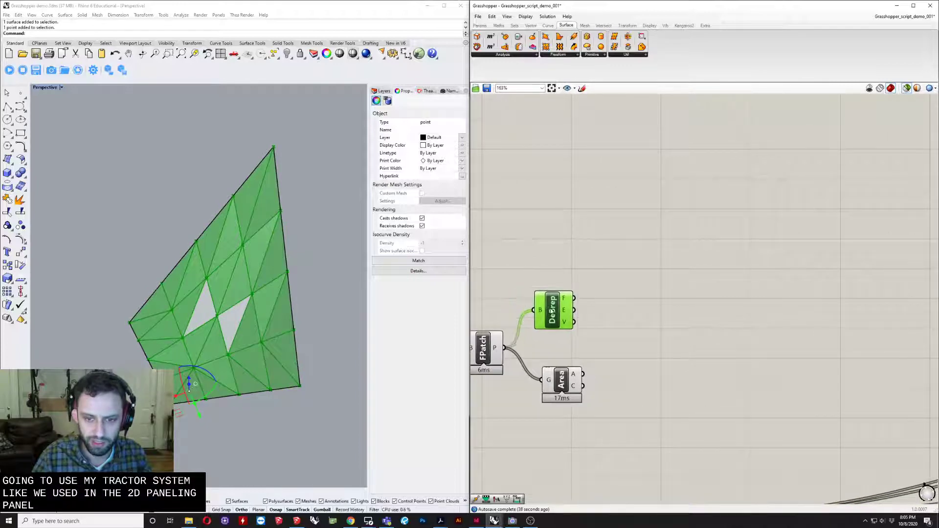
right_drag(245, 467, 247, 422)
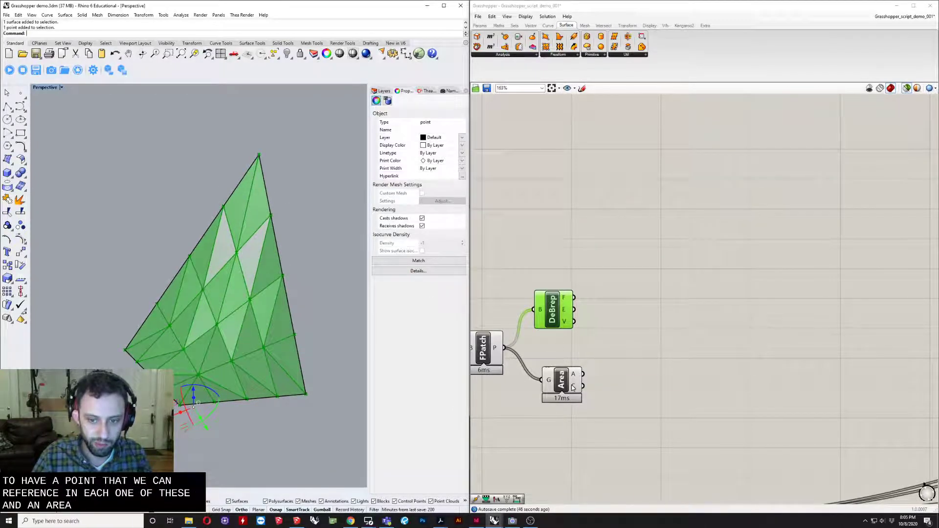
drag(563, 387, 555, 386)
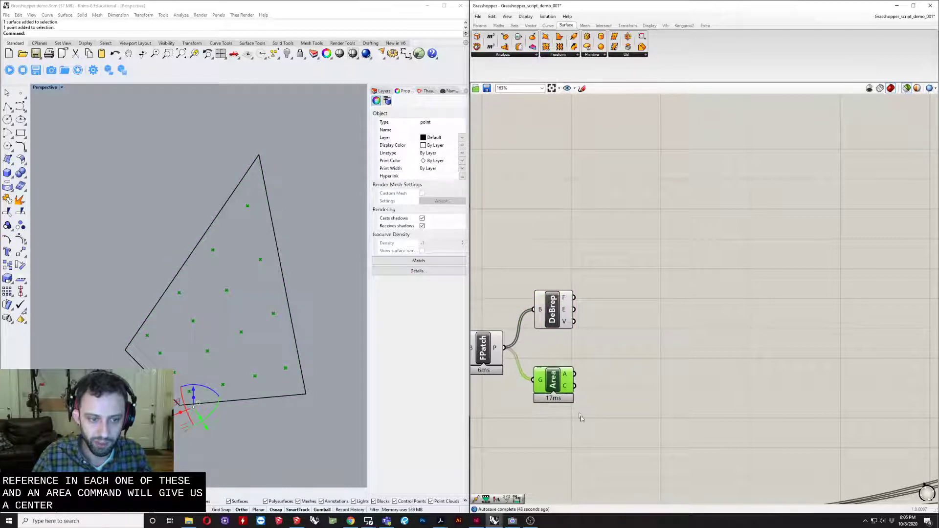
- Add a Distance component to the right of the new Area component
right_drag(581, 417, 628, 404)
double_click(635, 399)
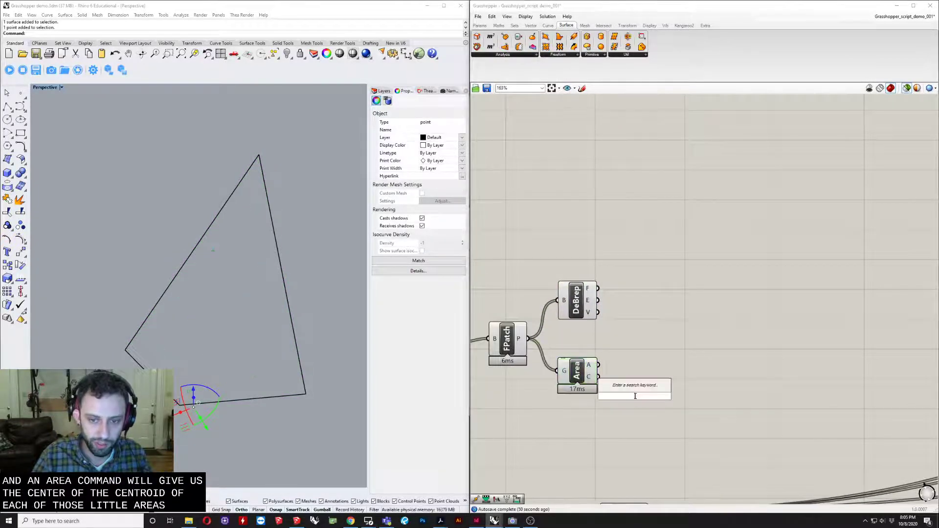
text(dist)
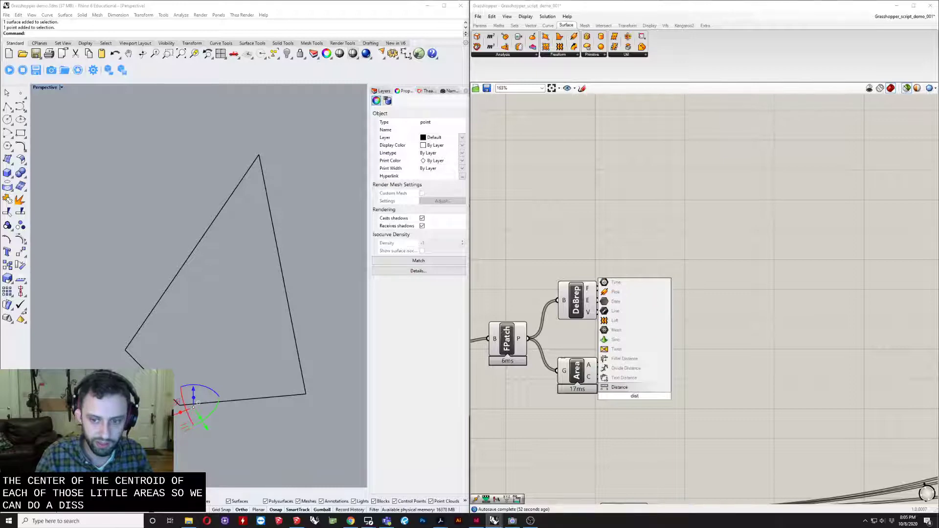
key(Return)
- Add a Point parameter below the new Area component and start assigning a single Rhino point to it
click(267, 454)
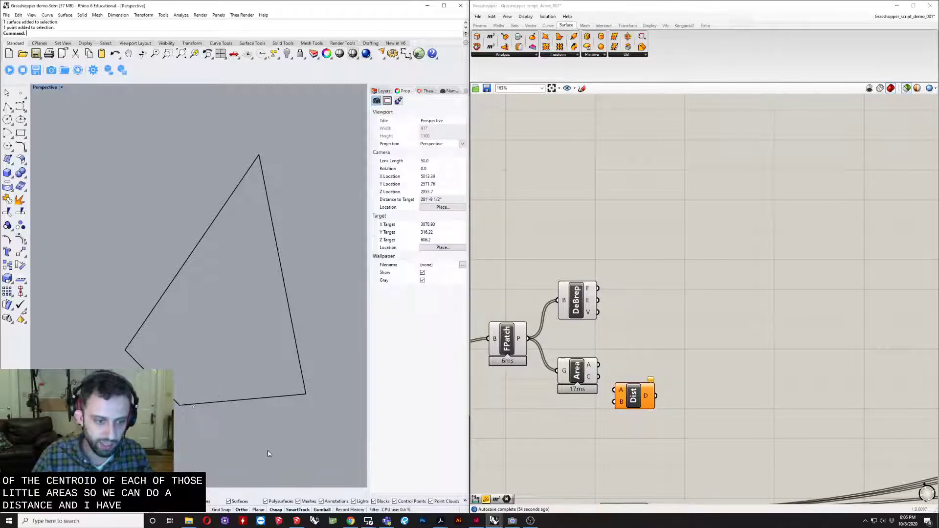
right_drag(267, 454, 142, 424)
click(193, 427)
double_click(573, 444)
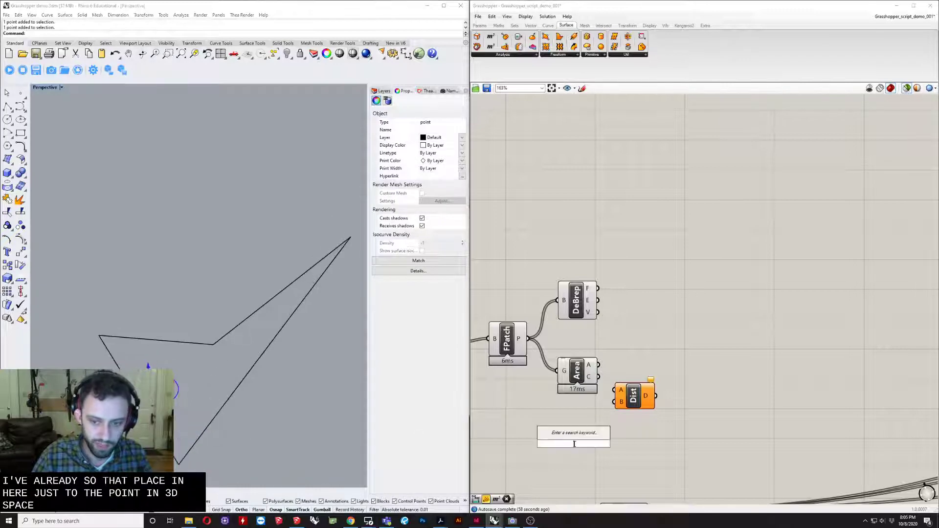
text(point)
key(Return)
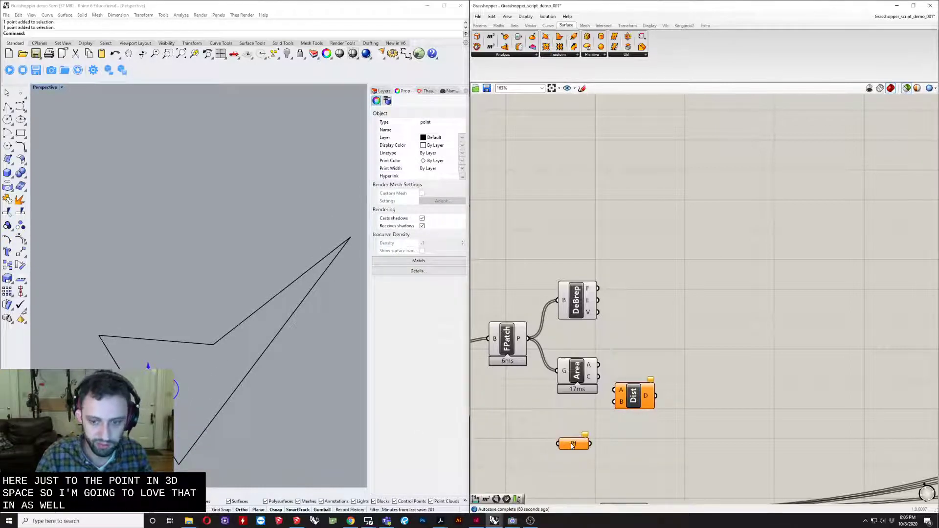
right_click(572, 445)
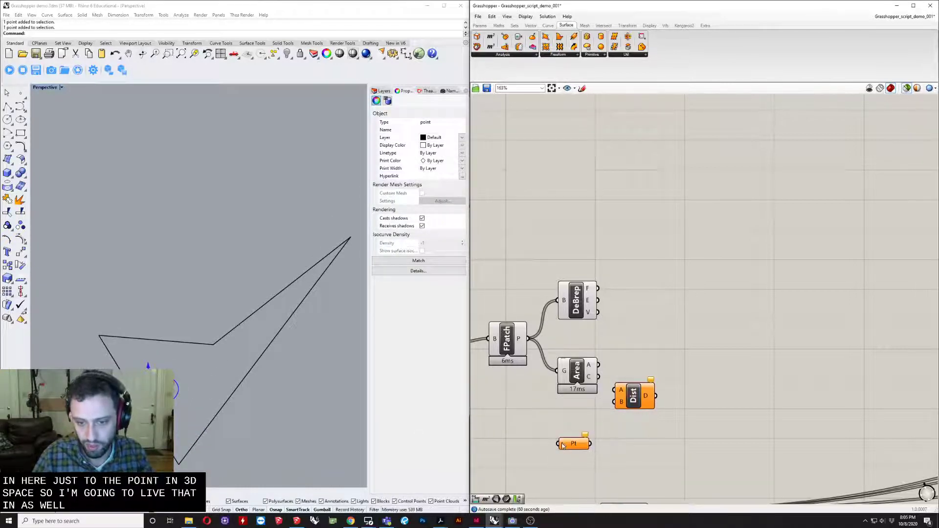
right_click(567, 446)
click(592, 456)
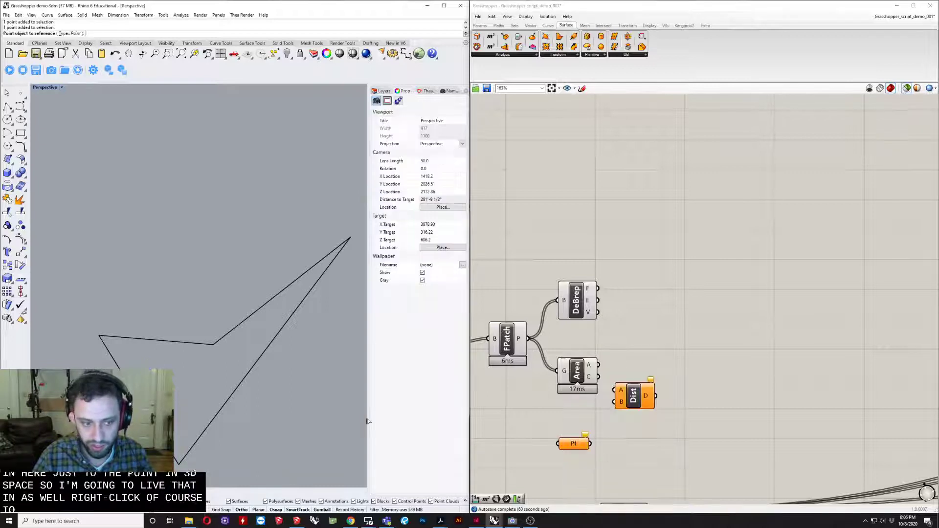
- Feed Area's C output into Distance input A and the Point parameter into input B, with Distance shifted away from Area
drag(590, 444, 616, 403)
drag(633, 397, 655, 398)
drag(598, 377, 642, 391)
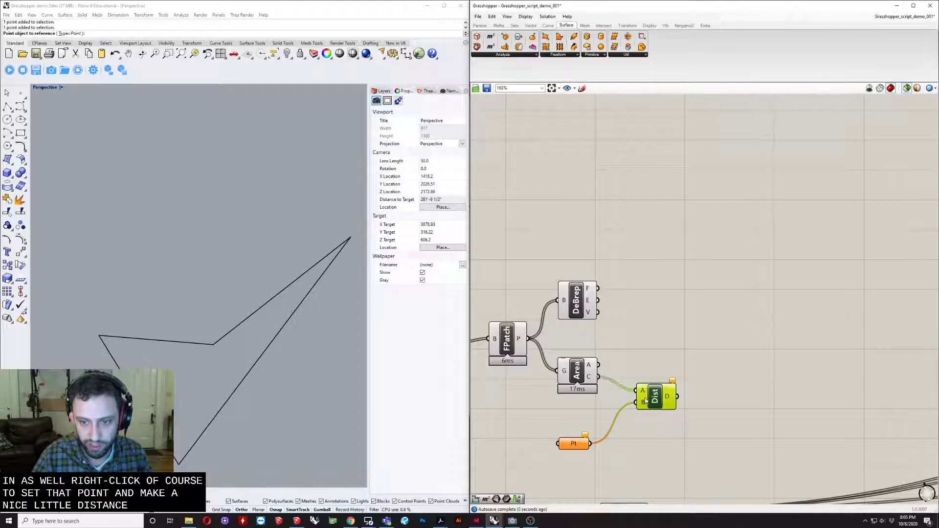
- Reference the single attractor point from Rhino in the Point parameter and tidy the Distance component's position
scroll(618, 460, up, 2)
right_click(562, 438)
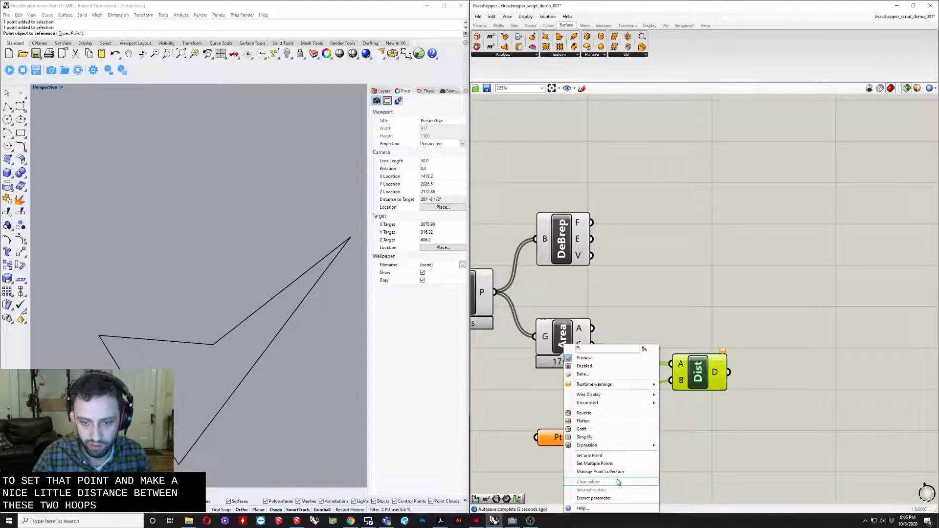
click(589, 456)
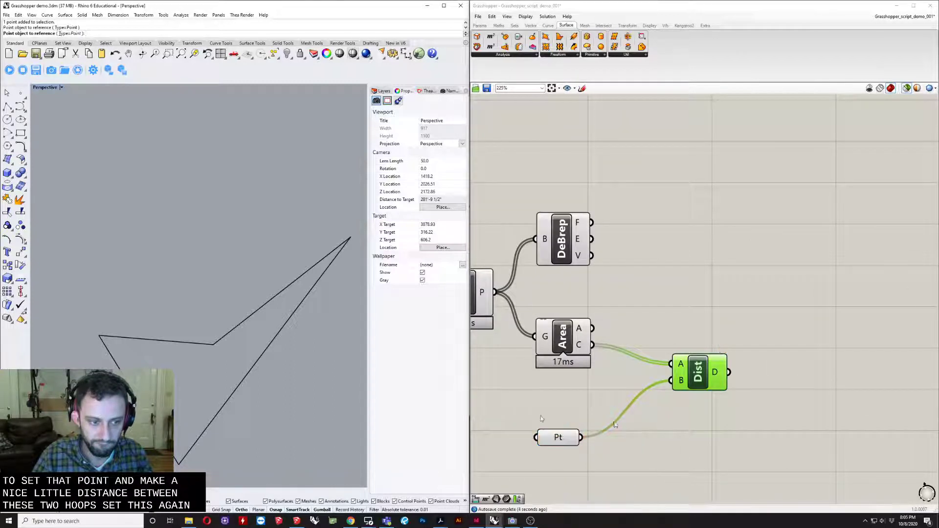
click(661, 436)
drag(723, 363, 731, 372)
right_drag(624, 362, 593, 361)
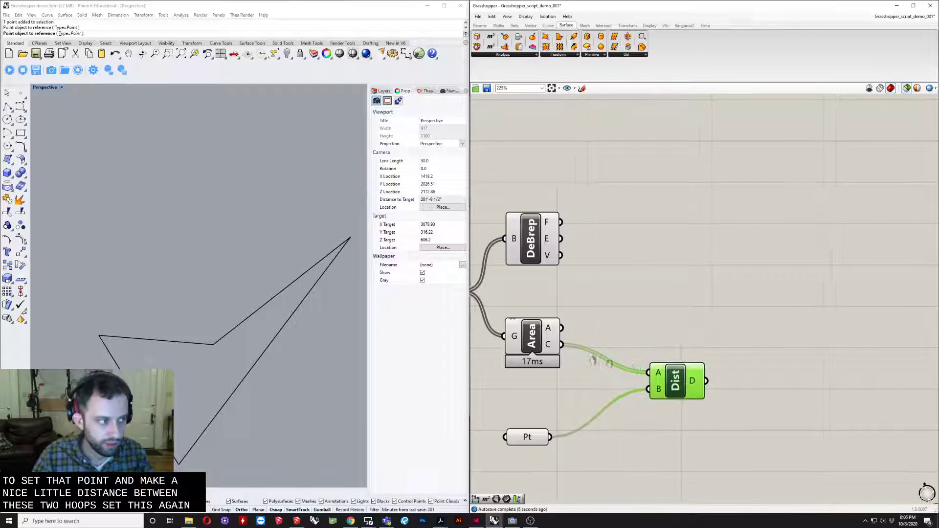
scroll(625, 350, down, 4)
mouse_move(645, 350)
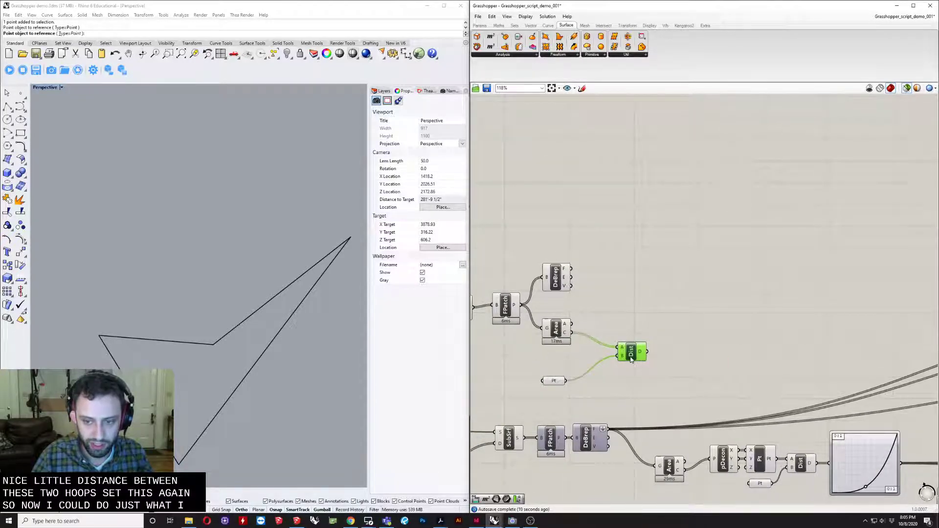
drag(631, 360, 620, 356)
- Compare the panel centroids from Area with the attractor point's height and plan position in the Perspective and Top views
right_drag(235, 350, 222, 440)
click(562, 330)
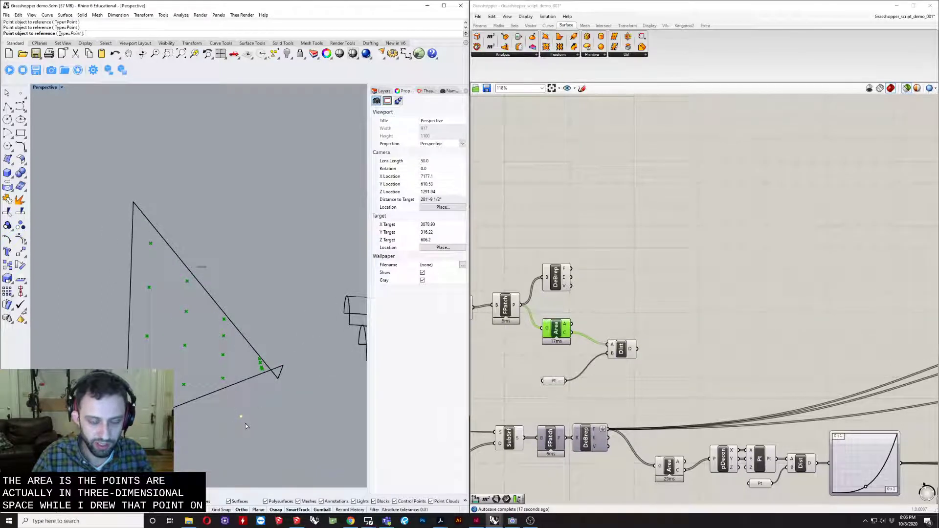
right_drag(245, 423, 108, 129)
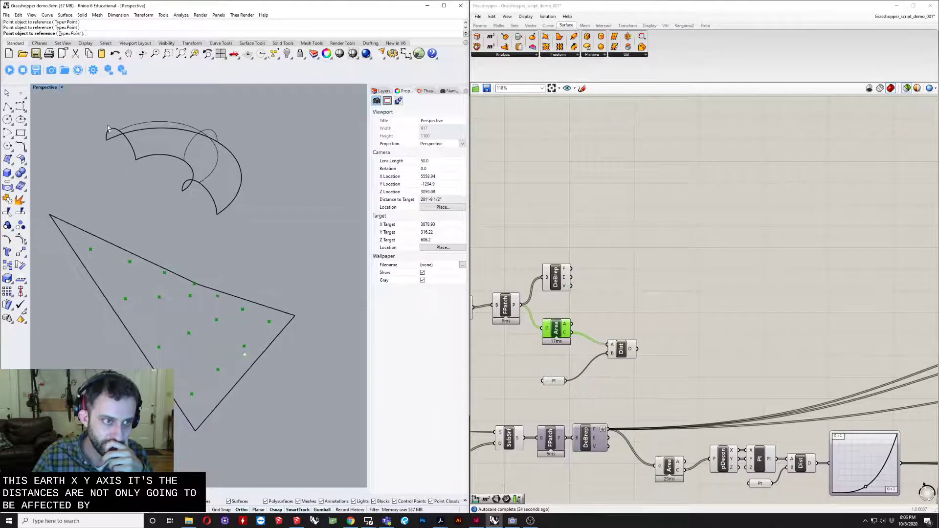
double_click(50, 91)
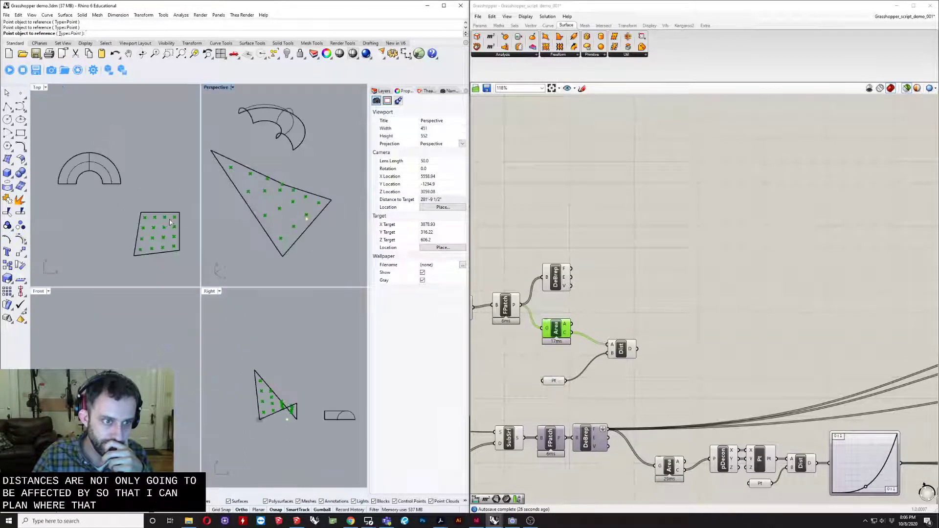
scroll(180, 226, up, 5)
scroll(168, 241, down, 5)
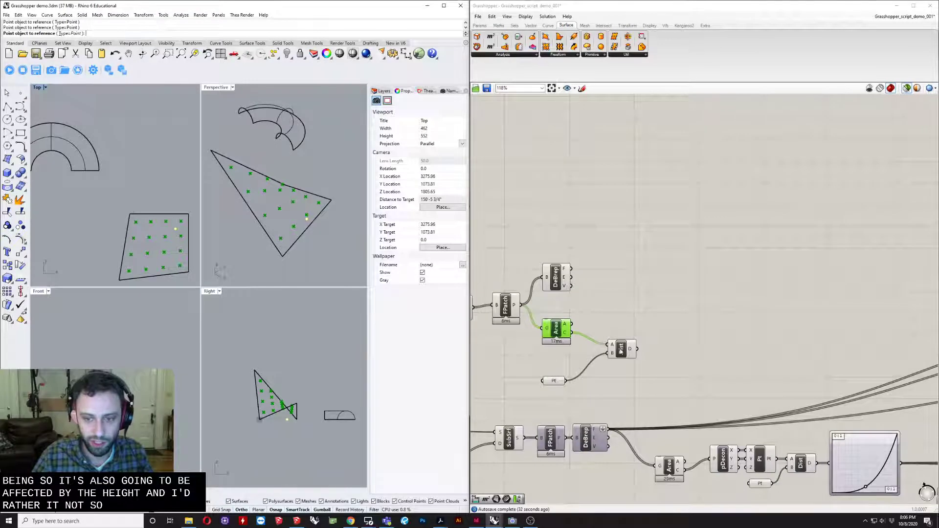
- Add a Deconstruct point component beside Area, feed it the centroids from Area's C output, and move Distance below it
drag(620, 349, 634, 358)
double_click(648, 328)
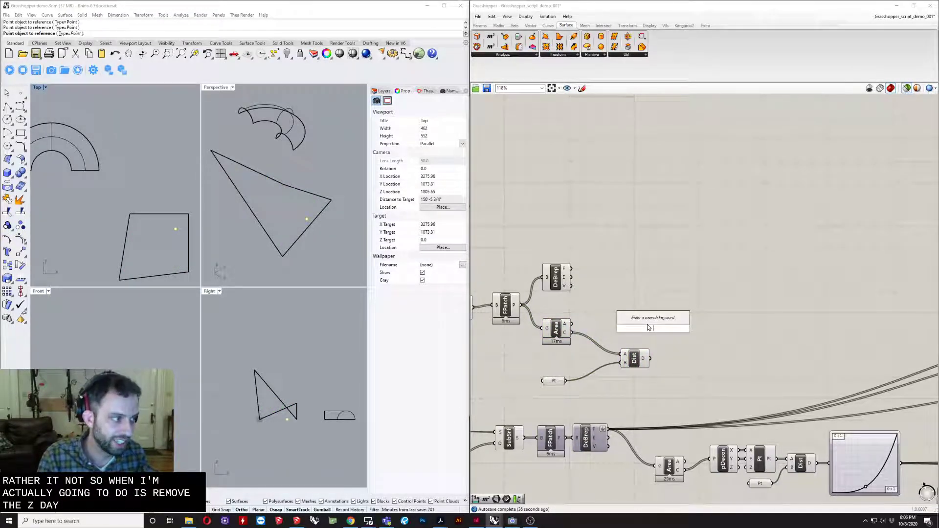
text(d)
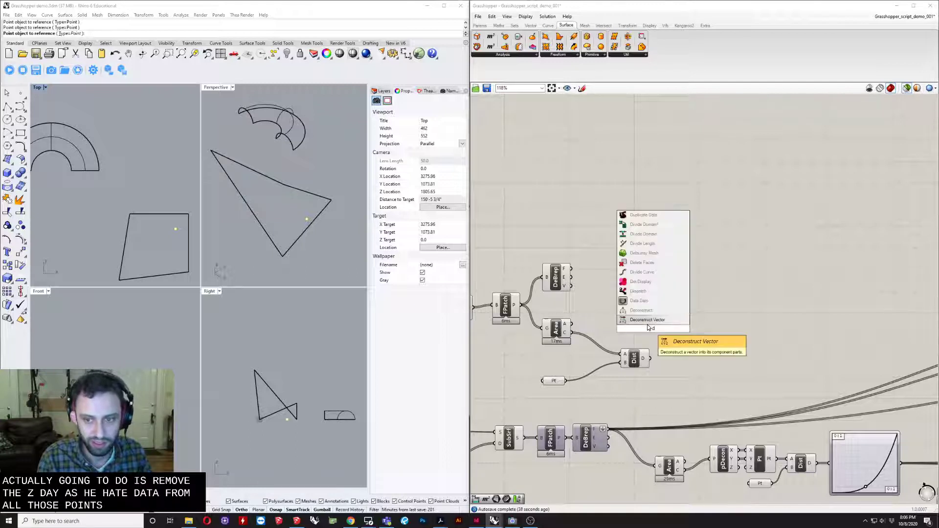
key(Up)
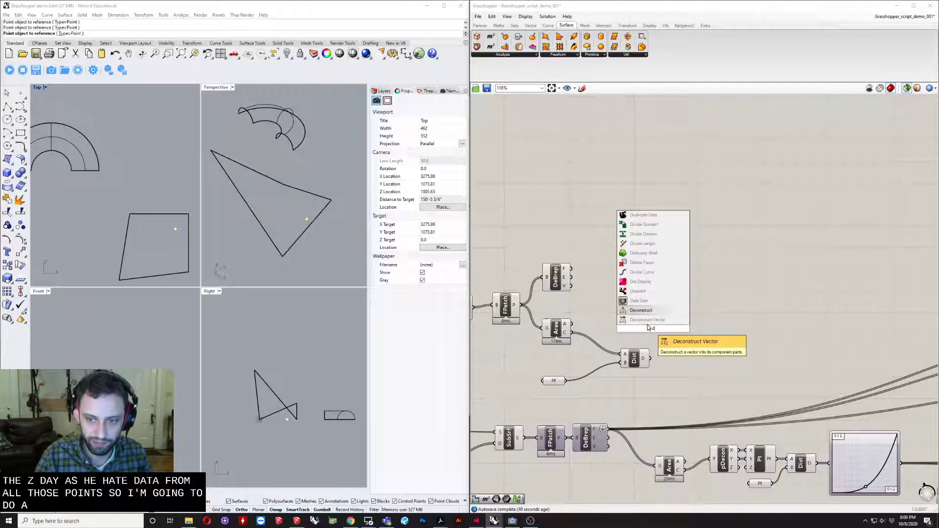
key(Return)
scroll(650, 328, up, 1)
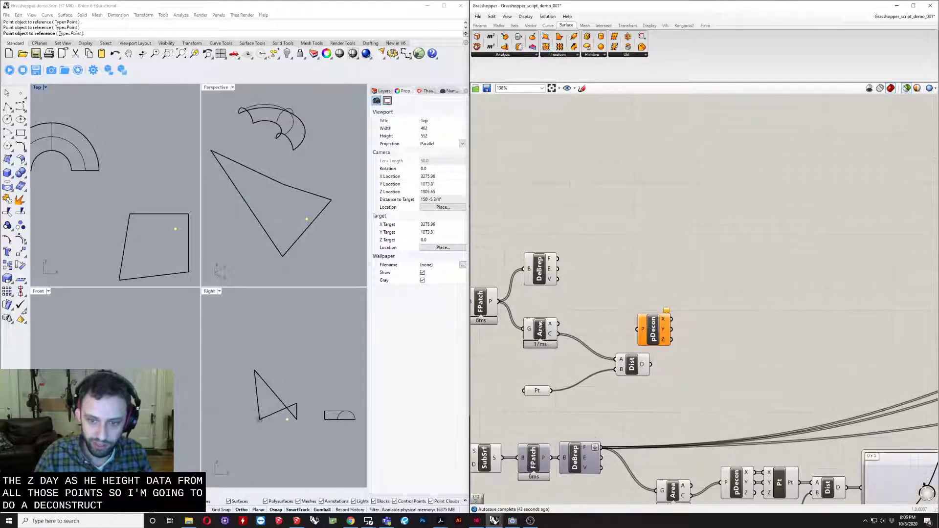
drag(644, 331, 599, 330)
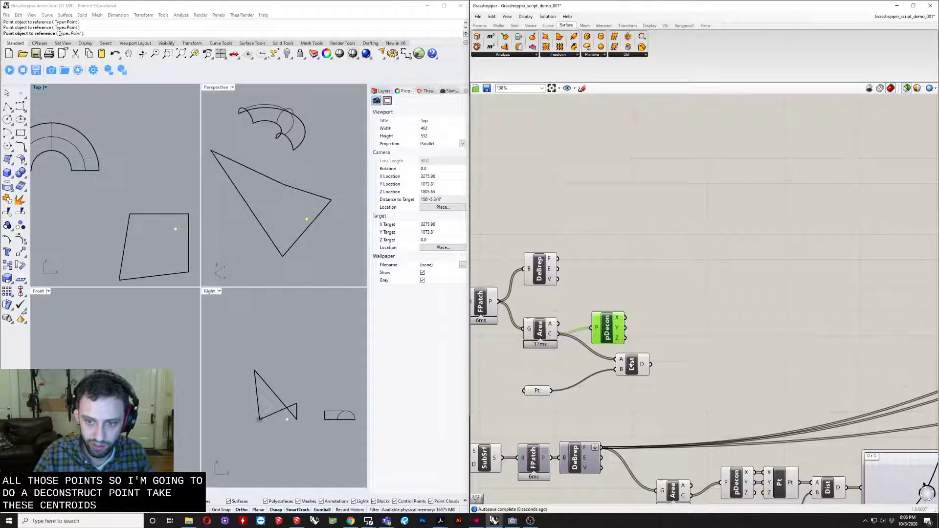
drag(632, 365, 645, 390)
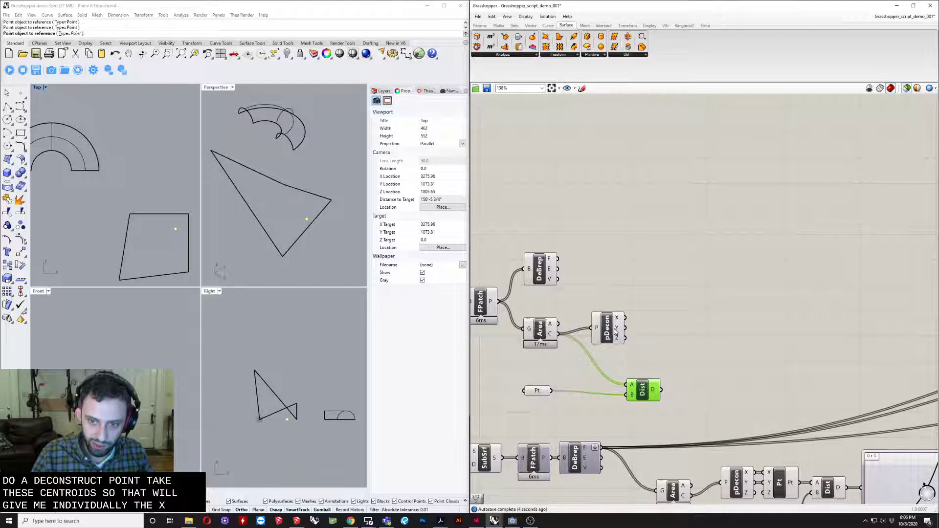
- Add a Construct Point component beside Deconstruct and feed it only the X and Y outputs
click(652, 333)
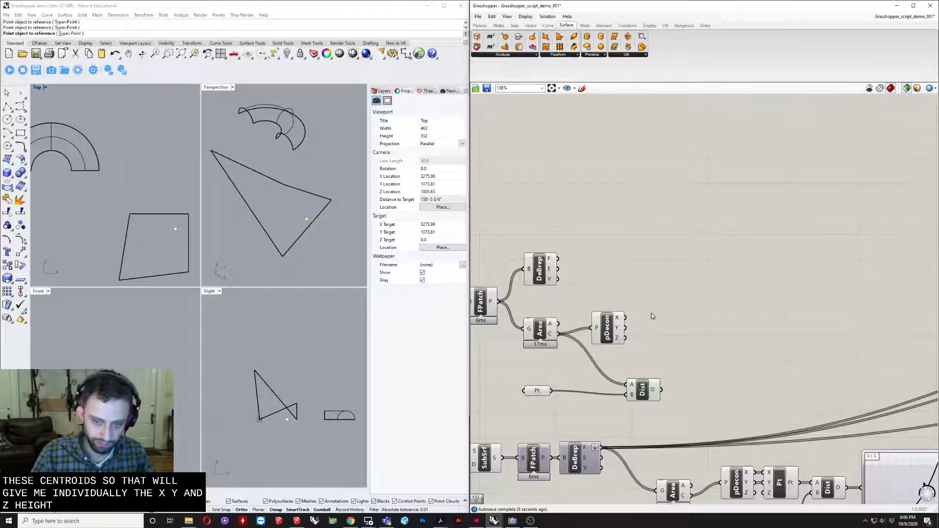
double_click(682, 344)
text(con)
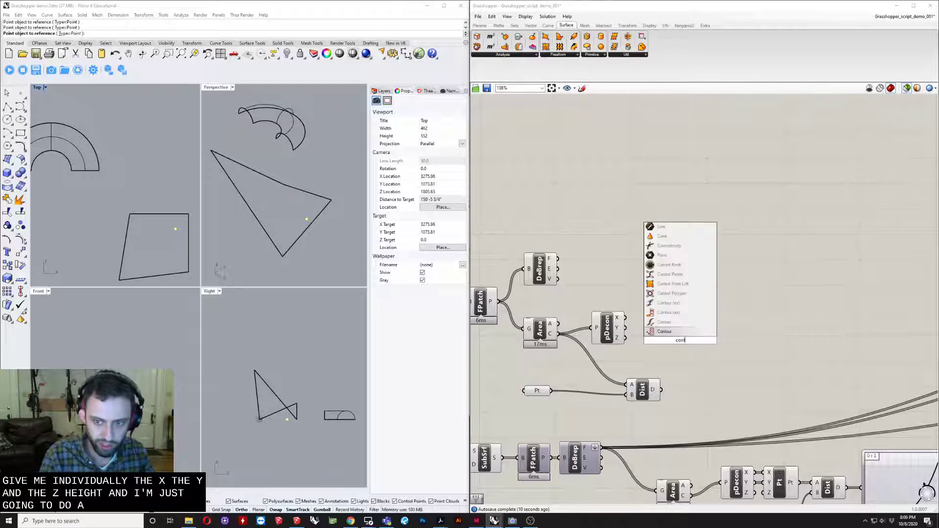
text(st)
key(BackSpace)
text(st)
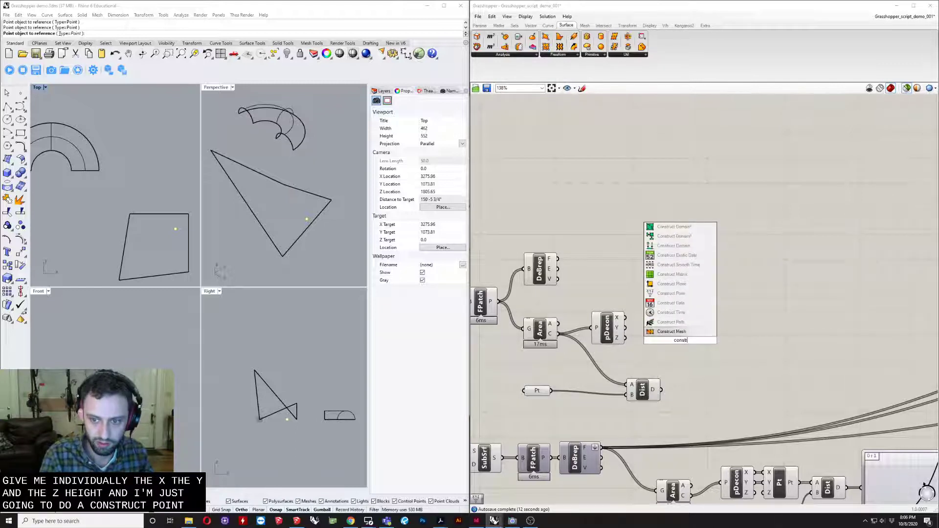
text(ruct)
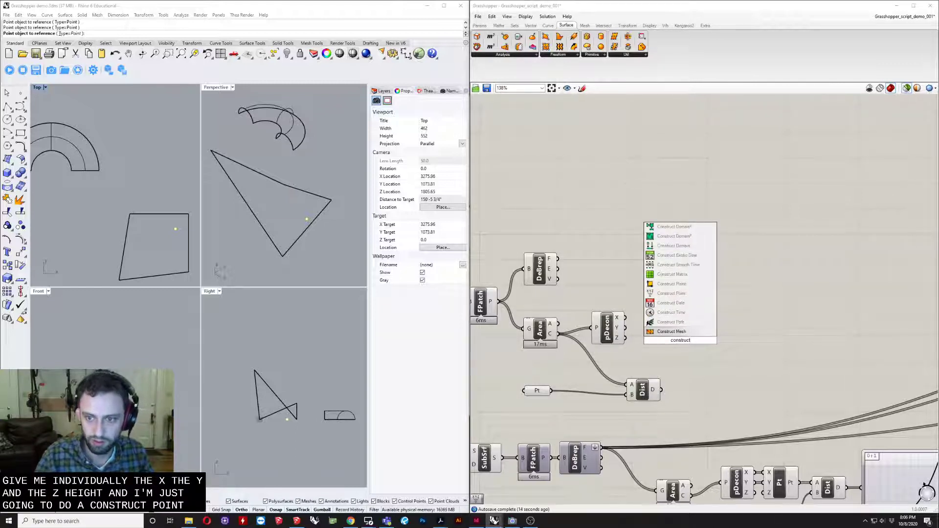
key(Up)
key(Up)
key(Up)
key(Up)
key(Return)
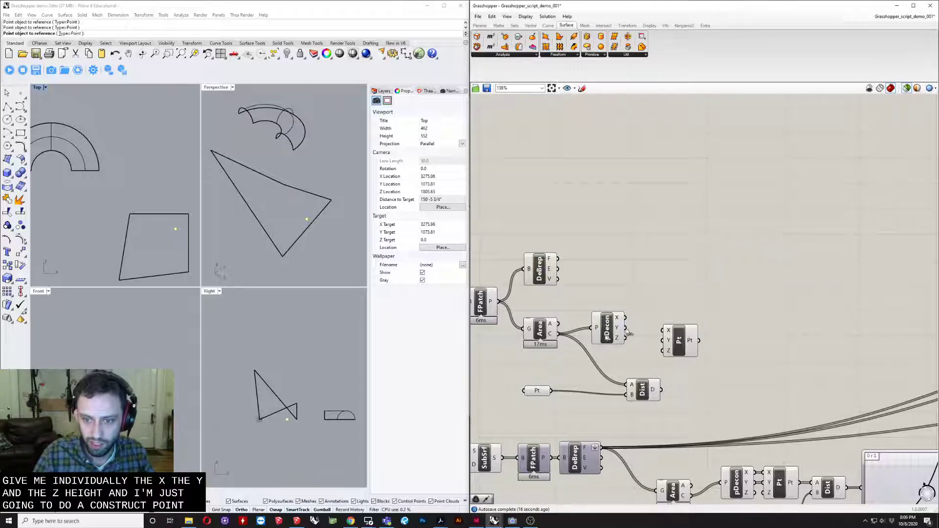
drag(625, 318, 667, 329)
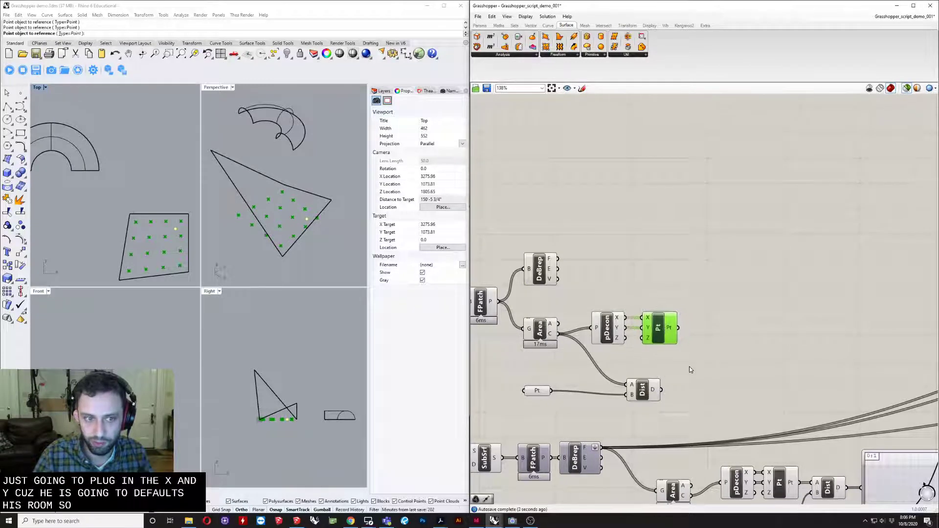
- Move Distance and the Point parameter beside Construct Point and feed the constructed points into Distance input A
right_drag(269, 210, 345, 186)
right_drag(737, 339, 699, 337)
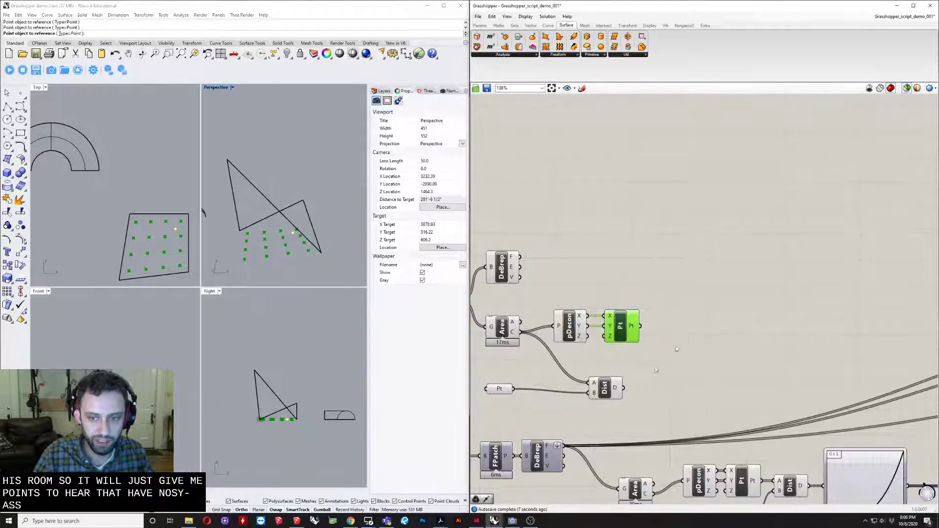
click(605, 389)
drag(605, 389, 660, 356)
drag(500, 394, 678, 353)
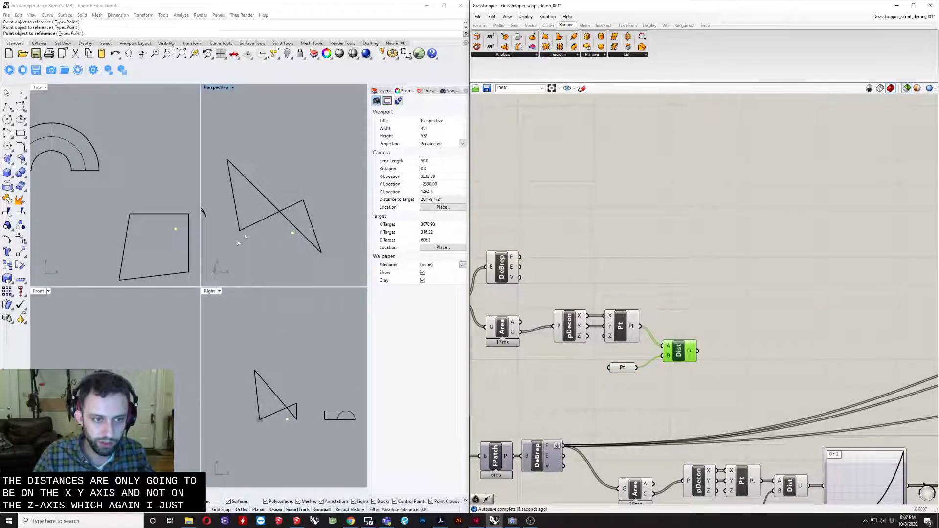
- Add a Graph Mapper to the right of Distance and connect Distance's D output to it
scroll(270, 228, down, 4)
right_drag(680, 287, 682, 293)
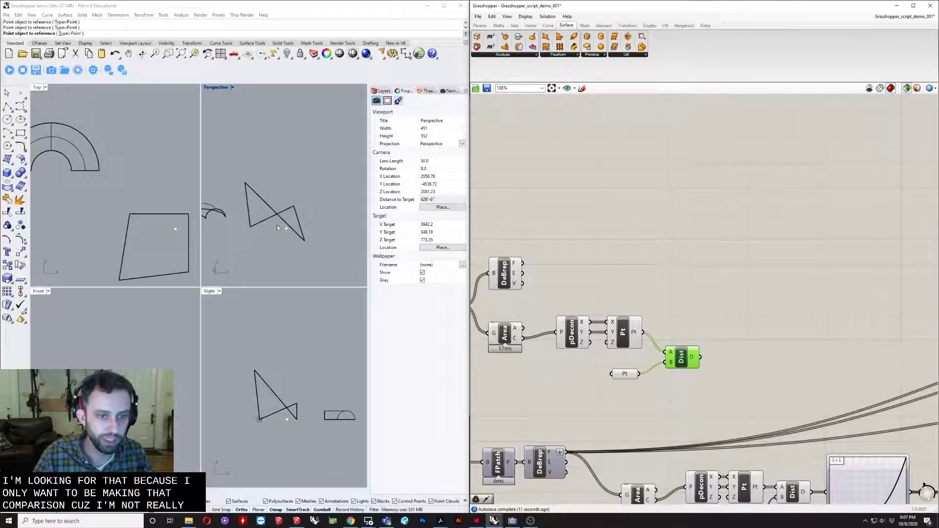
scroll(670, 258, down, 4)
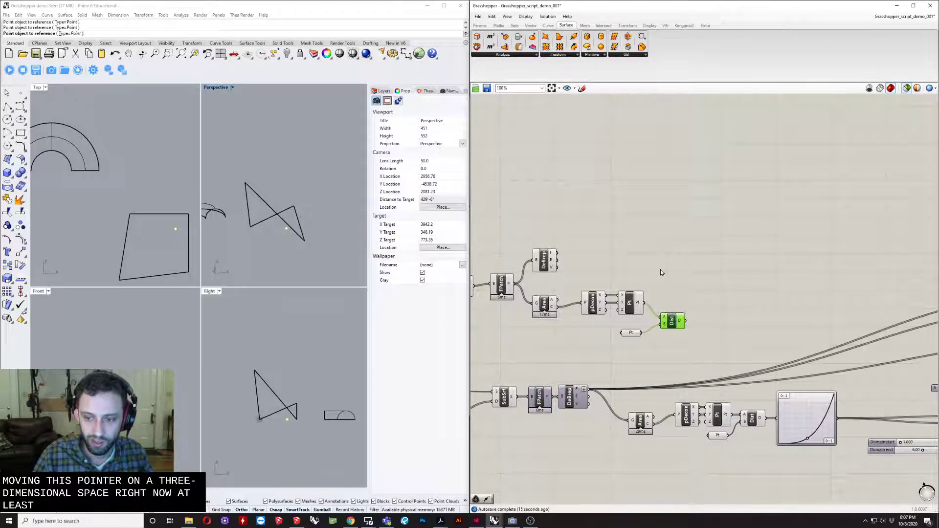
right_drag(707, 282, 638, 307)
scroll(638, 307, up, 3)
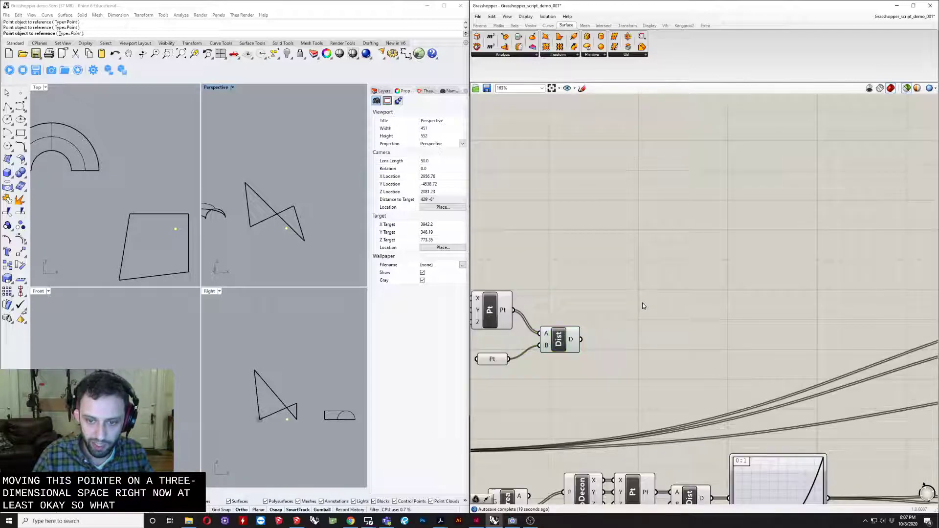
scroll(641, 304, down, 2)
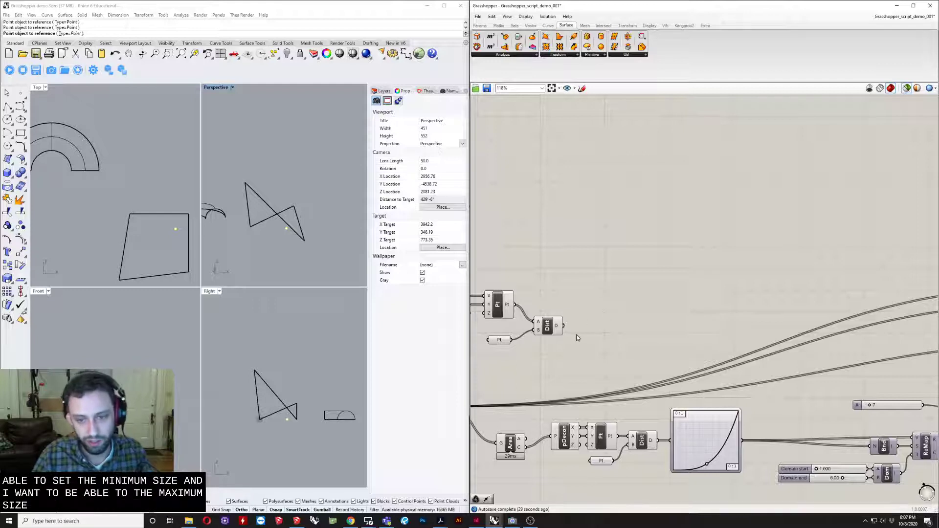
double_click(629, 313)
text(gra)
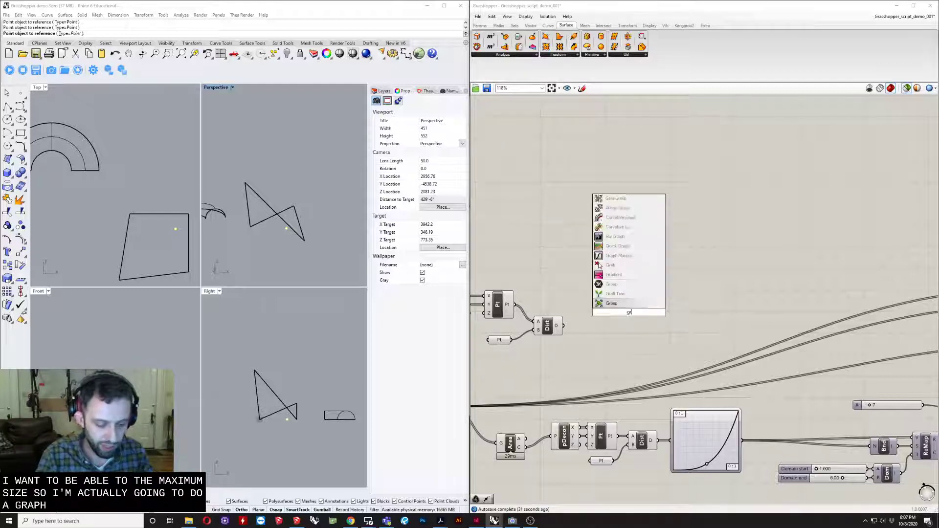
key(Up)
key(Up)
key(Up)
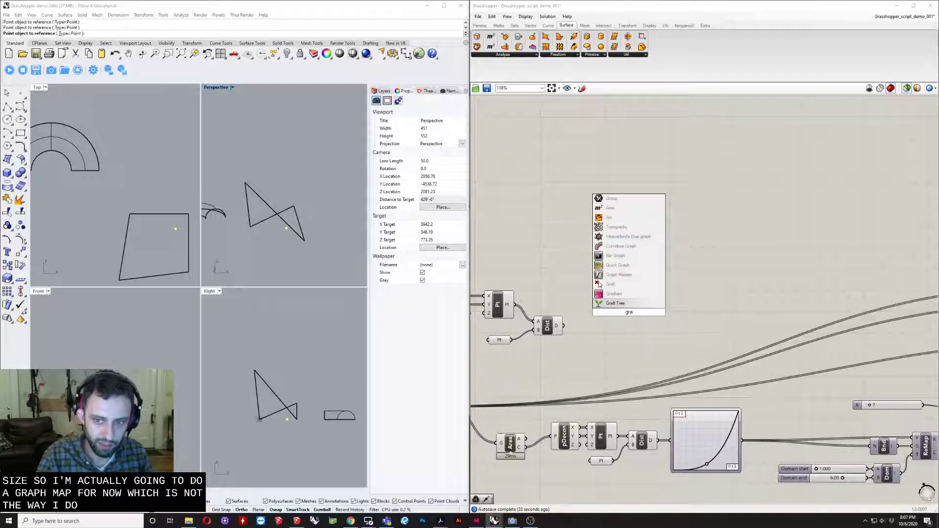
key(Return)
scroll(629, 313, up, 2)
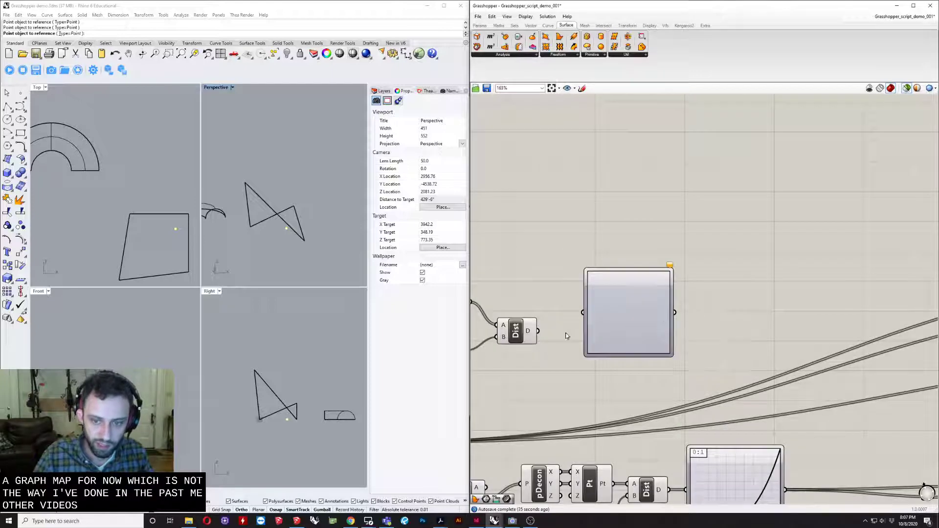
drag(538, 331, 591, 328)
- Set the new Graph Mapper's graph type to Power and adjust its placement beside Distance
right_click(612, 328)
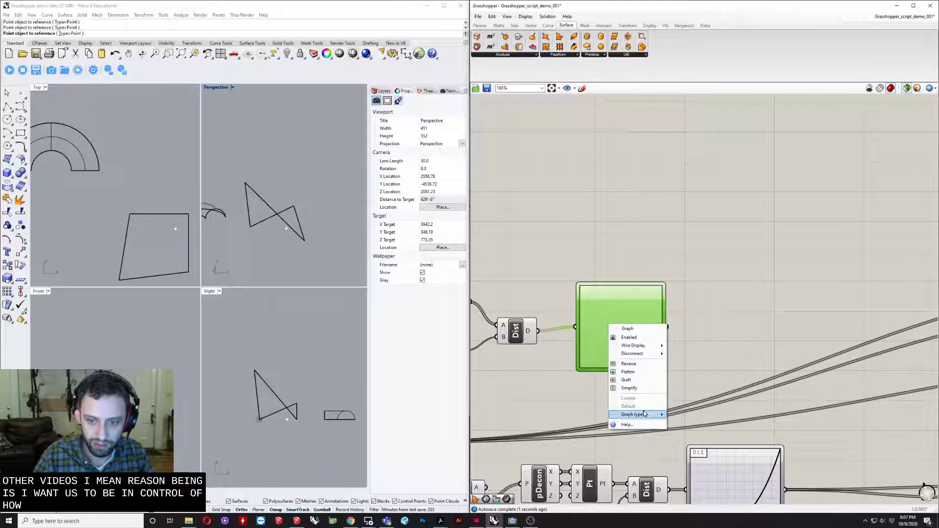
mouse_move(645, 415)
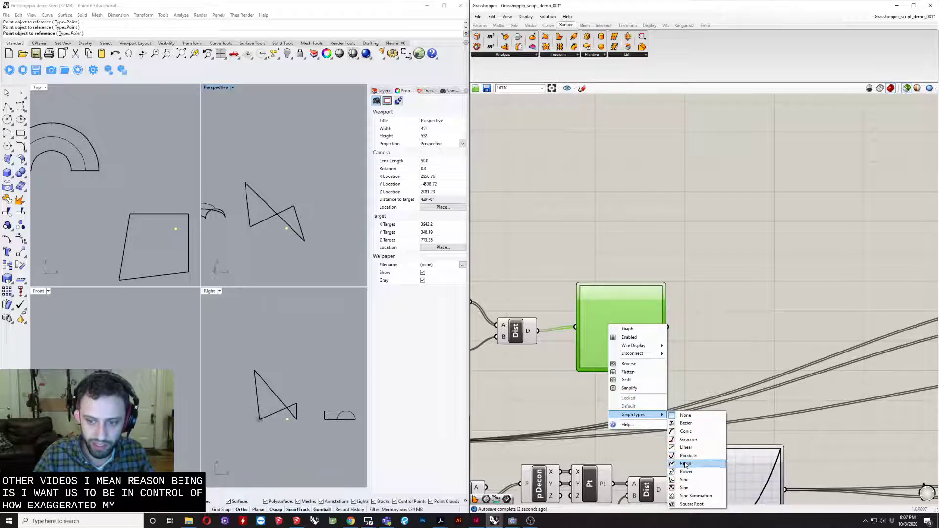
click(687, 447)
drag(621, 327, 627, 342)
click(707, 332)
- Add a Bounds component after the new Graph Mapper and feed the mapper's output into N
right_drag(717, 337, 640, 325)
scroll(640, 327, down, 3)
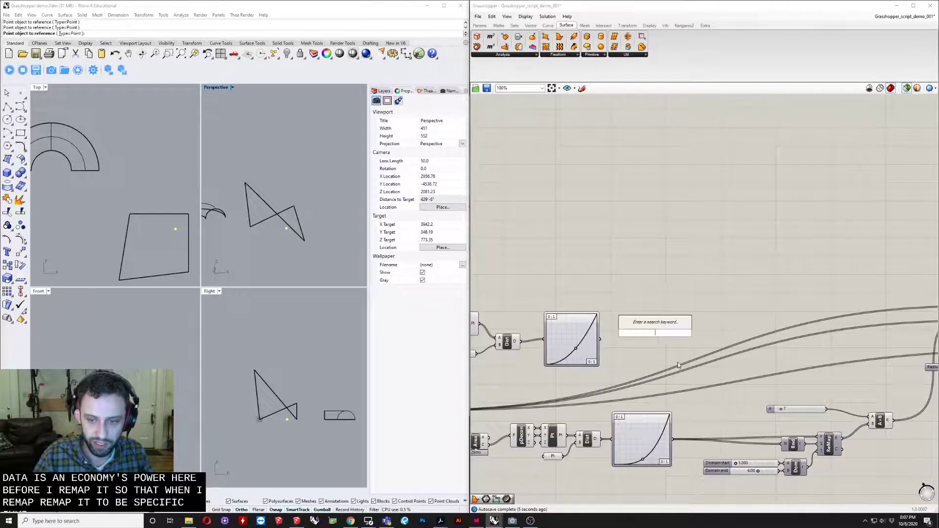
double_click(640, 322)
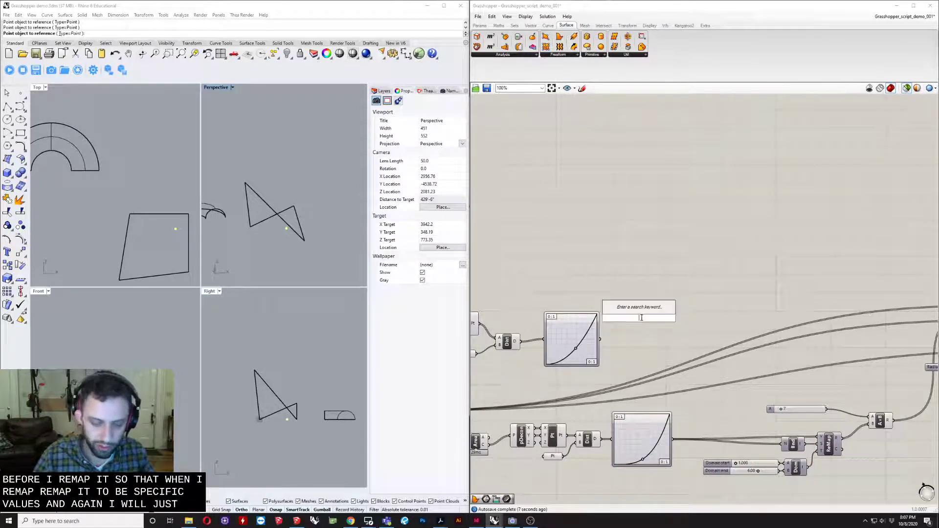
text(br)
key(BackSpace)
text(o)
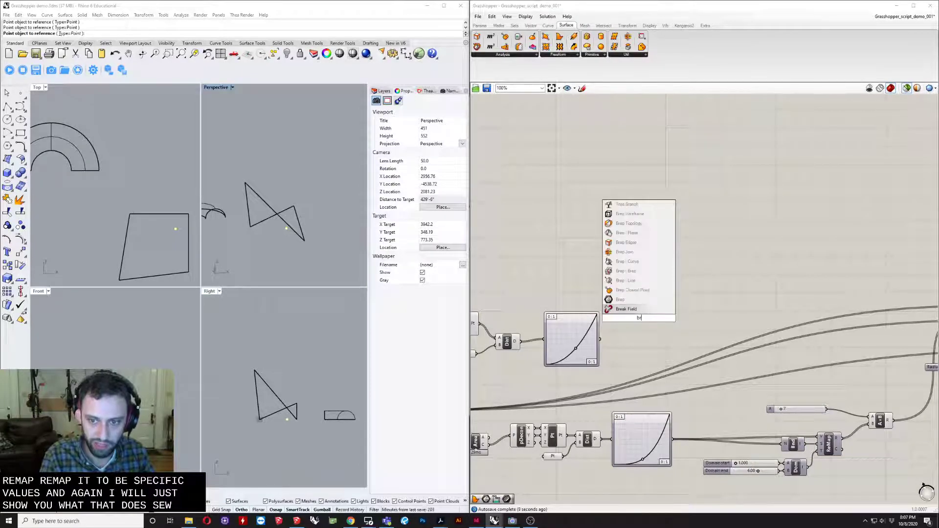
text(unds)
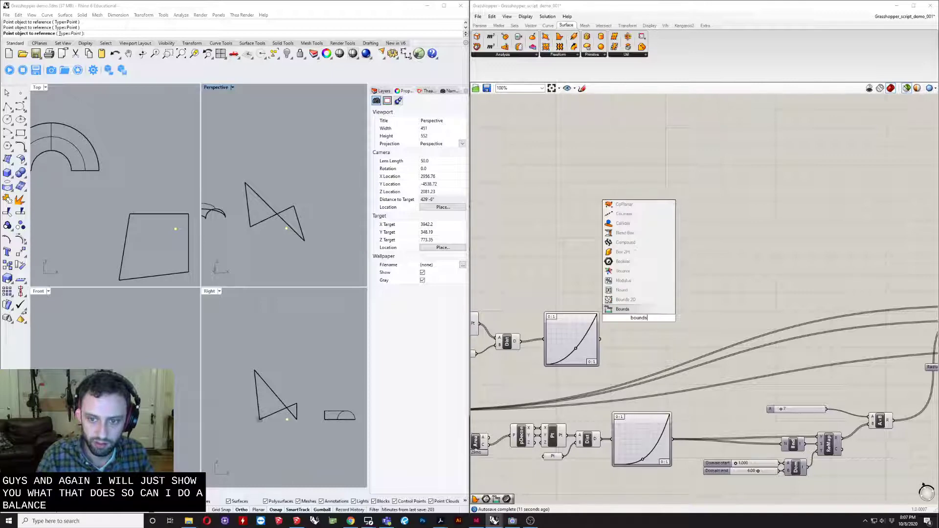
key(Return)
scroll(641, 319, up, 3)
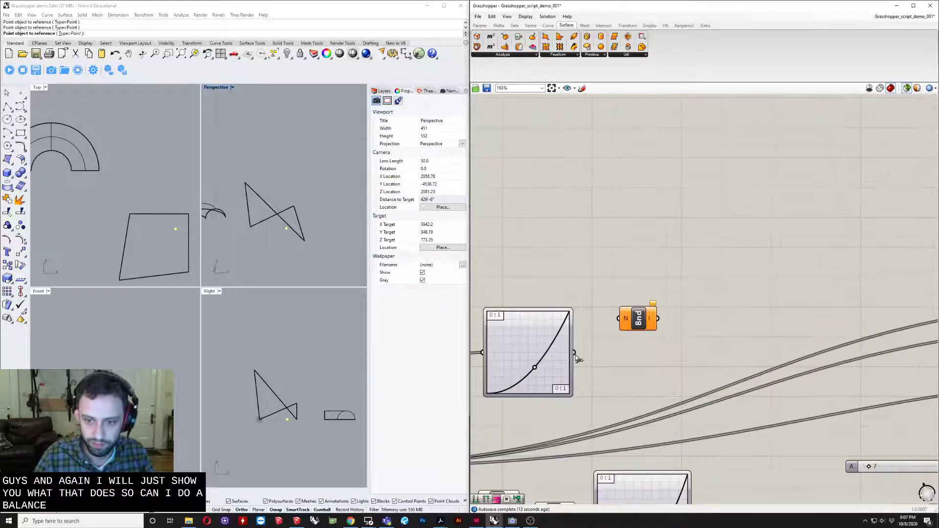
drag(575, 352, 653, 336)
- Add a Construct Domain component and place it below Bounds
double_click(652, 374)
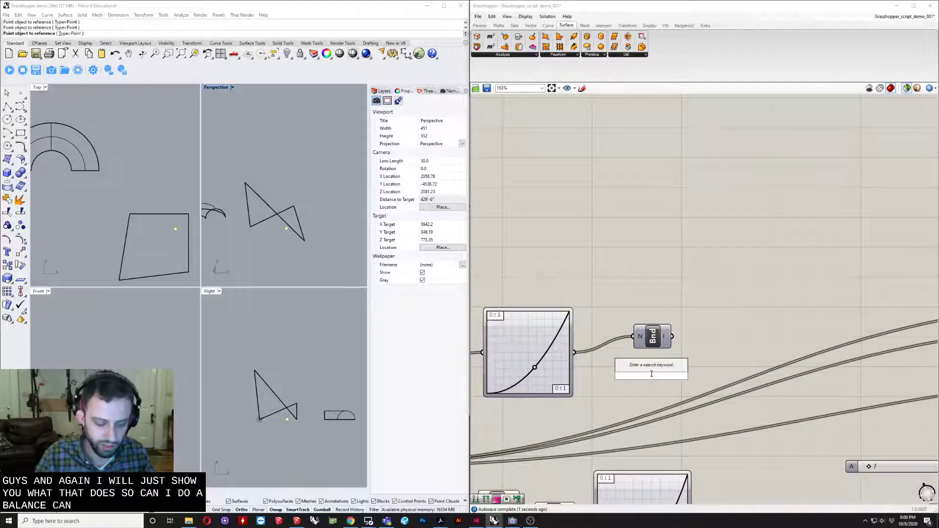
text(doma)
key(Up)
key(Up)
key(Up)
key(Up)
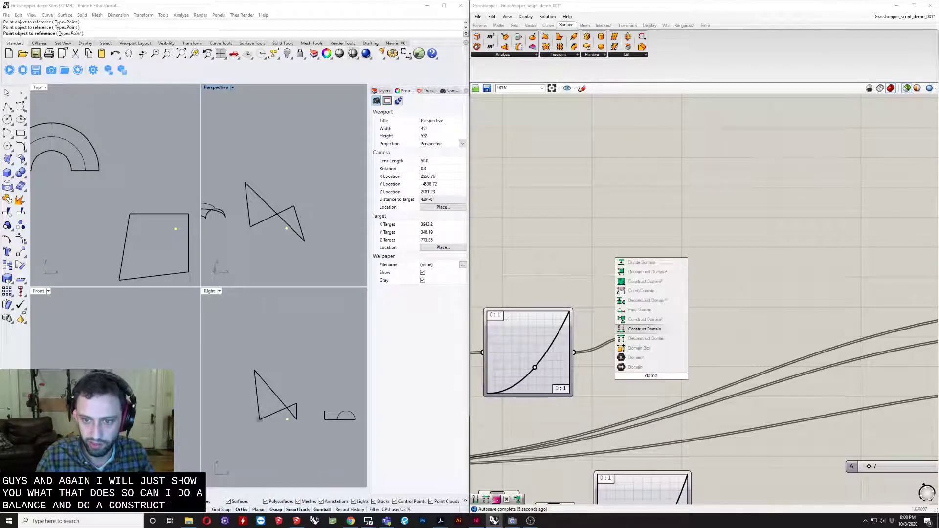
key(Return)
scroll(647, 375, up, 1)
drag(651, 377, 664, 400)
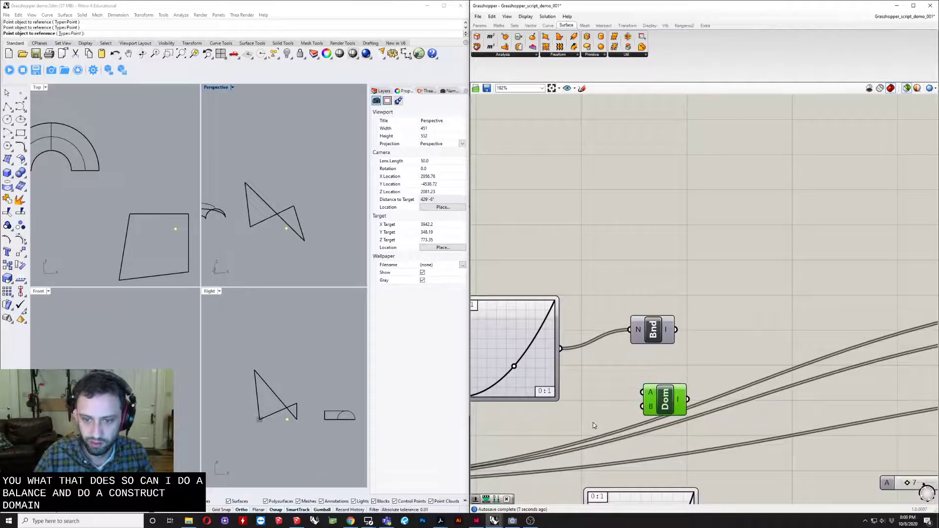
- Create two number sliders with the value 5 and connect them to Construct Domain inputs A and B
double_click(594, 425)
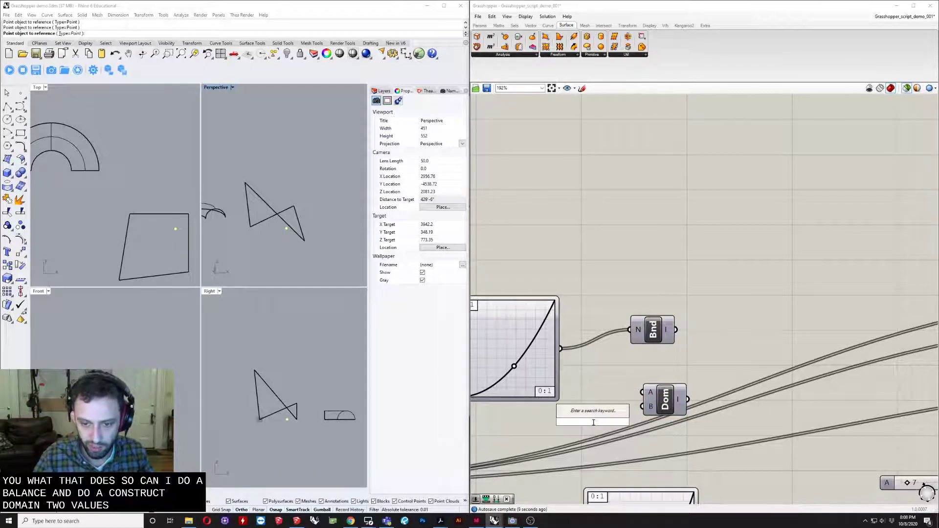
text(slider)
key(Return)
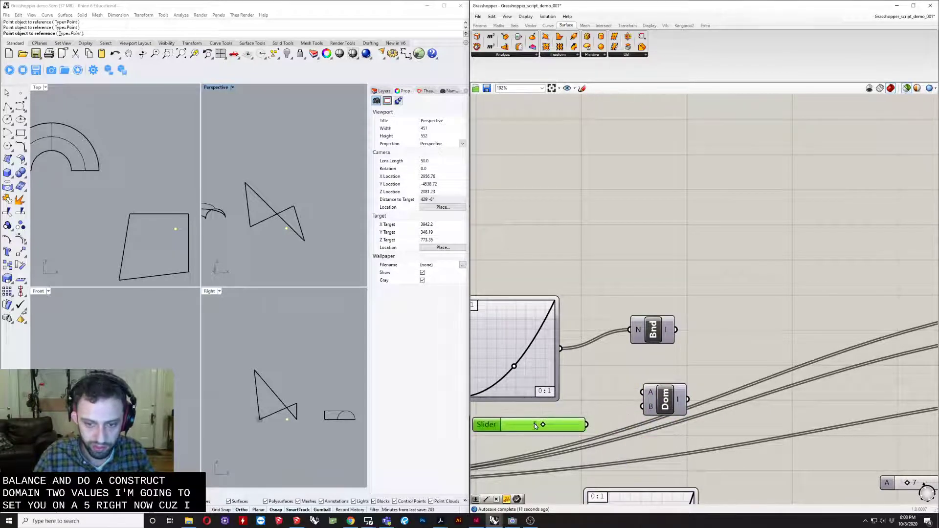
alt+drag(535, 426, 538, 455)
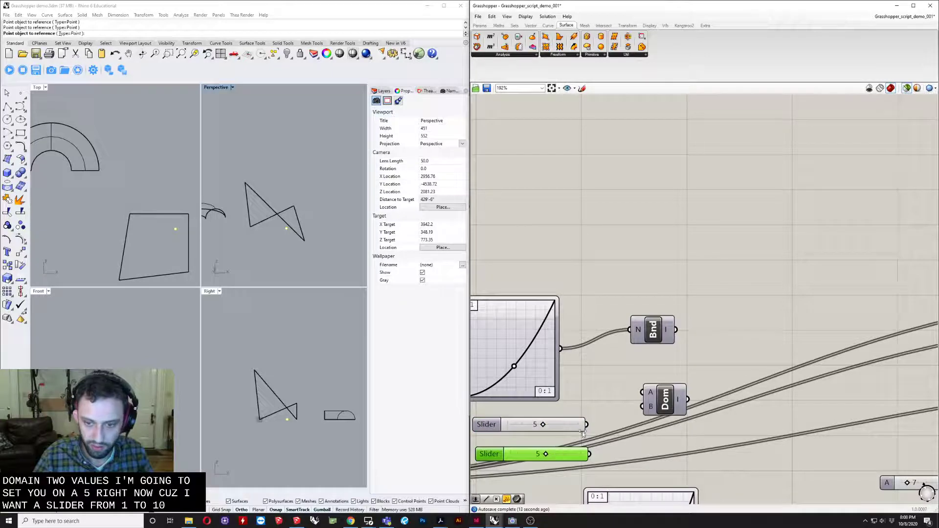
drag(587, 425, 643, 392)
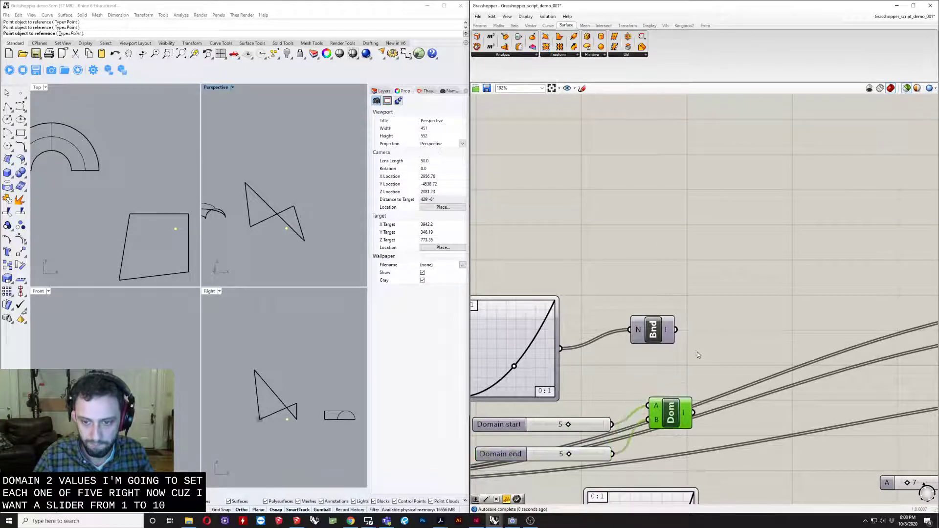
- Add a Remap Numbers component and place it to the right of Bounds and Construct Domain
double_click(697, 351)
text(re)
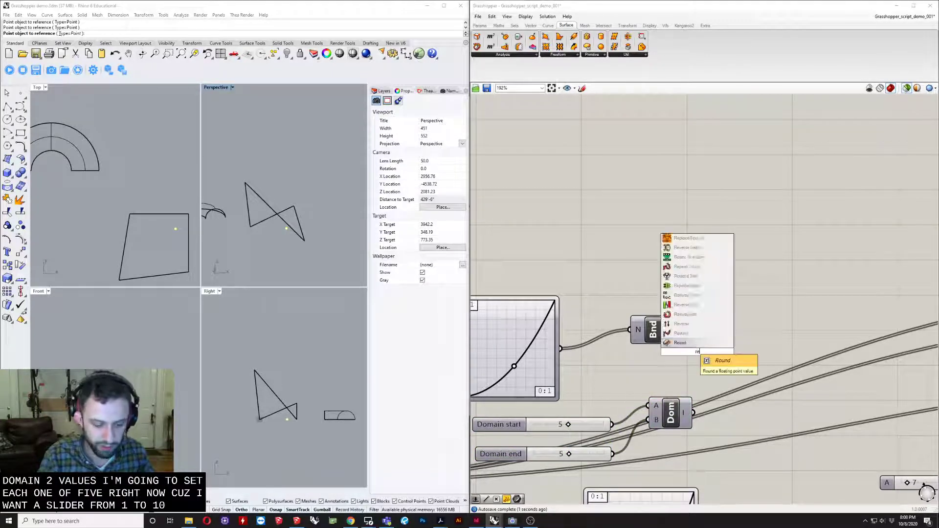
text(map)
key(Return)
drag(691, 349, 763, 315)
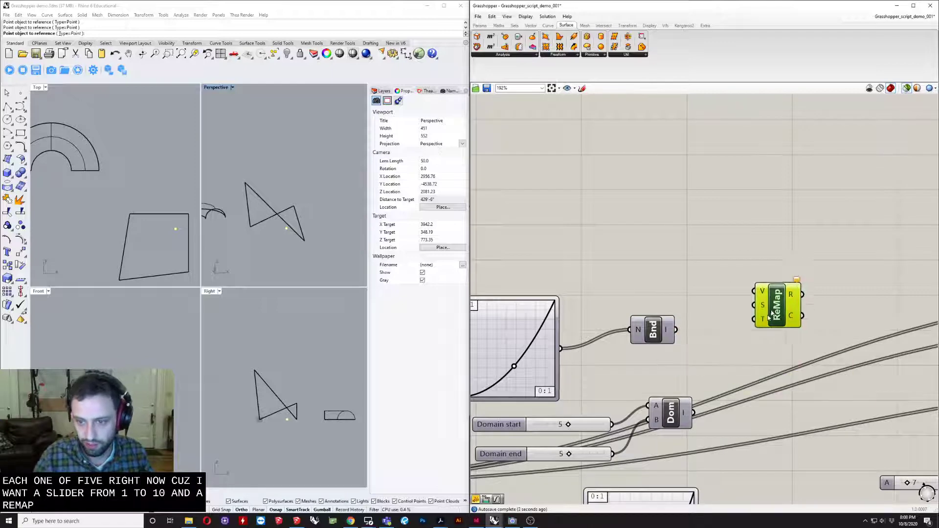
- Feed Bounds into Remap's S, Construct Domain into T and the Graph Mapper output into V, and lower Bounds
drag(678, 329, 747, 318)
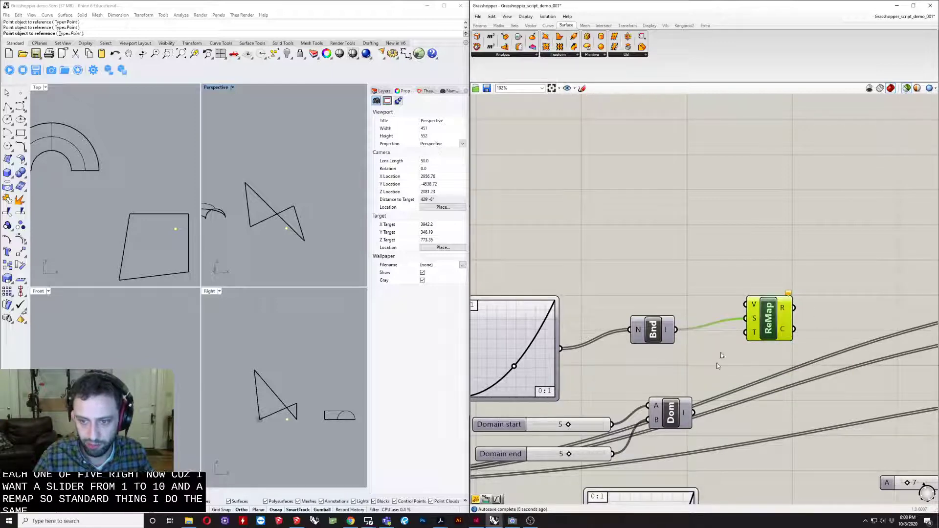
drag(694, 413, 751, 341)
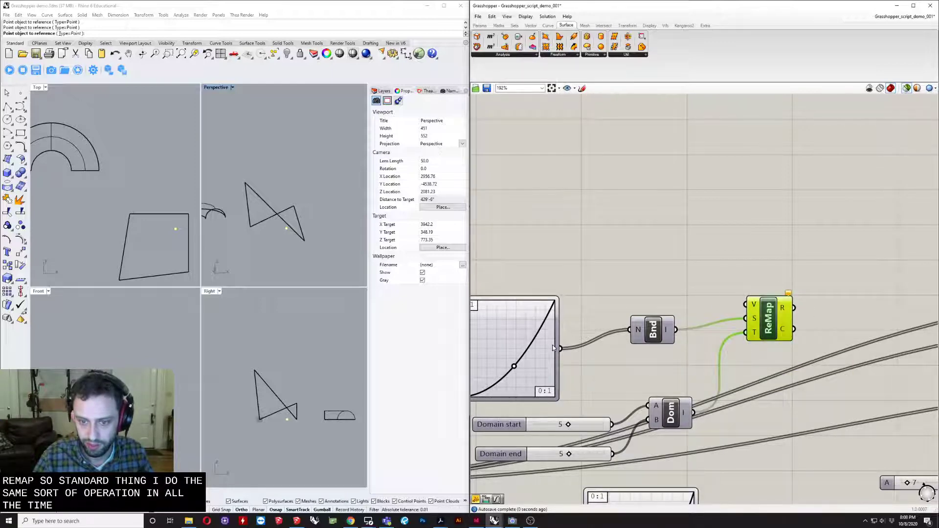
drag(721, 299, 745, 304)
drag(663, 335, 663, 363)
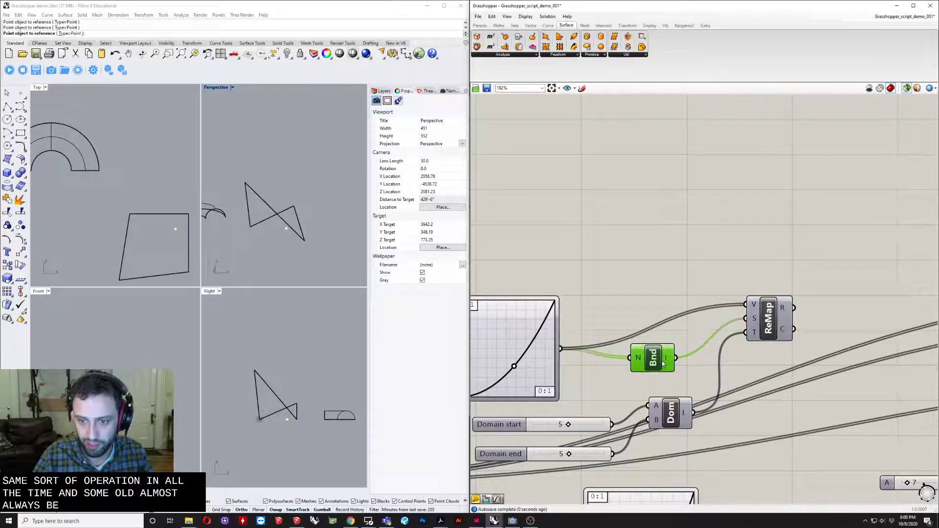
- Move the Graph Mapper, Bounds, Construct Domain, Remap and both domain sliders up together, away from the long wires below
scroll(653, 392, down, 5)
drag(734, 309, 598, 420)
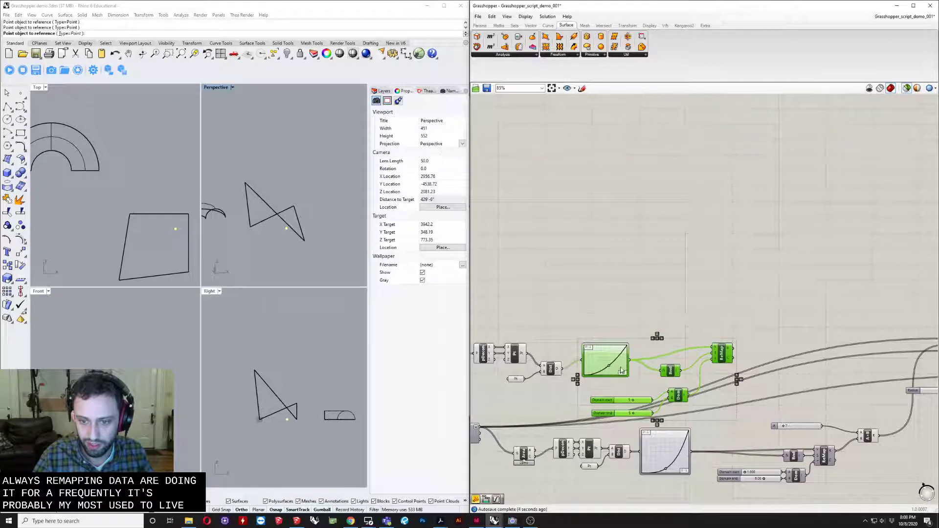
drag(613, 371, 607, 331)
click(667, 296)
scroll(666, 344, up, 3)
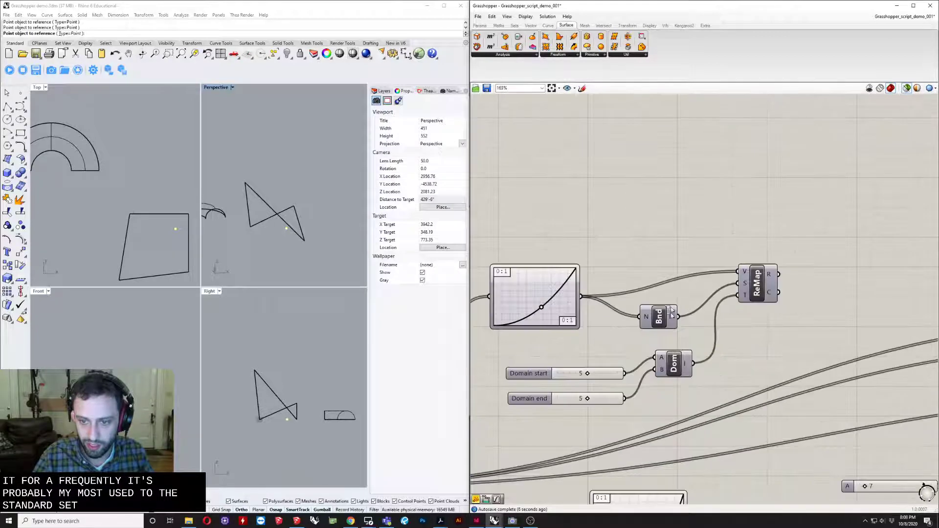
- Align the Bounds component vertically with Construct Domain, and line up the two domain sliders
drag(674, 283, 658, 390)
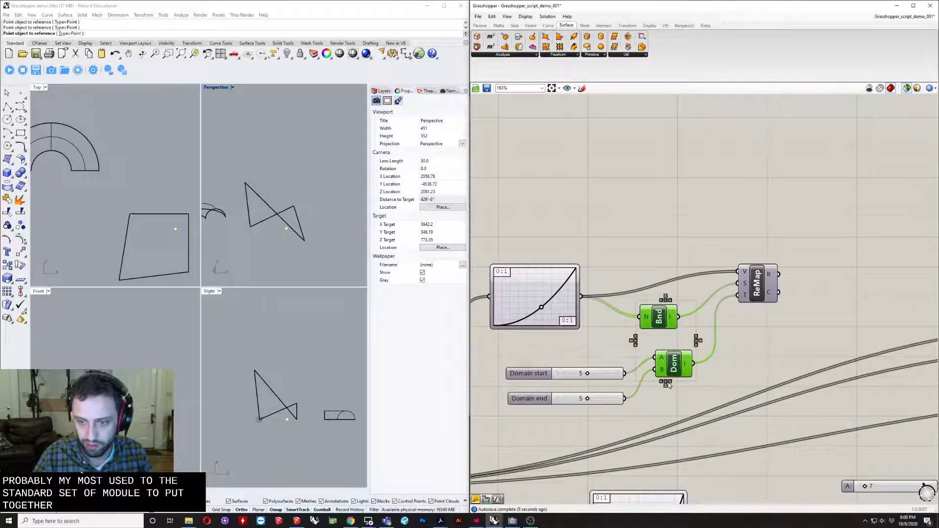
click(669, 383)
click(637, 403)
drag(623, 352, 593, 416)
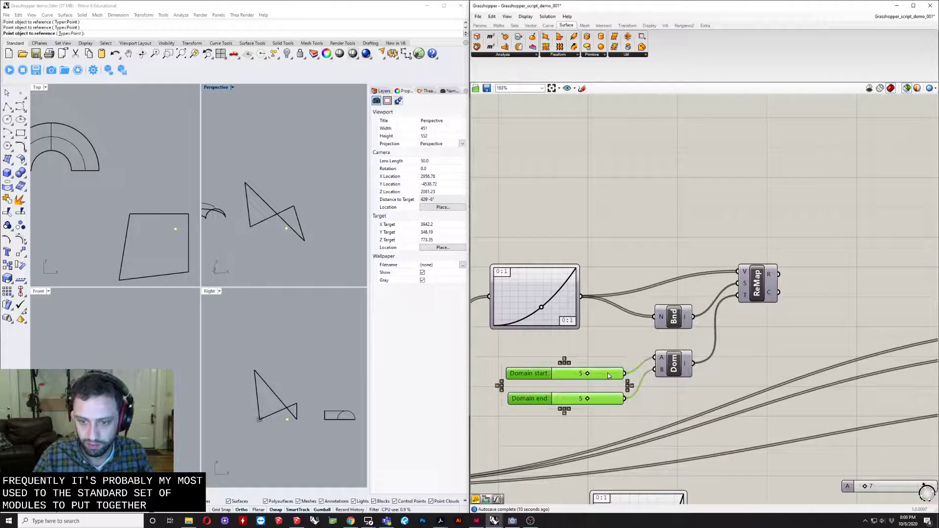
click(663, 373)
- Move the Distance component up closer to the level of the Graph Mapper it feeds
scroll(663, 372, down, 4)
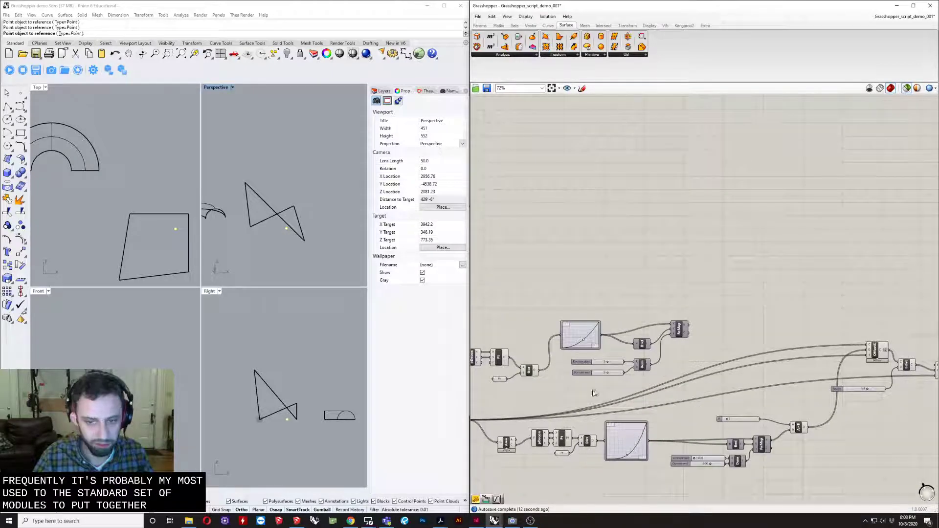
scroll(533, 390, up, 4)
drag(536, 365, 544, 338)
scroll(547, 340, down, 3)
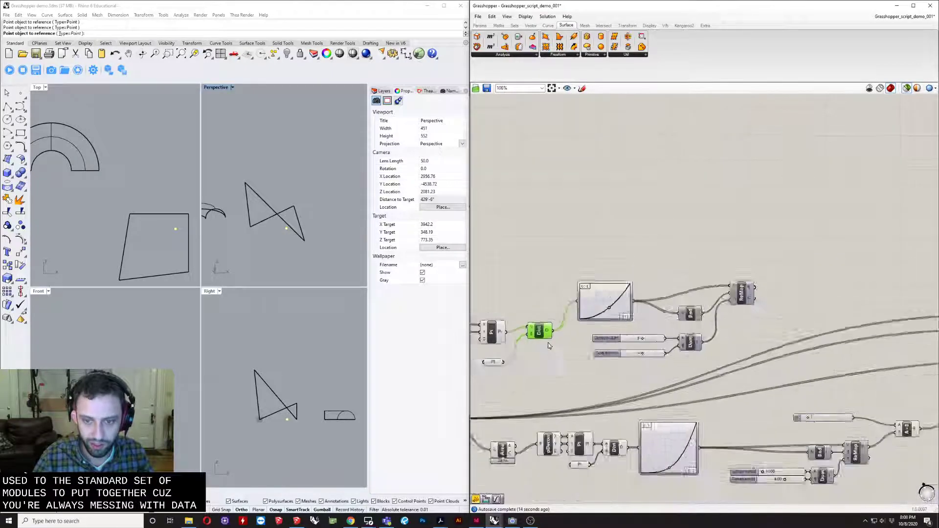
- Set the Domain start slider to 1 and the Domain end slider to 6
right_drag(677, 327, 629, 340)
right_drag(679, 322, 668, 323)
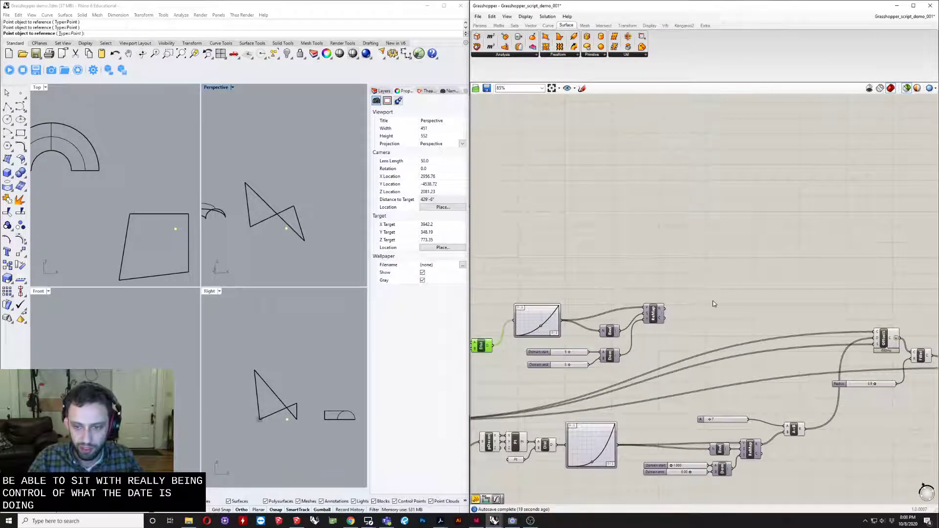
scroll(677, 315, up, 3)
scroll(640, 363, up, 4)
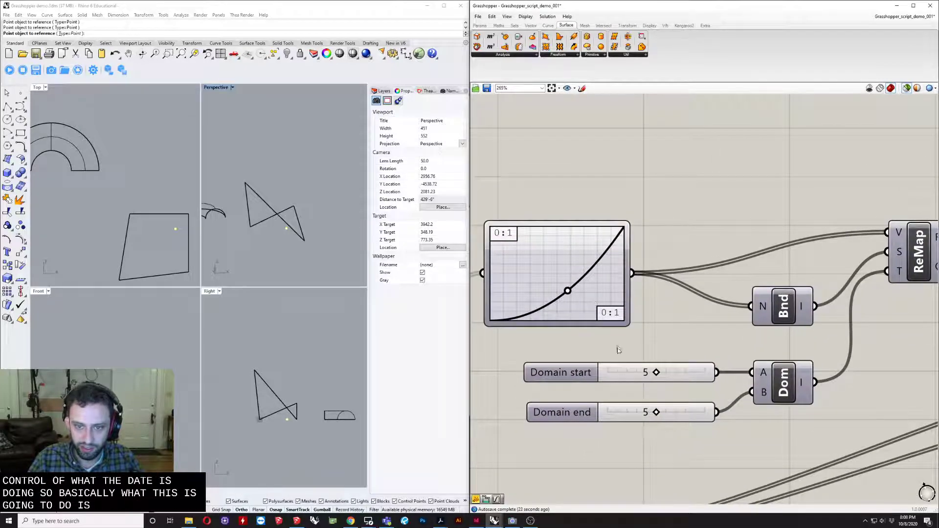
drag(639, 374, 624, 374)
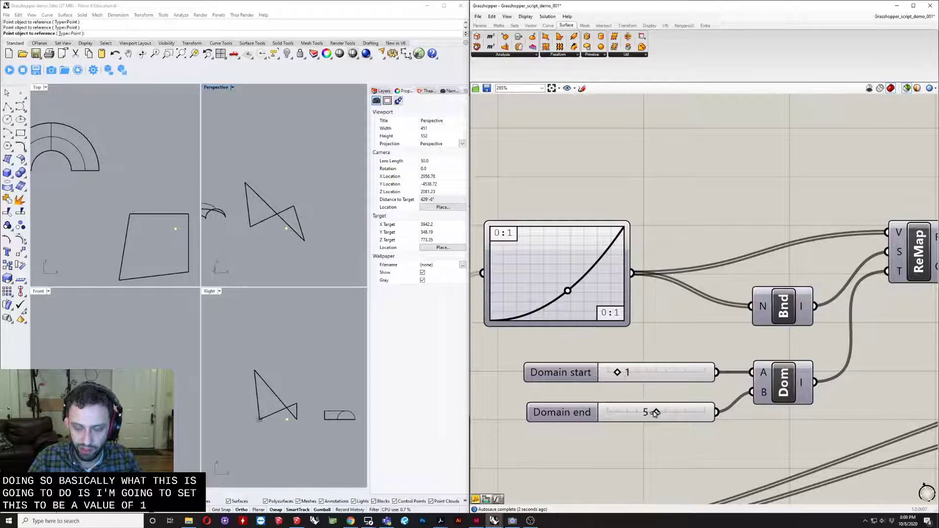
- Add a Multiplication component and place it up and to the right of Remap Numbers
scroll(662, 412, down, 5)
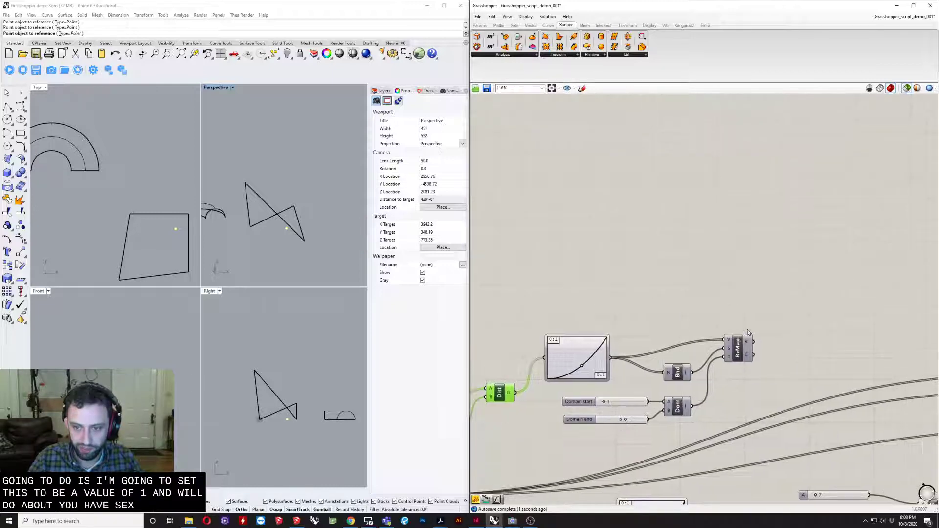
double_click(800, 332)
text(mu)
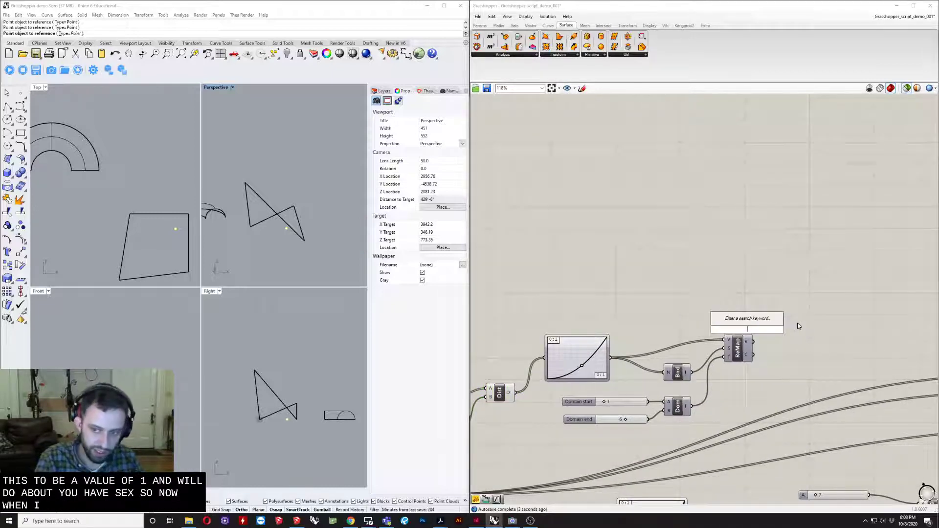
key(Up)
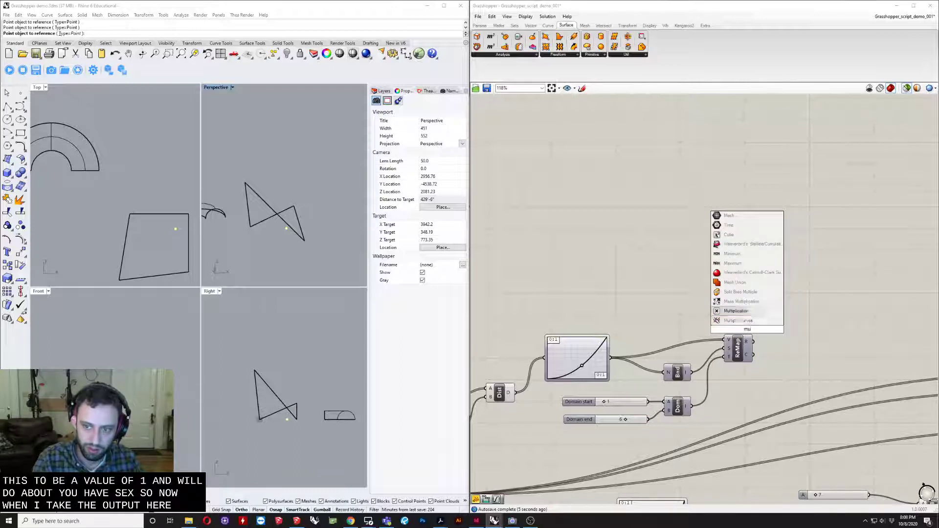
key(Return)
drag(747, 333, 822, 319)
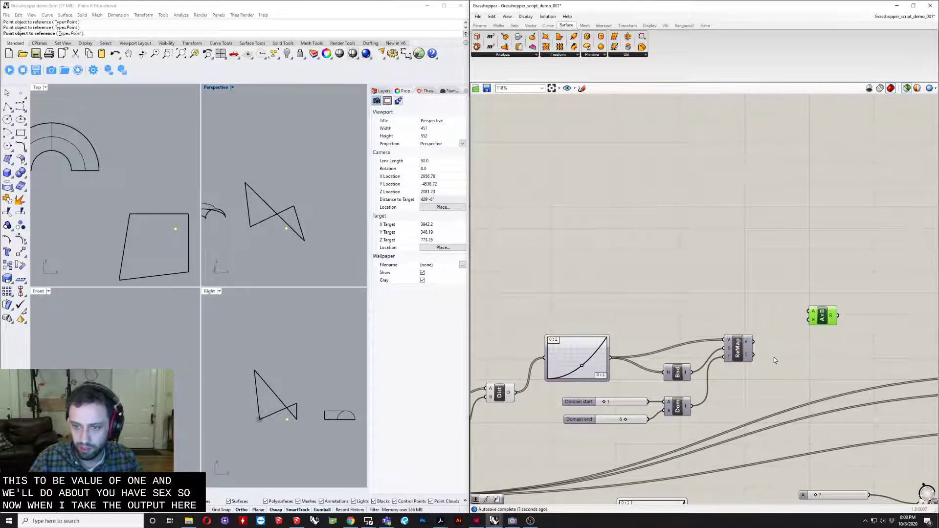
- Add a Panel below the Multiplication component and connect Remap's R output to it
double_click(773, 357)
text(panel)
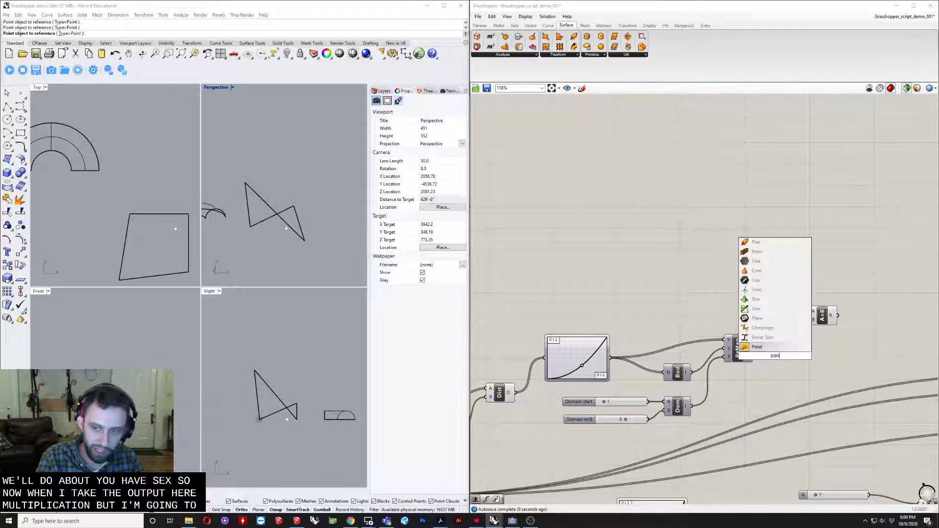
key(Return)
drag(768, 359, 860, 357)
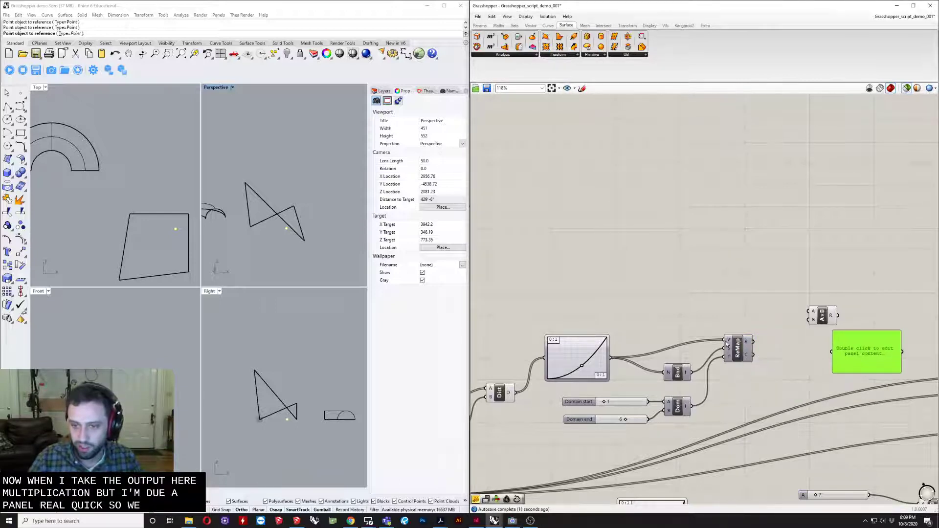
drag(753, 342, 809, 378)
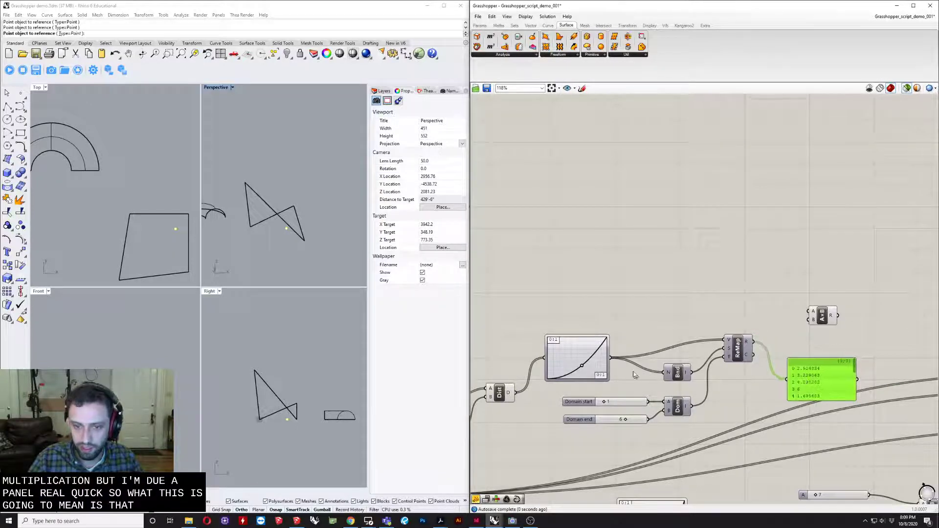
- Reshape the Graph Mapper curve to test its effect on the remapped values, and reposition the panel below Multiplication
drag(580, 361, 583, 355)
scroll(876, 364, up, 2)
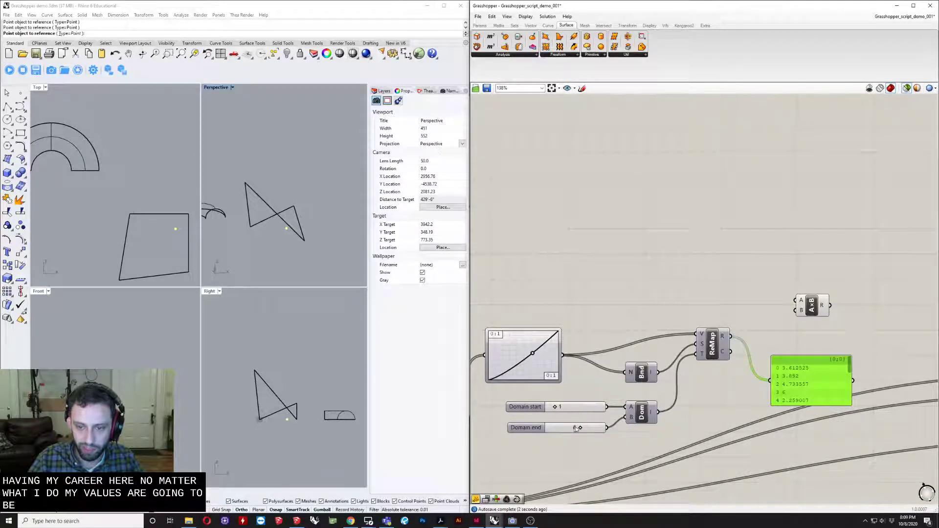
drag(805, 364, 798, 348)
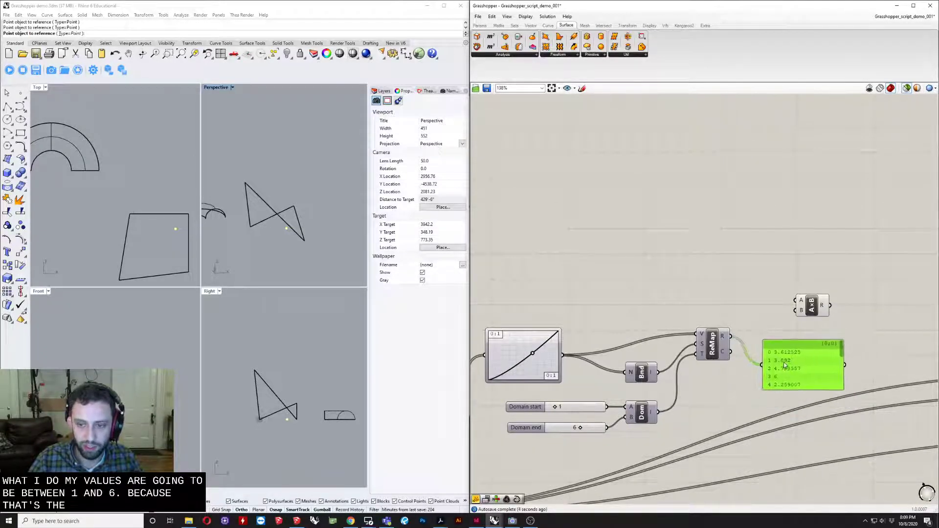
drag(530, 355, 547, 370)
right_drag(652, 323, 620, 339)
drag(753, 382, 789, 398)
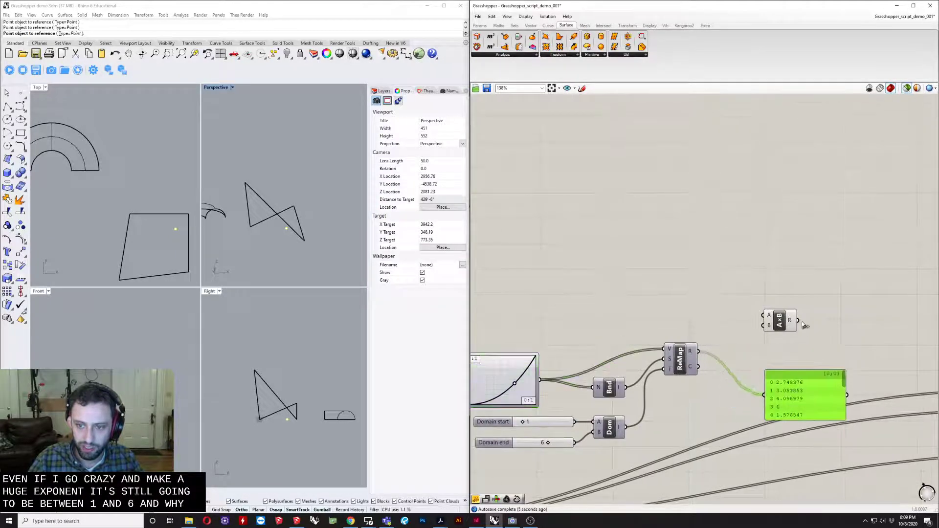
- Bring Multiplication closer to Remap, connecting Remap's R to input B and a new number slider of 2 to input A
drag(792, 318, 729, 334)
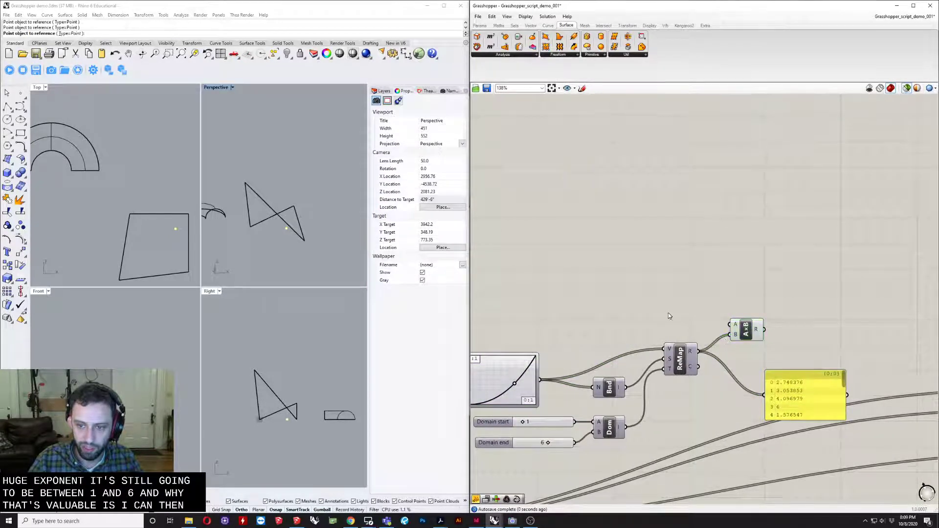
double_click(668, 313)
text(2)
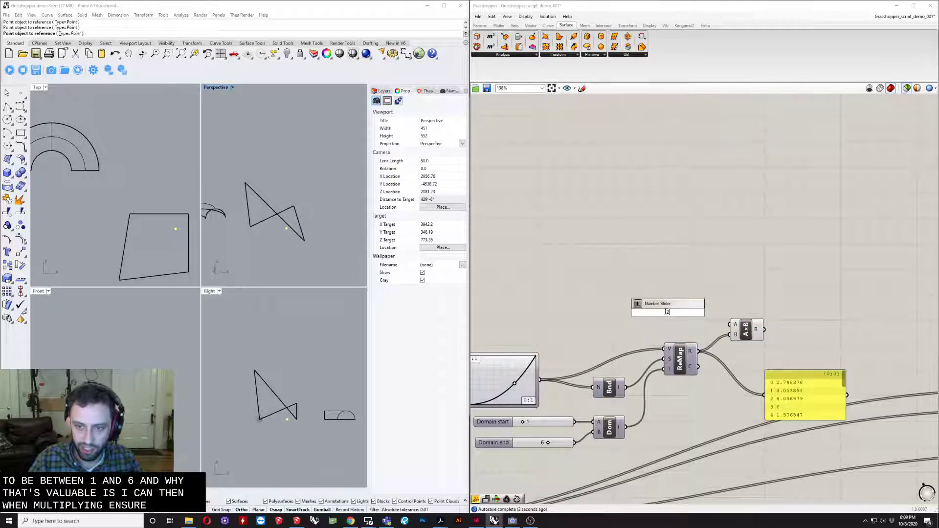
key(Return)
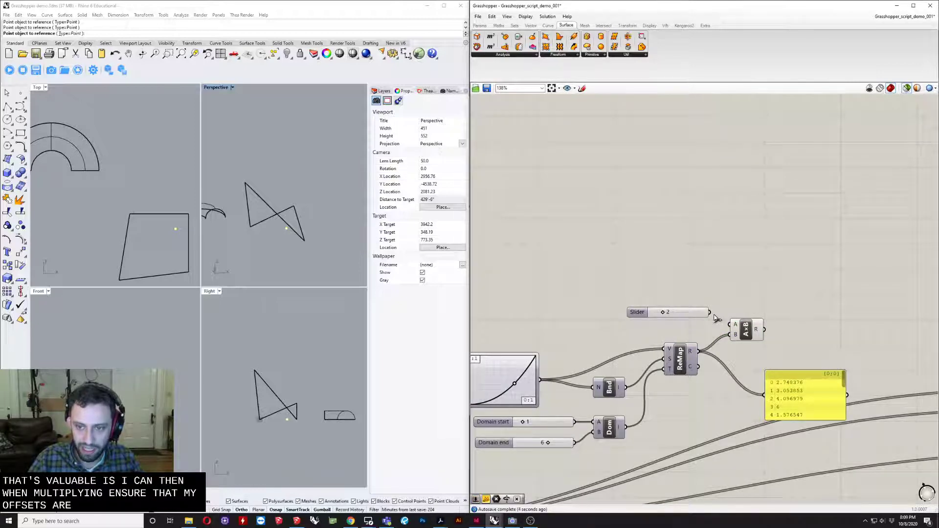
drag(671, 313, 661, 322)
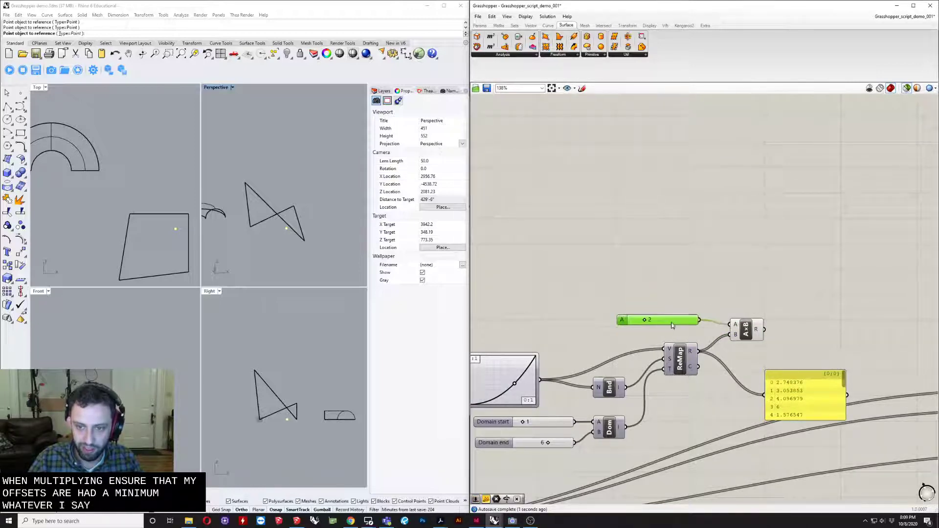
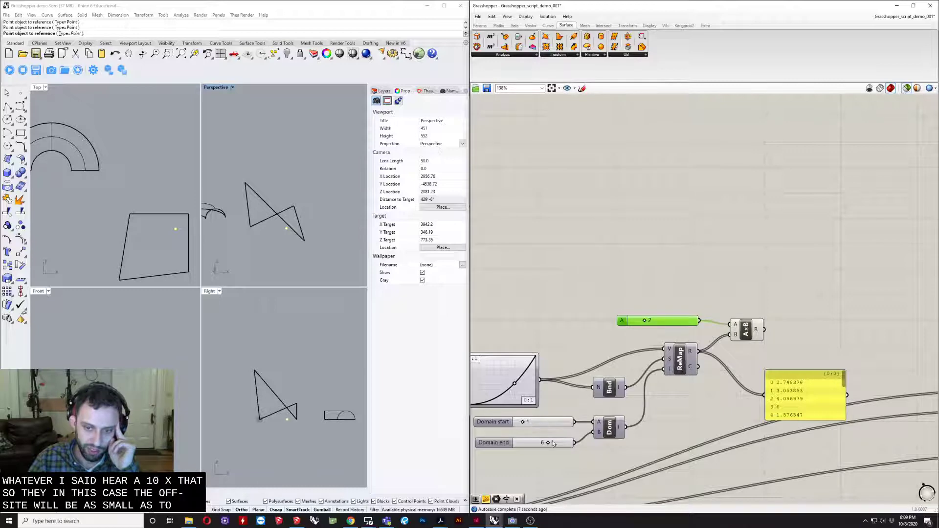
- Delete the panel reading Remap's output and the Deconstruct Brep component above Area
scroll(539, 446, down, 5)
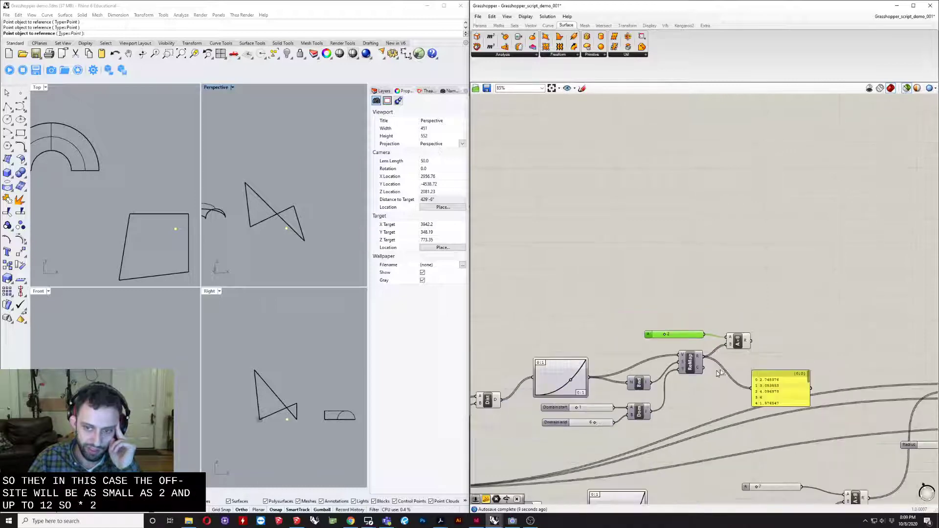
click(719, 377)
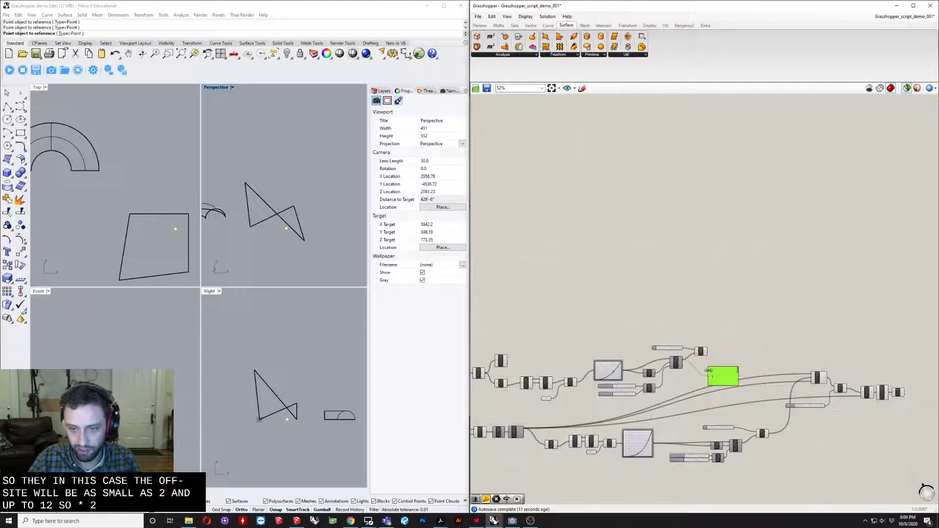
scroll(526, 356, up, 3)
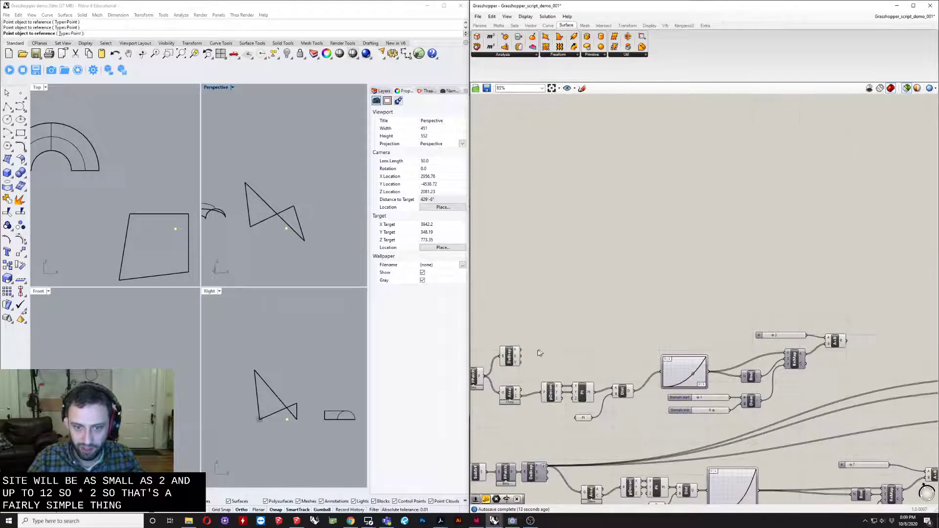
click(510, 358)
key(Delete)
- Add an Offset on Srf component above the attractor chain and connect Fragment Patch's P output to its C input
double_click(559, 311)
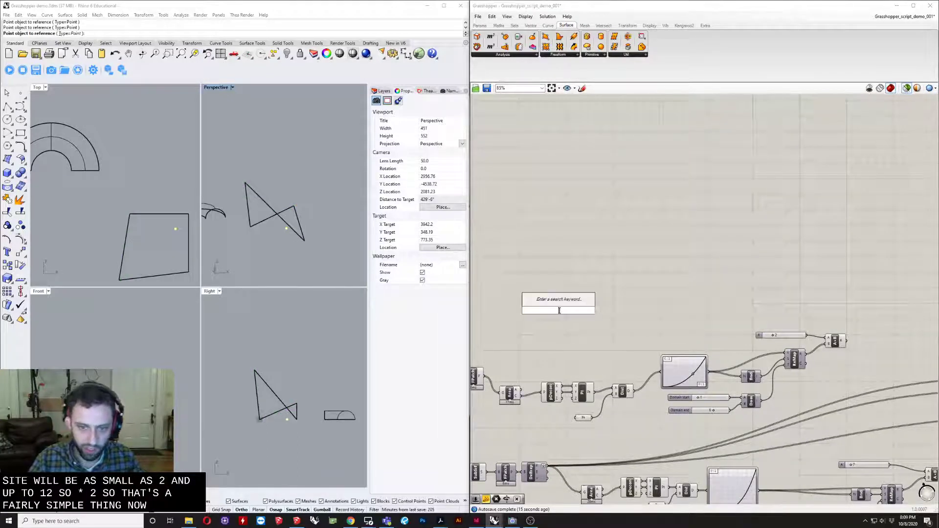
text(off)
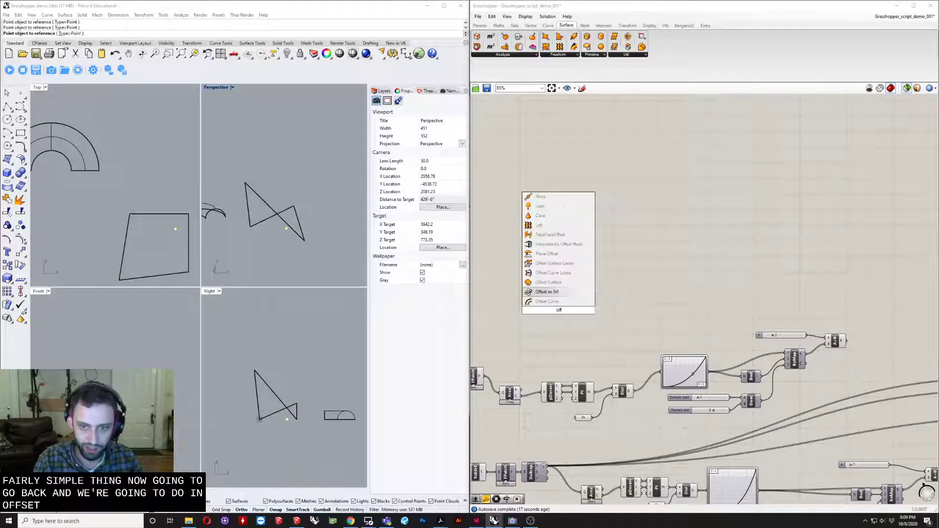
key(Return)
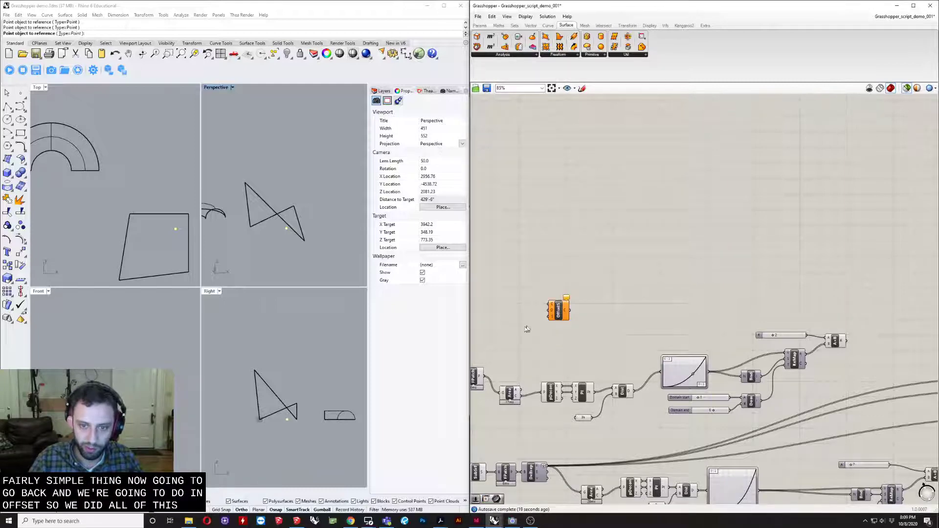
scroll(544, 353, up, 5)
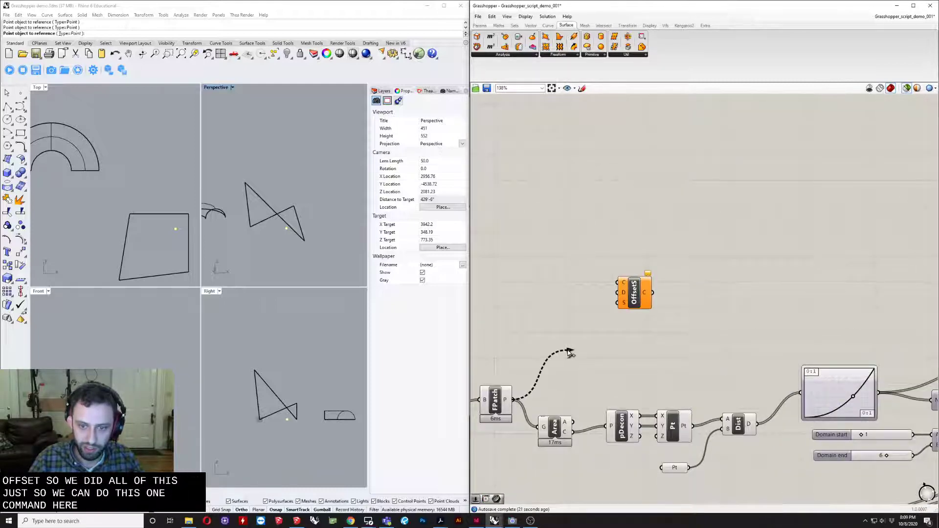
drag(570, 352, 625, 281)
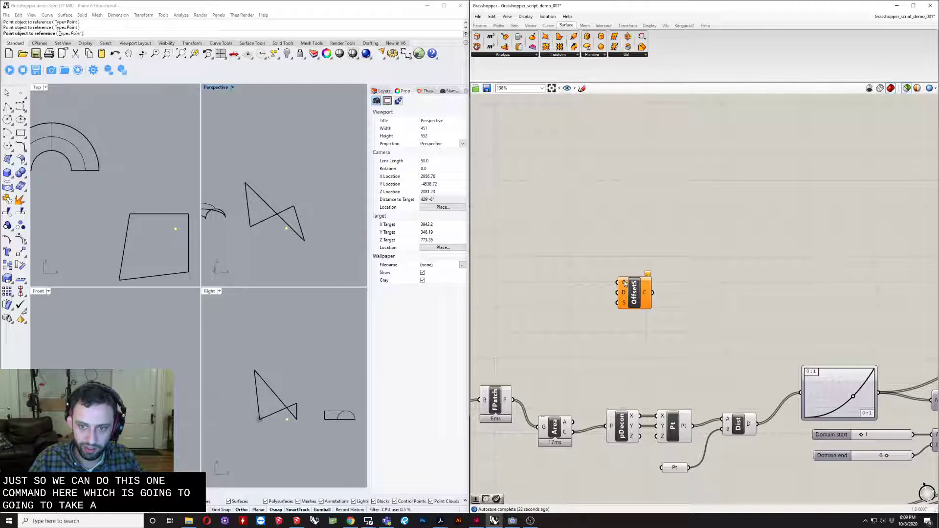
drag(517, 401, 628, 319)
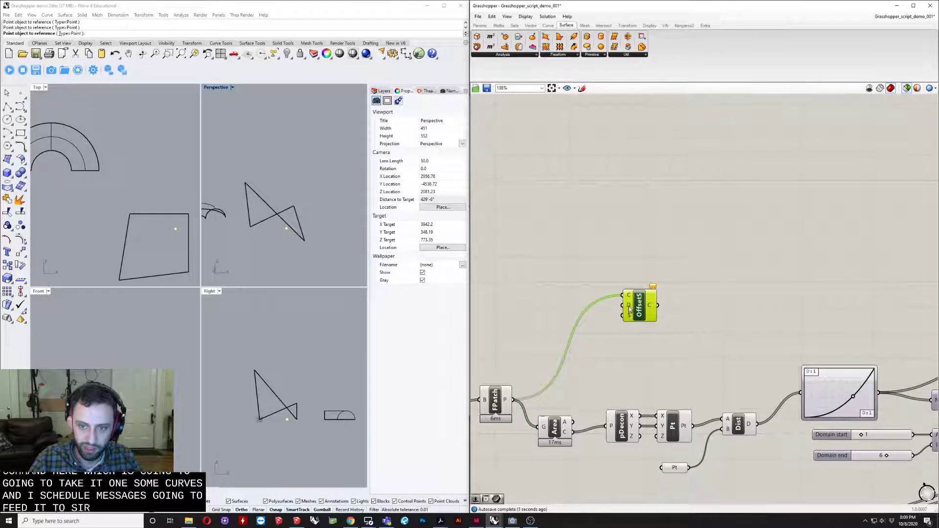
- Move Offset on Srf beside Multiplication, connecting Multiplication's R to its D input and Fragment Patch's P to its S input
scroll(589, 347, down, 3)
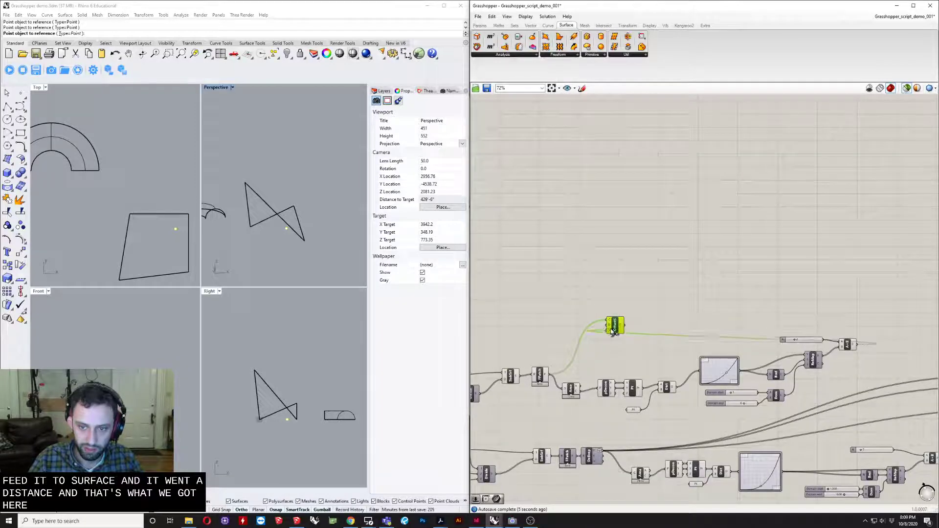
drag(622, 324, 852, 307)
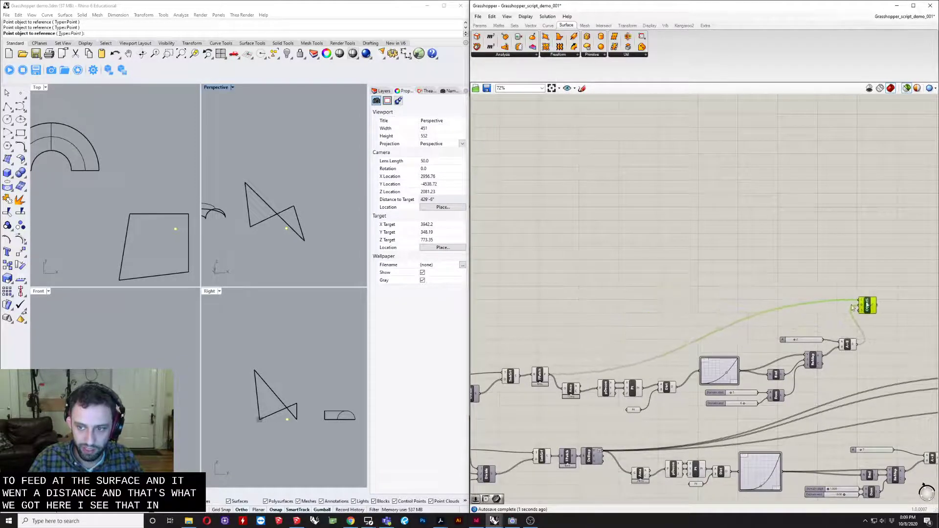
drag(548, 374, 874, 308)
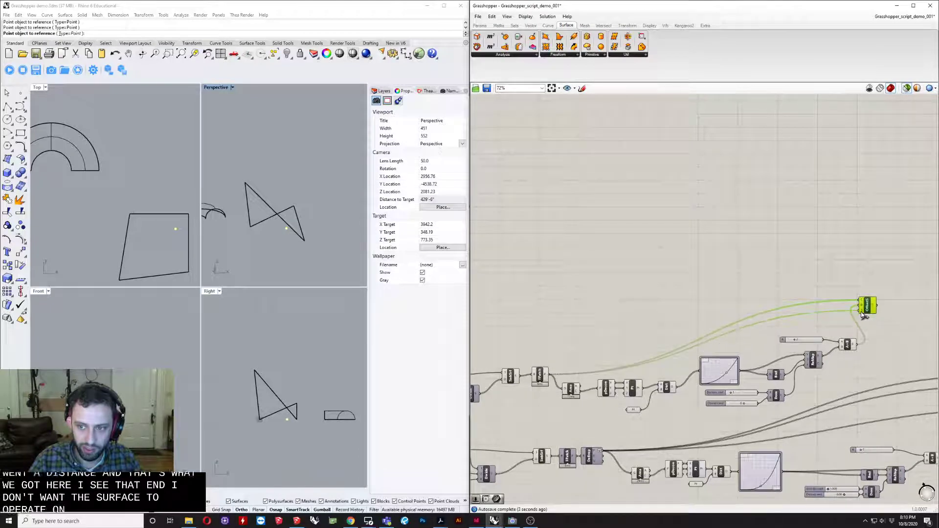
scroll(874, 307, up, 3)
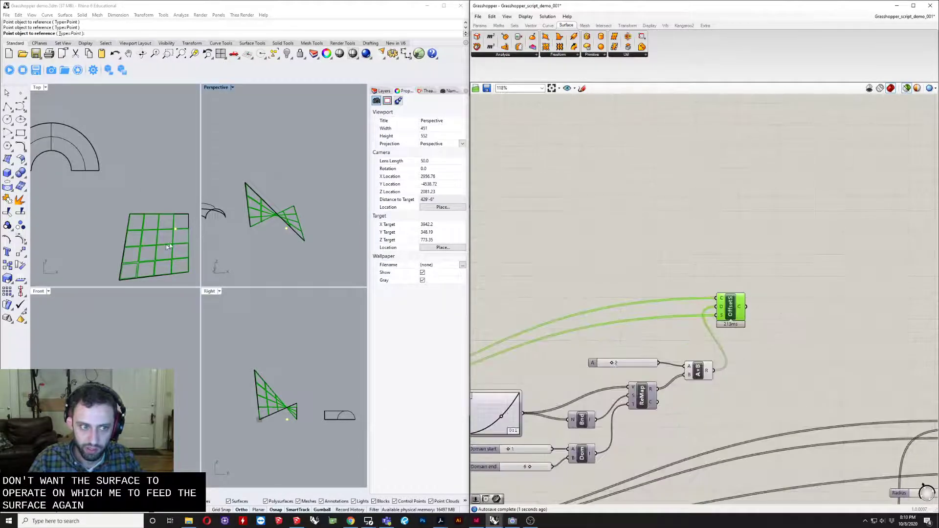
- Maximize Rhino's Perspective viewport and examine the offset curves on the surface up close
scroll(168, 246, up, 4)
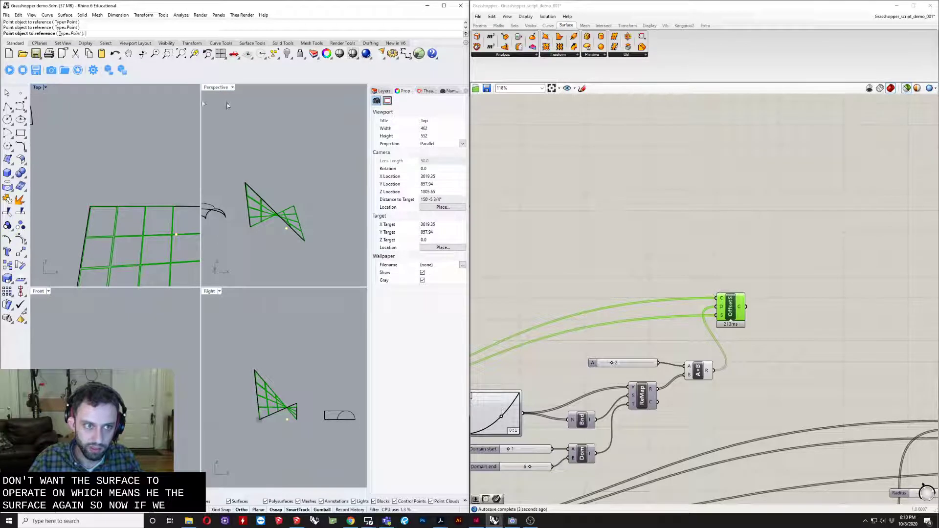
double_click(216, 89)
right_drag(209, 224, 173, 300)
scroll(173, 300, up, 4)
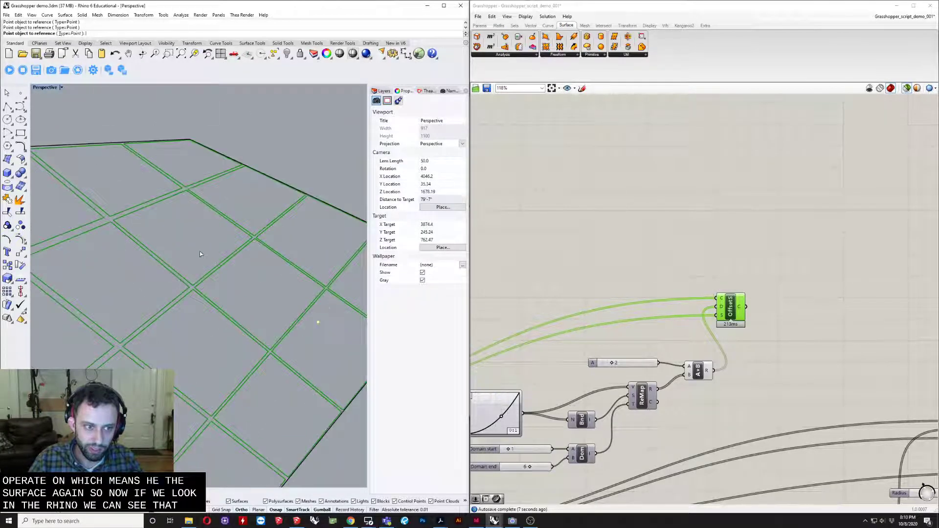
scroll(200, 251, up, 2)
right_drag(234, 294, 192, 278)
scroll(704, 284, down, 3)
- Compare the previews of Fragment Patch and Offset on Srf to check which shapes are offset
right_drag(499, 370, 671, 334)
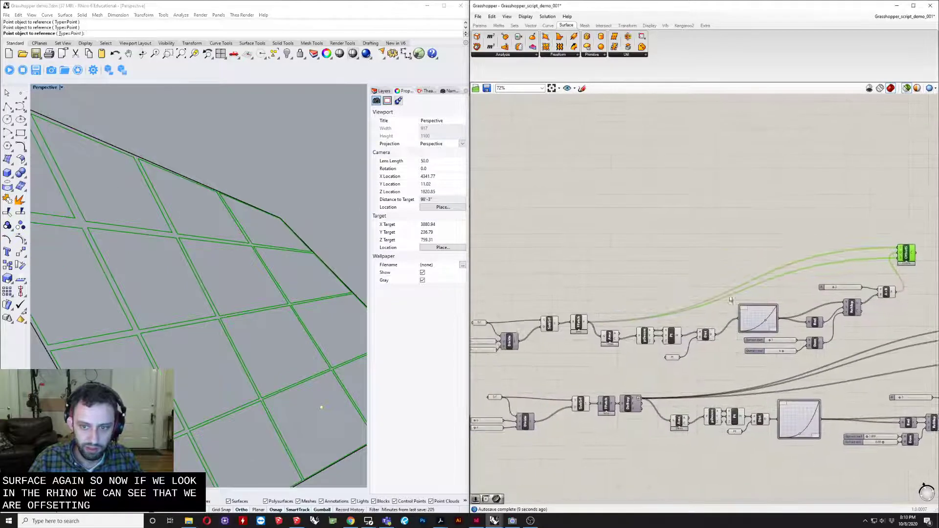
scroll(578, 333, up, 3)
click(561, 334)
scroll(587, 328, down, 4)
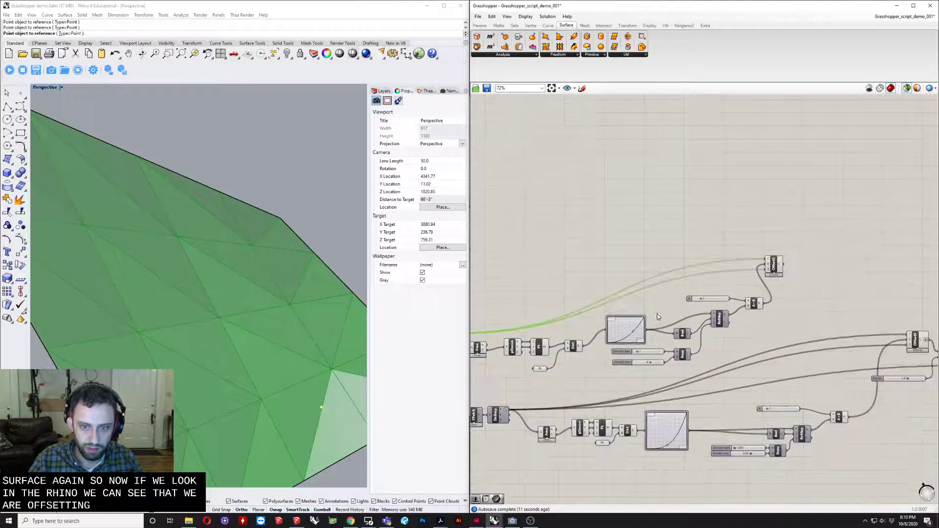
click(774, 266)
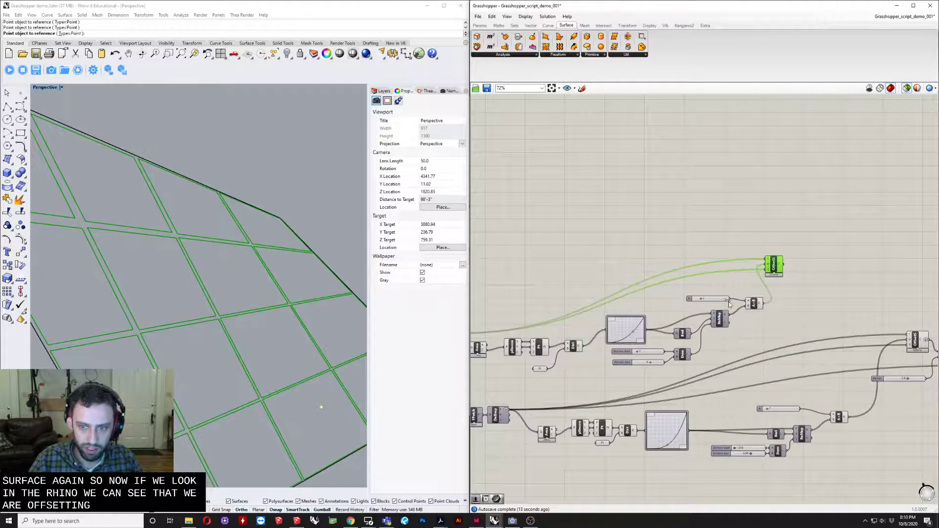
right_drag(517, 333, 565, 326)
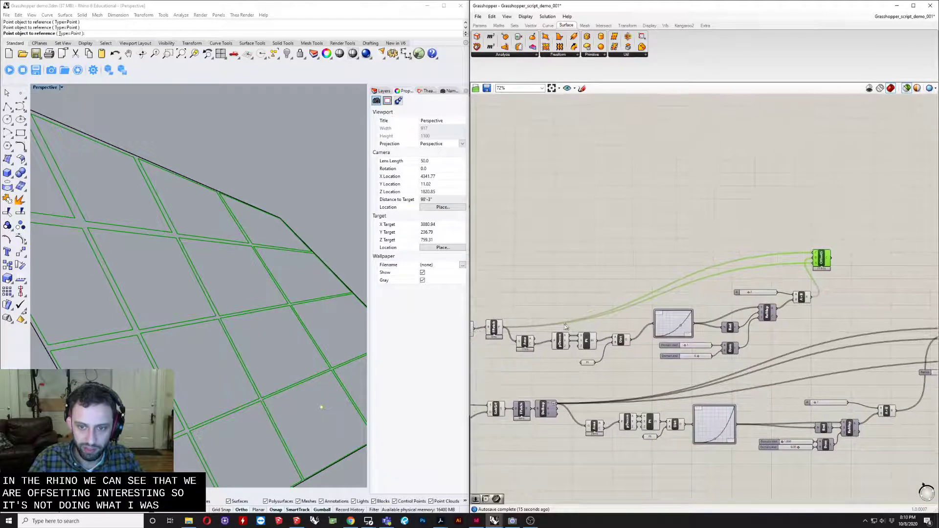
scroll(565, 326, up, 3)
right_drag(206, 293, 293, 279)
scroll(660, 307, down, 2)
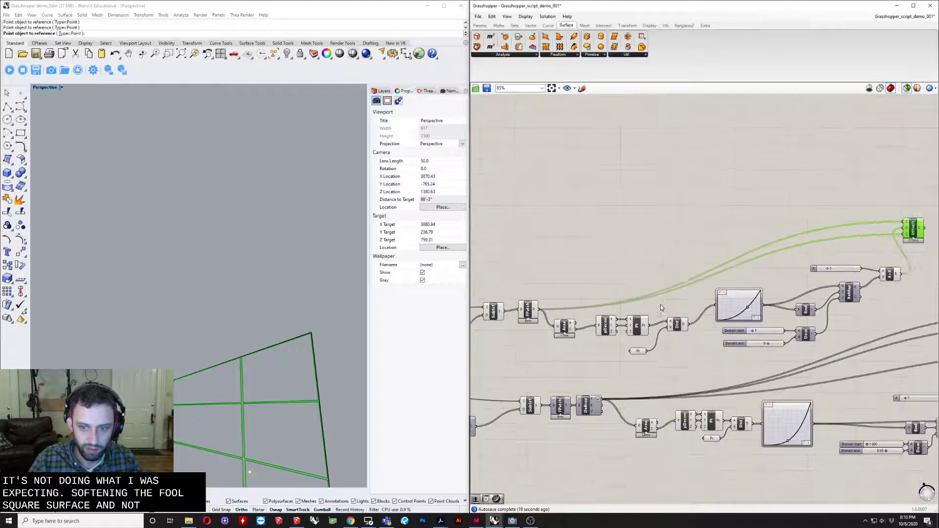
right_drag(559, 330, 614, 332)
scroll(648, 380, up, 2)
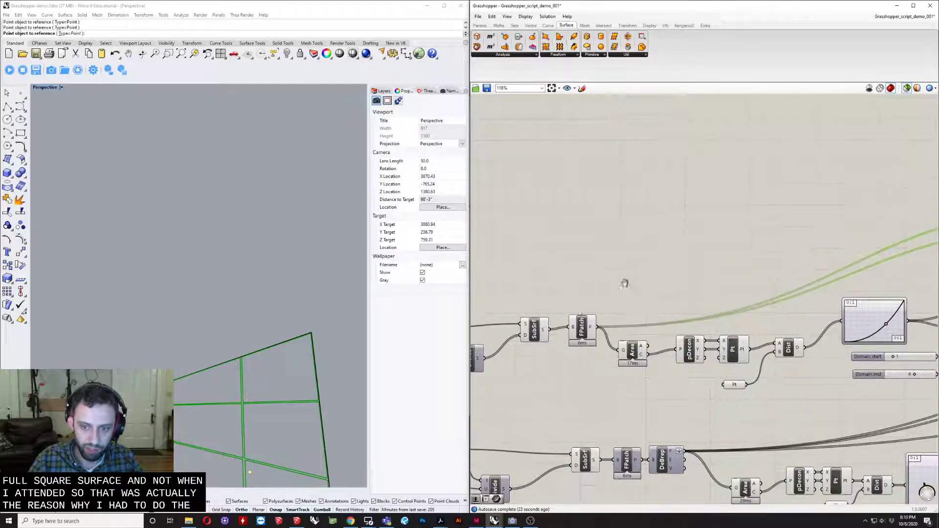
- Move the SubSrf and Fragment Patch components farther from Area to make room between them
right_drag(612, 246, 637, 288)
drag(577, 321, 561, 323)
drag(521, 298, 581, 350)
mouse_move(555, 334)
mouse_down()
mouse_move(537, 342)
mouse_move(548, 336)
mouse_up()
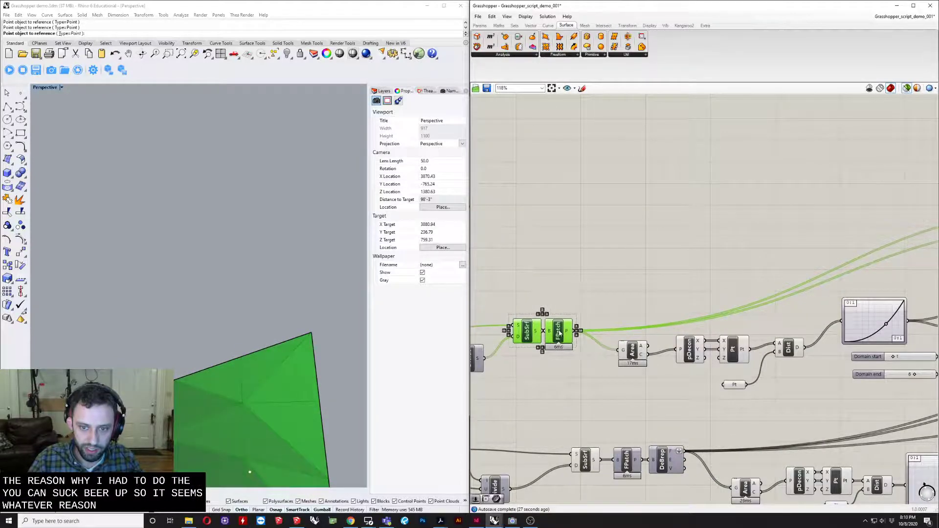
- Add a Deconstruct Brep component after Fragment Patch and connect Fragment Patch's P output to its B input
double_click(611, 310)
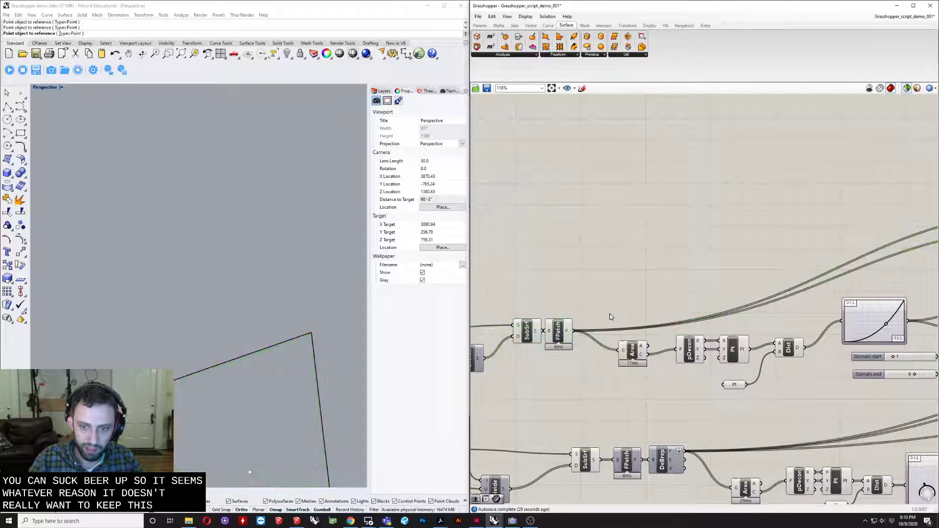
text(dec)
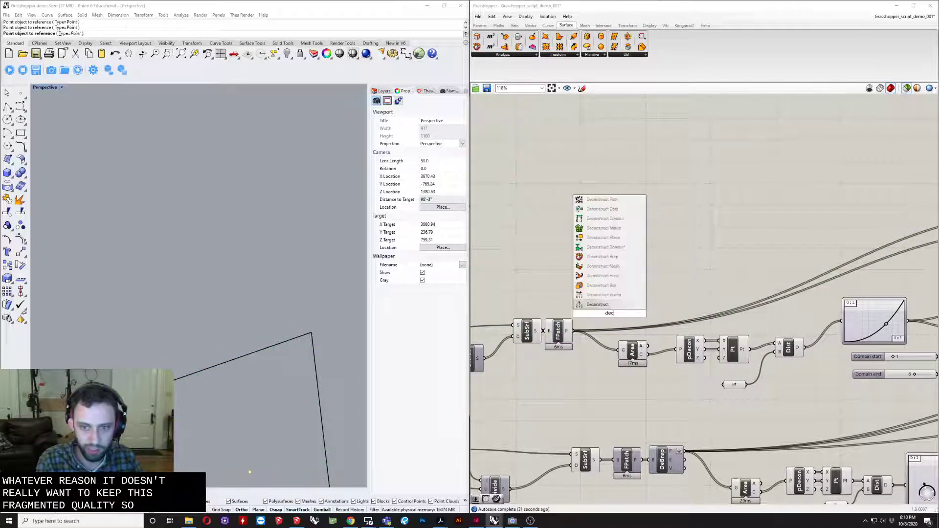
key(Up)
key(Up)
key(Up)
key(Up)
key(Up)
key(Return)
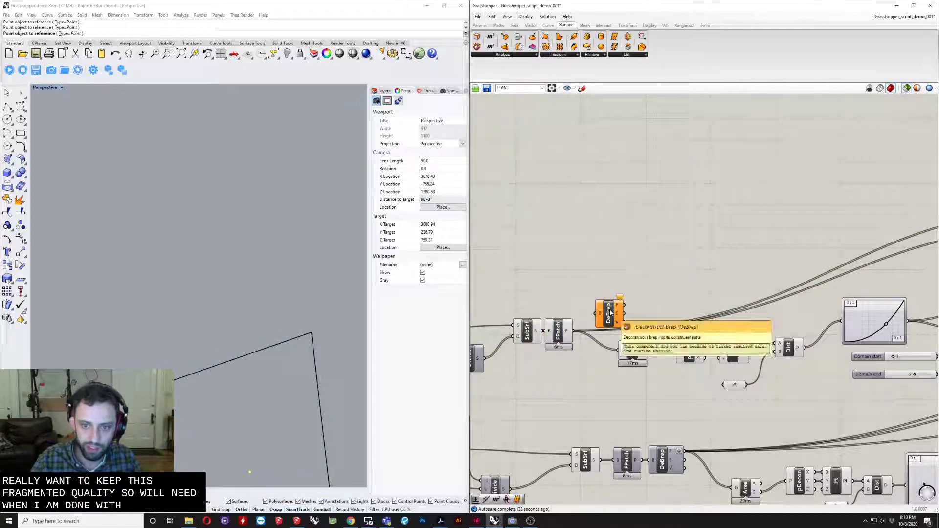
scroll(610, 311, up, 2)
drag(560, 340, 590, 315)
scroll(556, 322, down, 3)
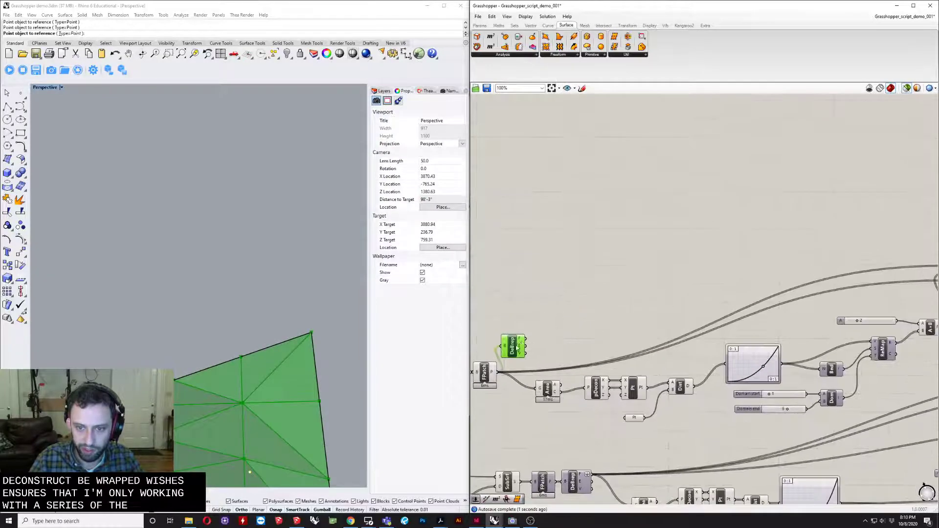
- Disable the Grasshopper solver and connect Deconstruct Brep's F output to Area's G input
middle_click(571, 314)
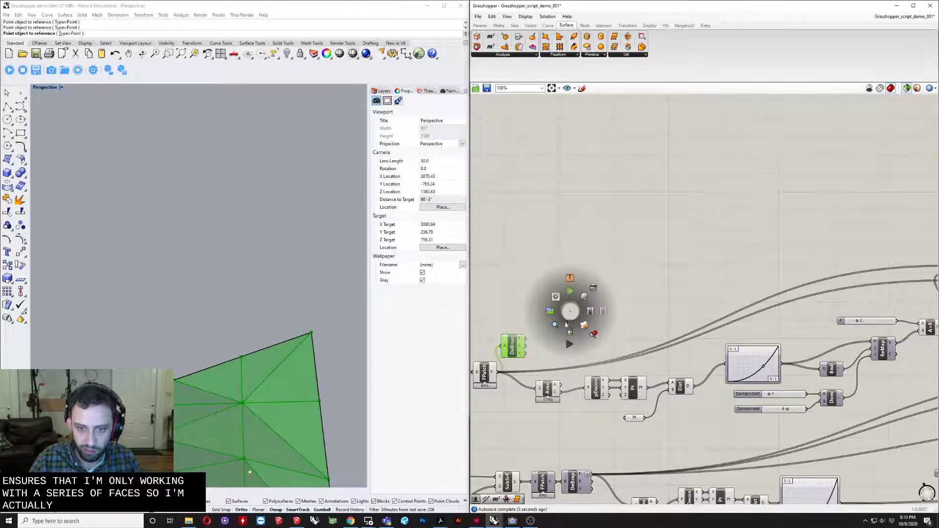
click(572, 333)
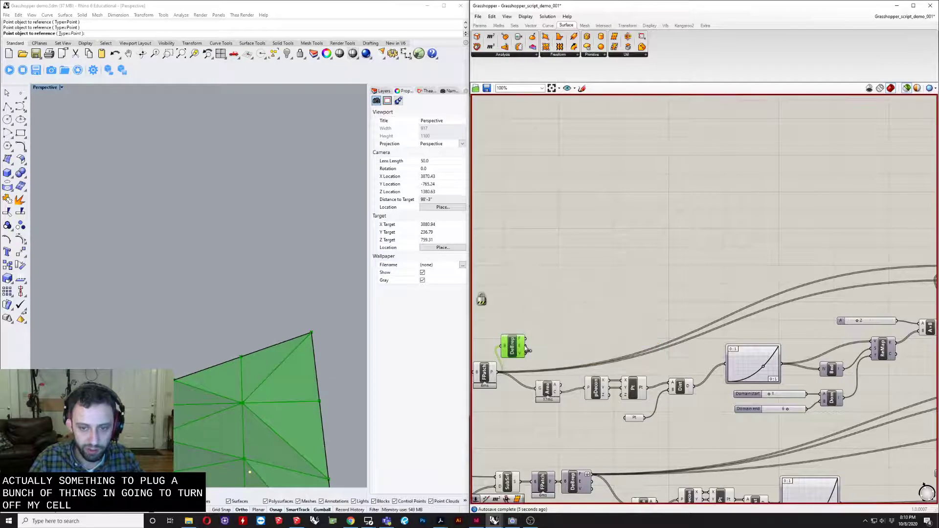
drag(544, 388, 539, 387)
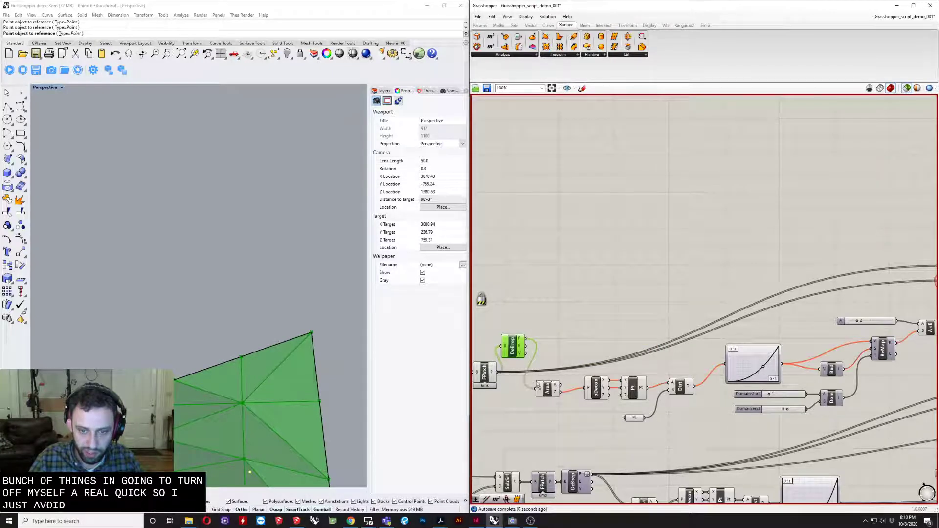
- Replace the wires into Offset on Srf's S and C inputs with Deconstruct Brep's F output
drag(525, 339, 812, 318)
scroll(577, 351, down, 3)
scroll(802, 295, up, 5)
scroll(537, 389, down, 3)
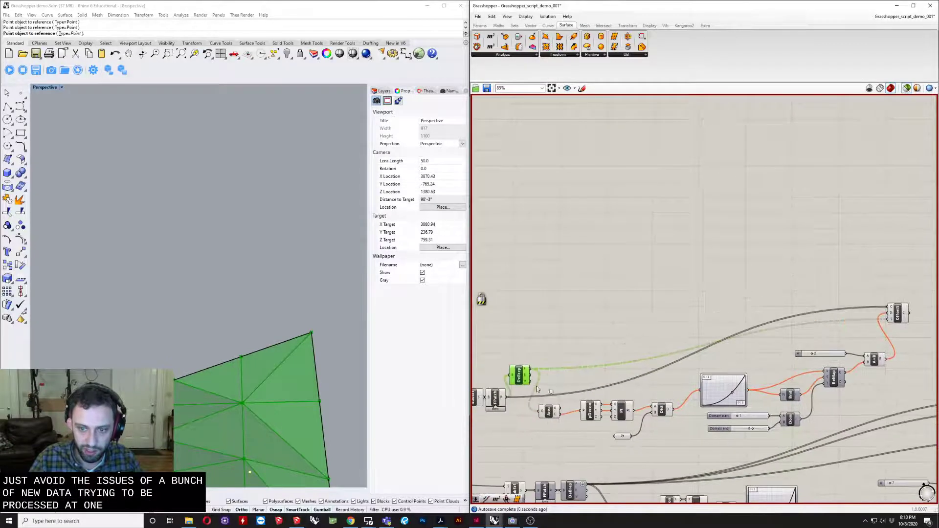
drag(540, 368, 889, 307)
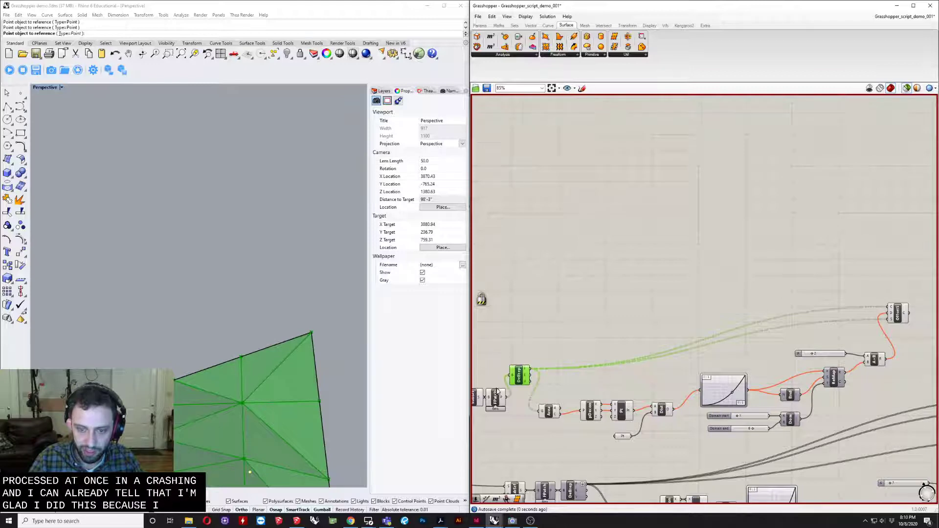
- Flatten Deconstruct Brep's F output and move the component down closer to the Area component's row
scroll(519, 379, up, 5)
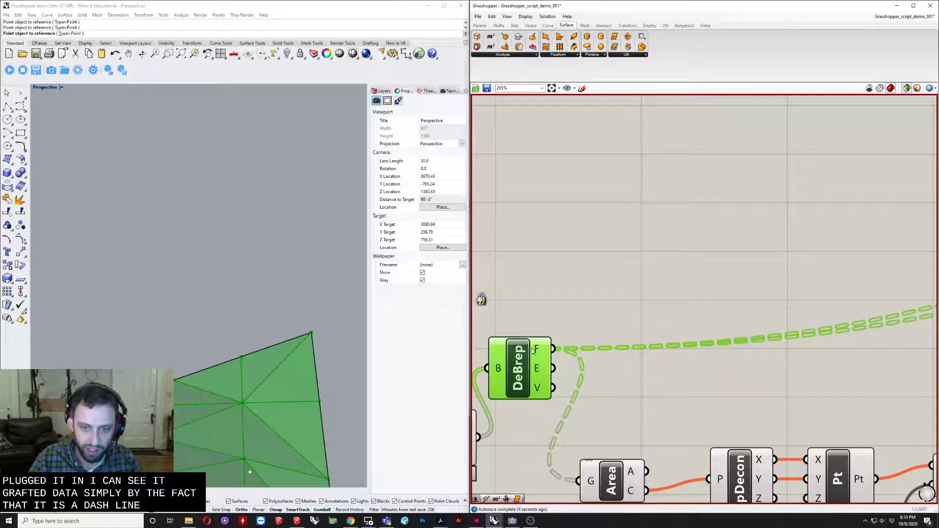
right_click(538, 349)
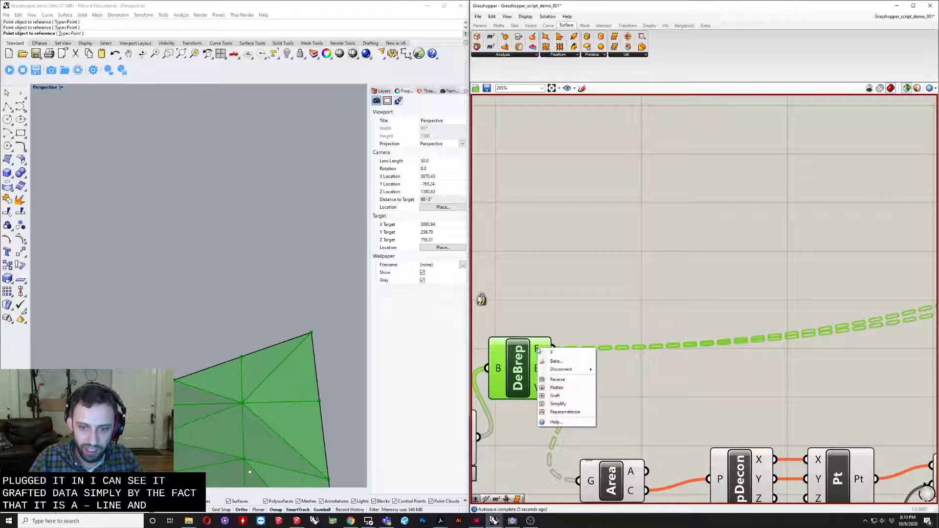
click(557, 388)
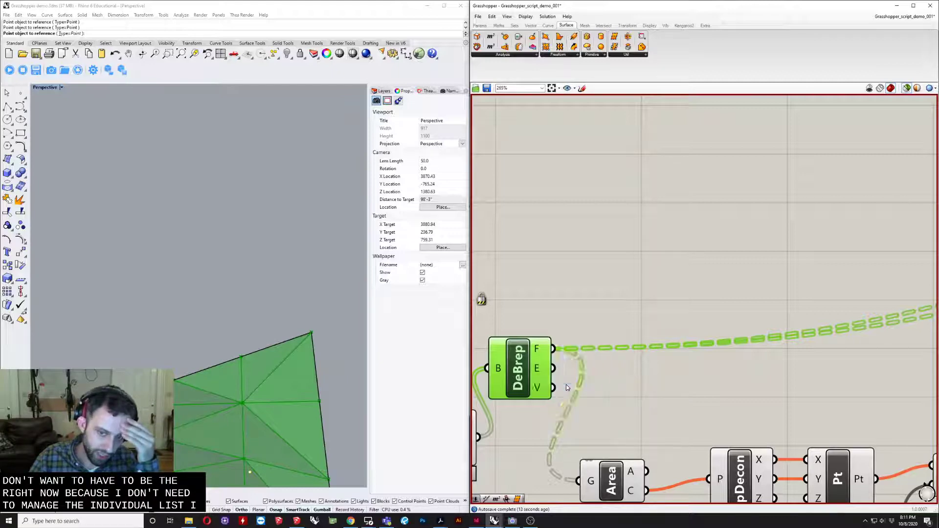
drag(540, 373, 541, 415)
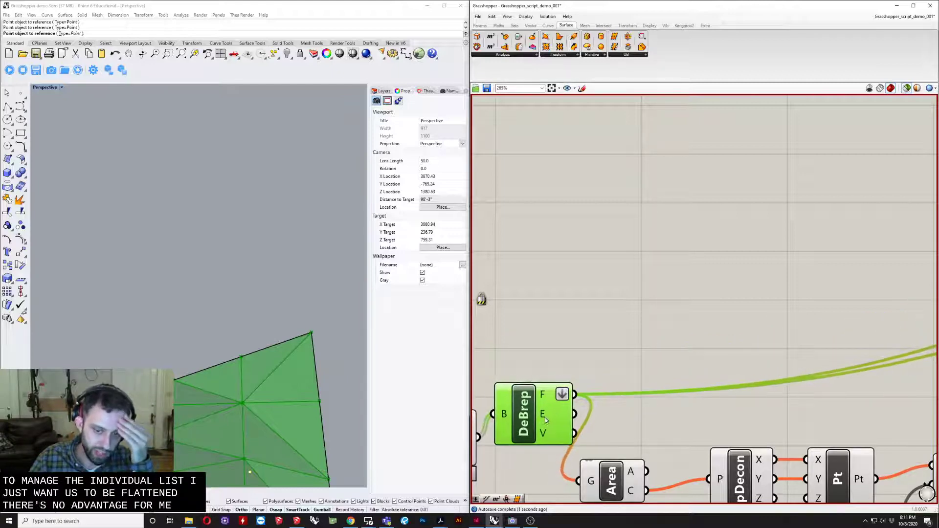
- Add a Panel above Deconstruct Brep and connect Deconstruct Brep's F output to it, placing the panel clear of the component
scroll(542, 414, down, 3)
scroll(548, 407, down, 3)
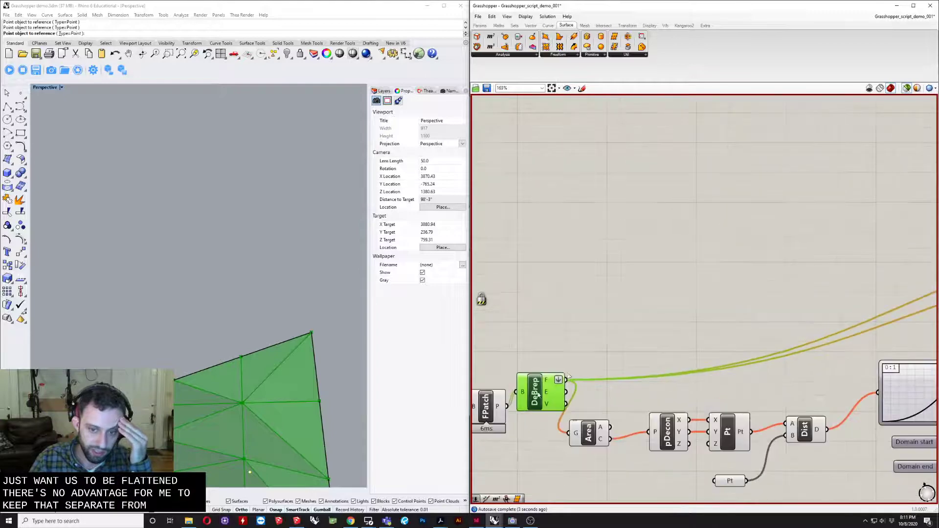
scroll(564, 399, up, 3)
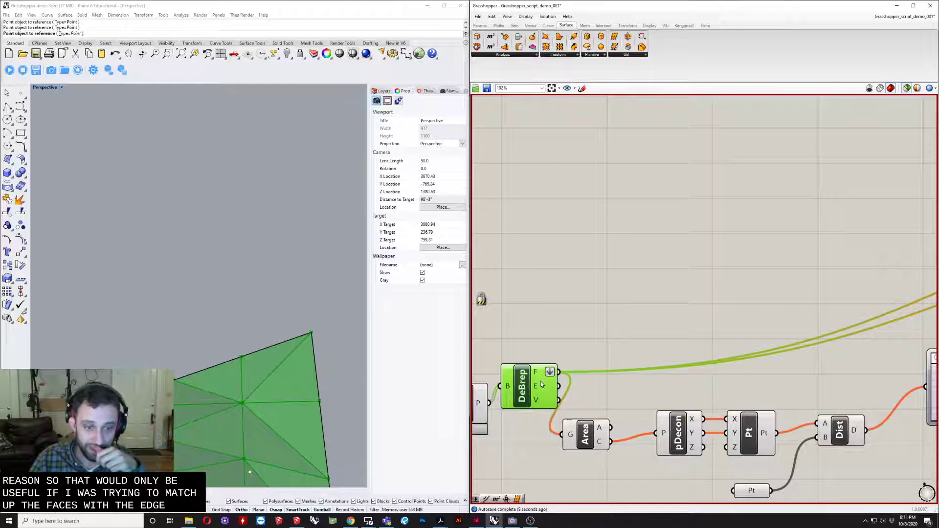
click(592, 275)
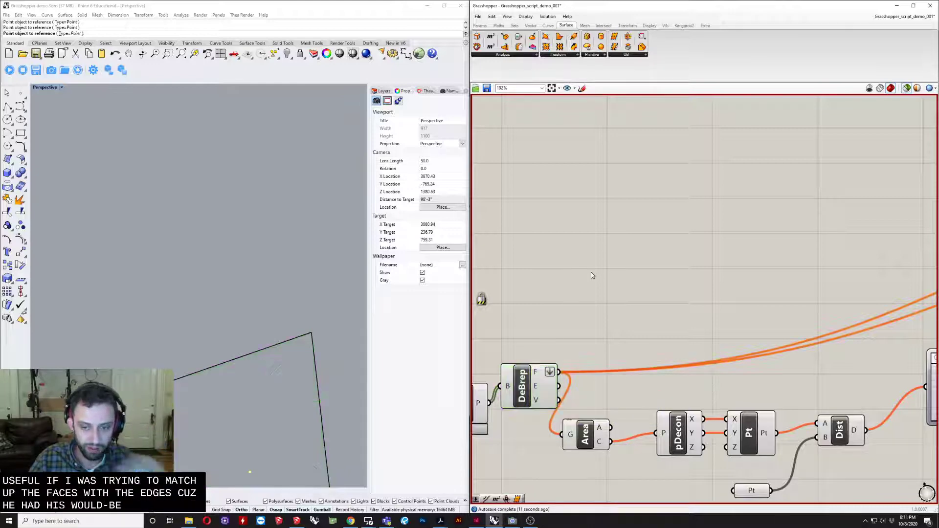
text(AENM)
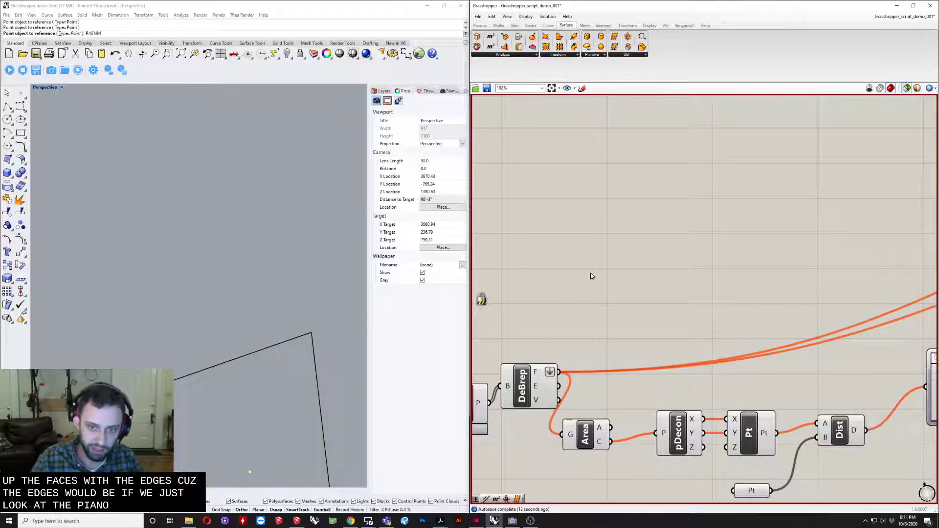
double_click(592, 275)
text(pane)
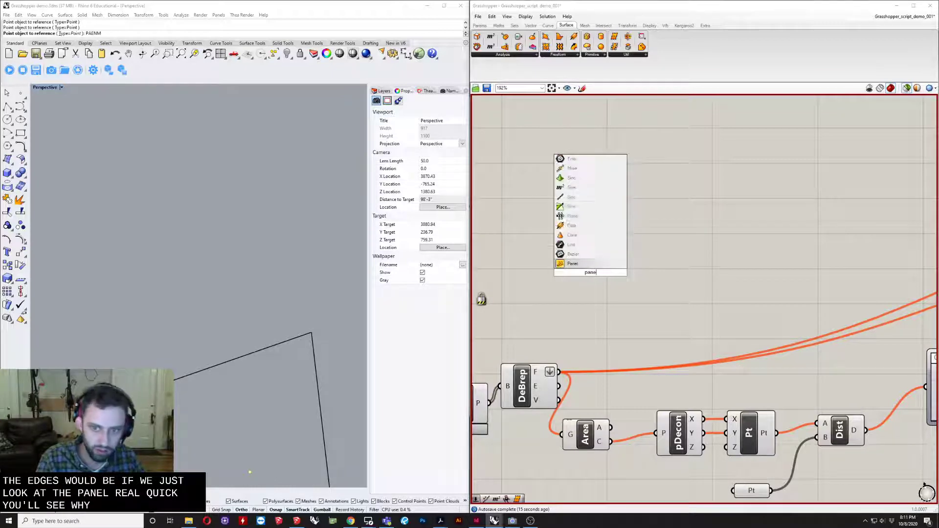
key(Return)
scroll(587, 278, up, 2)
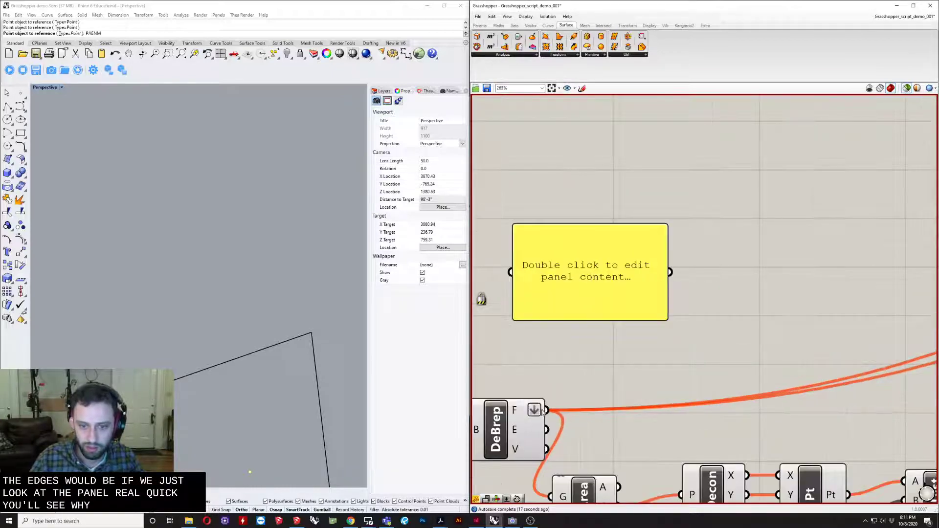
drag(507, 287, 511, 272)
drag(564, 289, 680, 298)
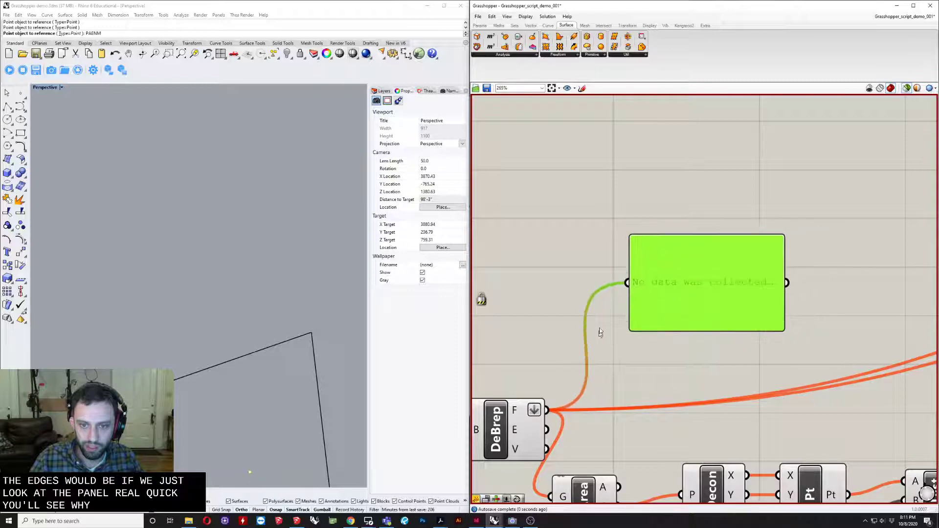
- Re-enable the Grasshopper solver and look through the list of faces shown in the panel
middle_click(551, 336)
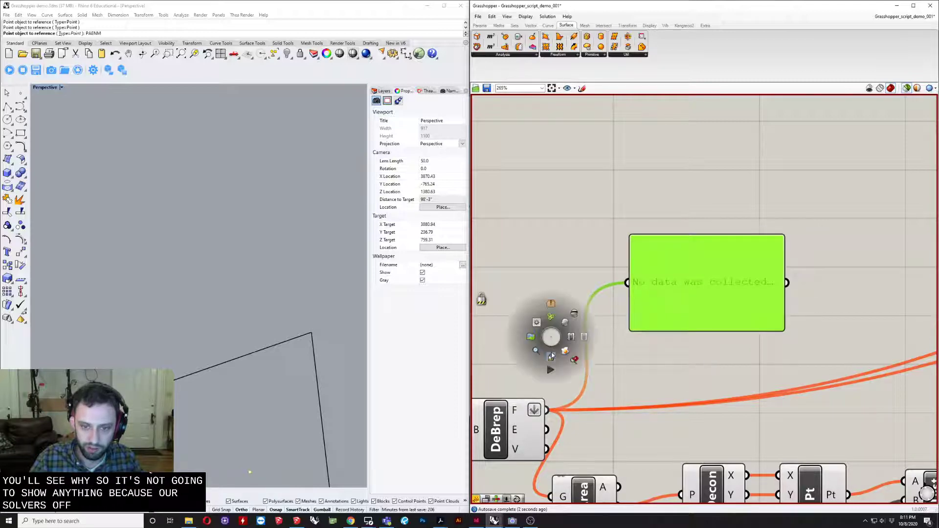
right_drag(644, 369, 693, 349)
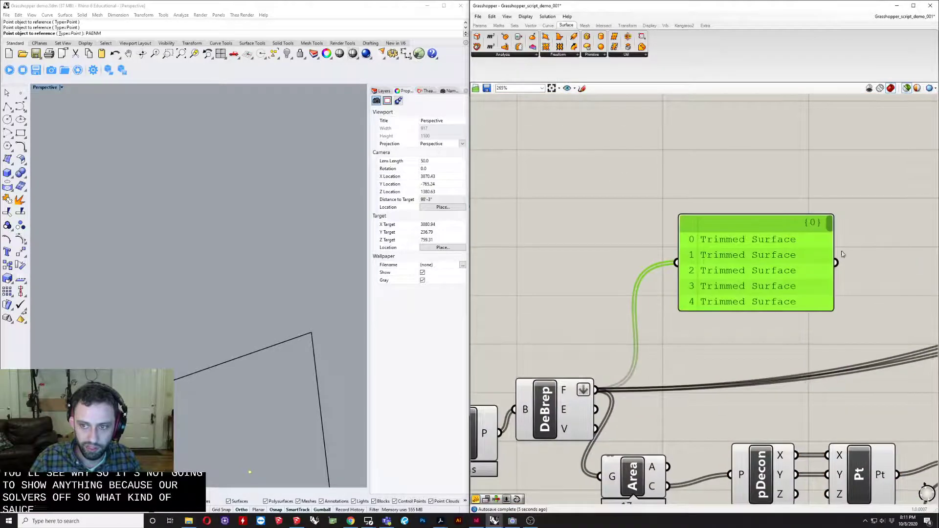
drag(831, 224, 830, 305)
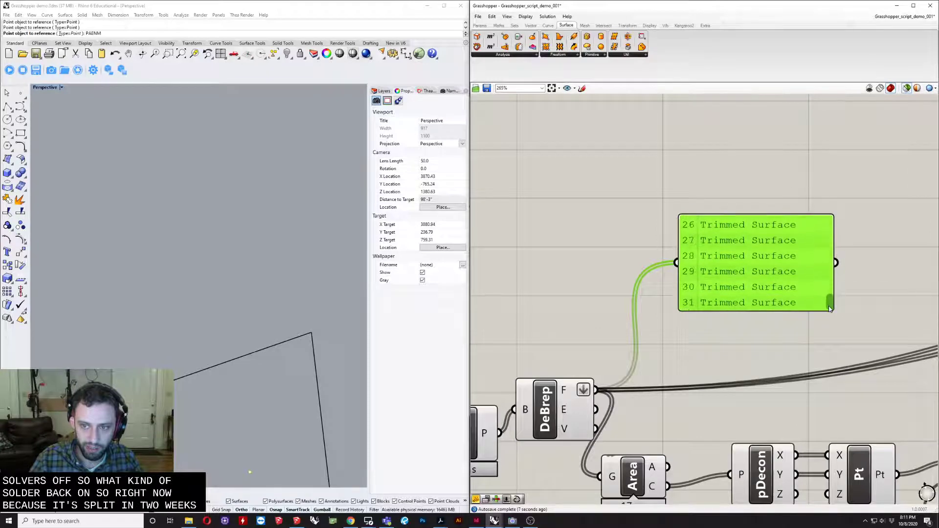
- Feed the panel from Deconstruct Brep's E output and then its V output to examine the edge and vertex lists
drag(596, 409, 677, 262)
drag(831, 303, 835, 300)
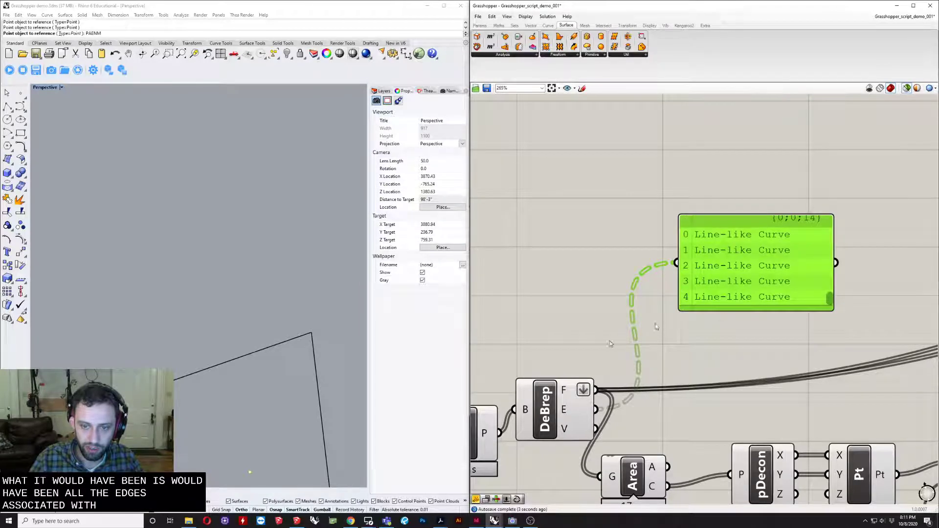
mouse_move(566, 390)
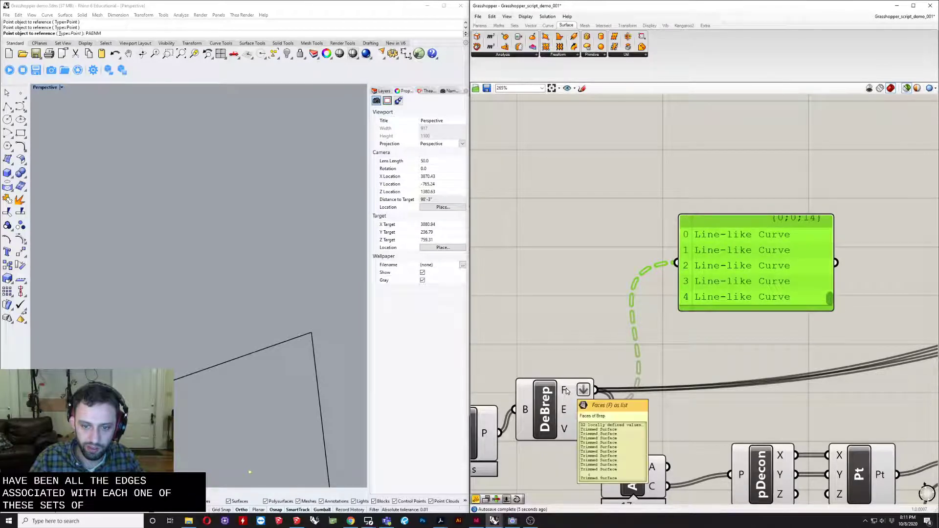
drag(596, 430, 677, 266)
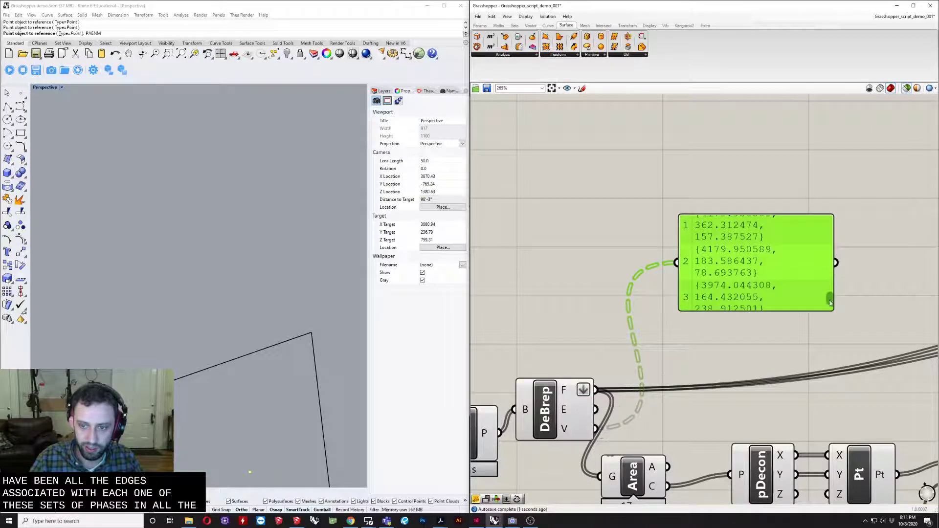
drag(830, 303, 834, 290)
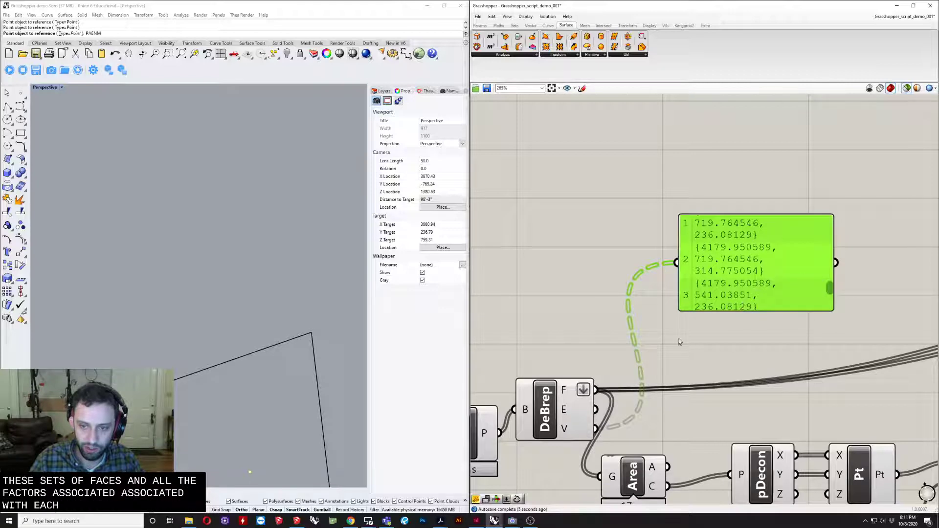
- Delete the inspection panel attached to Deconstruct Brep
scroll(681, 285, down, 2)
key(Delete)
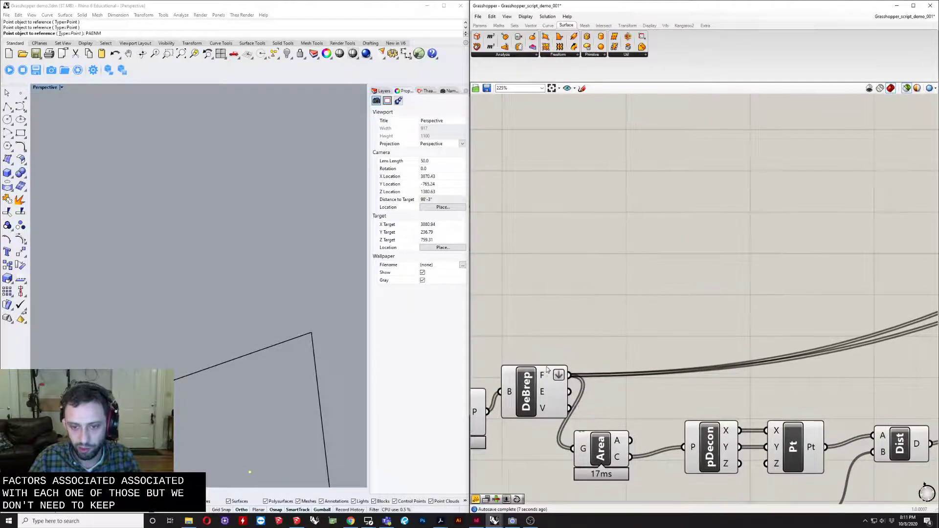
scroll(544, 387, down, 4)
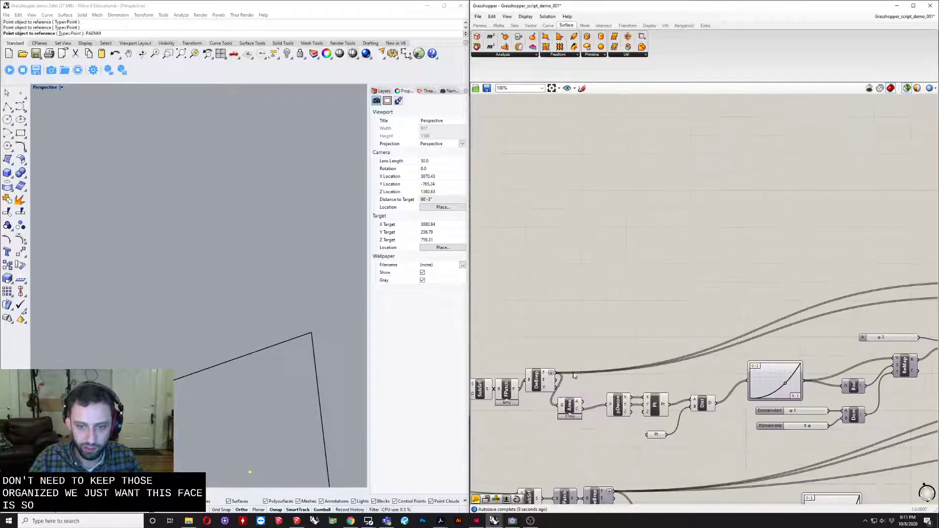
- Nudge the Area component away from Deconstruct Brep and the Distance component slightly lower while reviewing the centroid-to-attractor chain
drag(528, 410, 545, 405)
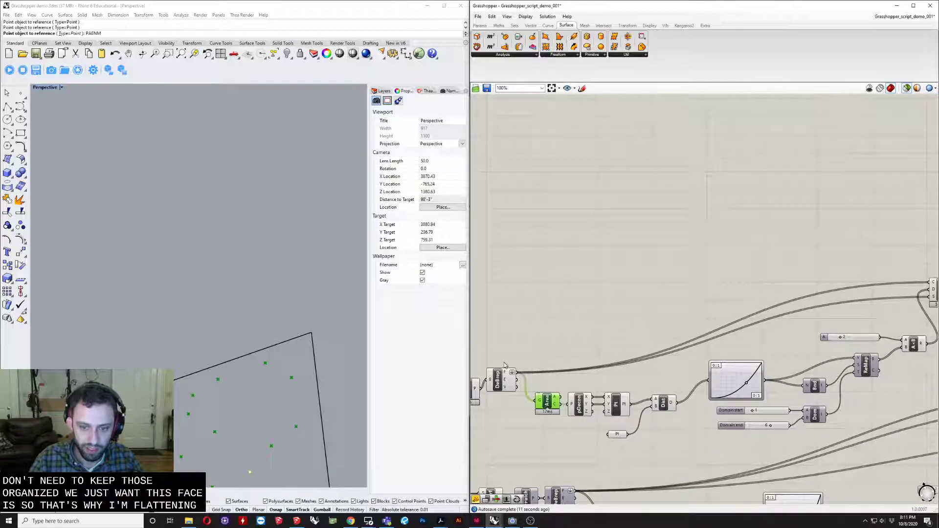
scroll(546, 404, up, 3)
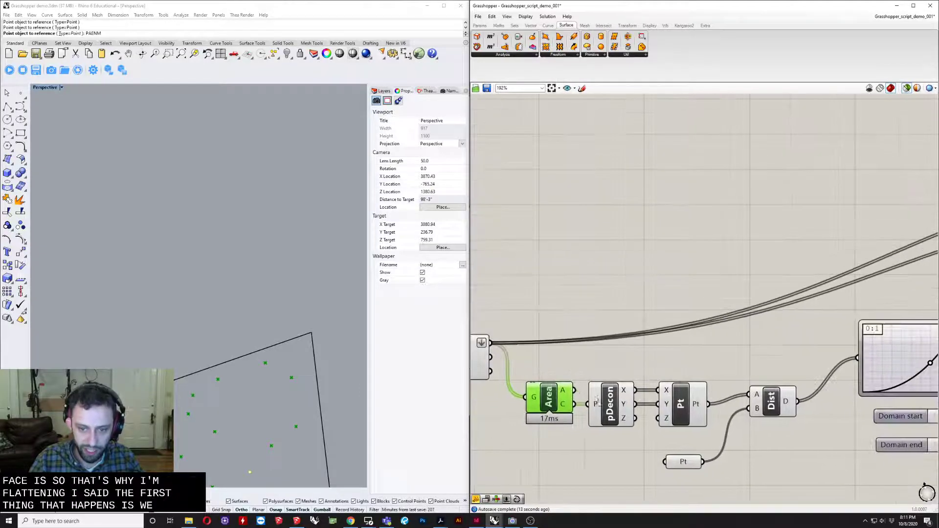
click(695, 412)
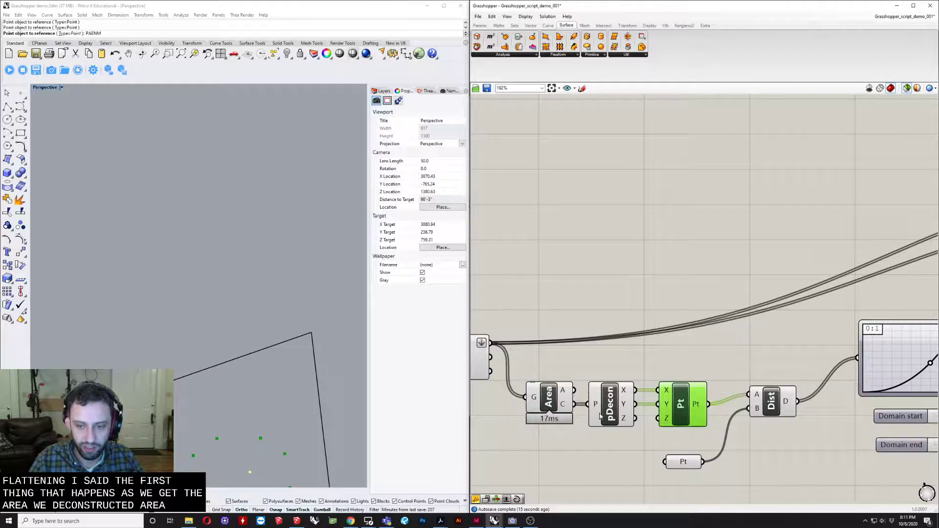
right_drag(641, 412, 592, 426)
click(671, 427)
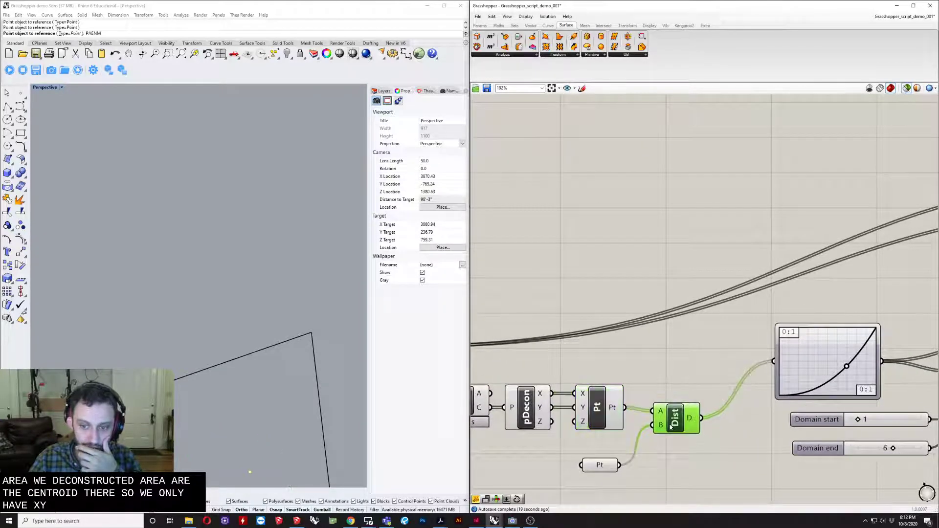
scroll(260, 399, down, 10)
right_drag(267, 399, 242, 427)
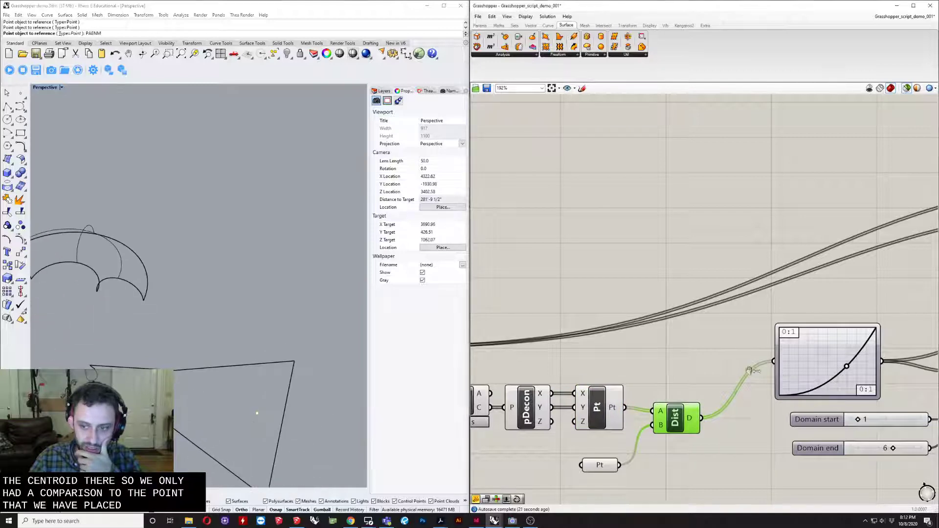
- Shift the Graph Mapper slightly closer to the Distance component and inspect its curve
right_drag(818, 350, 690, 345)
drag(691, 347, 666, 354)
scroll(704, 388, up, 3)
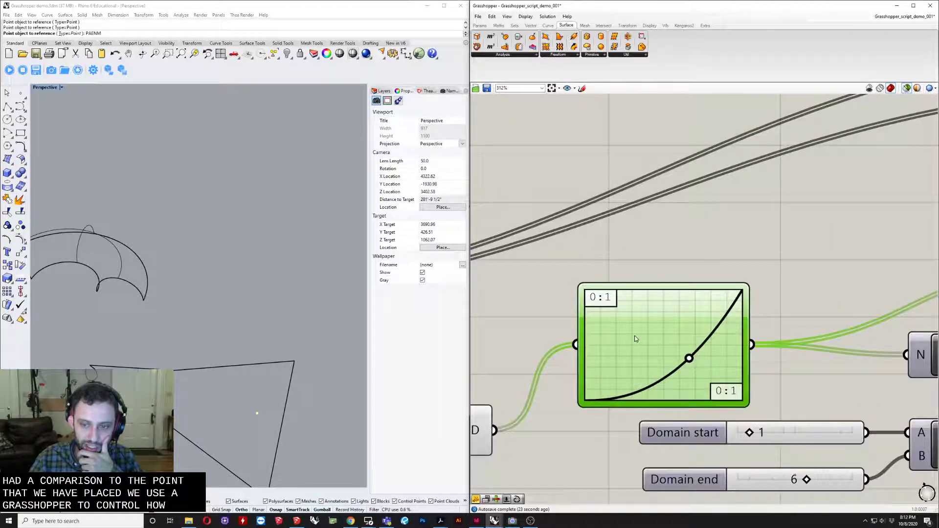
scroll(635, 339, down, 3)
- Move the Domain start and Domain end sliders together with the Construct Domain component slightly right and down
right_drag(866, 349, 653, 361)
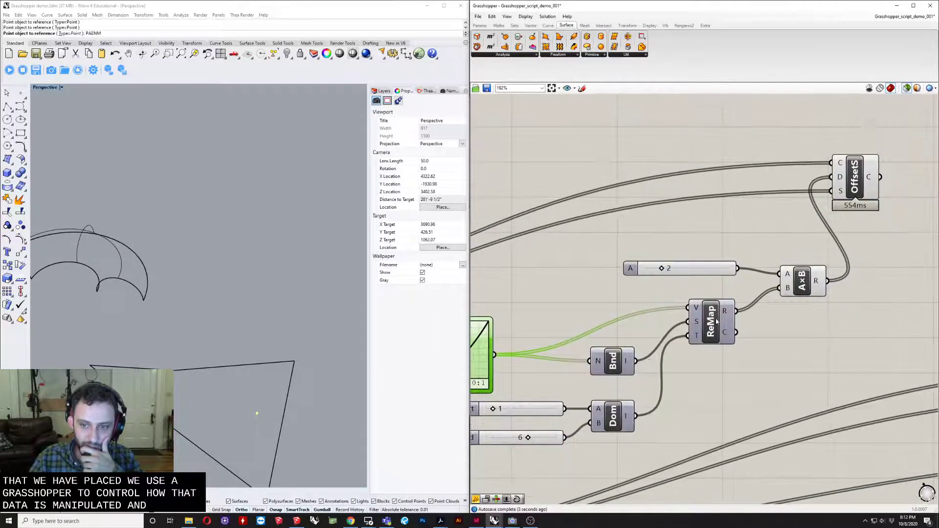
drag(605, 395, 546, 444)
mouse_move(618, 423)
mouse_down()
mouse_move(680, 421)
mouse_move(632, 433)
mouse_up()
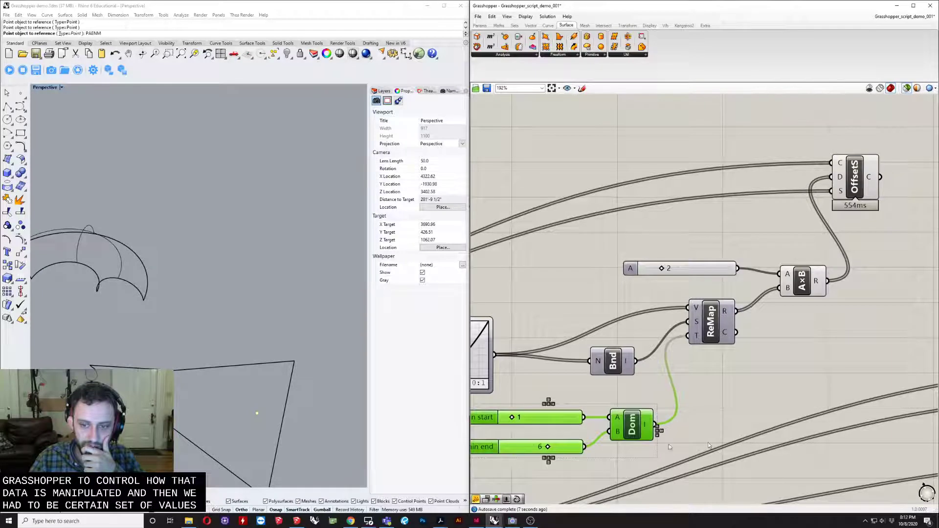
right_drag(708, 445, 649, 451)
right_drag(705, 308, 716, 376)
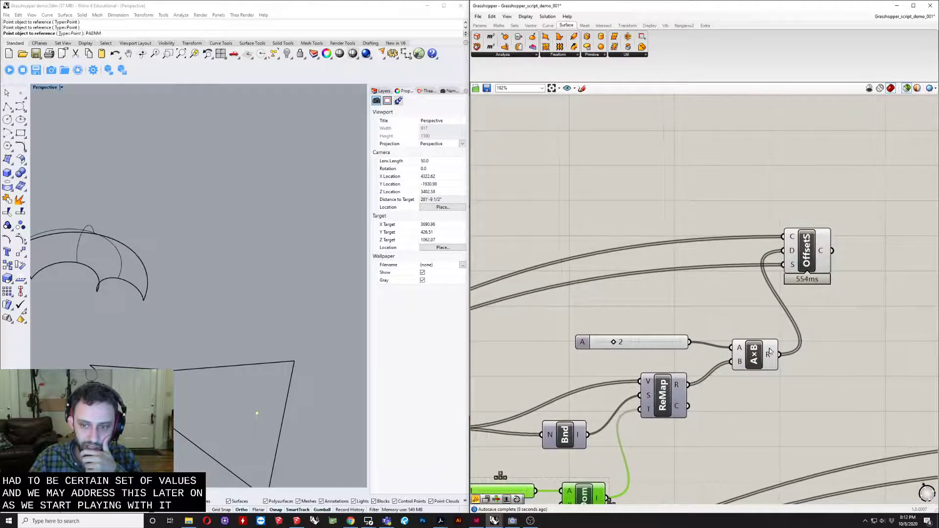
- Move the Offset on Srf component slightly farther right of the Multiplication component
drag(800, 266, 837, 274)
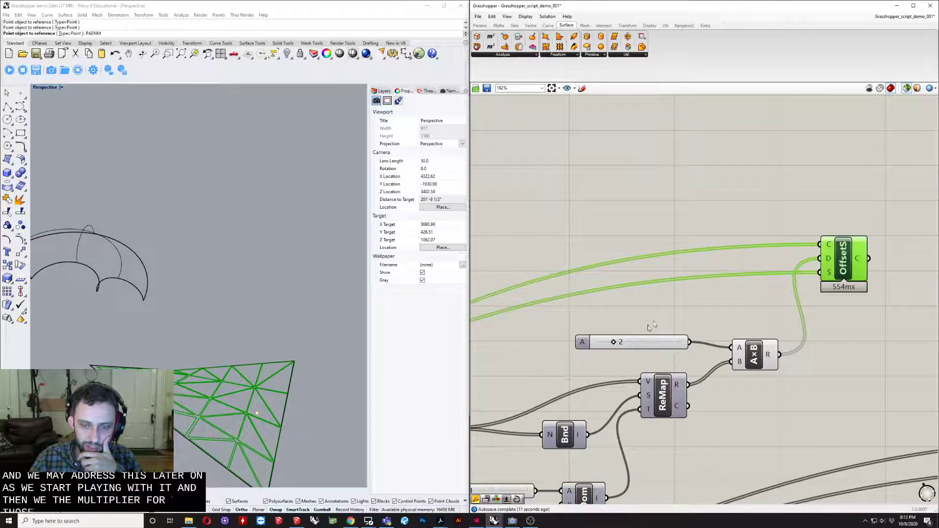
click(656, 335)
scroll(685, 328, down, 6)
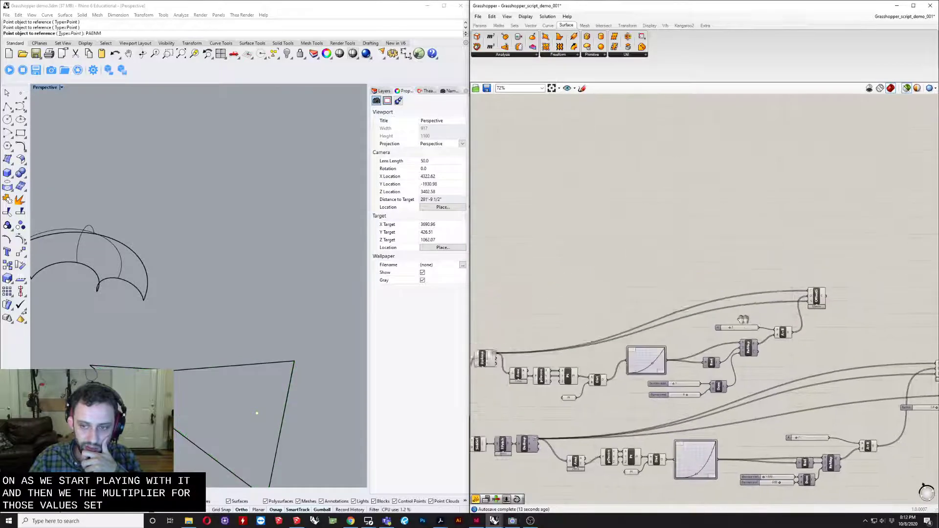
scroll(909, 303, up, 3)
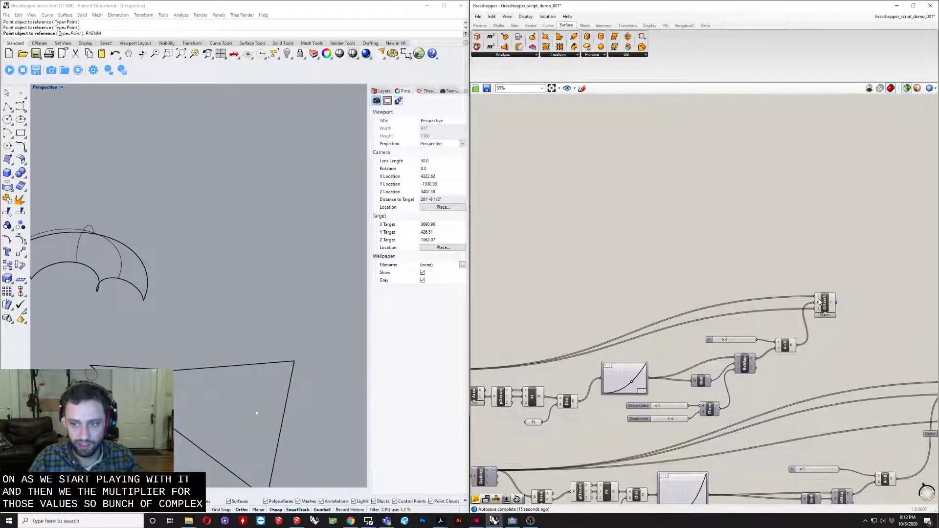
- Preview the Offset on Srf result on the model and review the definition from the offset back to the surface input
click(825, 303)
right_drag(257, 355, 64, 374)
right_drag(670, 249, 781, 225)
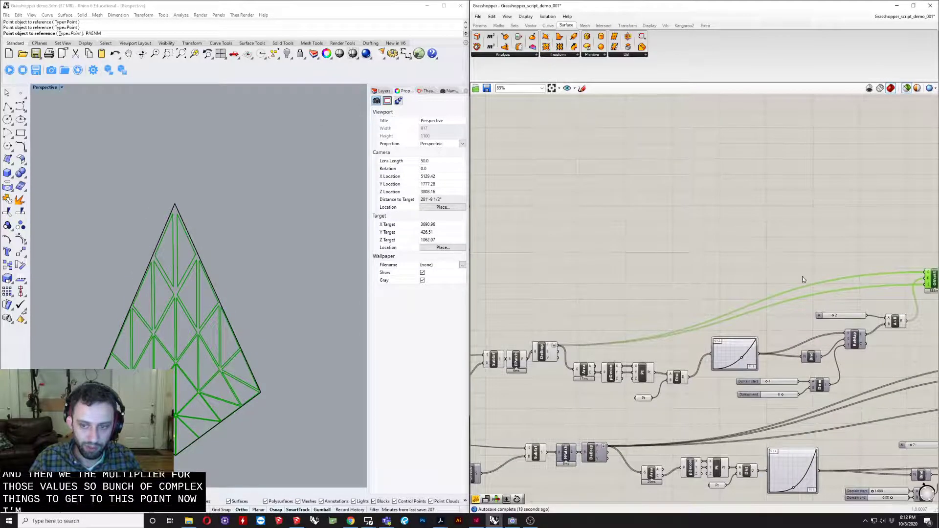
right_drag(804, 275, 611, 274)
scroll(667, 266, down, 3)
scroll(698, 275, up, 3)
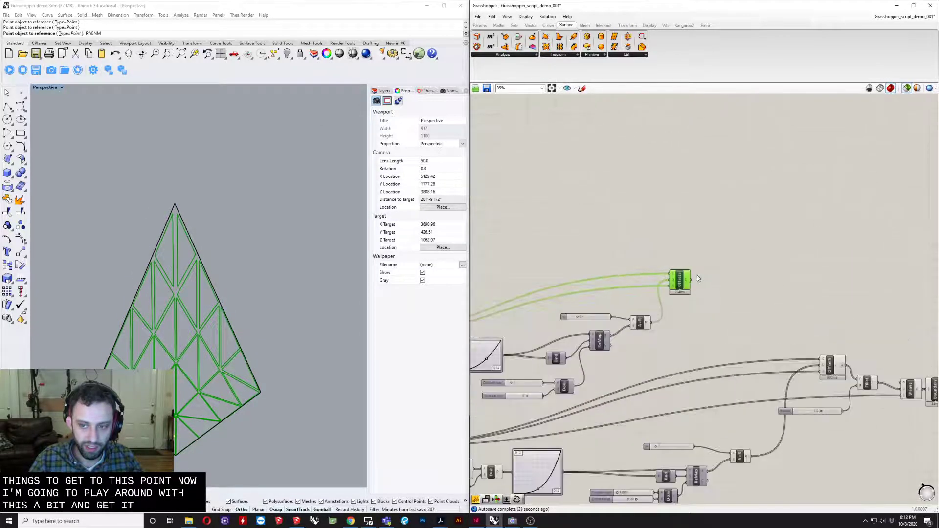
right_drag(732, 302, 759, 350)
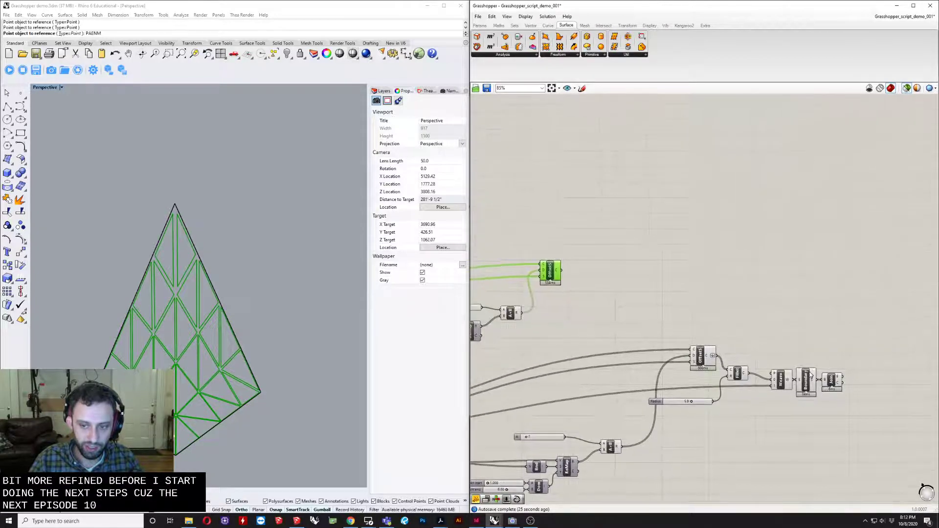
right_drag(606, 322, 749, 332)
scroll(690, 280, up, 4)
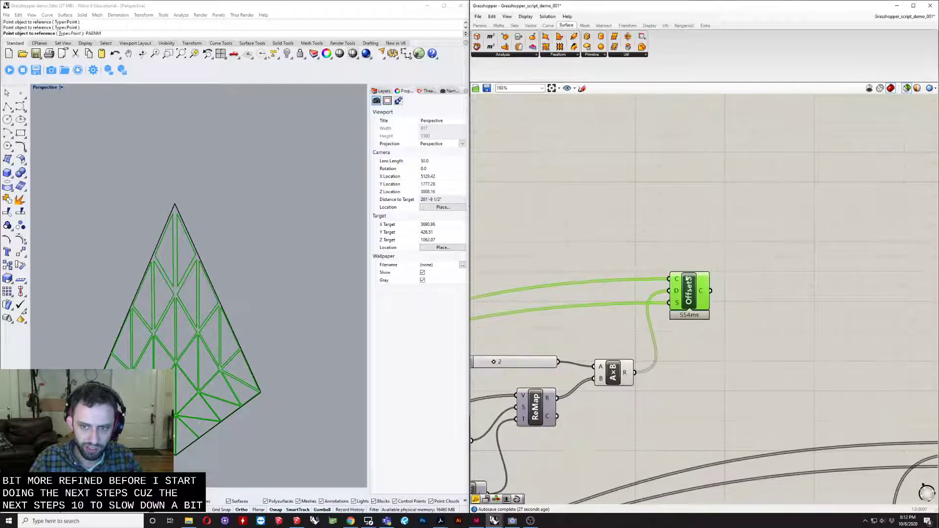
scroll(657, 284, down, 3)
right_drag(657, 284, 754, 277)
scroll(754, 277, down, 2)
right_drag(482, 338, 648, 322)
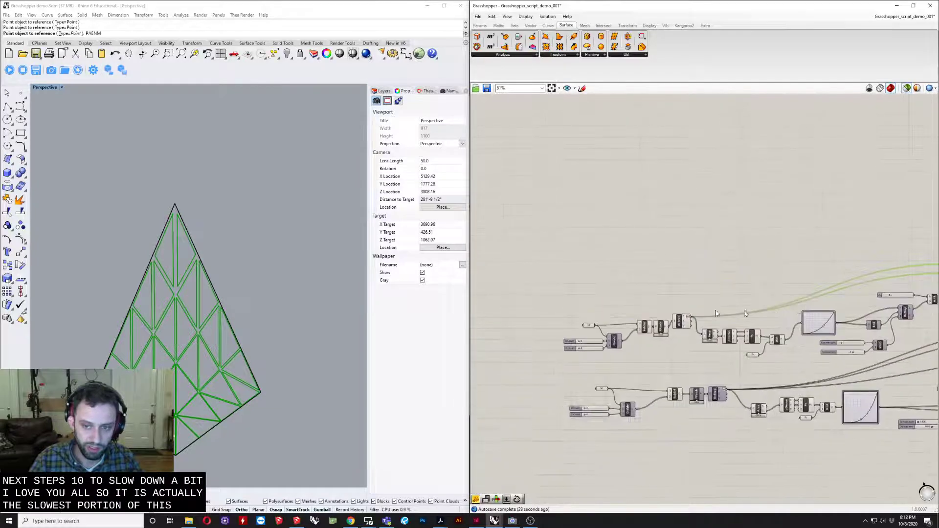
scroll(649, 322, up, 3)
scroll(530, 354, up, 3)
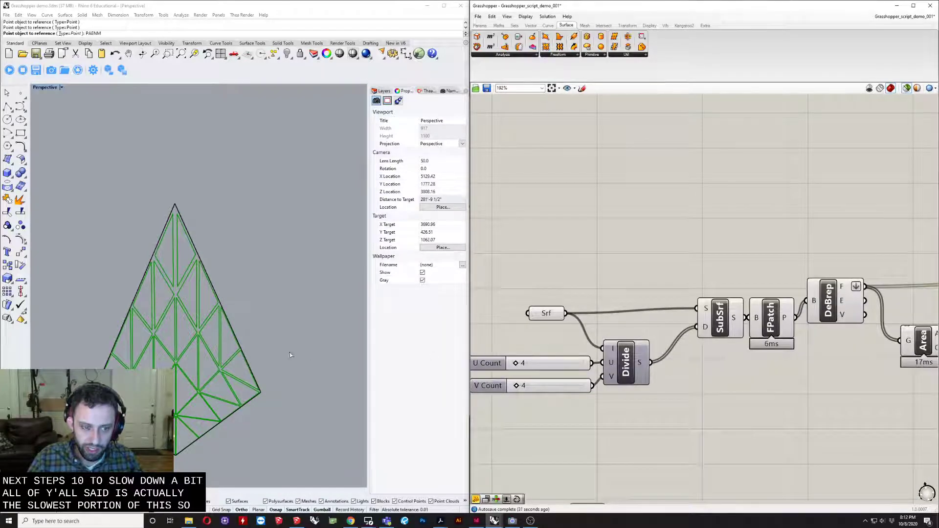
- Set the U Count and V Count sliders feeding the Divide component of the upper definition to 6 each
right_drag(337, 352, 211, 346)
scroll(200, 359, up, 8)
right_drag(580, 370, 642, 375)
click(612, 369)
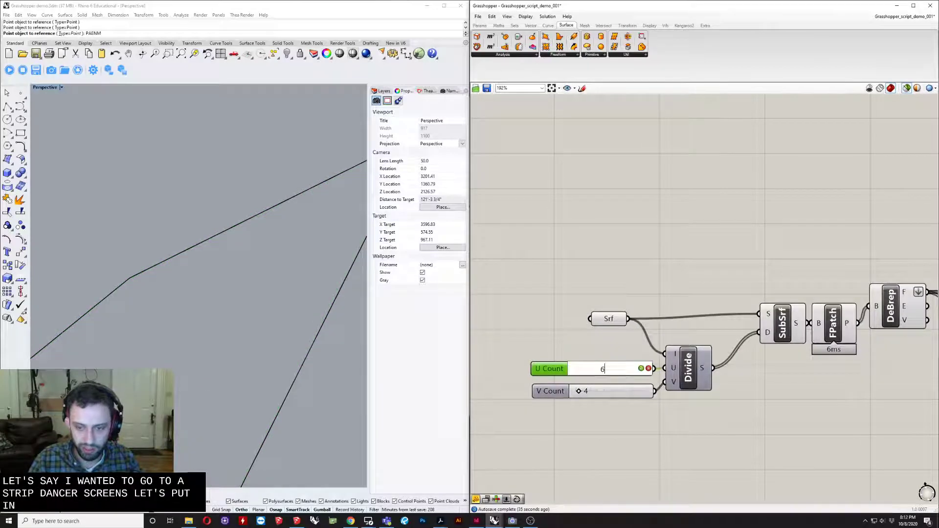
text(6)
key(Return)
double_click(610, 390)
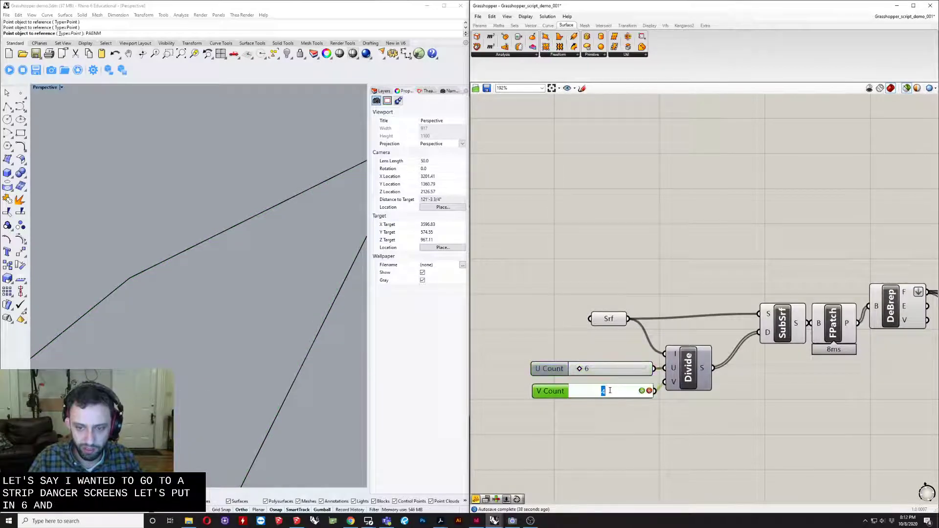
text(6)
key(Return)
- Preview the Offset on Srf result and examine the denser triangulated panels across the surface
scroll(646, 304, down, 3)
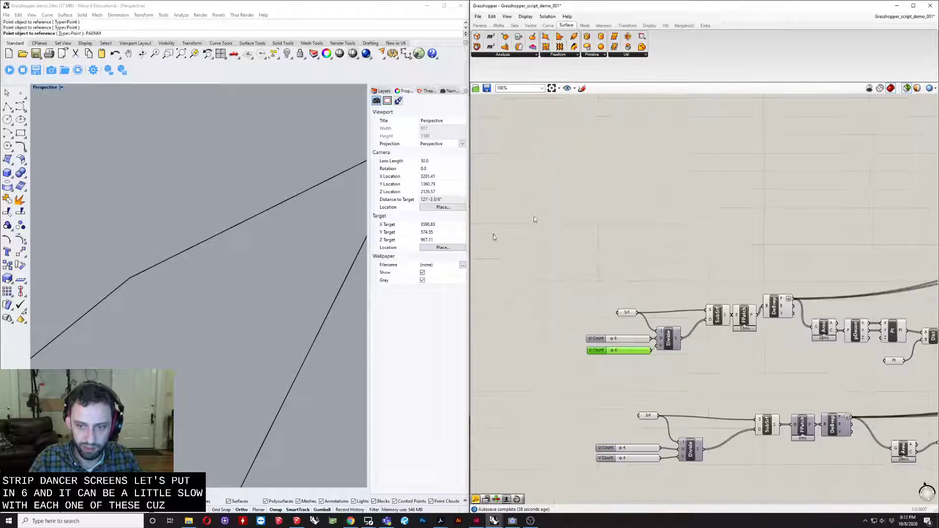
scroll(690, 260, down, 4)
right_drag(691, 260, 516, 289)
right_drag(802, 268, 753, 268)
scroll(752, 268, up, 7)
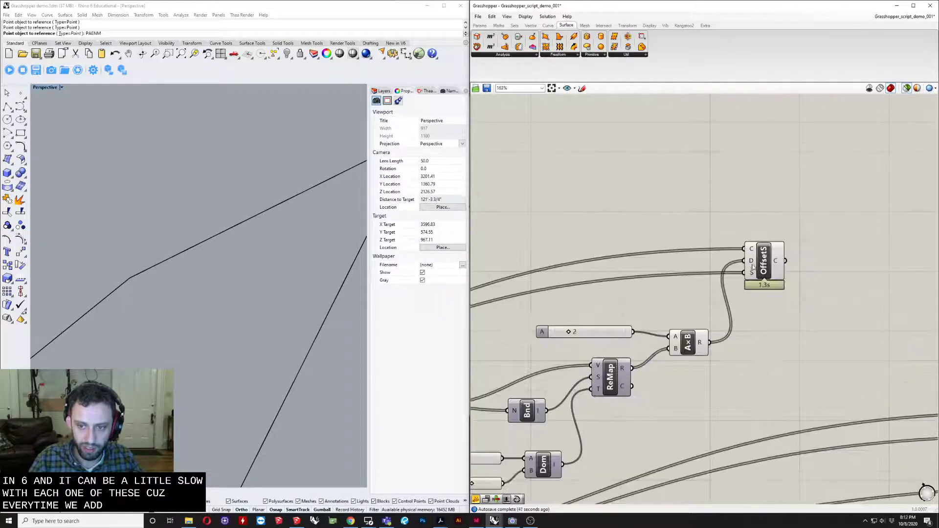
click(766, 271)
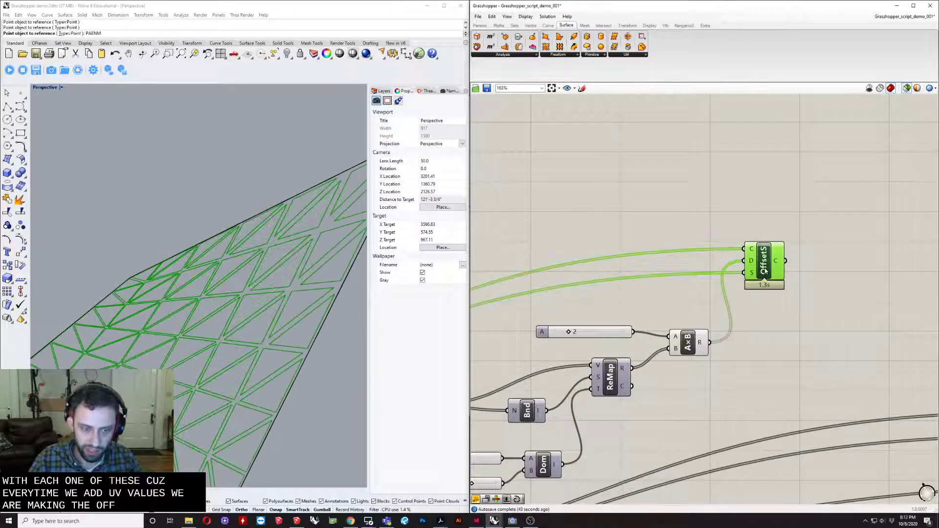
right_drag(181, 304, 284, 254)
scroll(232, 284, down, 6)
right_drag(174, 335, 110, 339)
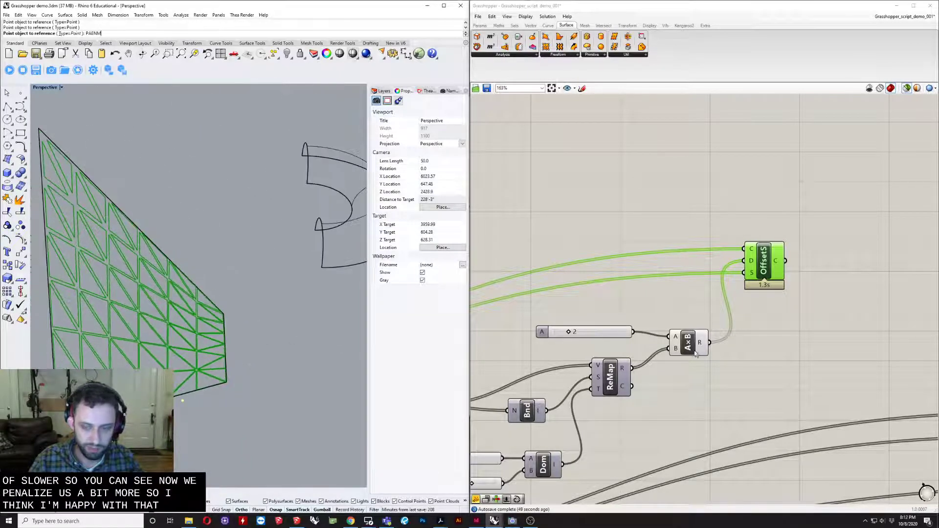
- Compare the offset width on the smallest panels near the attractor point with that on the largest panels
right_drag(675, 353, 765, 326)
right_drag(232, 320, 259, 346)
scroll(240, 352, up, 10)
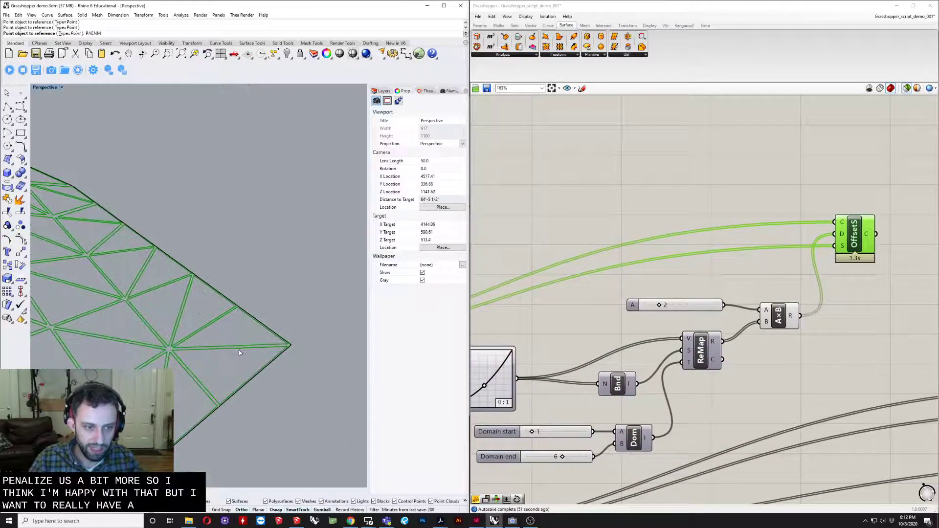
scroll(239, 347, down, 3)
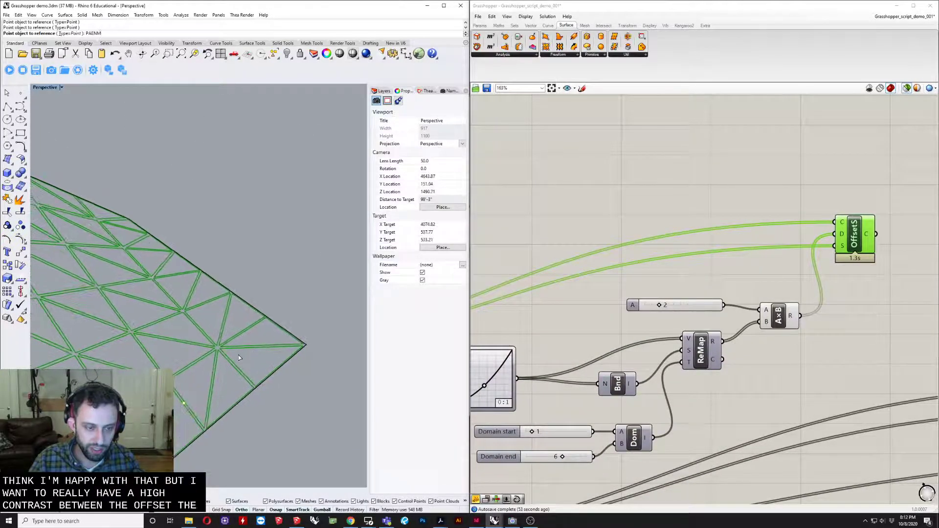
scroll(240, 358, down, 6)
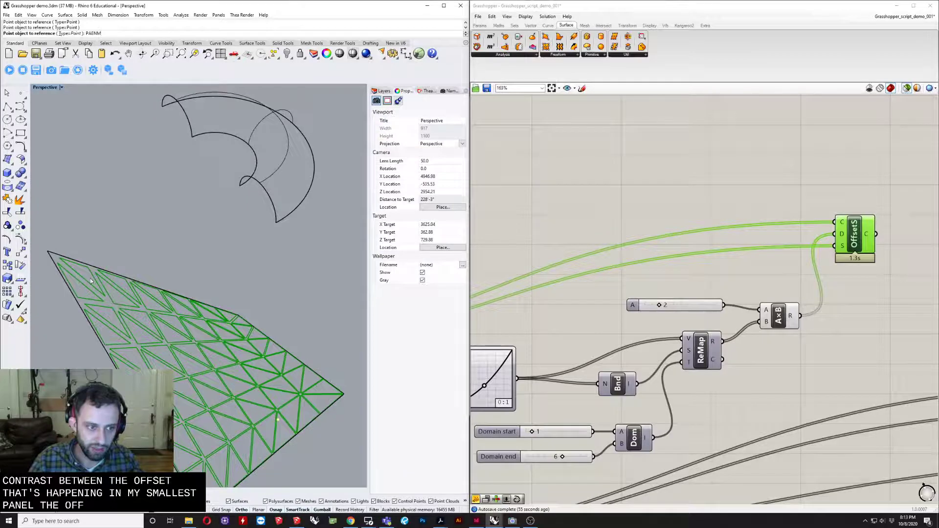
shift+right_drag(337, 416, 303, 390)
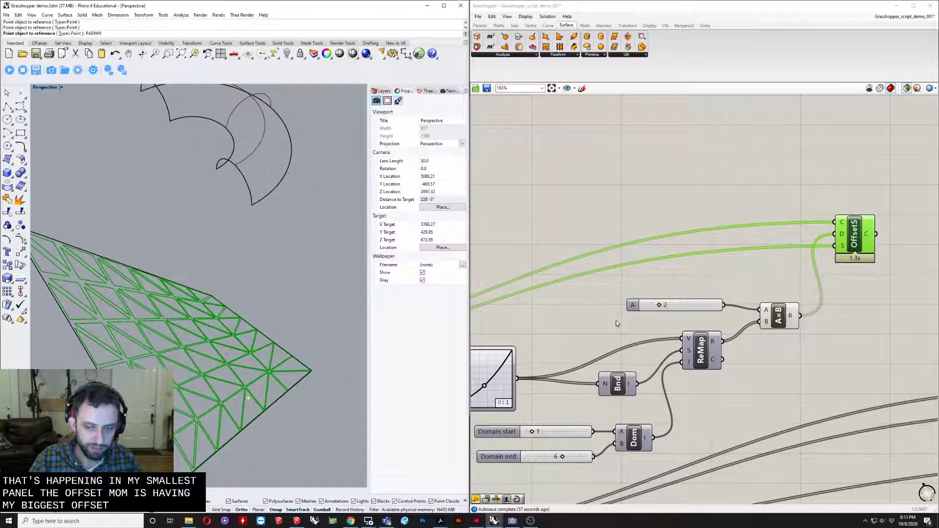
- Set the multiplication factor slider A to 4 and preview the Offset on Srf result on the surface
right_drag(668, 332, 643, 337)
scroll(648, 310, up, 4)
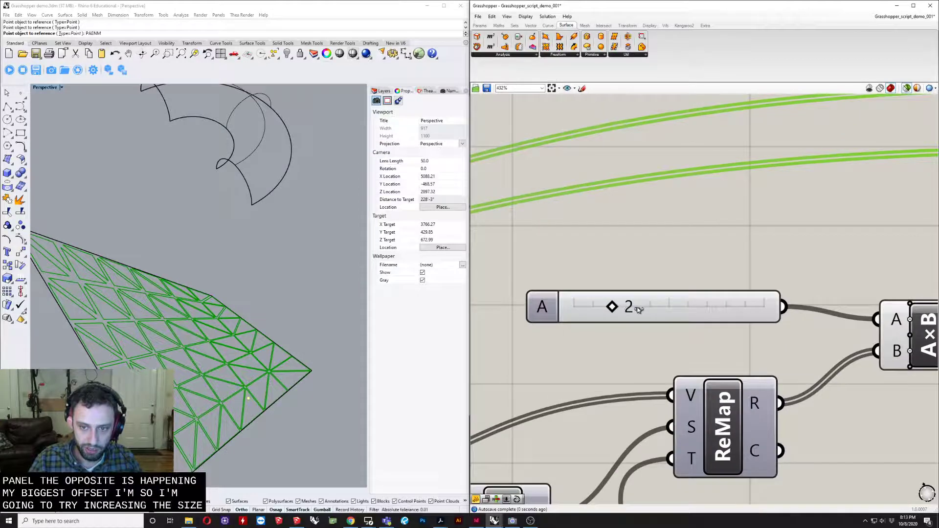
drag(639, 309, 656, 308)
scroll(623, 256, down, 4)
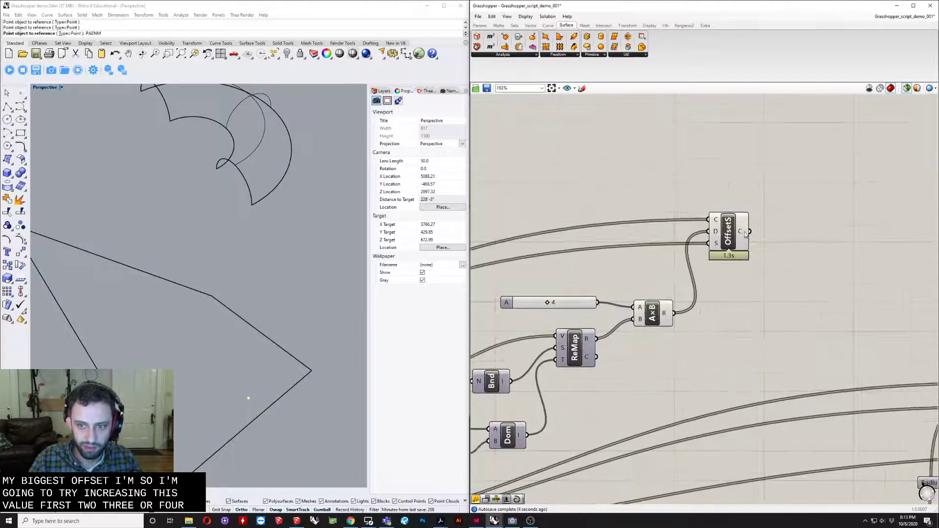
click(746, 234)
right_drag(283, 369, 179, 192)
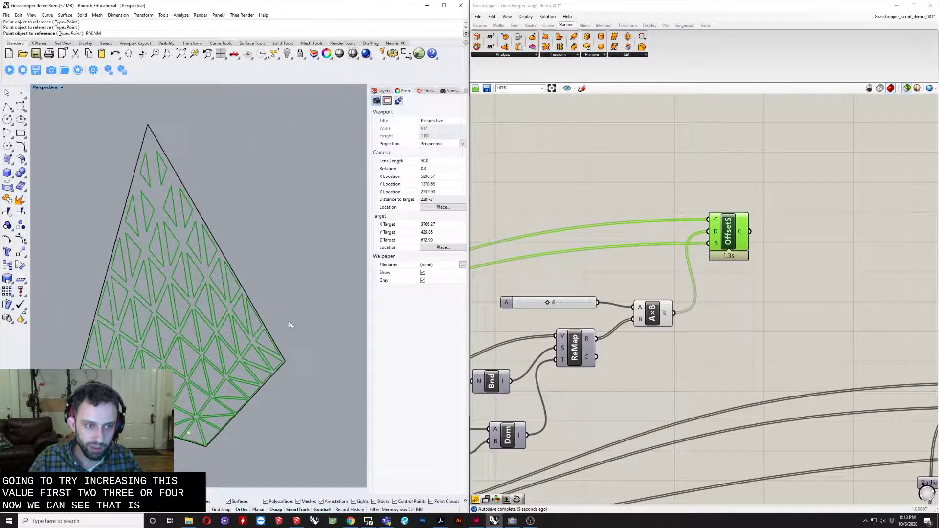
shift+right_drag(222, 385, 246, 327)
- Test the offset falloff by steepening the Graph Mapper curve and bringing its handle back near the starting shape
right_drag(599, 360, 793, 331)
scroll(632, 425, up, 5)
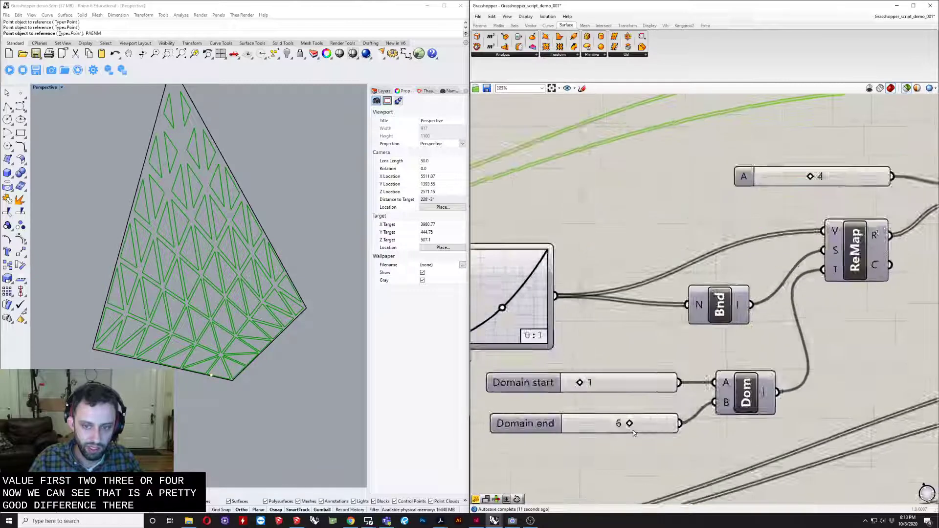
scroll(626, 424, down, 3)
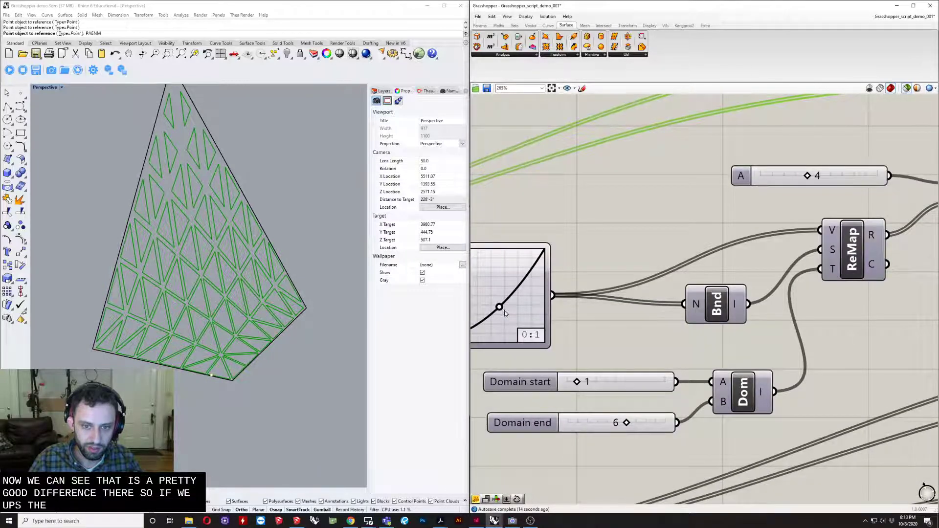
drag(523, 320, 520, 321)
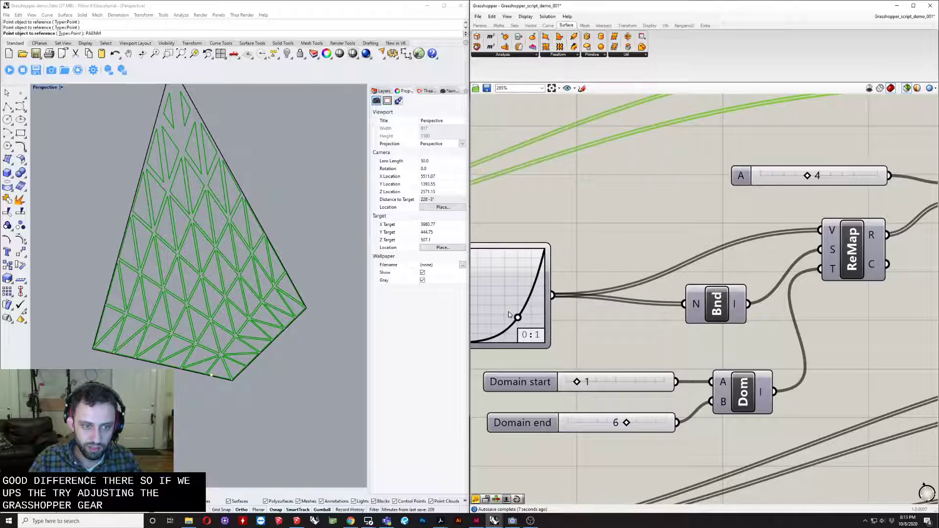
drag(509, 314, 506, 311)
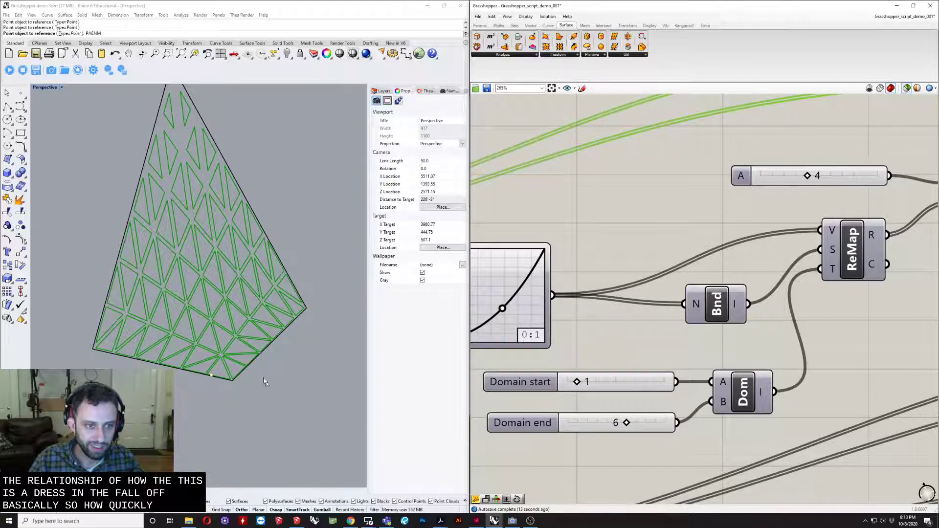
- Set the Domain end slider to 7 and preview the Offset on Srf result around the largest offsets
right_drag(237, 365, 140, 270)
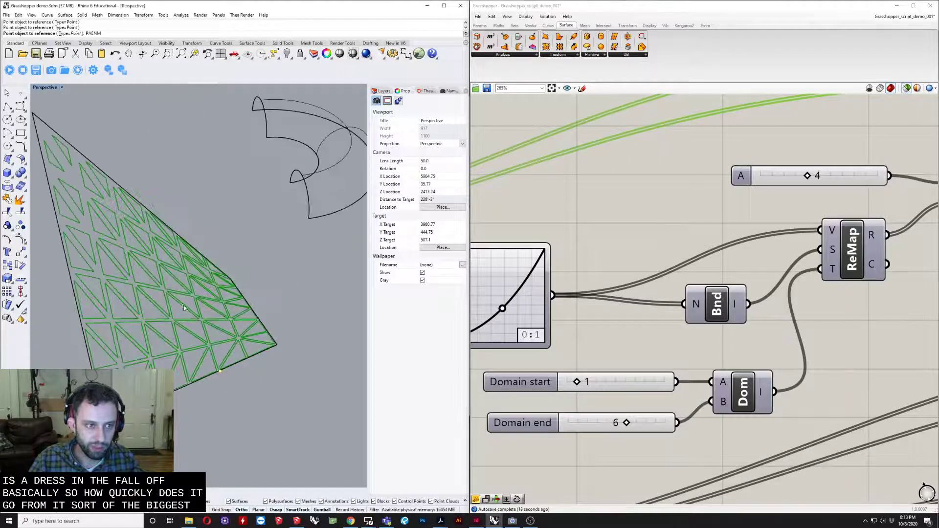
scroll(636, 421, up, 5)
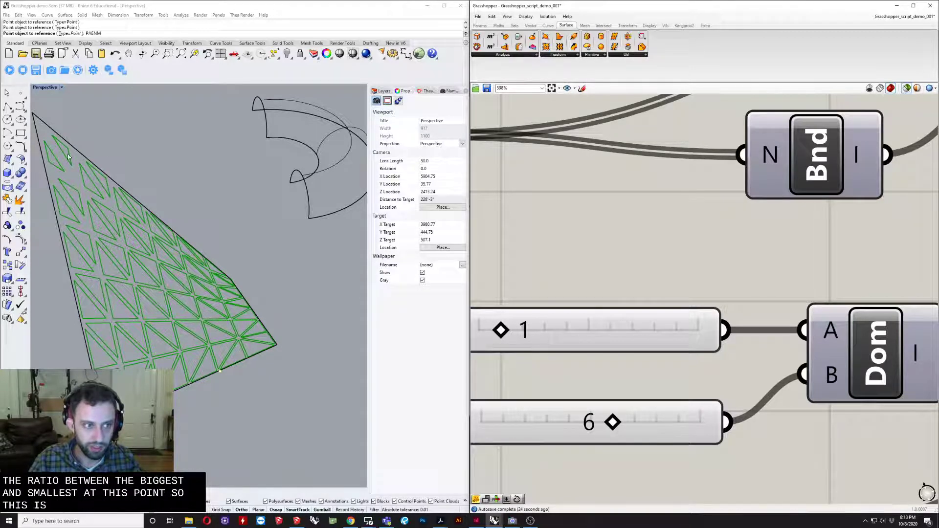
double_click(625, 421)
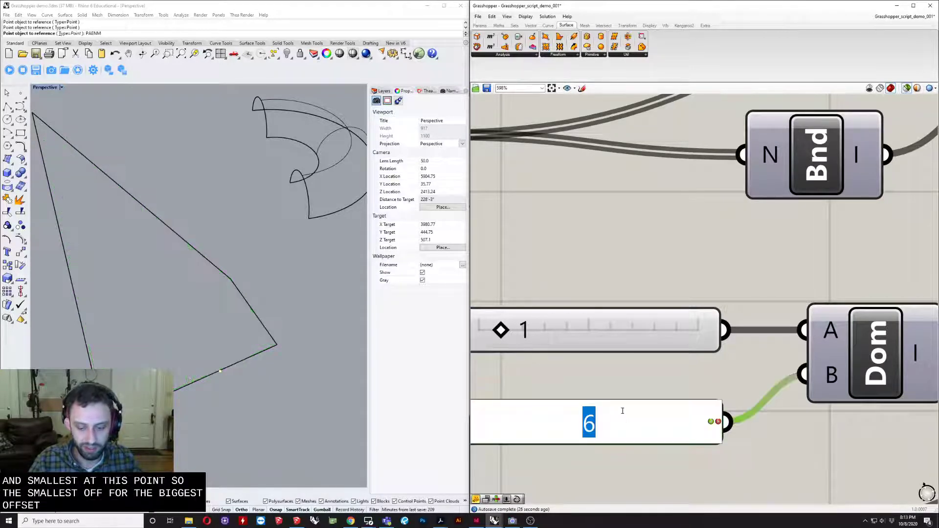
key(Return)
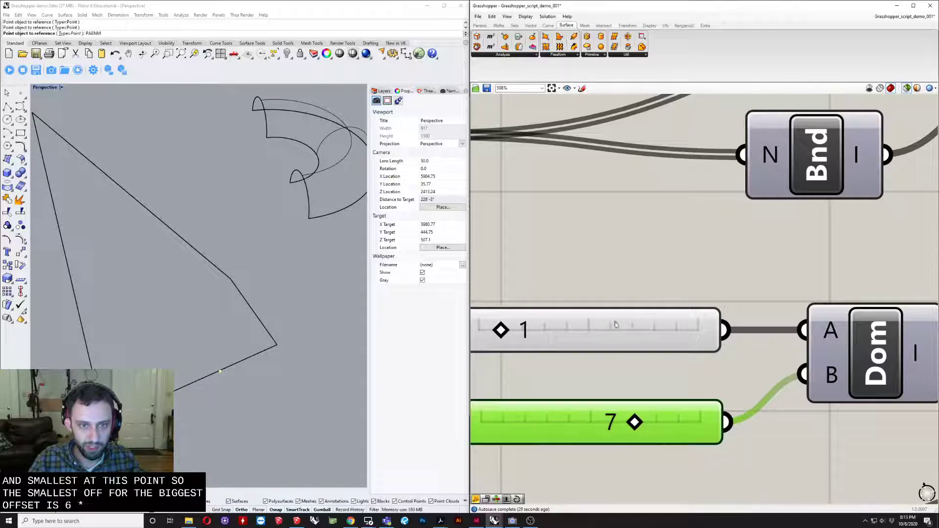
scroll(630, 295, down, 5)
right_drag(888, 198, 690, 309)
click(774, 243)
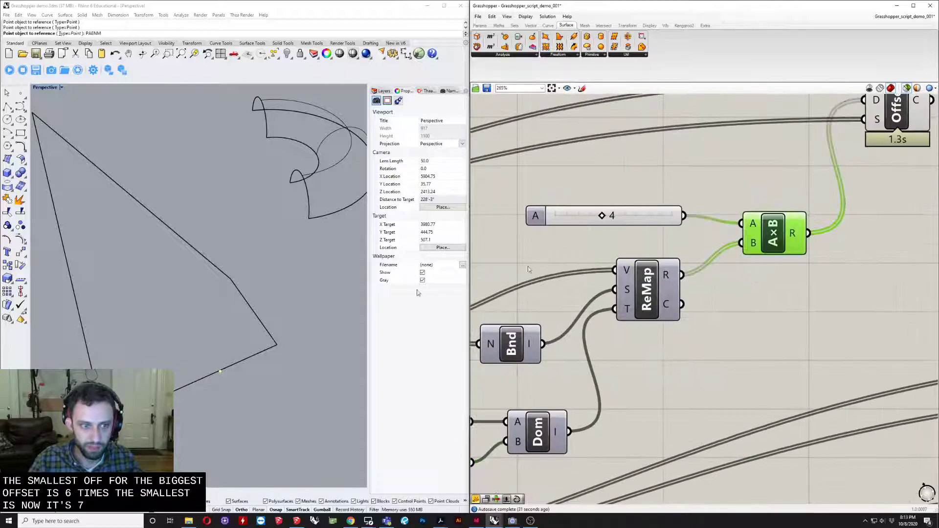
click(908, 118)
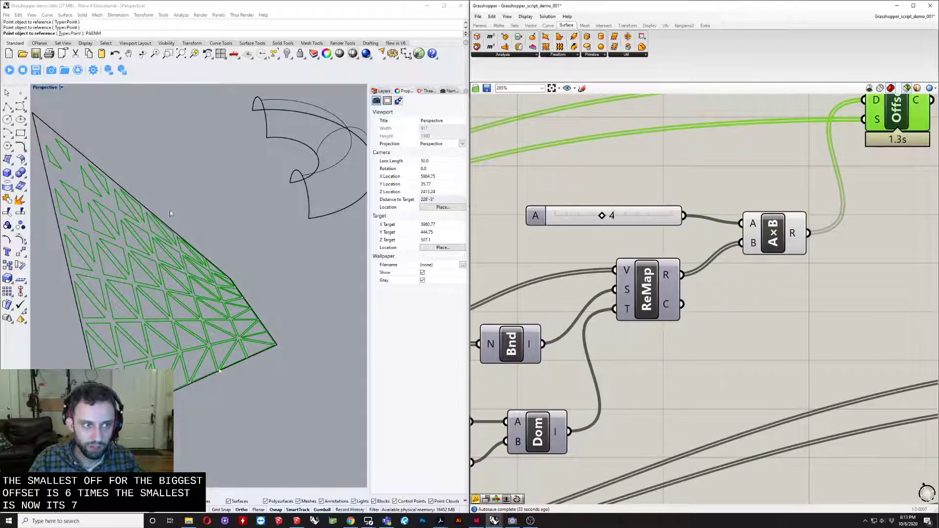
scroll(170, 214, up, 8)
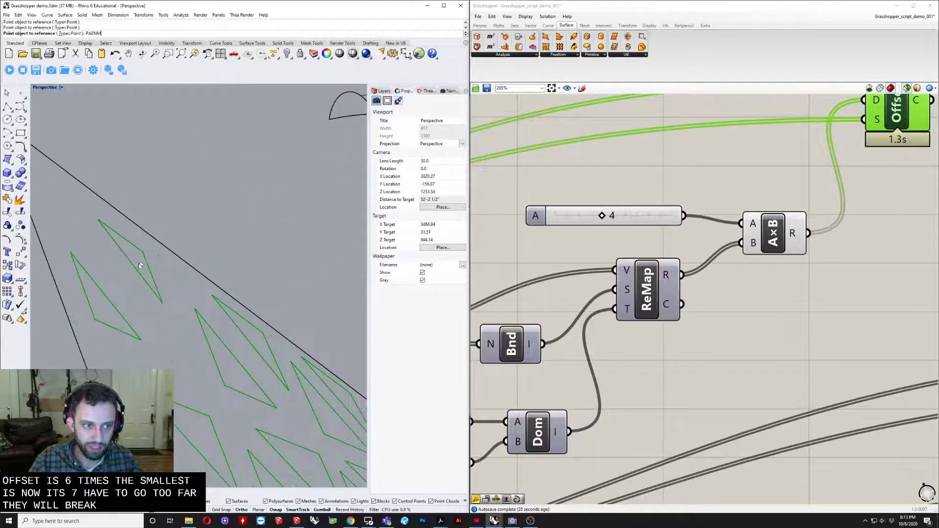
- Set the multiplication factor slider A to 5 and preview the Offset on Srf openings
double_click(622, 215)
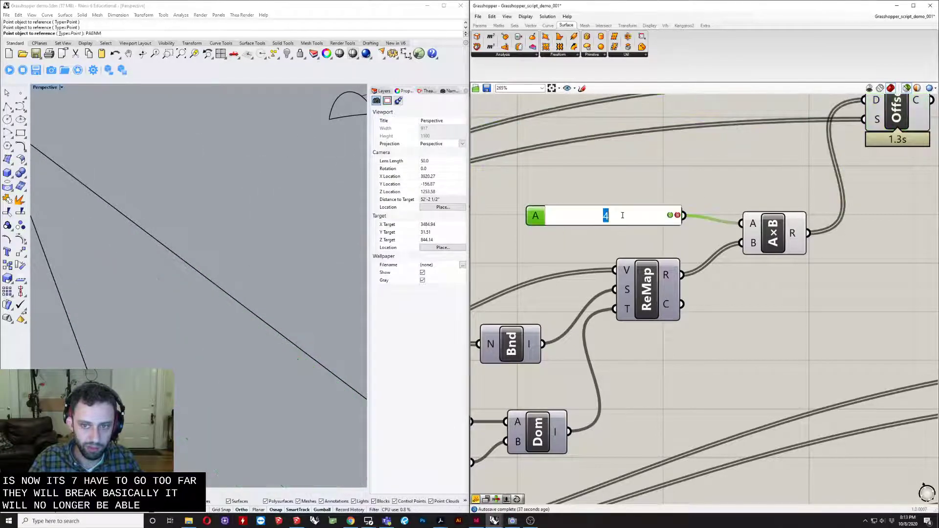
text(5)
key(Return)
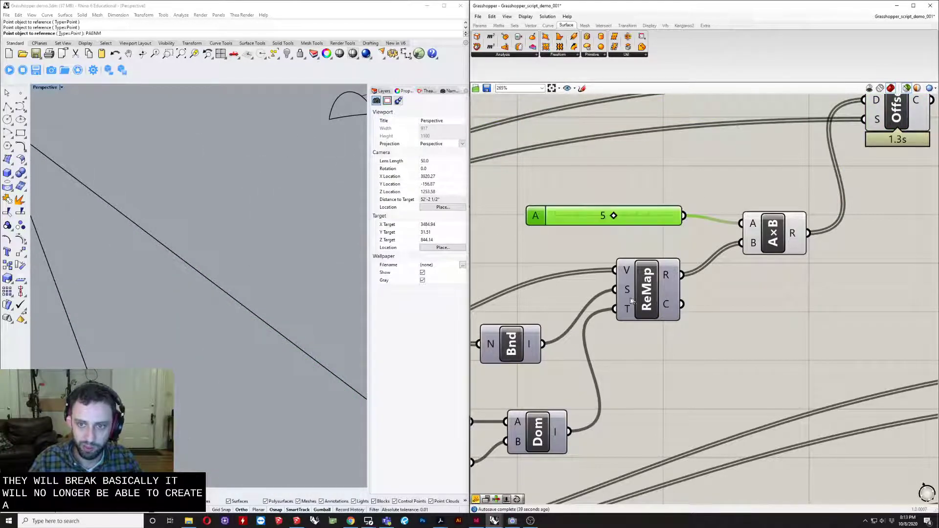
click(876, 126)
right_drag(244, 288, 219, 282)
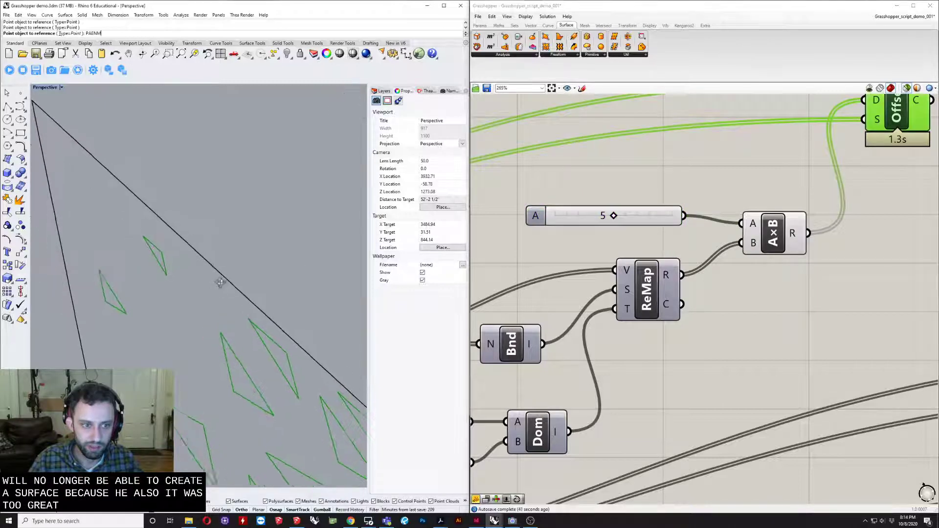
- Test the attractor by moving its point across the surface to the opposite corner and back
scroll(219, 281, down, 14)
right_drag(242, 319, 315, 381)
scroll(243, 348, down, 9)
scroll(294, 373, up, 7)
scroll(293, 373, up, 6)
shift+right_drag(298, 271, 274, 351)
scroll(223, 285, down, 8)
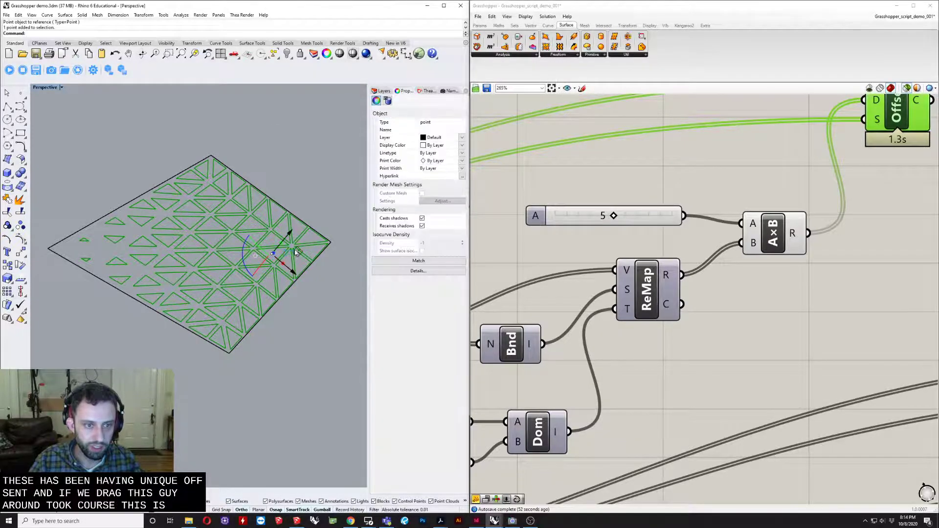
drag(295, 251, 136, 250)
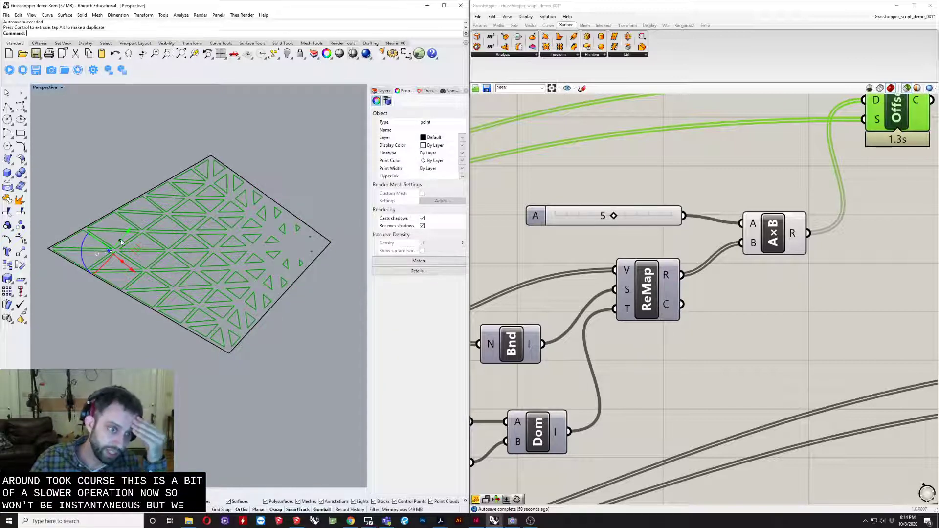
drag(135, 250, 321, 247)
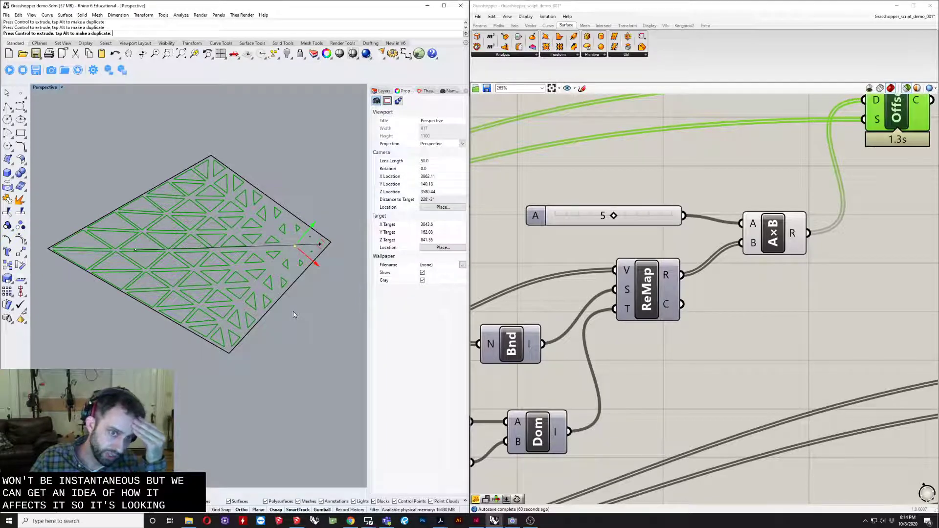
- Move the attractor point across the surface to the area near the elongated corner
drag(294, 315, 296, 313)
right_drag(311, 319, 280, 230)
drag(291, 203, 141, 277)
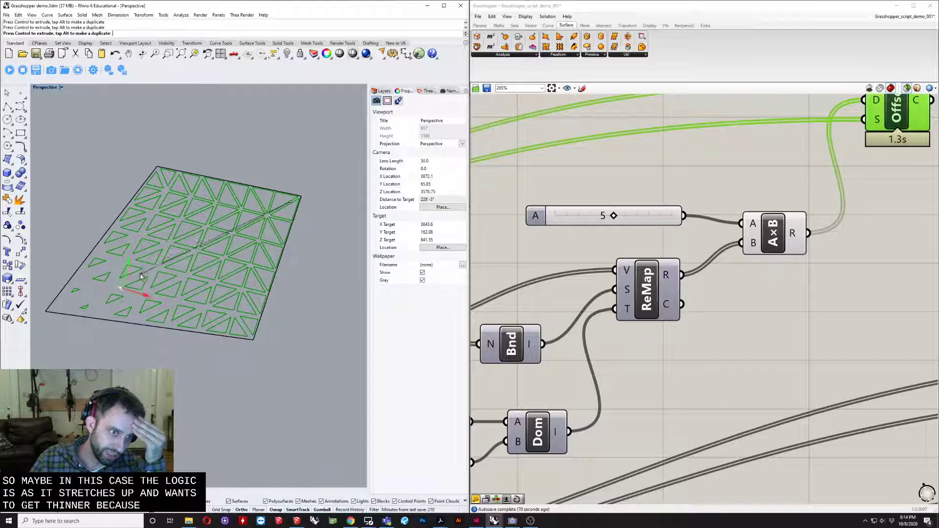
- Restore the four-viewport layout and nudge the attractor point in the Top view to about the centre of a corner panel
double_click(43, 89)
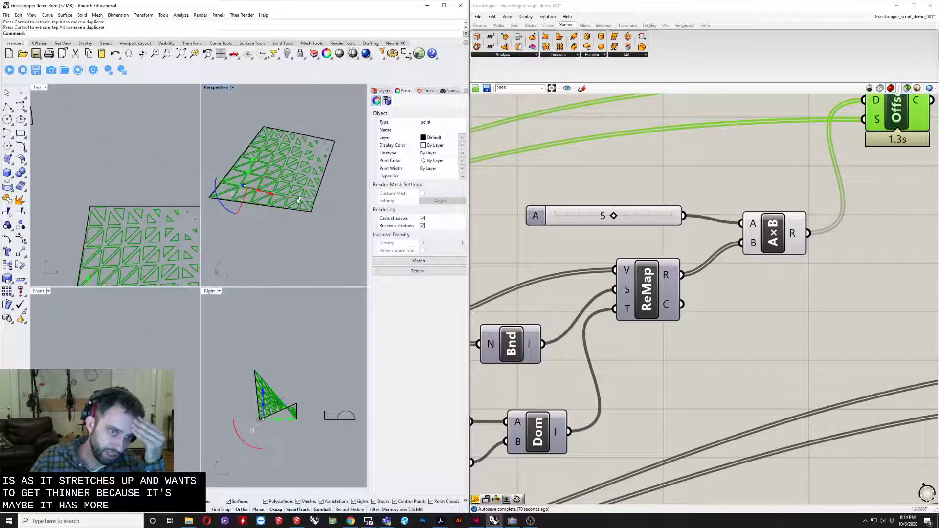
scroll(299, 199, up, 3)
scroll(154, 233, up, 4)
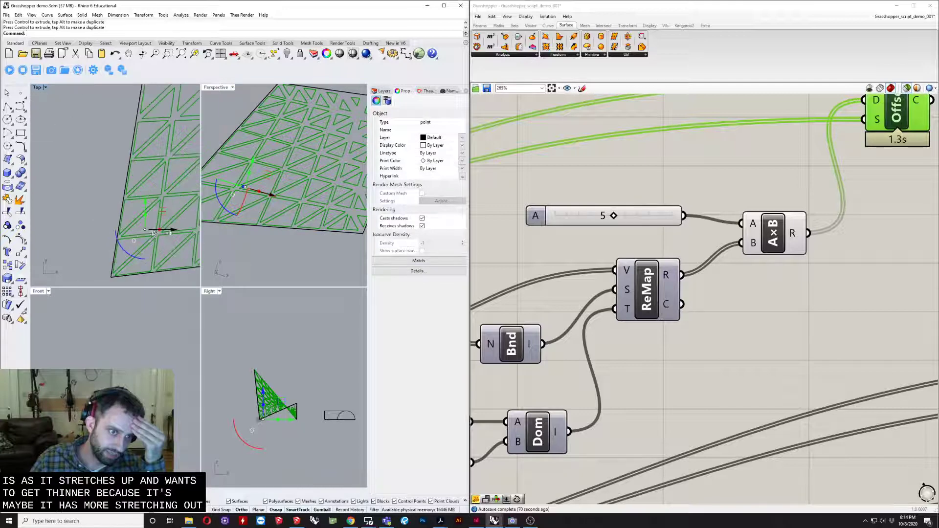
drag(173, 214, 176, 219)
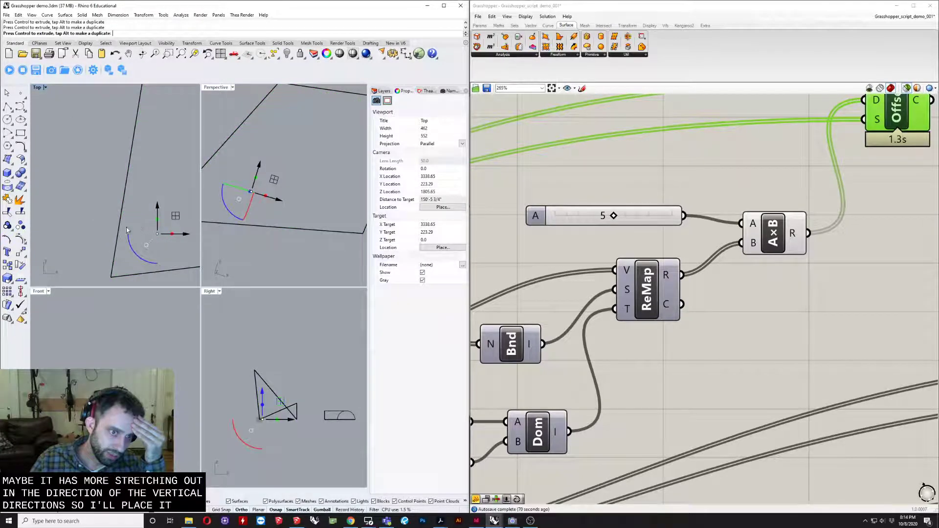
scroll(92, 230, down, 8)
scroll(164, 176, up, 5)
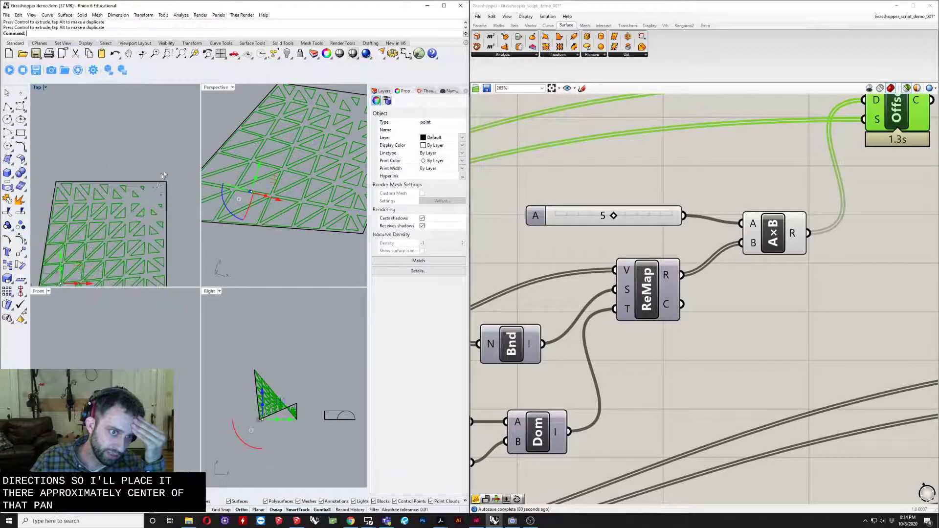
- Switch the Perspective view to Wireframe display and look over the triangular openings across the whole surface
key(ctrl+alt+w)
scroll(297, 145, down, 6)
right_drag(297, 145, 293, 282)
scroll(311, 196, up, 5)
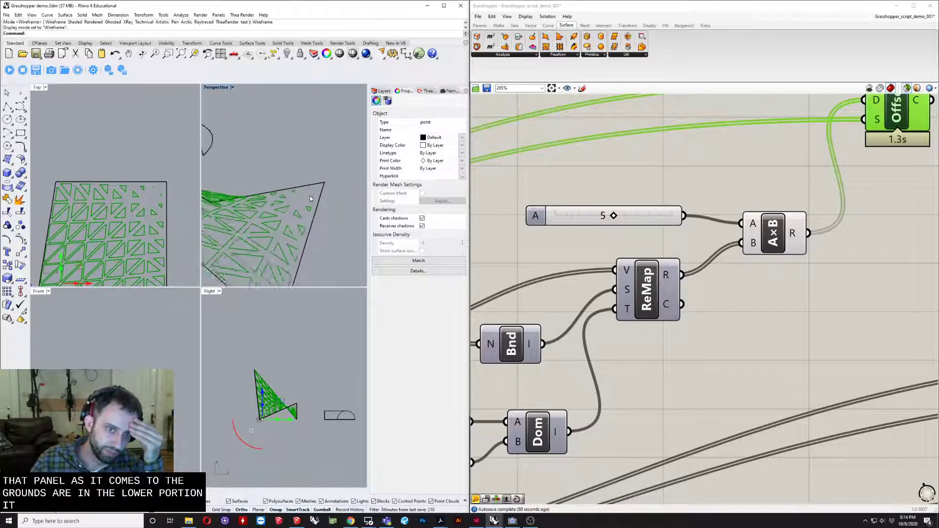
right_drag(308, 195, 296, 216)
right_drag(243, 186, 308, 191)
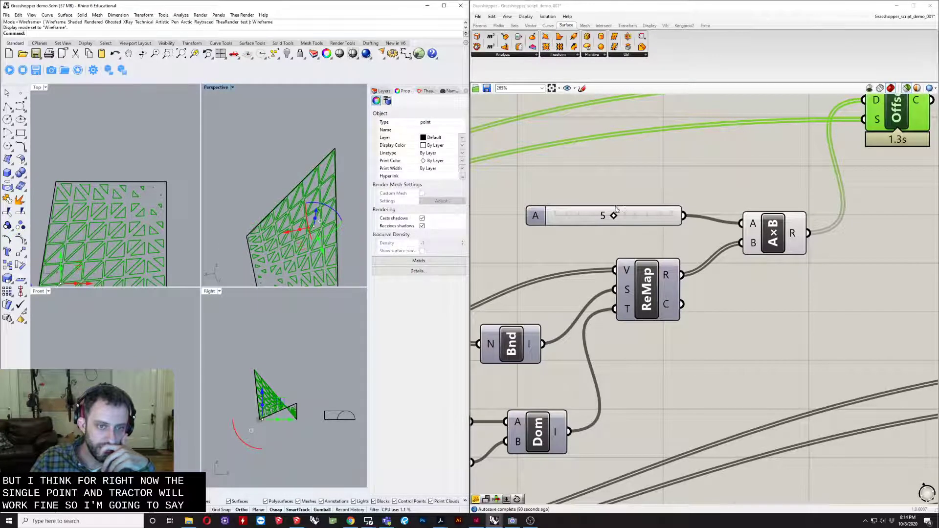
- Add a Fillet component after the upper Offset on Srf component
scroll(618, 210, down, 5)
right_drag(655, 234, 576, 273)
scroll(603, 194, up, 1)
click(615, 283)
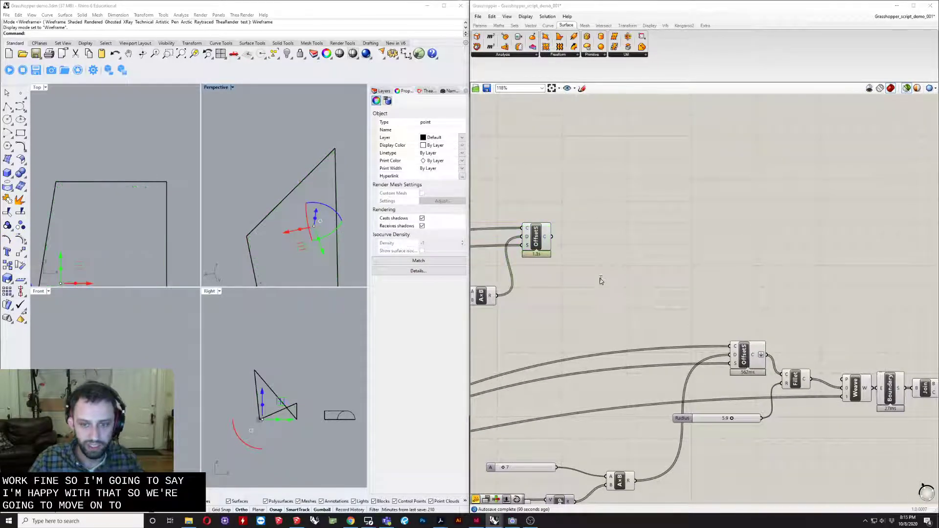
double_click(599, 277)
text(fi)
key(Return)
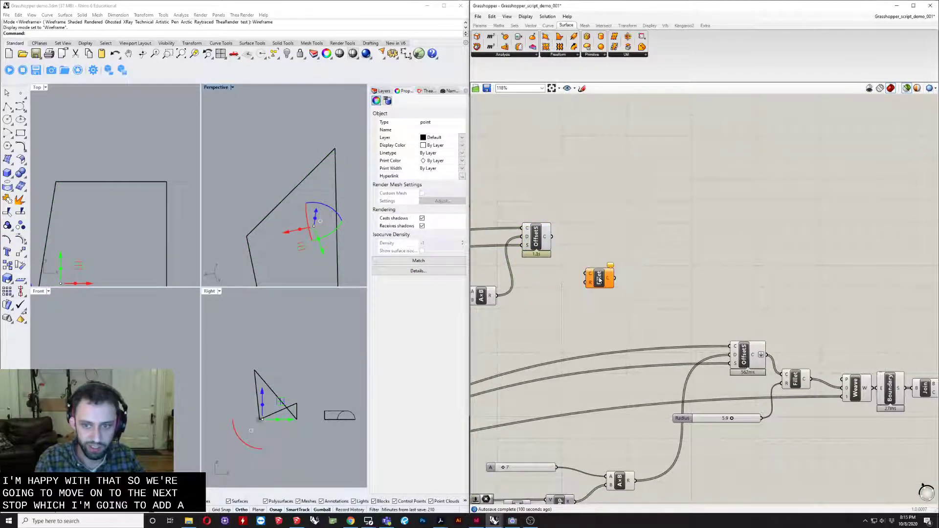
- Add a number slider of 2 for the Fillet radius and feed the upper Offset on Srf curves into the Fillet
scroll(602, 277, up, 2)
double_click(531, 351)
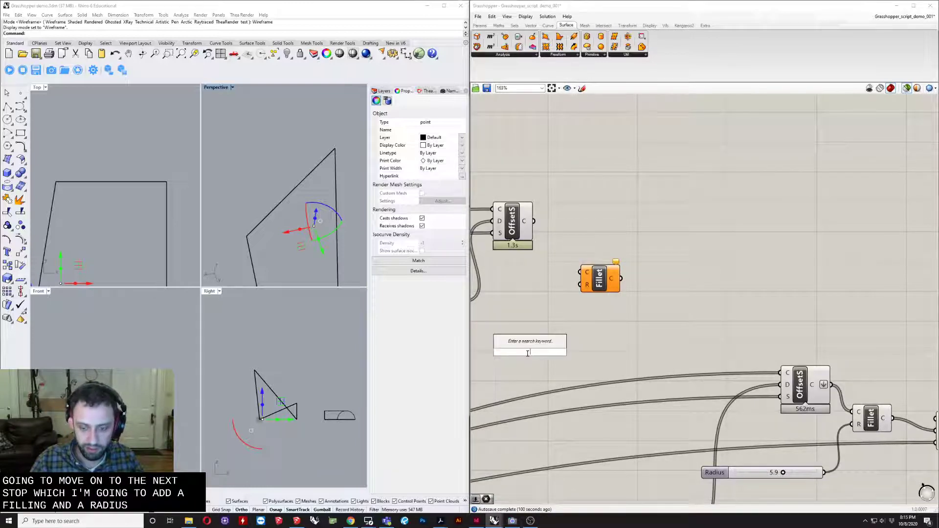
text(2)
key(Return)
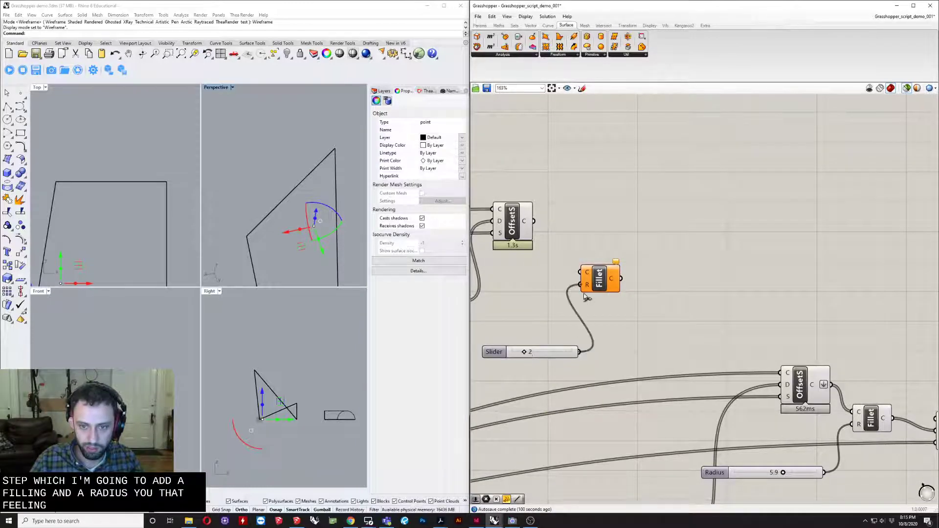
drag(538, 221, 637, 253)
scroll(262, 192, up, 5)
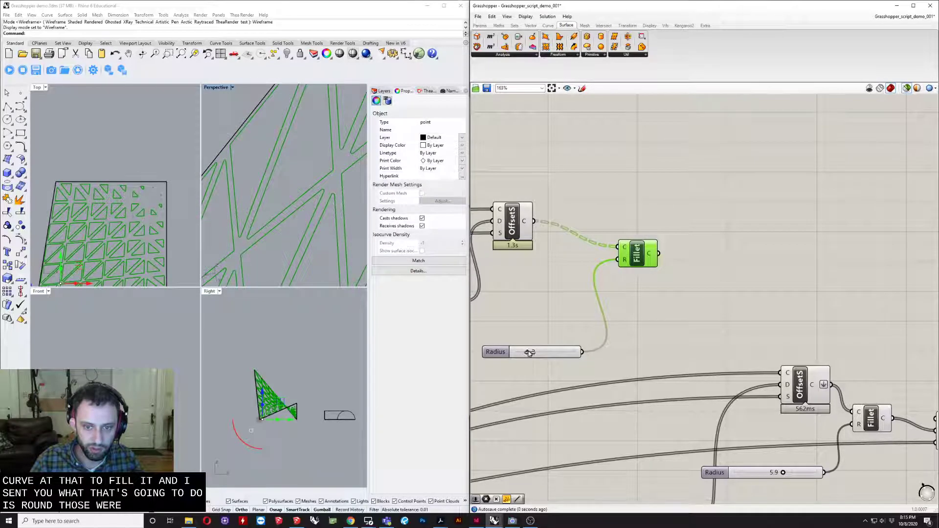
- Try a fillet radius of 10 and check the rounded openings in the Perspective and Top views
drag(529, 352, 575, 352)
scroll(299, 184, down, 5)
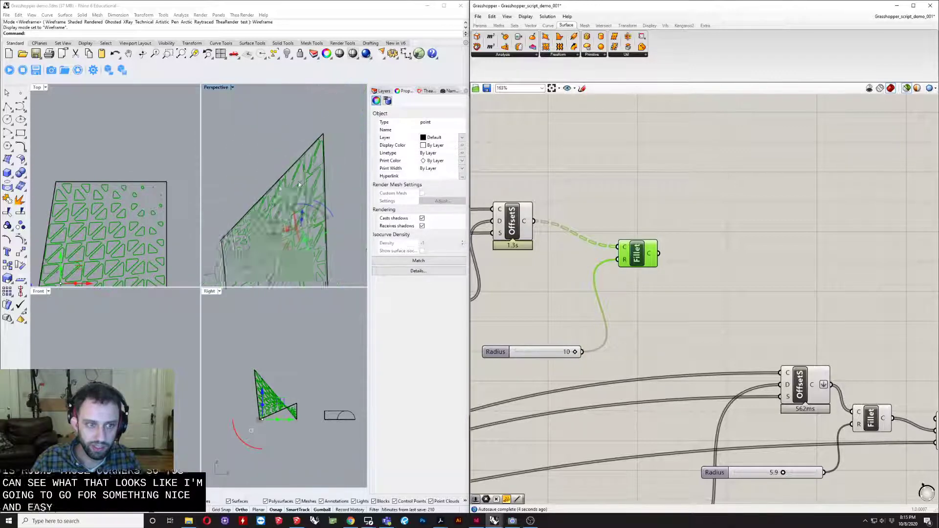
scroll(59, 184, down, 10)
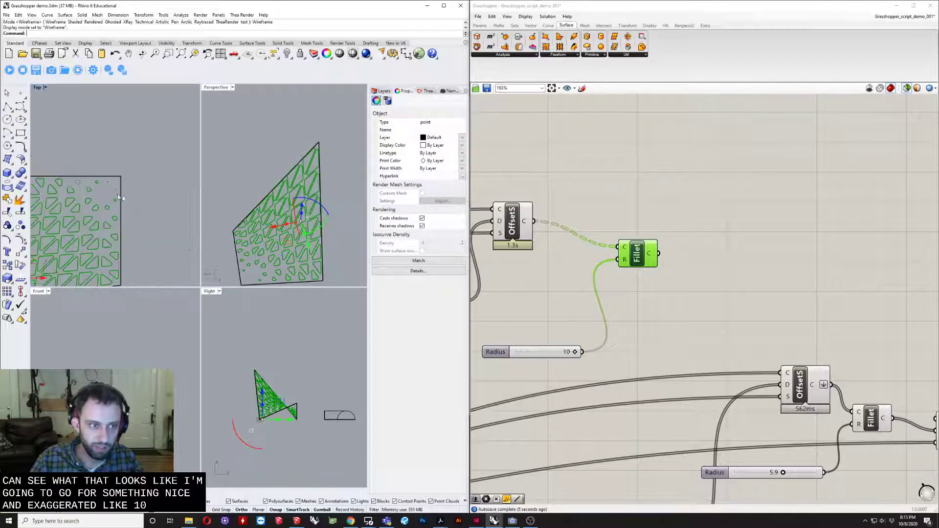
scroll(96, 193, up, 10)
- Set the fillet Radius slider to 8 and inspect the rounded openings in the Top and Perspective views
drag(575, 352, 518, 352)
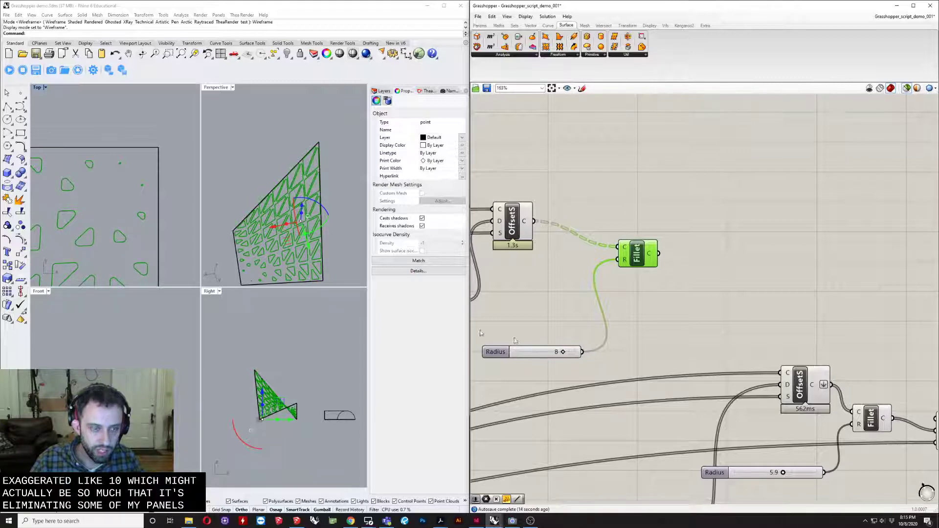
scroll(163, 158, down, 12)
right_drag(135, 214, 112, 203)
scroll(112, 203, up, 7)
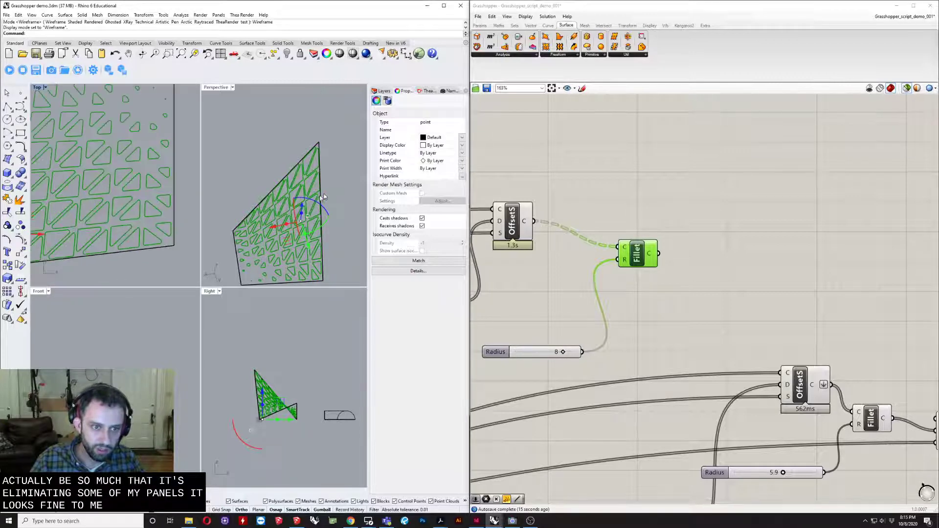
right_drag(323, 197, 207, 150)
scroll(292, 198, up, 6)
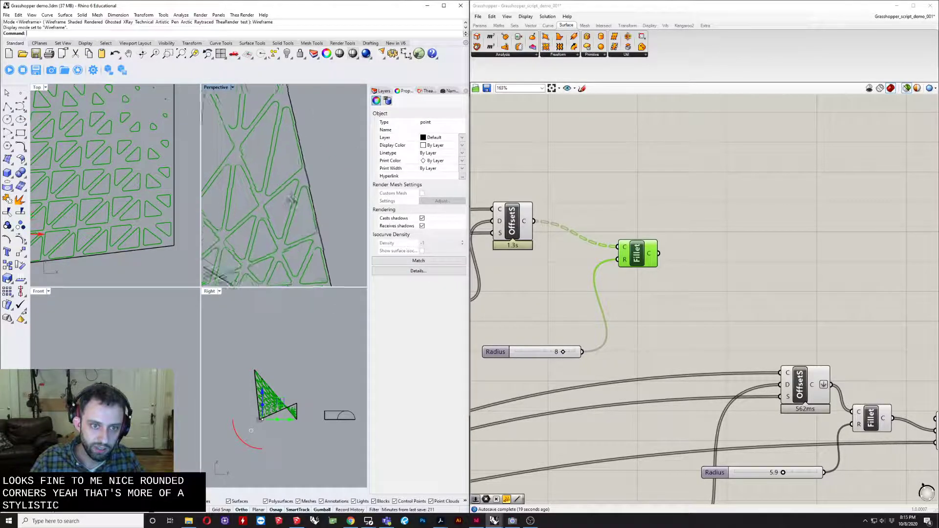
right_drag(290, 201, 301, 218)
scroll(605, 236, down, 1)
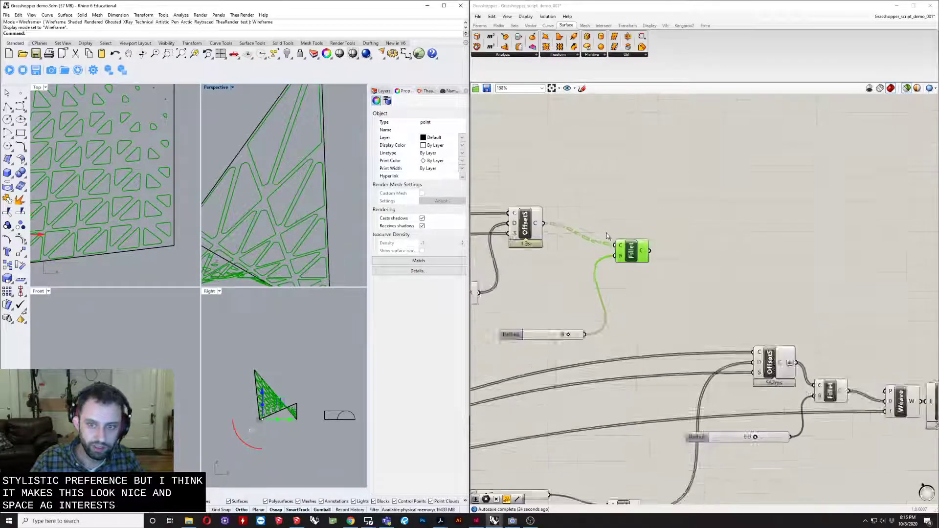
- Flatten the curve output of the upper Offset on Srf component that feeds the Fillet
scroll(606, 236, down, 3)
right_drag(606, 236, 648, 243)
scroll(649, 242, up, 4)
right_drag(717, 304, 633, 288)
scroll(617, 272, down, 2)
scroll(537, 247, up, 3)
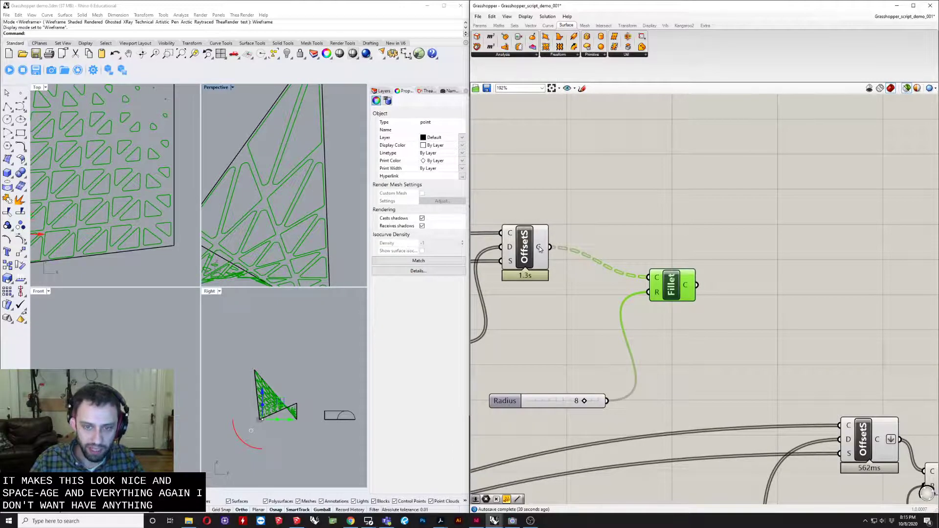
right_click(539, 248)
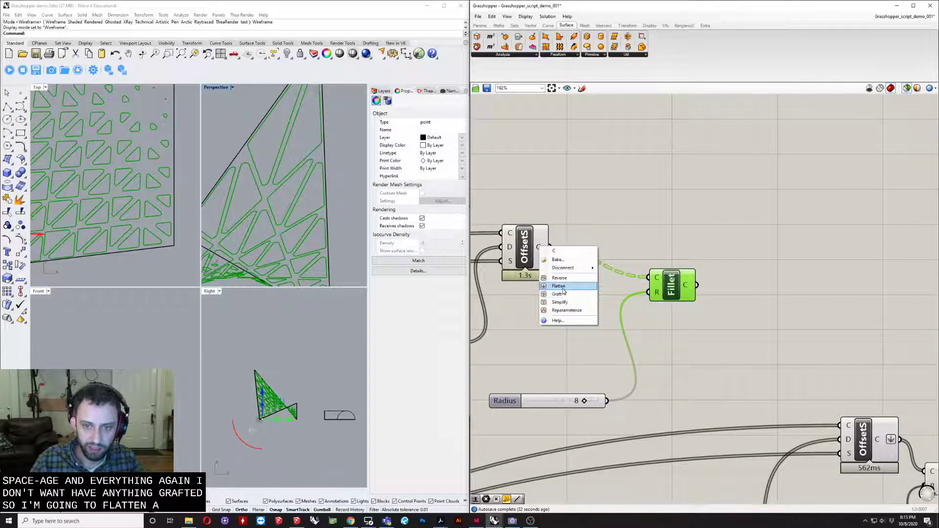
click(570, 285)
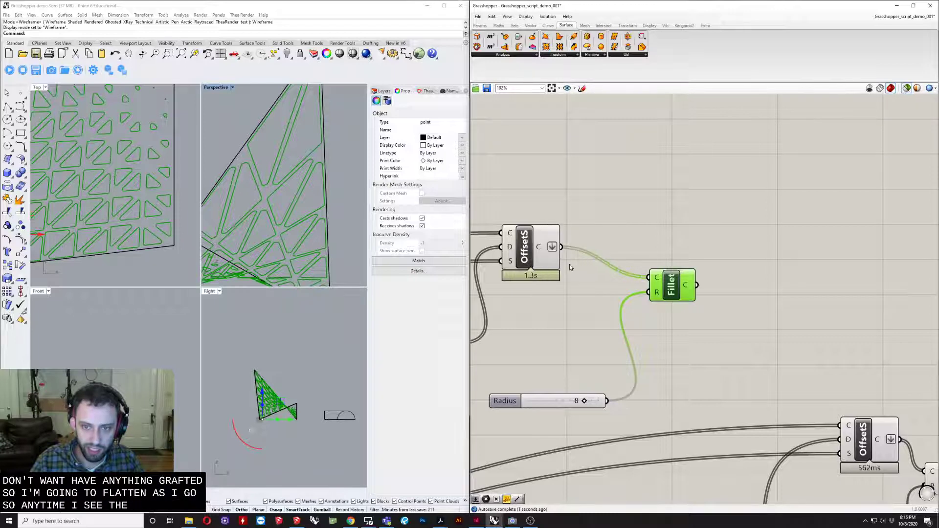
- Tidy the canvas by moving the new Fillet and its Radius slider closer to the upper Offset on Srf component
scroll(569, 267, down, 4)
drag(591, 292, 597, 285)
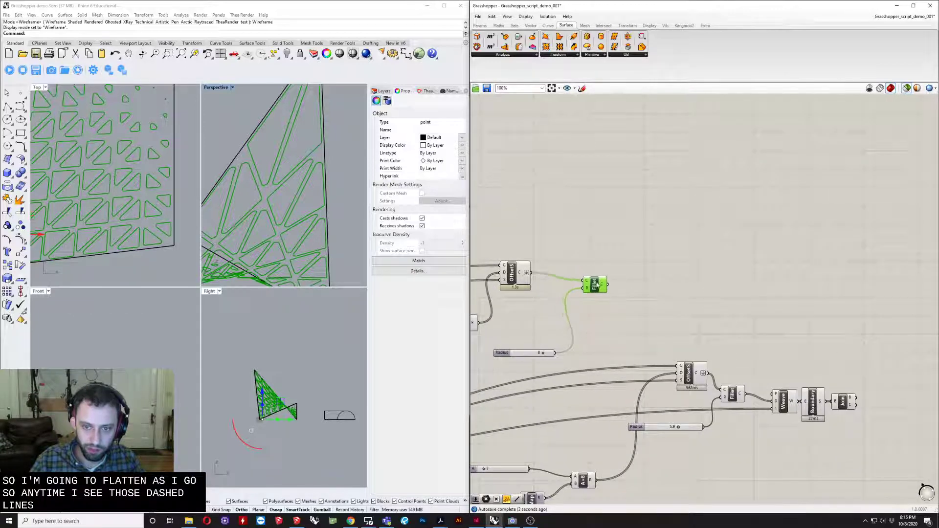
drag(526, 356, 533, 315)
scroll(614, 333, down, 1)
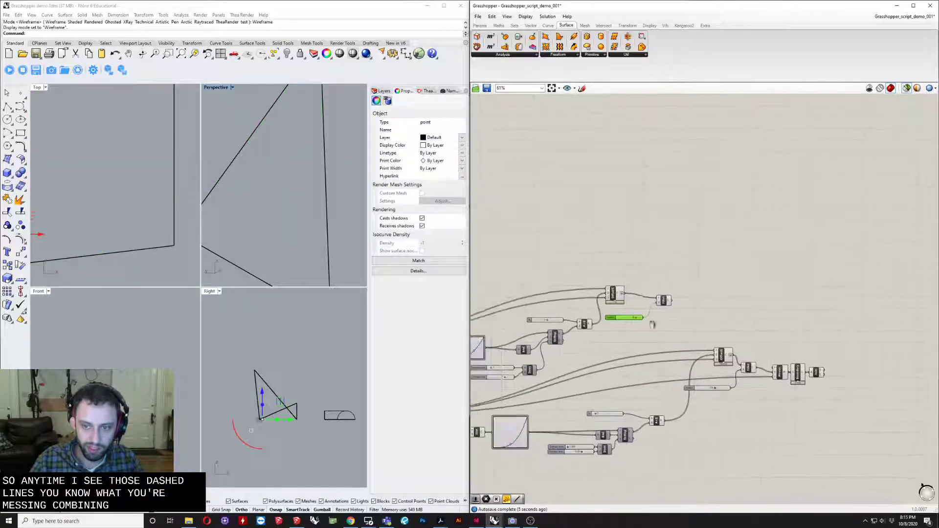
- Add a Weave component after the new Fillet
scroll(694, 314, down, 1)
scroll(703, 308, up, 1)
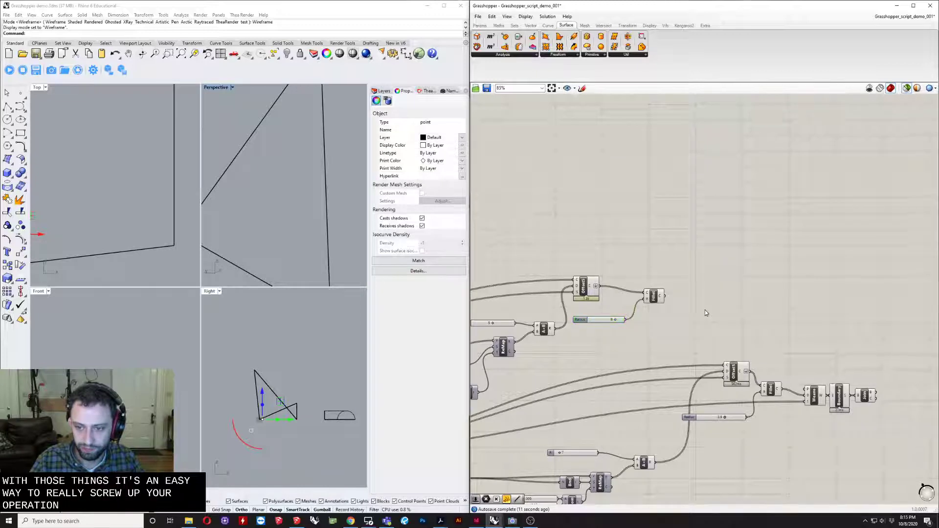
double_click(706, 310)
text(w)
click(703, 292)
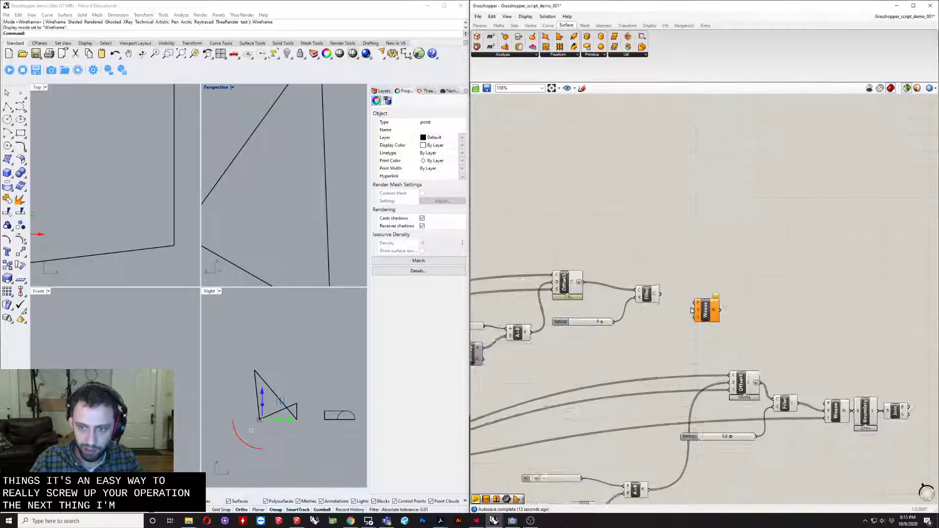
scroll(694, 294, up, 4)
right_drag(730, 375, 559, 365)
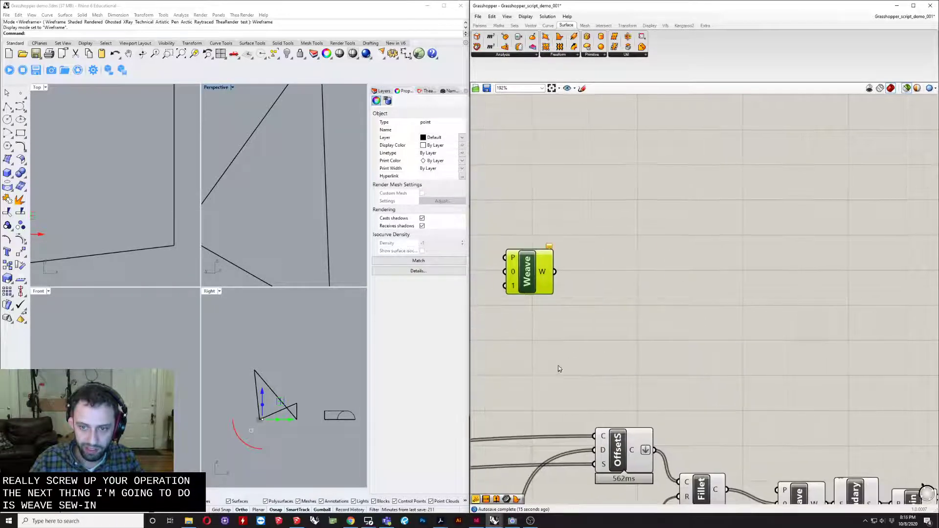
- Connect the Fillet curves to Weave input 0 and the original flattened panel surfaces to Weave input 1
scroll(601, 365, down, 3)
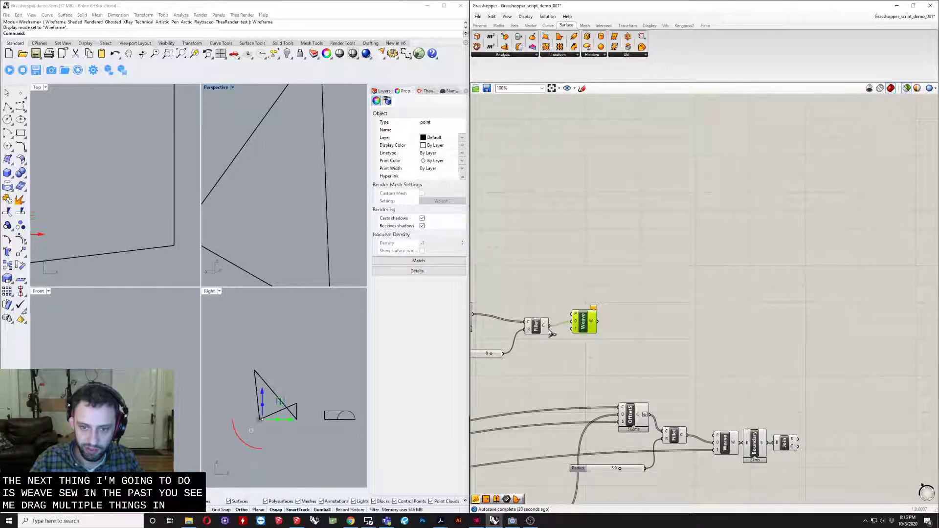
drag(549, 326, 573, 342)
drag(584, 329, 588, 345)
scroll(644, 353, down, 2)
right_drag(560, 373, 812, 341)
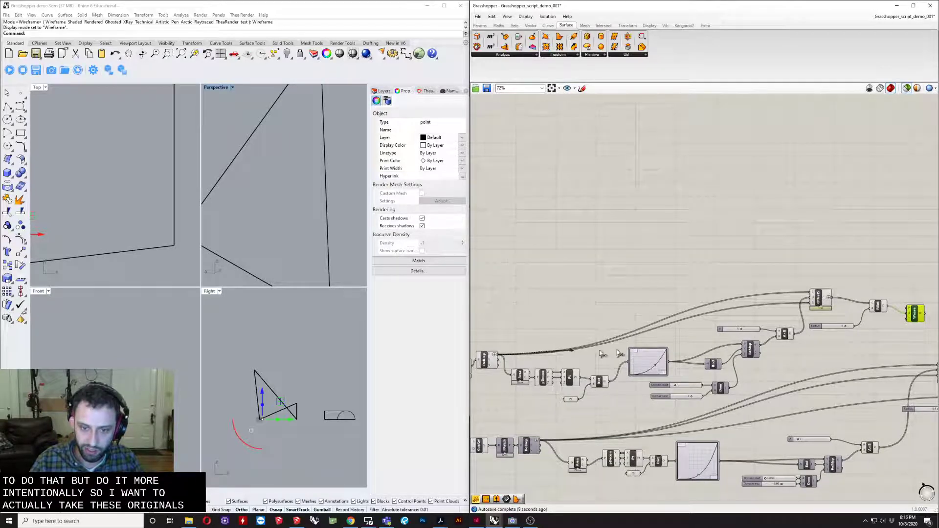
drag(619, 353, 908, 319)
right_drag(917, 320, 670, 318)
scroll(685, 315, up, 5)
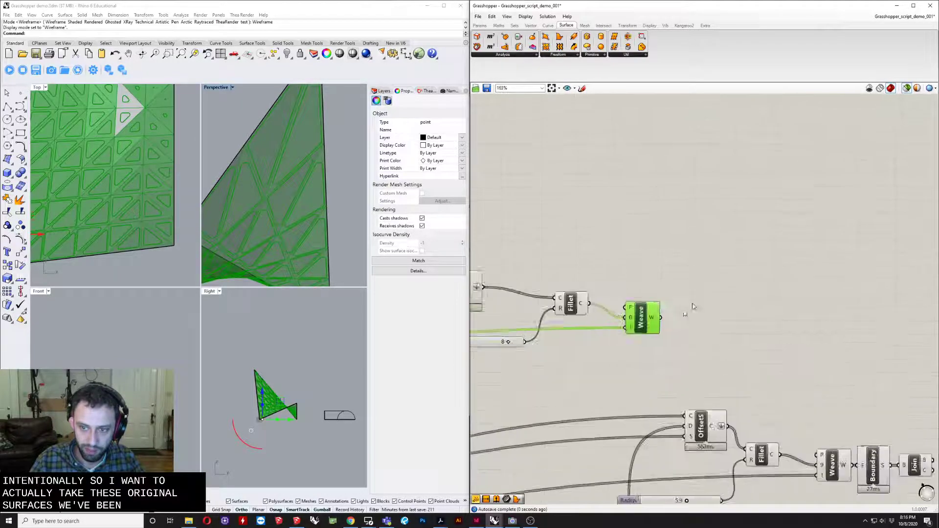
- Add a Panel above the Weave component, wire it to the Fillet output, and enlarge it to show more list items
scroll(704, 288, up, 1)
double_click(706, 283)
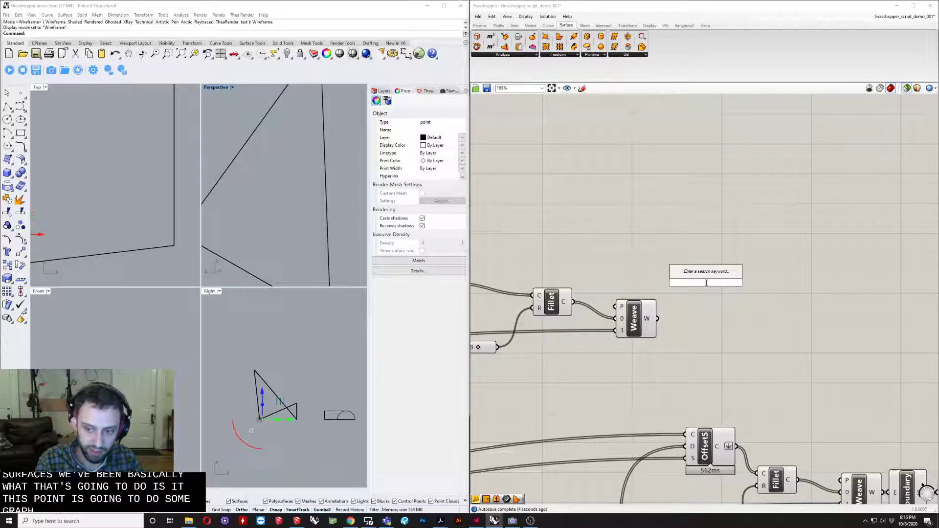
text(panel)
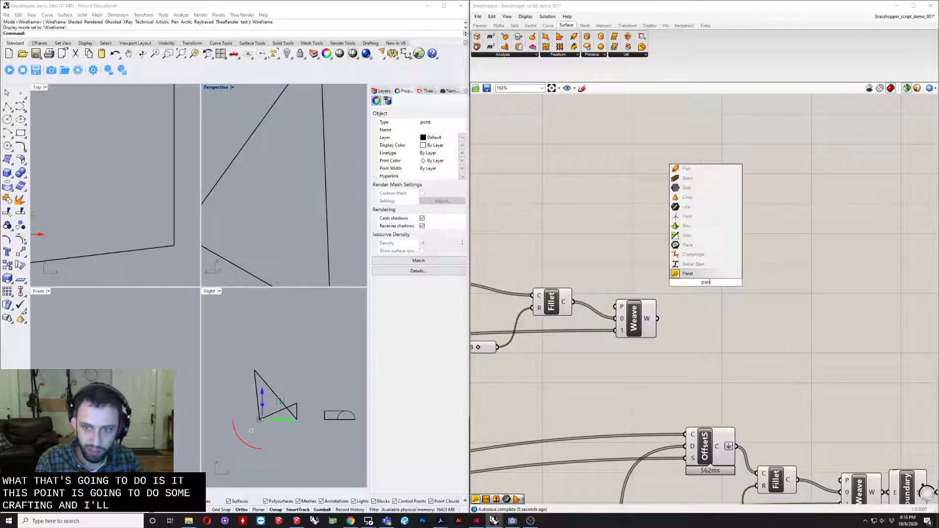
key(Return)
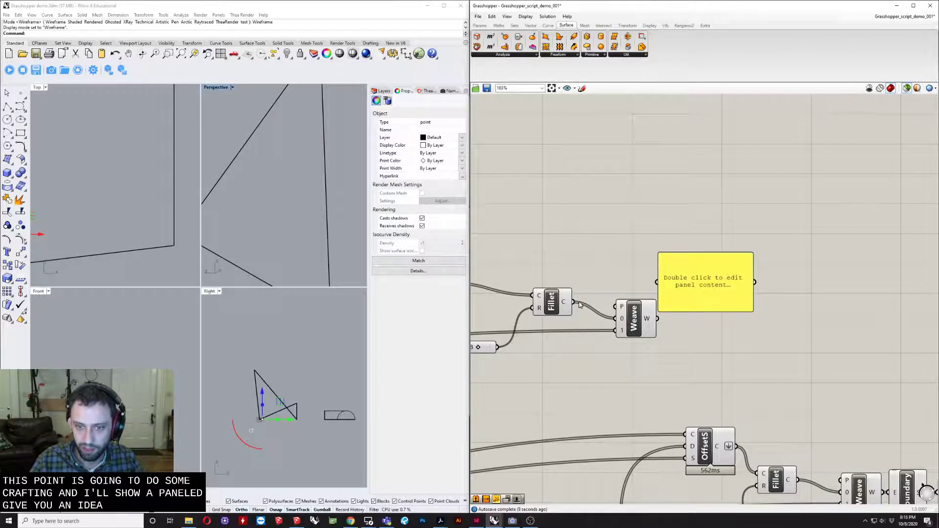
drag(629, 284, 676, 195)
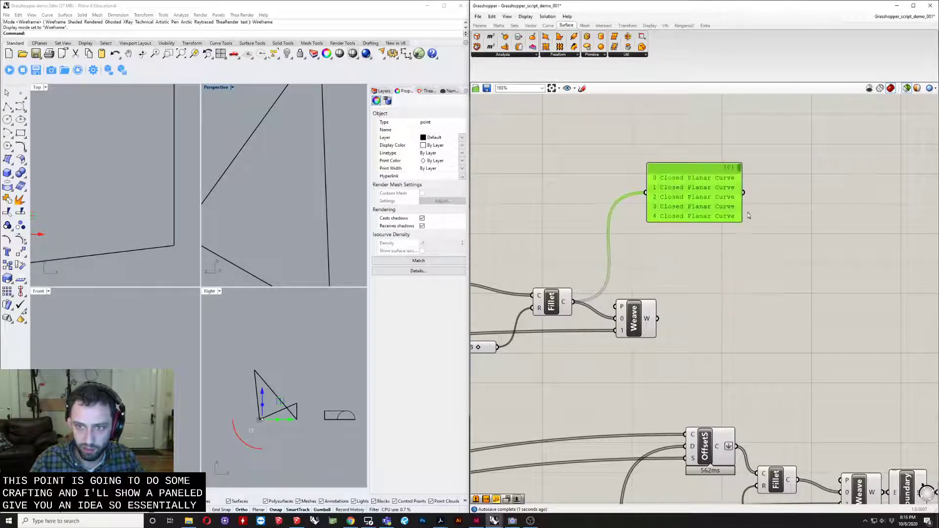
drag(748, 216, 843, 268)
scroll(785, 254, down, 3)
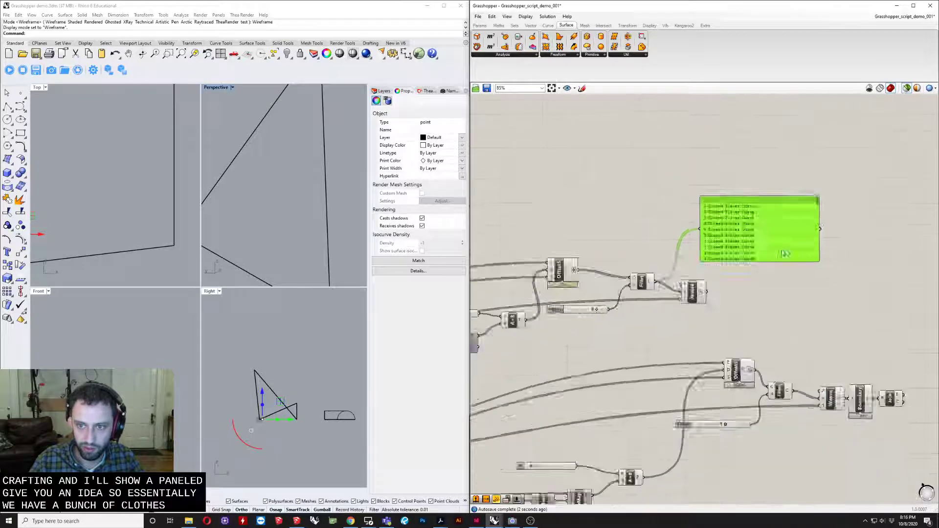
- Duplicate the panel below the first one and wire it to the original panel surfaces' output
scroll(802, 249, down, 2)
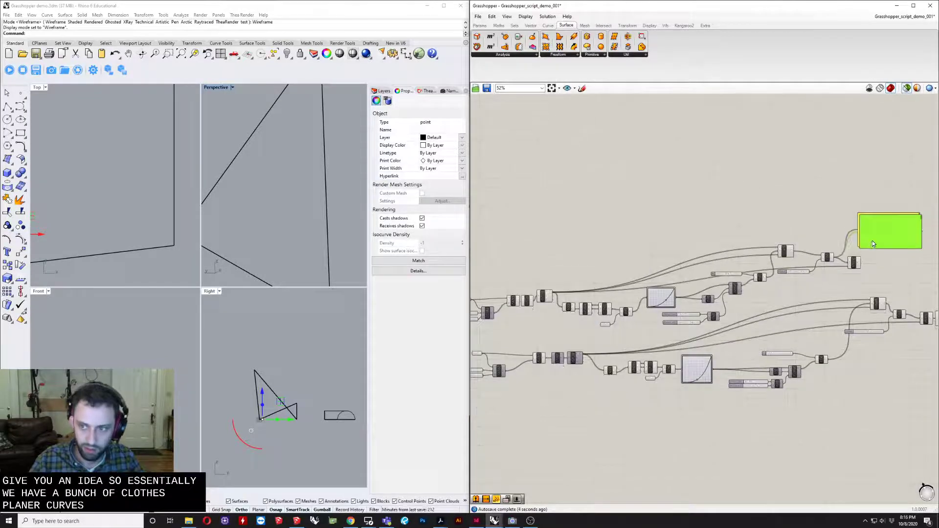
drag(872, 241, 880, 291)
scroll(556, 322, up, 3)
right_drag(555, 306, 542, 321)
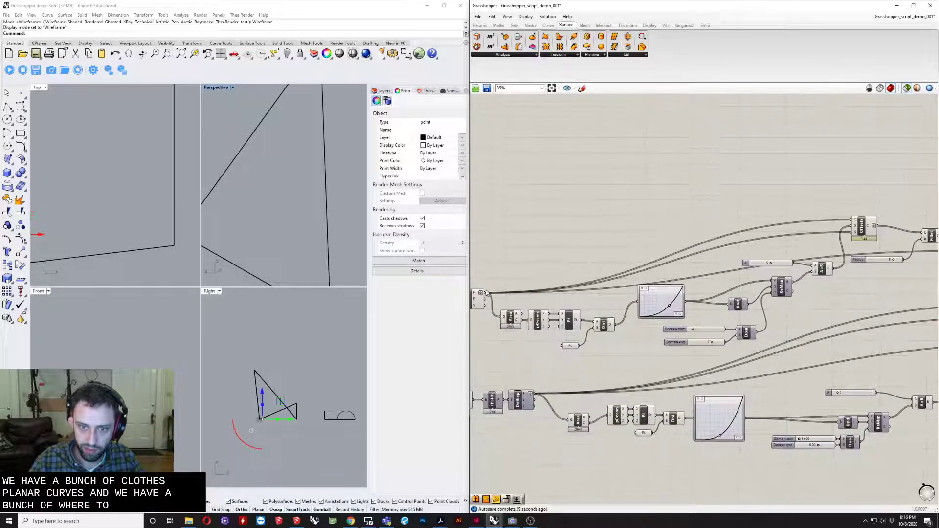
scroll(543, 309, down, 4)
drag(514, 298, 658, 383)
scroll(886, 276, up, 6)
scroll(631, 351, up, 4)
scroll(660, 378, down, 2)
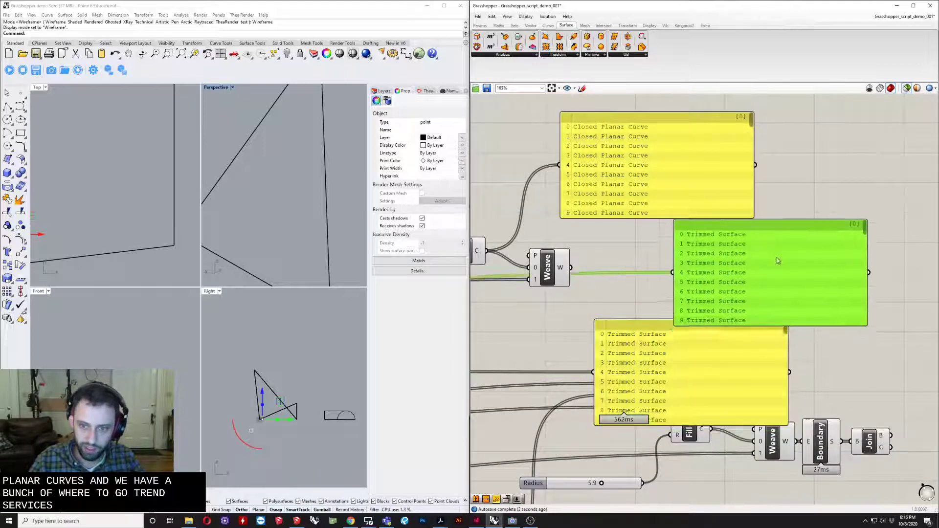
- Duplicate the surface list panel, wire the copy to the Weave output, and compare its item order with the two source lists
alt+drag(707, 360, 762, 280)
drag(619, 279, 680, 298)
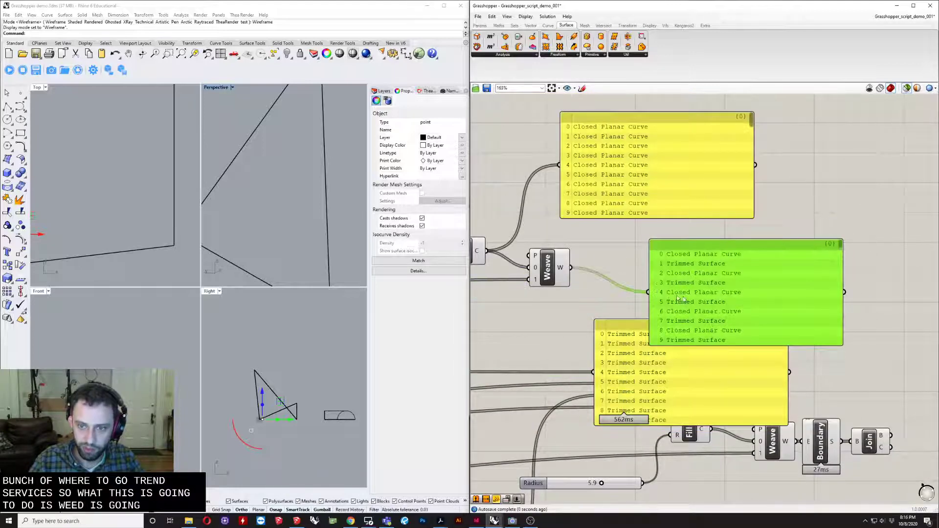
scroll(679, 266, up, 3)
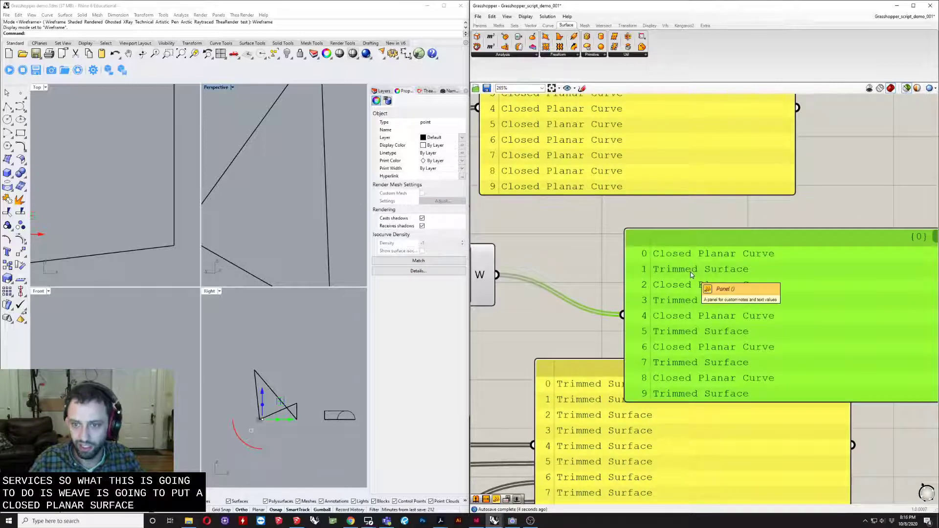
scroll(691, 273, down, 5)
drag(691, 273, 686, 257)
click(675, 330)
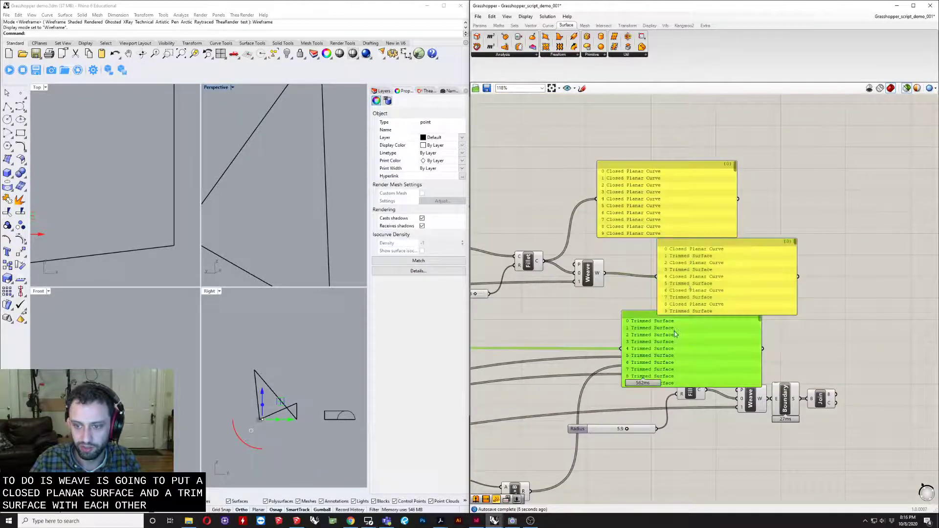
- Delete the three list panels attached to the Weave output, the Fillet output and the original panel surfaces
click(687, 283)
key(Delete)
click(649, 208)
key(Delete)
click(667, 353)
right_drag(667, 344, 657, 321)
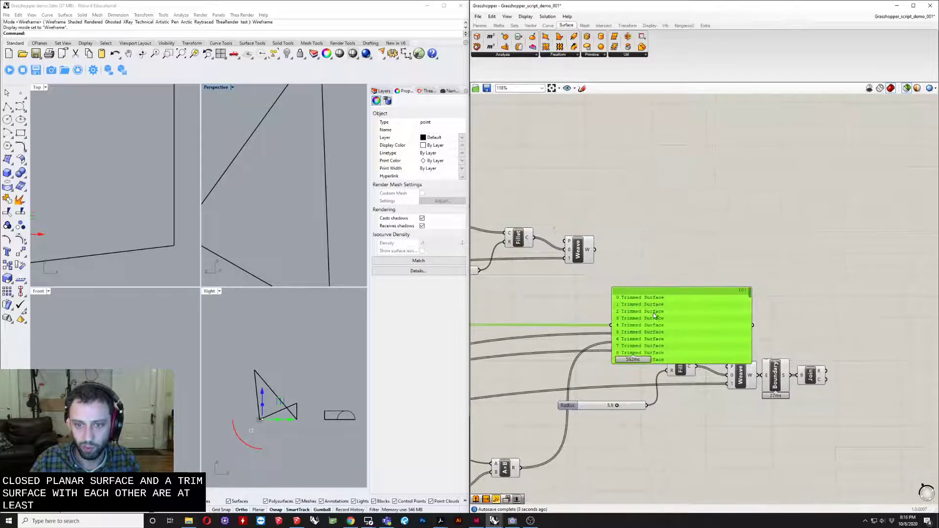
key(Delete)
right_drag(624, 277, 595, 288)
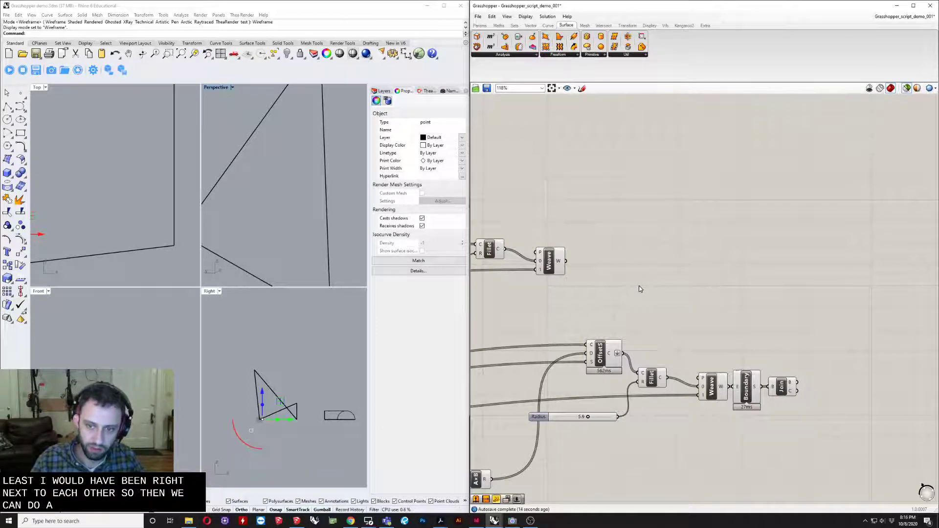
- Add a Boundary Surfaces component beside the upper Weave and feed its edge input from the Weave output
double_click(639, 289)
text(bound)
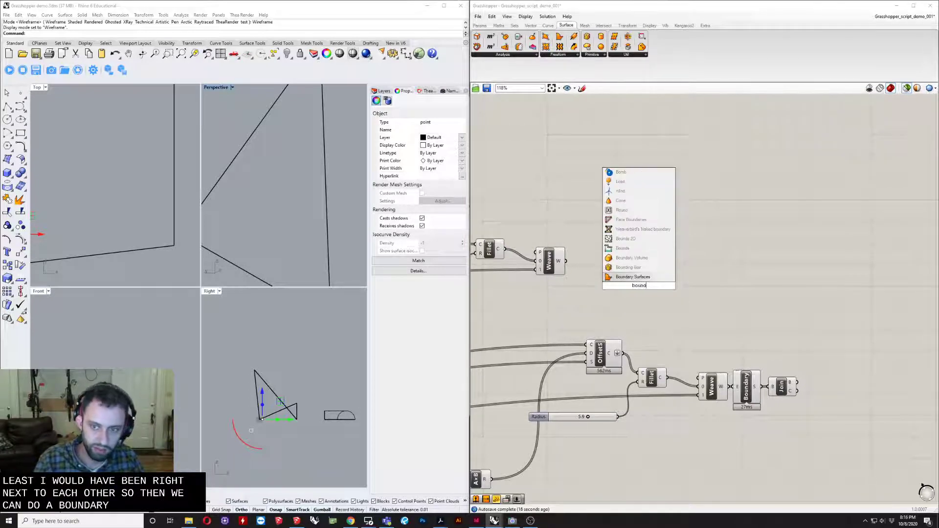
key(Return)
scroll(617, 307, up, 3)
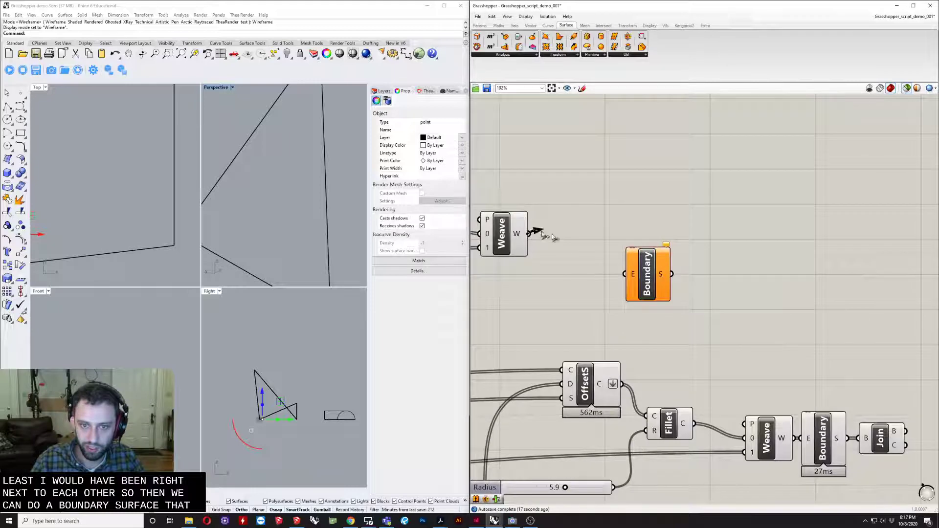
drag(542, 232, 570, 225)
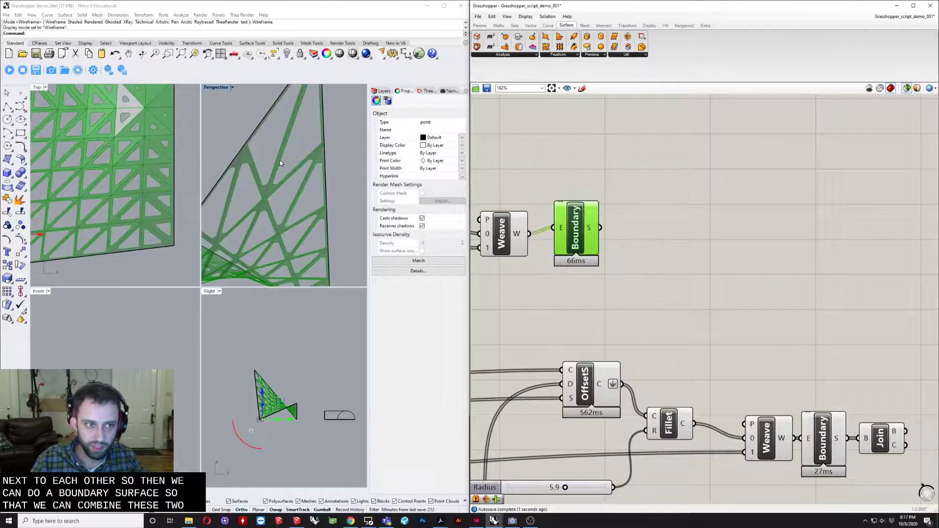
right_drag(546, 226, 614, 235)
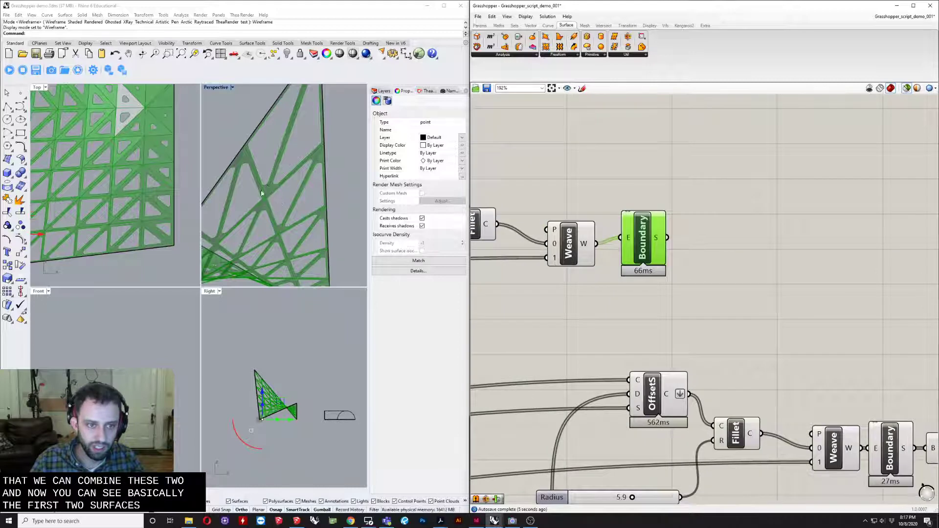
scroll(265, 197, up, 8)
scroll(272, 199, down, 8)
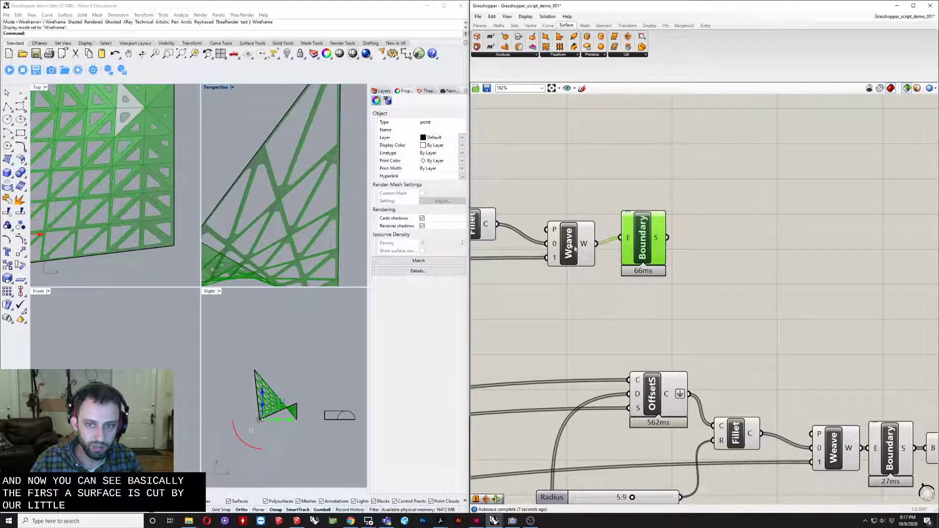
- Add a Brep Join component after the upper Boundary Surfaces, wire the surfaces into it, and inspect the perforated preview
scroll(607, 269, down, 3)
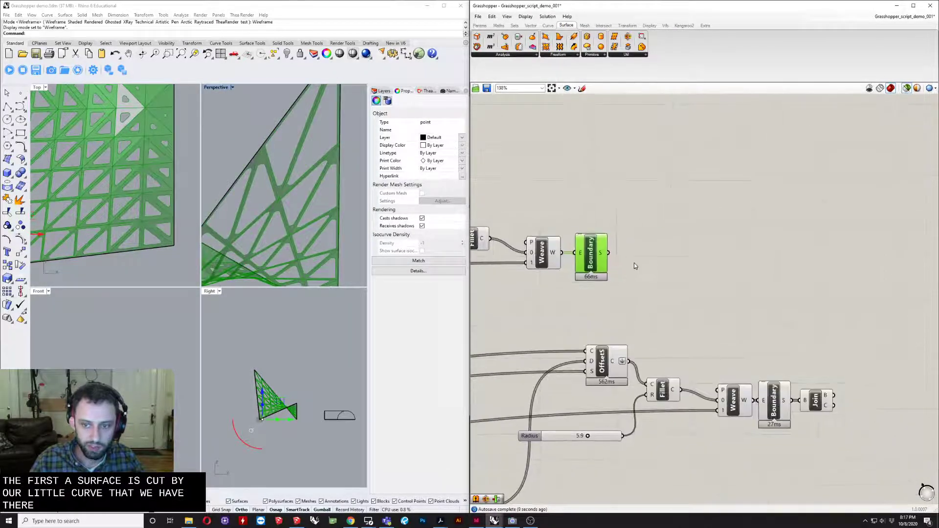
double_click(634, 265)
text(join)
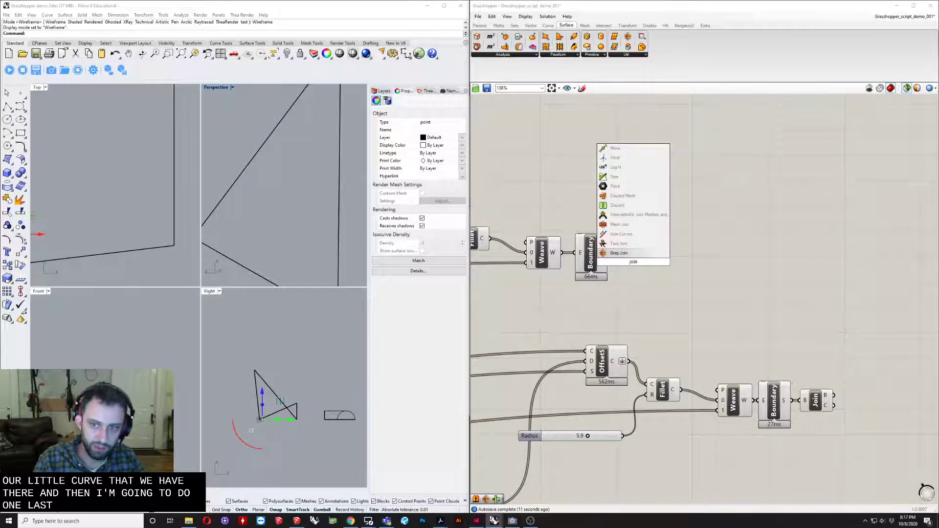
key(Return)
scroll(608, 268, up, 1)
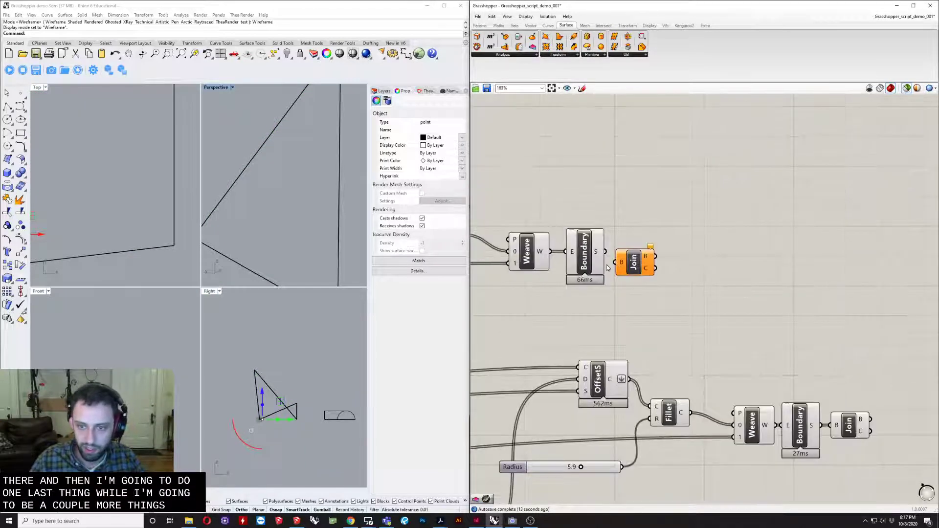
drag(634, 265, 617, 243)
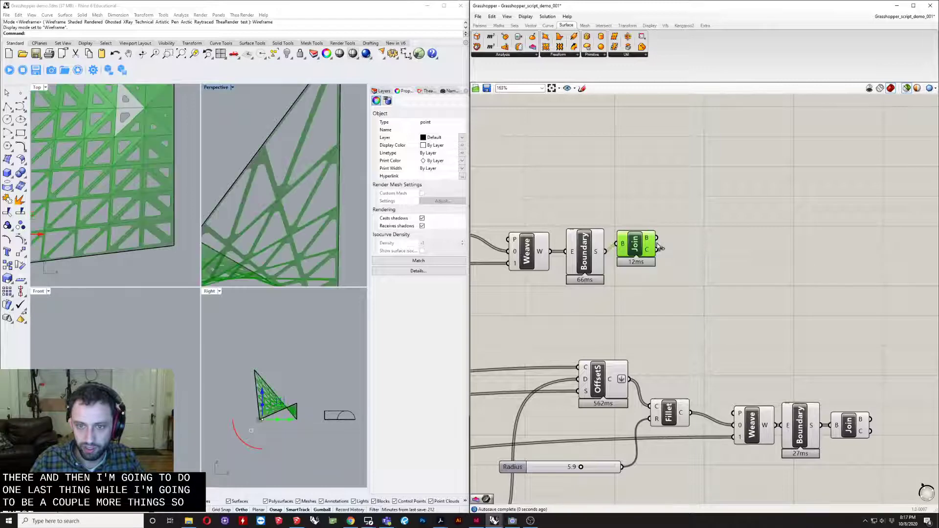
scroll(140, 191, down, 6)
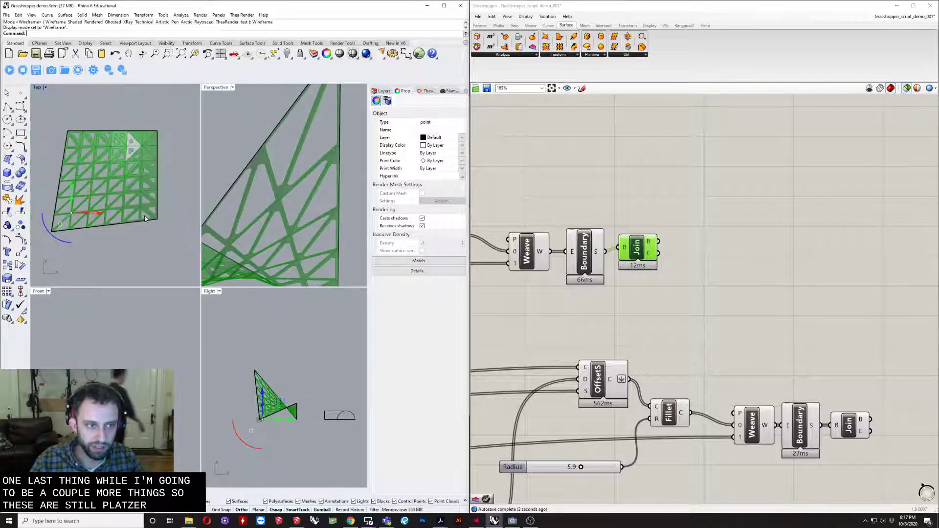
scroll(136, 169, up, 4)
right_drag(305, 219, 329, 203)
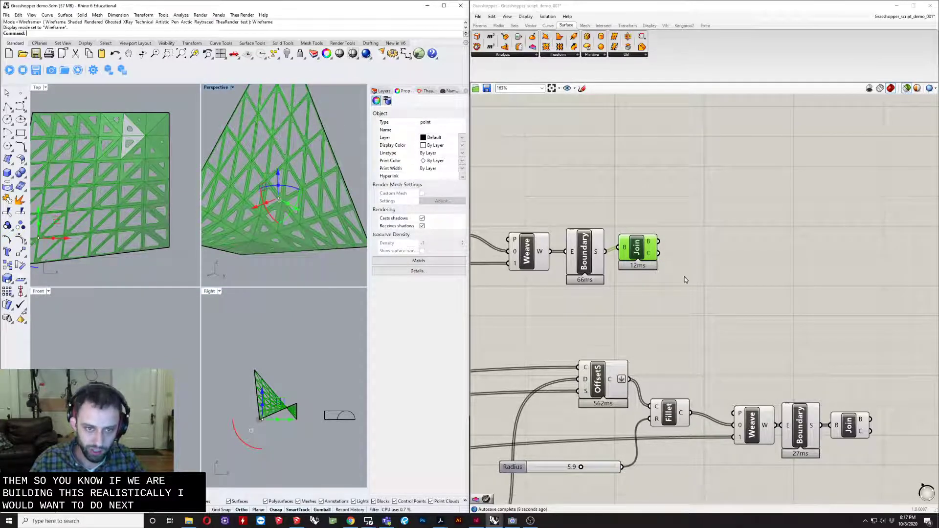
- Move the lower group of Offset, Fillet, Radius slider, Weave, Boundary and Join components further down the canvas
right_drag(698, 274, 688, 247)
scroll(688, 247, down, 4)
right_drag(678, 292, 643, 289)
drag(755, 297, 532, 406)
drag(690, 325, 692, 370)
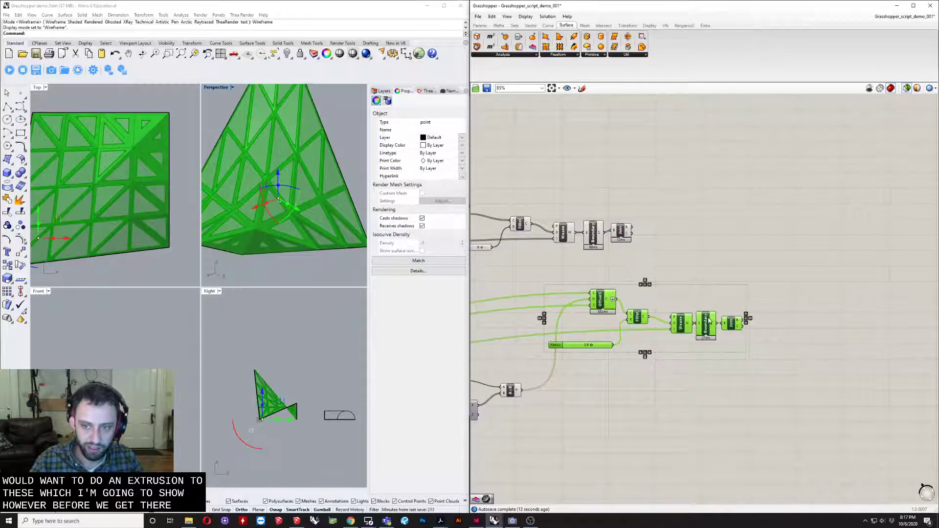
drag(708, 320, 706, 360)
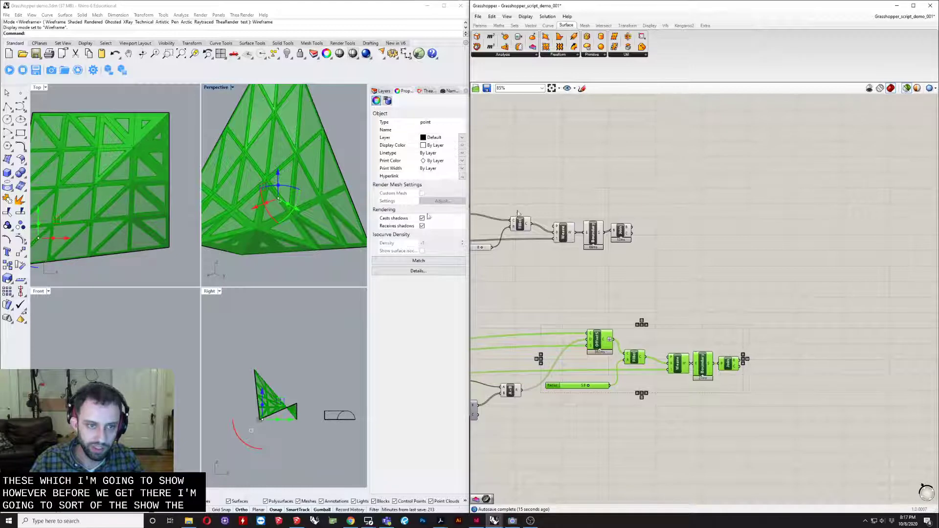
- Bake the upper Join component's perforated surface into Rhino with the default attributes
click(620, 211)
scroll(625, 225, up, 4)
click(622, 232)
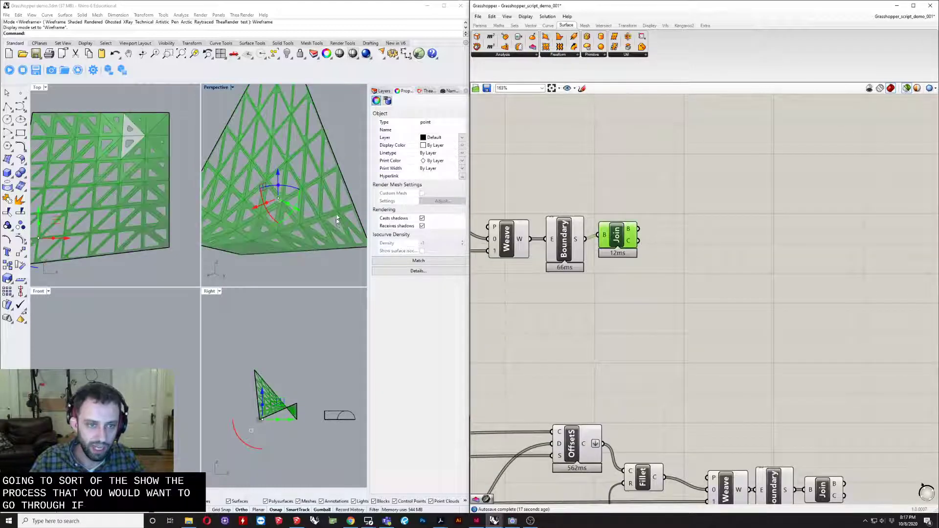
scroll(336, 220, down, 5)
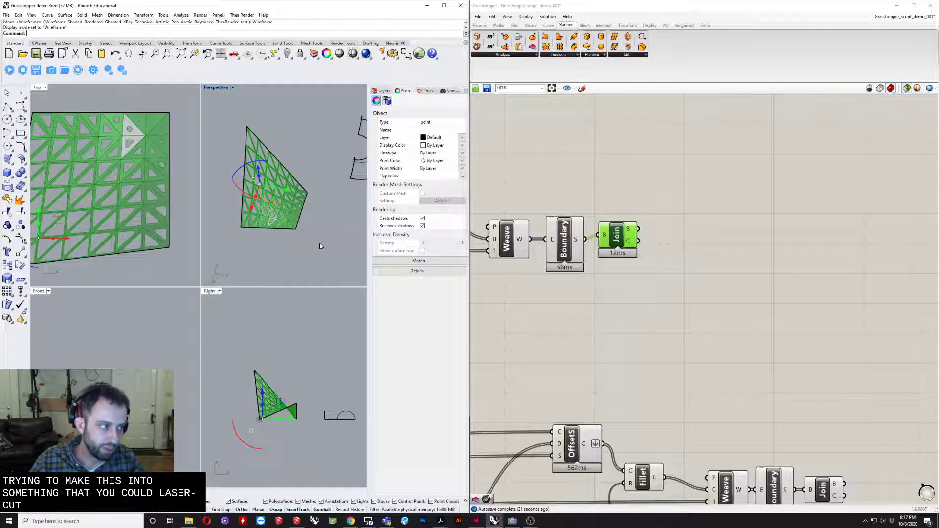
scroll(293, 193, up, 6)
mouse_move(272, 200)
shift+right_down()
mouse_move(336, 219)
mouse_move(281, 202)
shift+right_up()
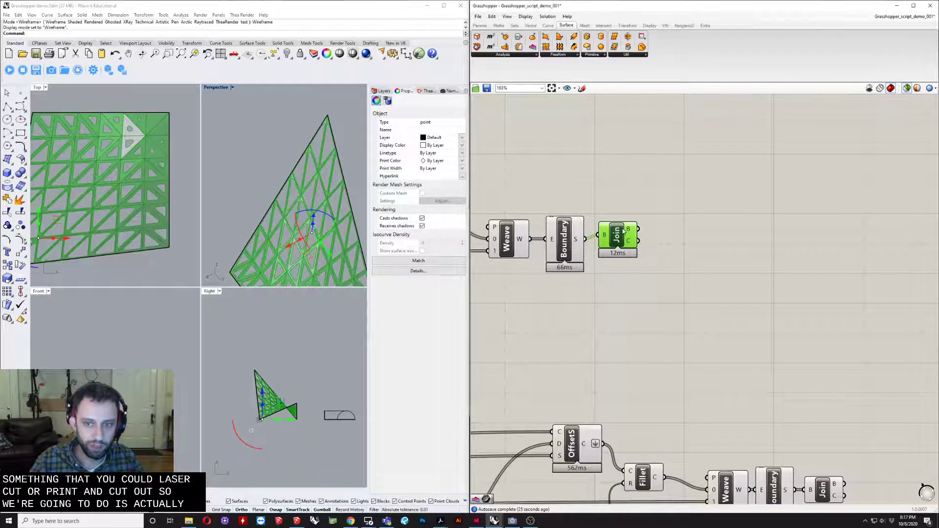
right_click(627, 241)
click(645, 260)
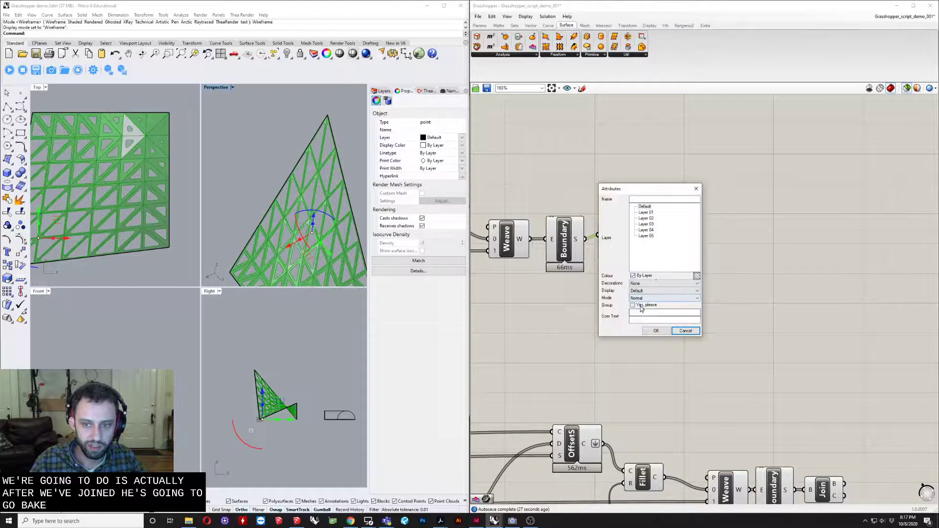
click(657, 333)
click(677, 338)
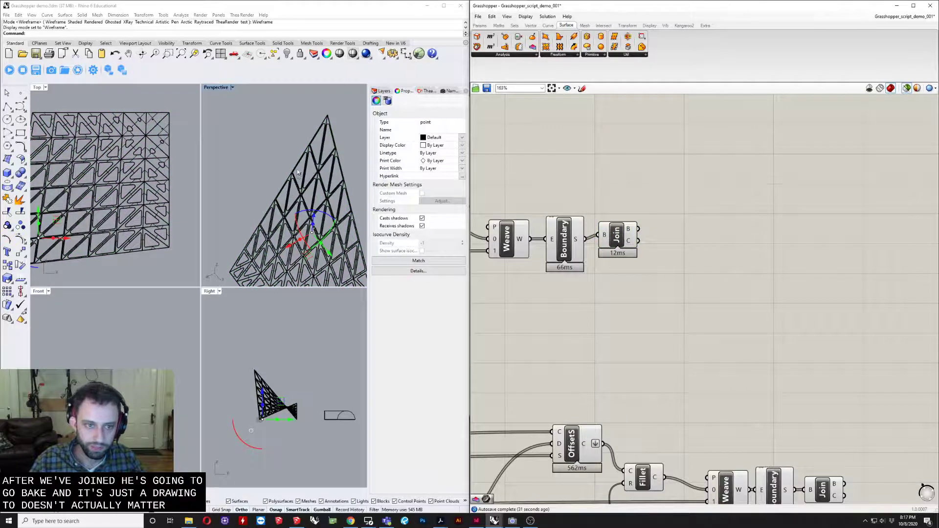
- Move the baked perforated polysurface clear of the original surface and keep it selected
click(293, 185)
scroll(293, 185, down, 6)
right_drag(293, 185, 309, 218)
alt+drag(298, 225, 224, 208)
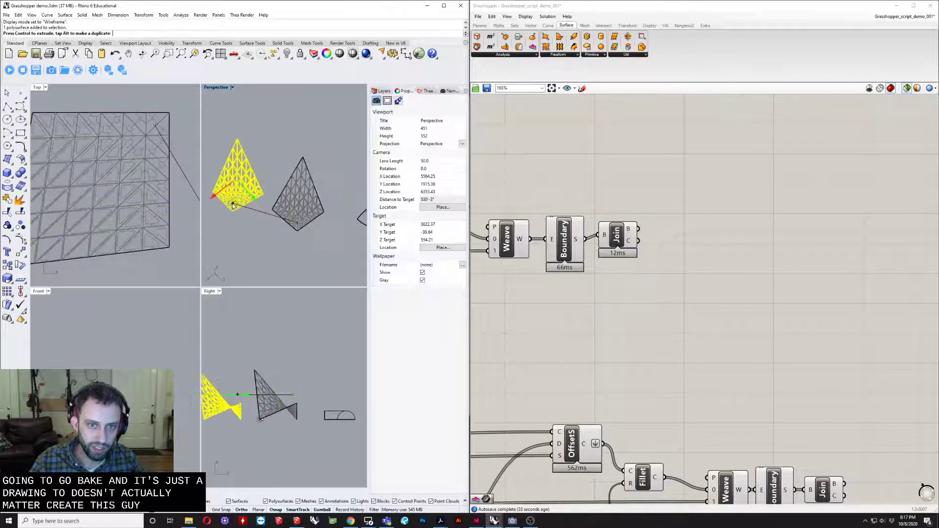
right_drag(269, 187, 269, 180)
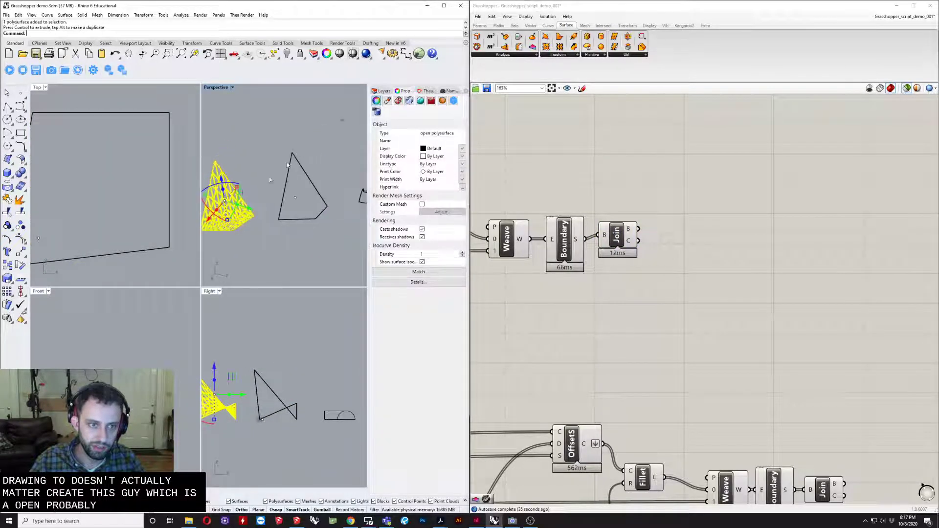
click(252, 253)
click(232, 220)
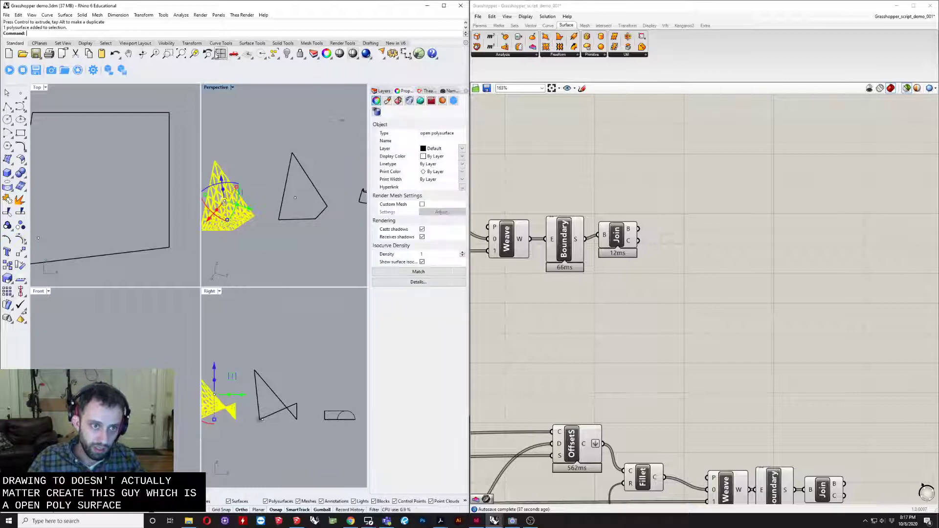
- Unroll the baked polysurface with UnrollSrf in the maximized Perspective view, using Explode=Yes, Labels=Yes and KeepProperties=No
double_click(217, 87)
right_drag(189, 230, 266, 411)
key(Return)
click(248, 366)
click(297, 259)
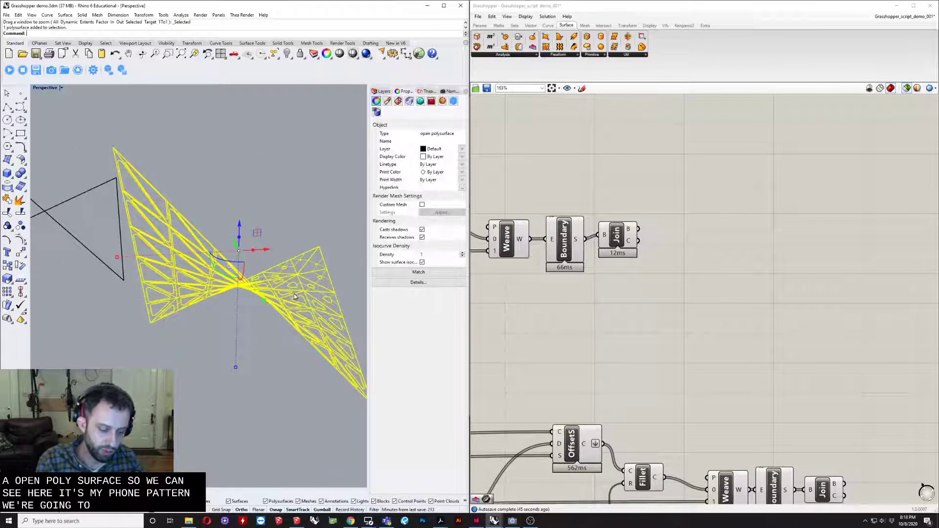
text(Un)
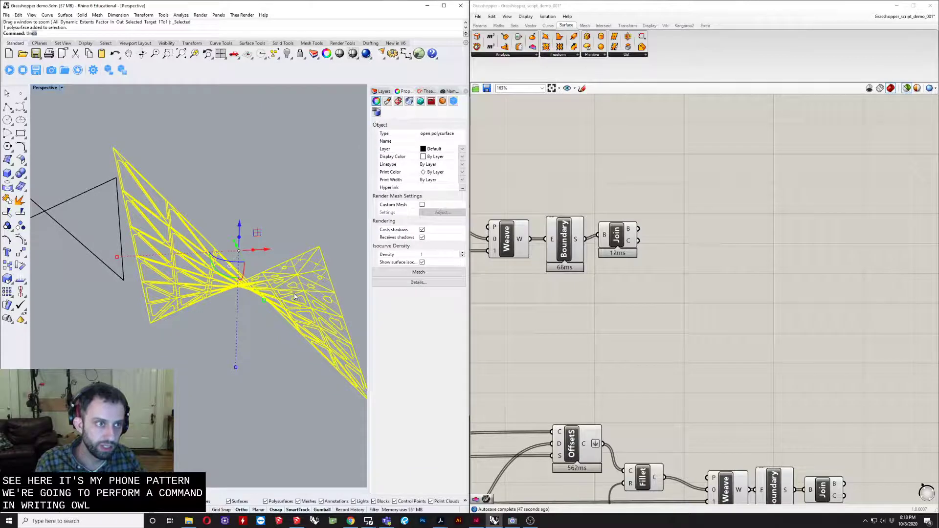
text(ru)
key(BackSpace)
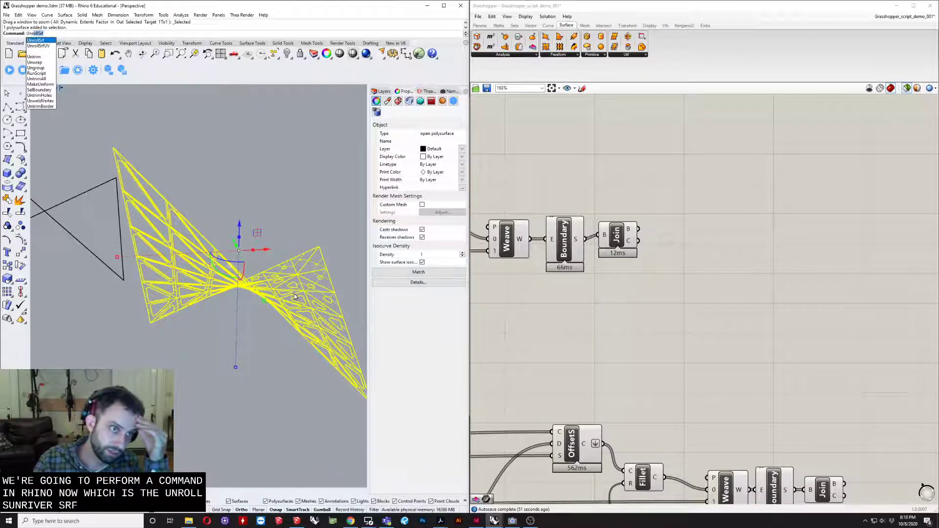
key(Return)
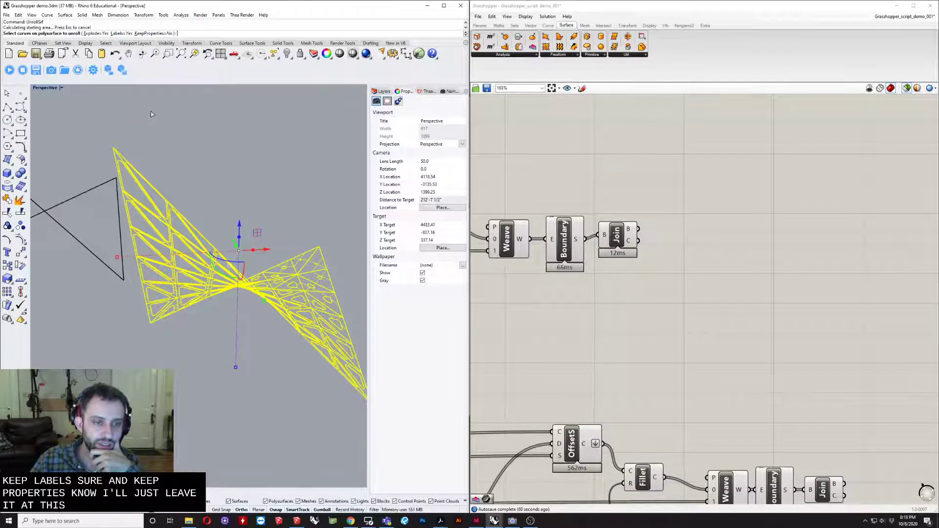
key(Return)
- Examine the row of unrolled faces and the numbered dots on the polysurface in the Perspective view
scroll(166, 167, down, 2)
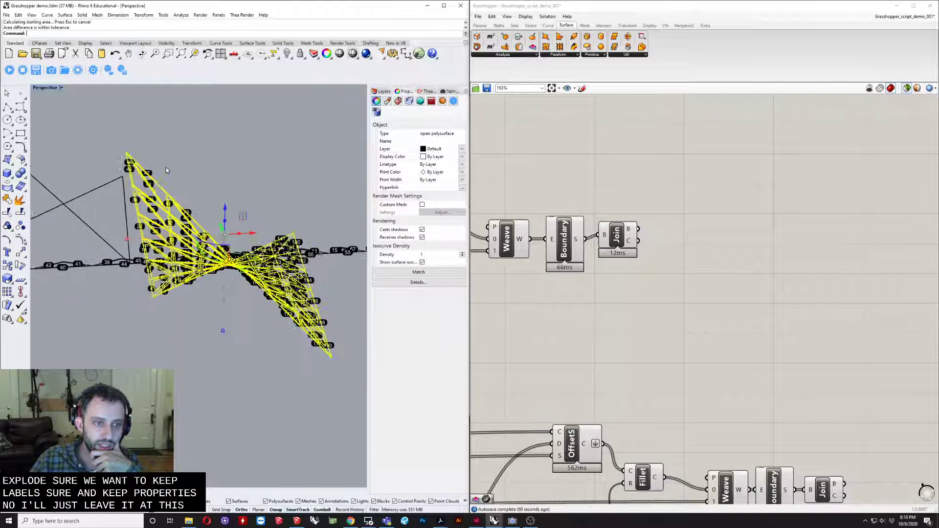
right_drag(166, 167, 199, 216)
click(255, 167)
shift+right_drag(286, 172, 253, 294)
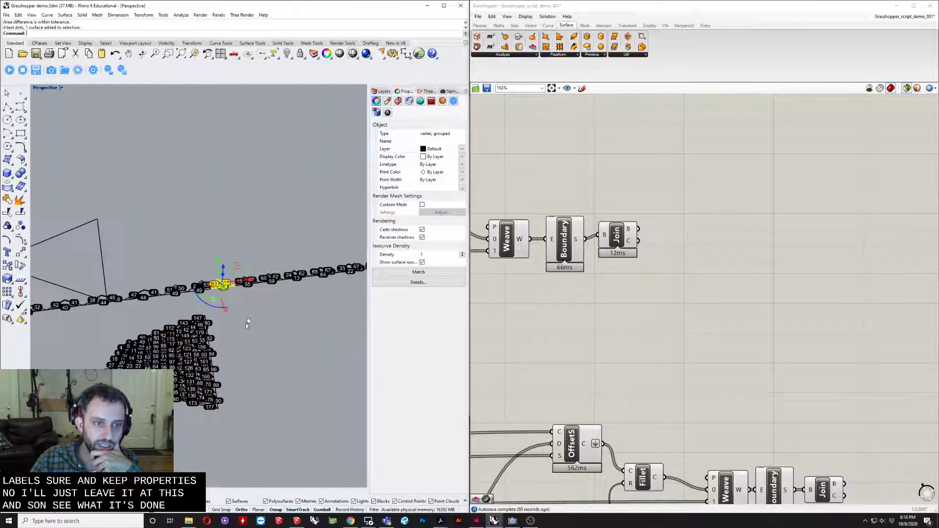
click(247, 321)
scroll(208, 326, up, 8)
scroll(196, 335, down, 5)
scroll(194, 274, up, 5)
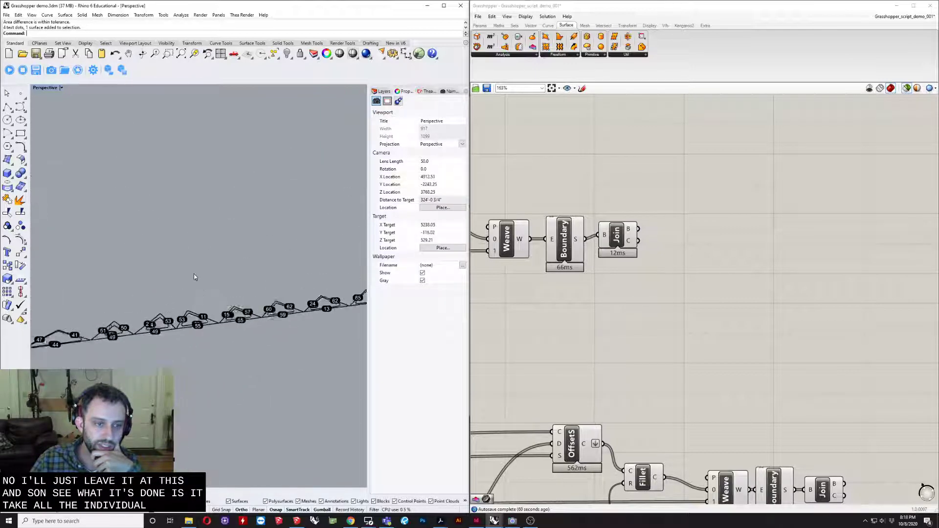
- Maximize the Top view and examine the edge number labels on the flat triangular panels
double_click(51, 87)
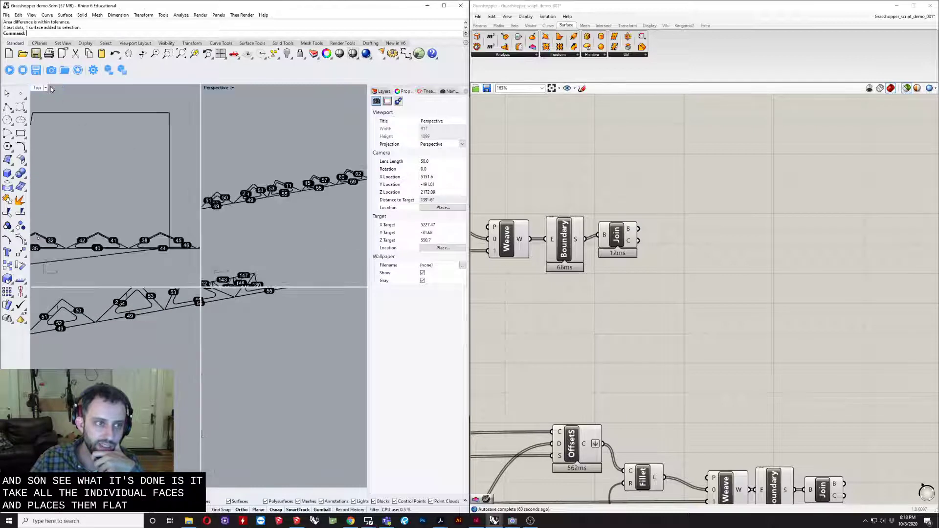
scroll(86, 232, up, 5)
scroll(86, 232, down, 5)
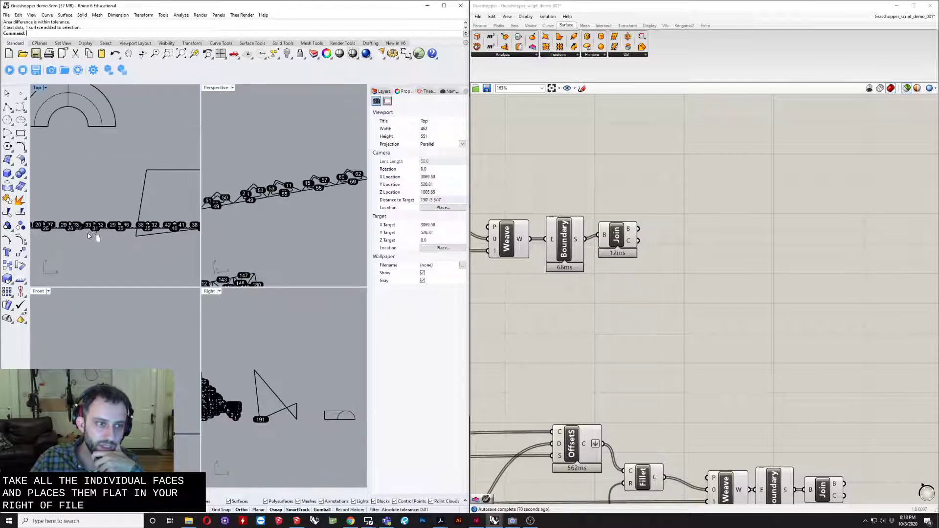
double_click(37, 88)
scroll(196, 304, up, 10)
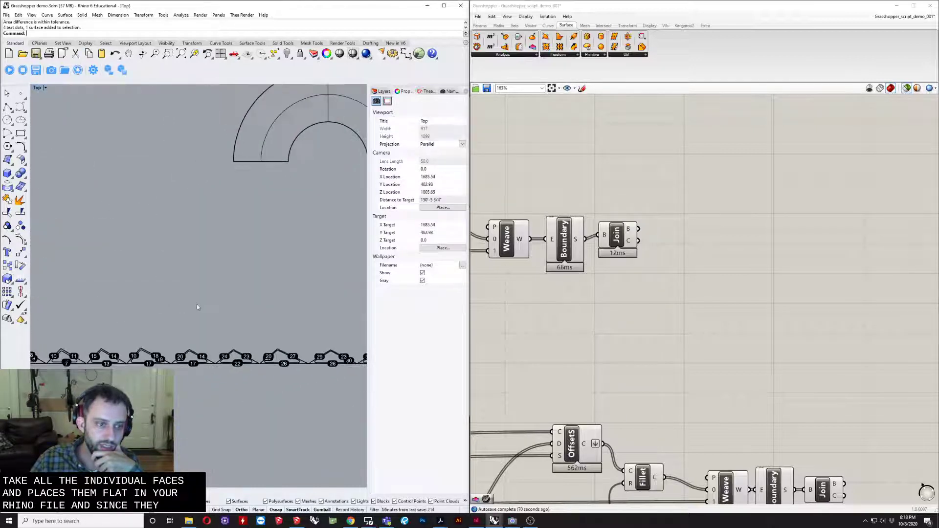
scroll(259, 296, up, 4)
scroll(262, 317, down, 8)
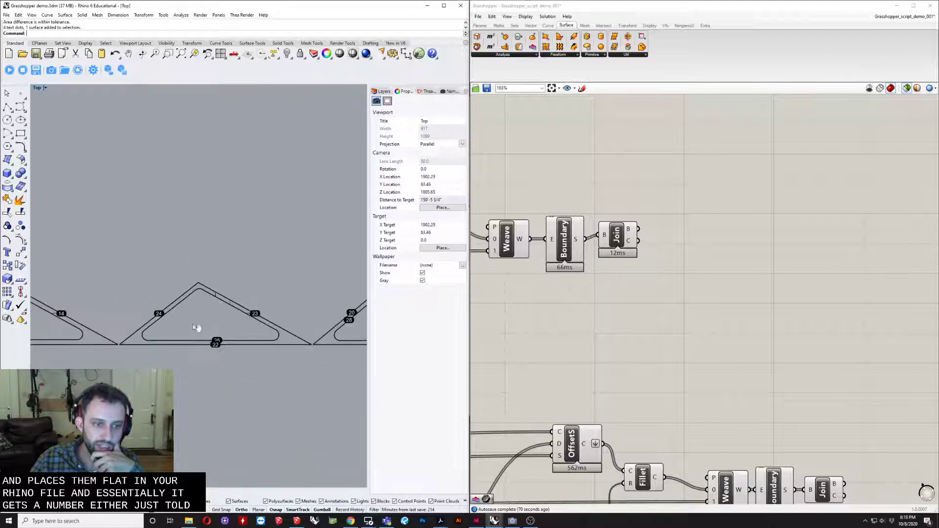
right_drag(198, 327, 295, 325)
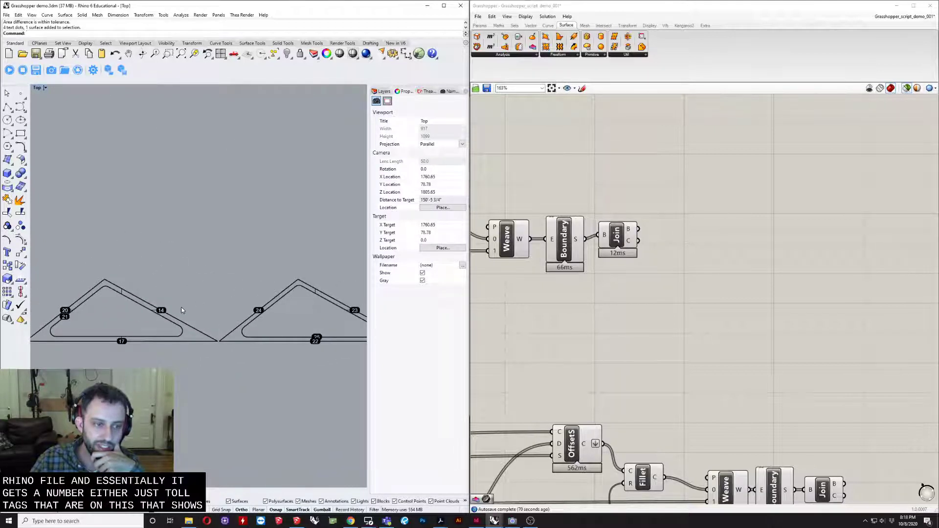
- Compare the flat panel labels with the numbered edge dots on the polysurface, checking around edges 91 and 93 in the Top view
scroll(182, 311, down, 4)
right_drag(188, 306, 164, 267)
scroll(164, 266, down, 20)
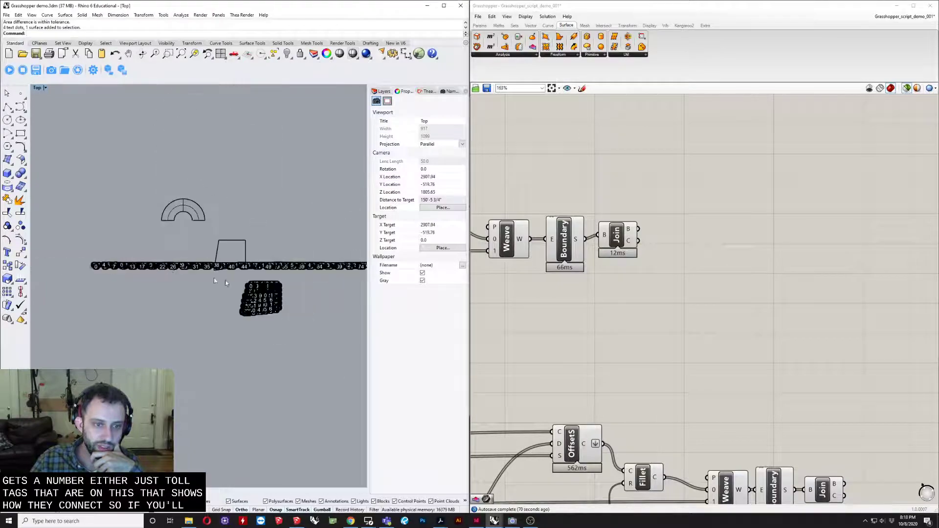
scroll(250, 296, up, 16)
scroll(285, 307, up, 14)
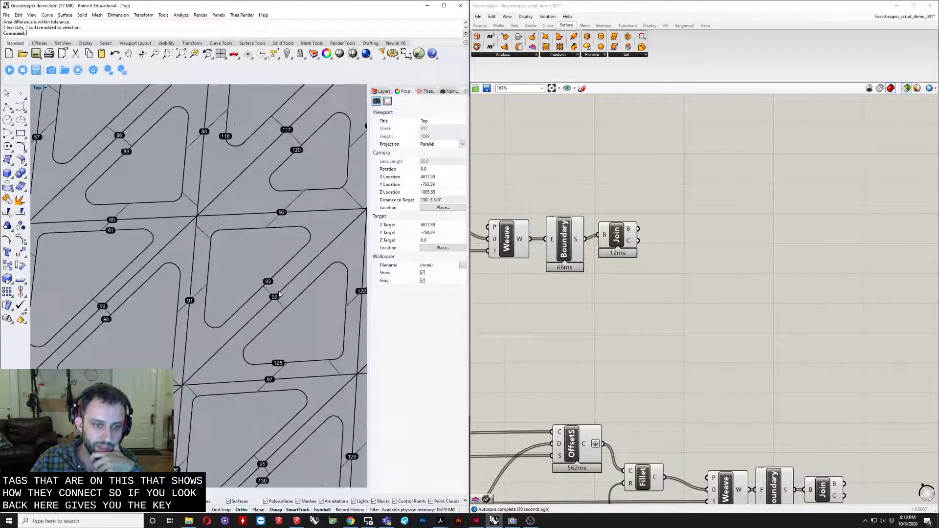
scroll(239, 243, down, 5)
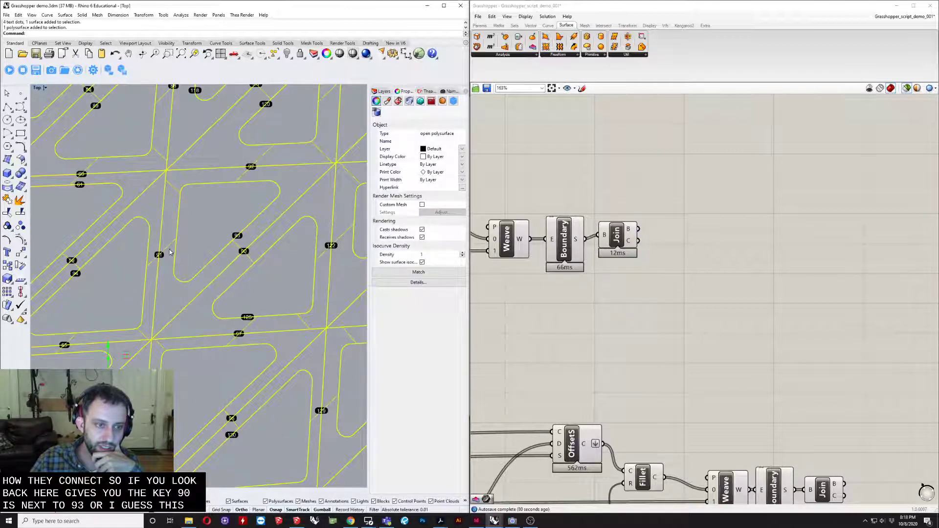
click(158, 255)
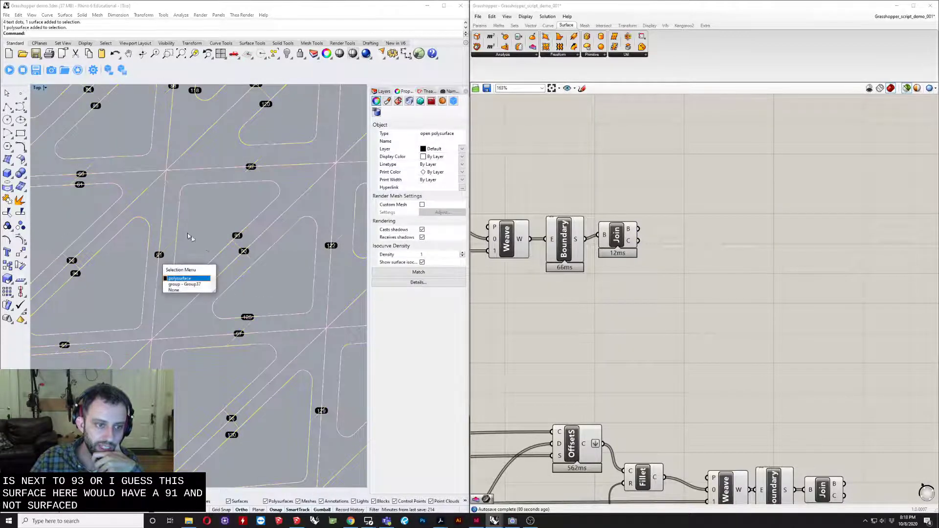
key(Escape)
scroll(206, 244, down, 10)
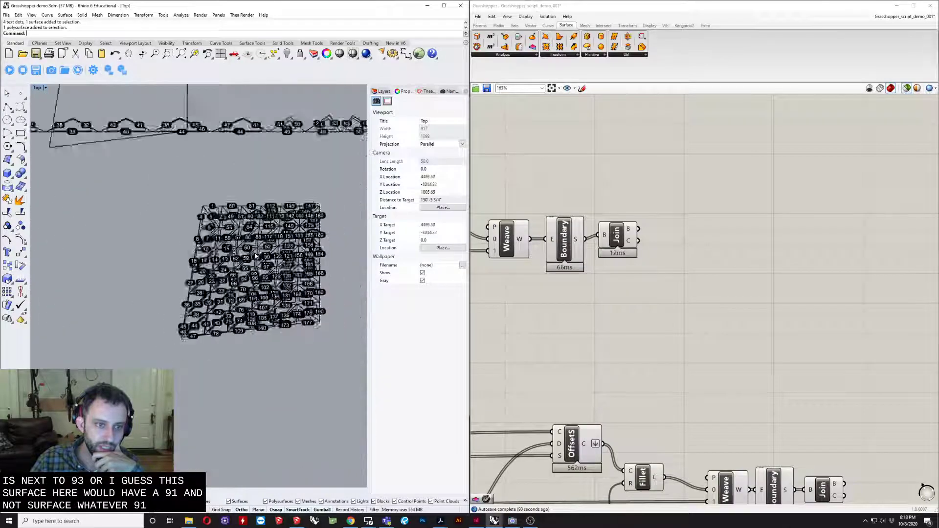
- Examine the flat triangular panels around edge label 41 and search the row for the matching label
scroll(255, 256, down, 2)
right_drag(154, 198, 162, 298)
scroll(262, 256, up, 14)
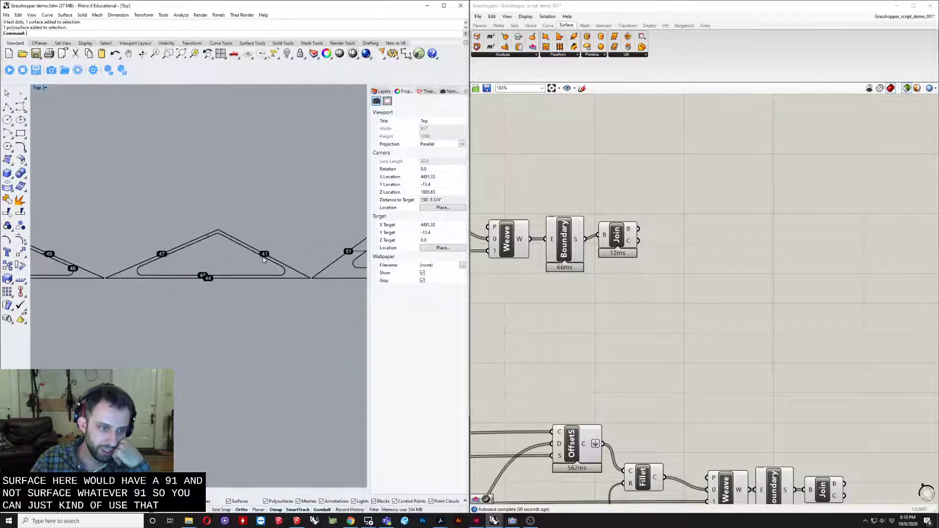
scroll(263, 256, down, 4)
right_drag(263, 257, 149, 273)
scroll(234, 263, up, 6)
scroll(234, 264, down, 3)
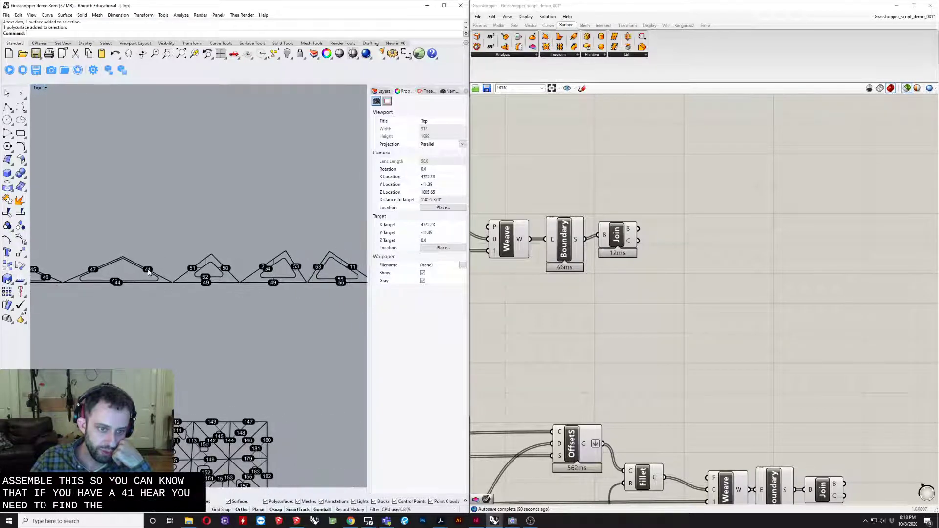
scroll(148, 268, down, 8)
right_drag(115, 301, 269, 295)
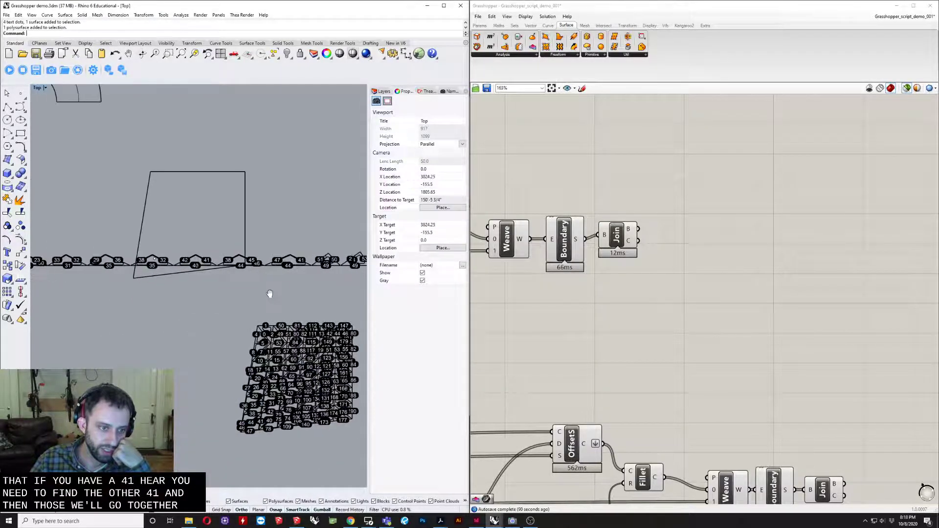
right_drag(181, 280, 245, 304)
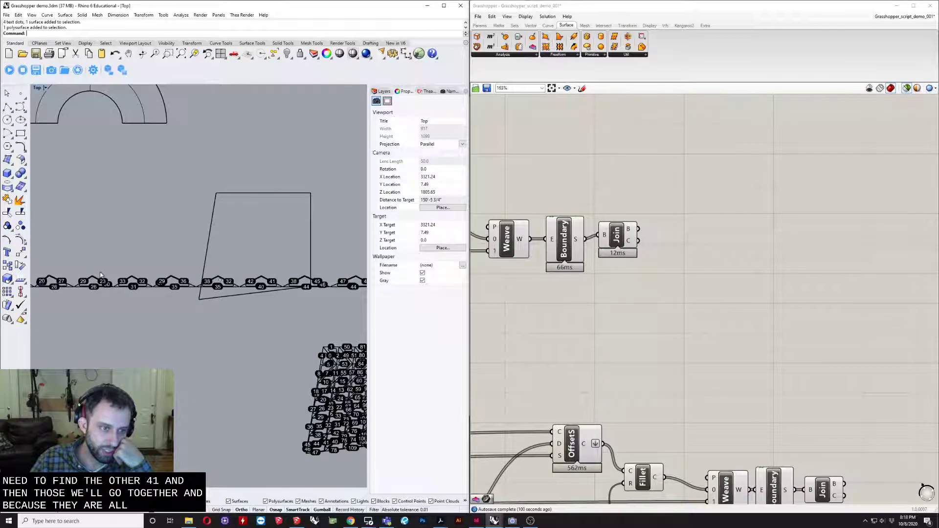
right_drag(100, 275, 143, 288)
scroll(99, 281, up, 6)
scroll(97, 280, down, 6)
scroll(143, 288, down, 8)
right_drag(205, 281, 129, 283)
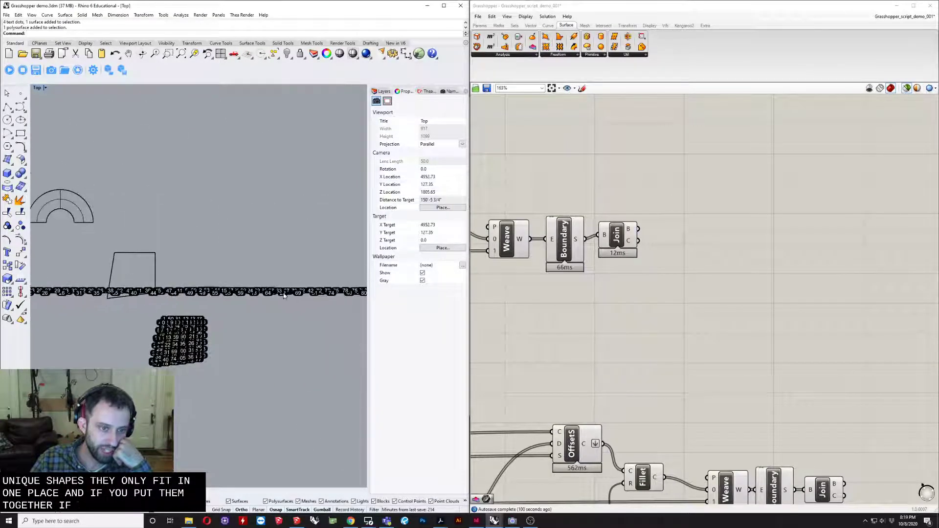
- Examine the edge labels further along the row of flat panels and on the numbered polysurface
scroll(284, 295, up, 10)
right_drag(297, 300, 126, 325)
right_drag(297, 316, 201, 320)
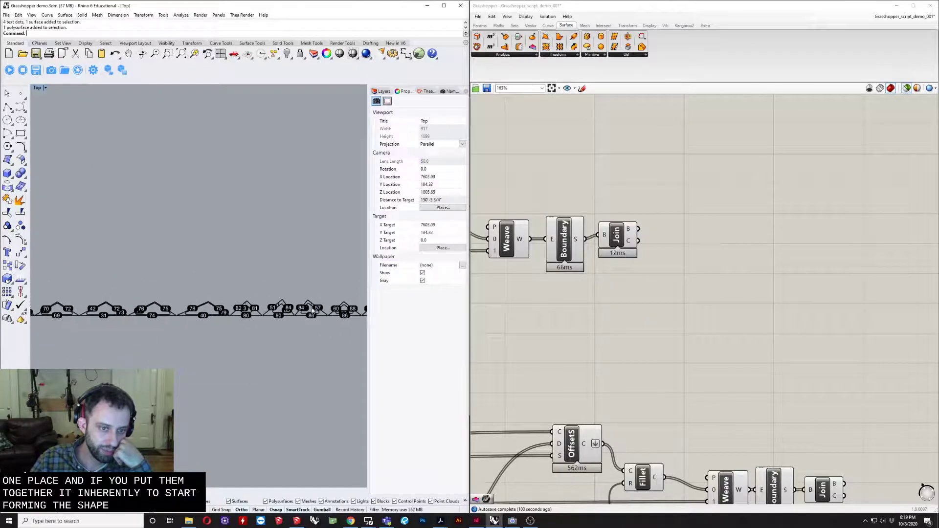
scroll(312, 311, up, 3)
scroll(214, 289, down, 15)
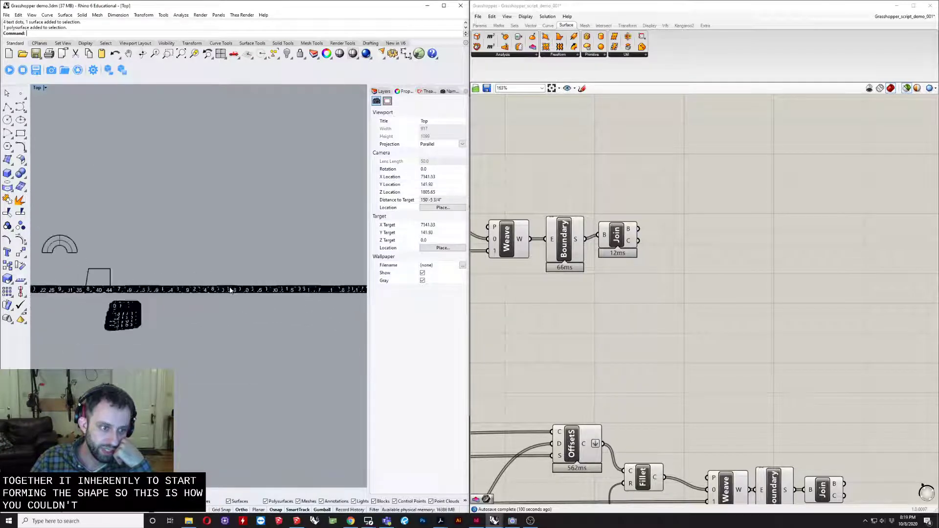
scroll(140, 320, up, 7)
right_drag(131, 319, 248, 373)
scroll(133, 298, up, 14)
scroll(249, 373, down, 1)
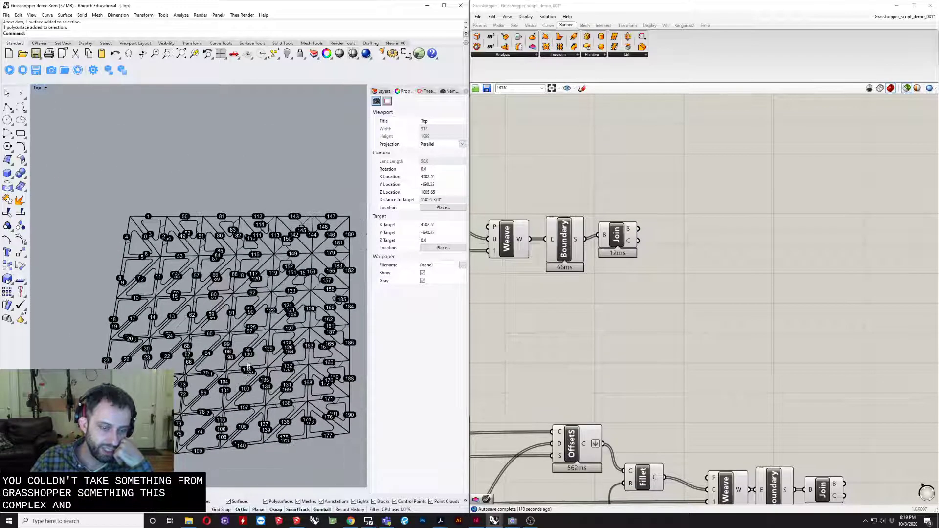
- Select the flat panel with edges 38, 45 and 44, compare it with the adjacent panel sharing label 44, and clear the selection
scroll(247, 354, down, 5)
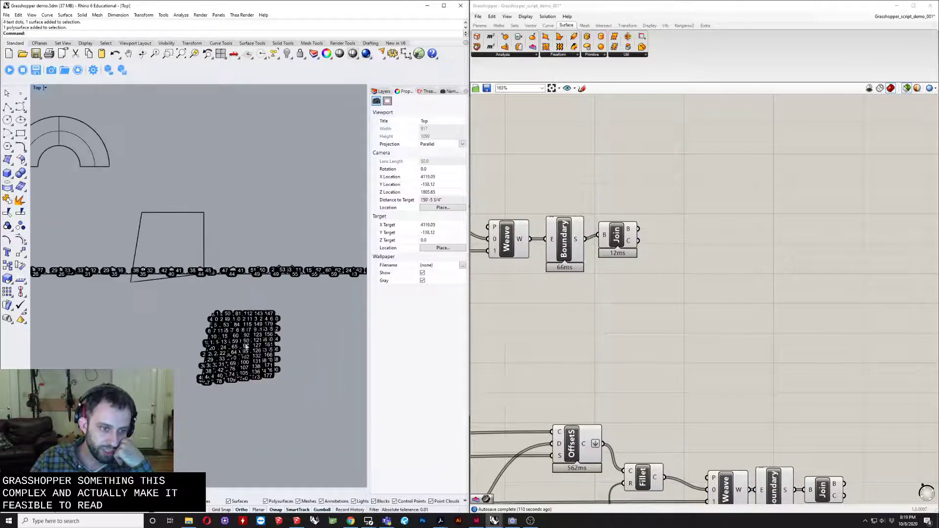
scroll(222, 266, up, 5)
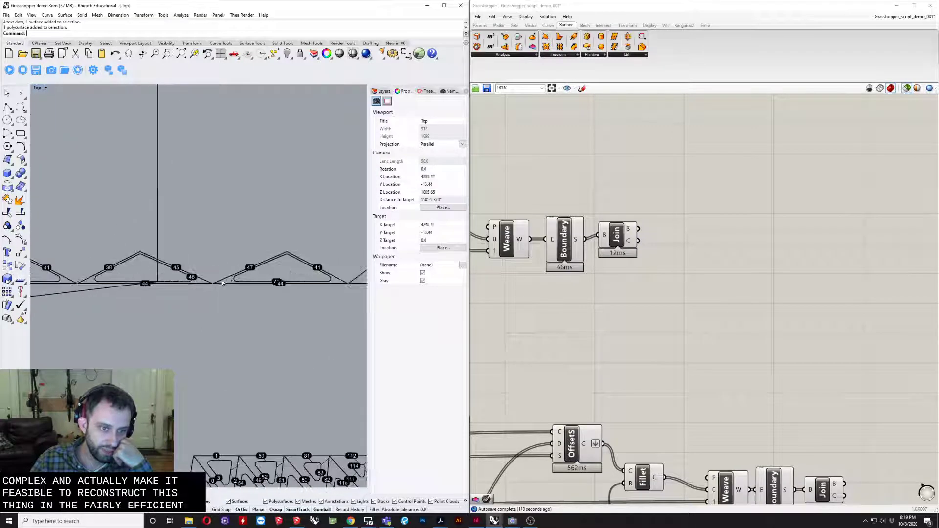
scroll(161, 283, up, 2)
click(161, 285)
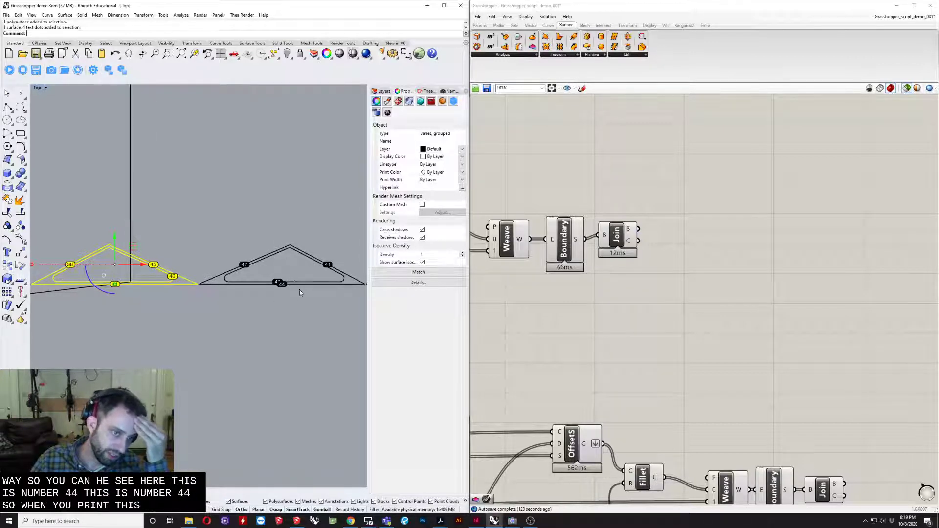
scroll(214, 285, down, 5)
scroll(212, 270, down, 9)
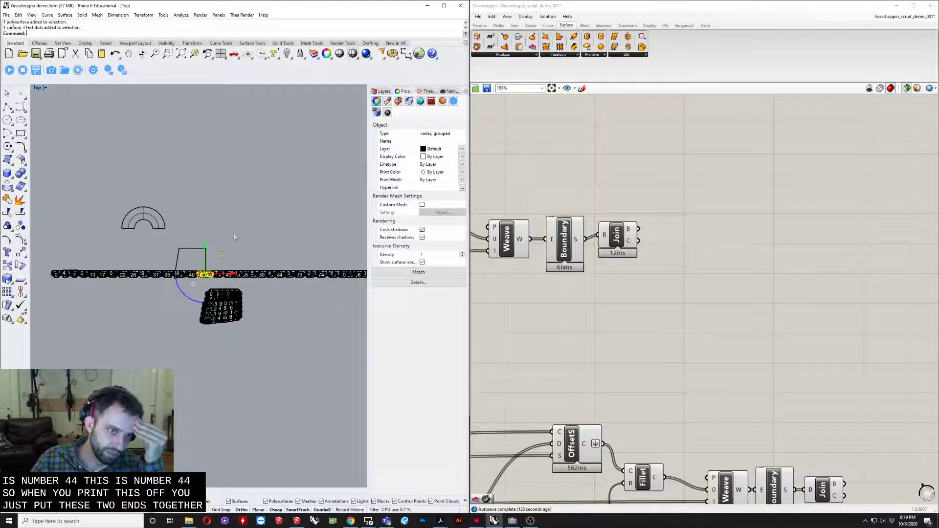
click(234, 237)
- Follow the row of flat panels to its far end and examine the edge labels on the last triangles
right_drag(239, 252, 202, 256)
scroll(350, 266, up, 9)
scroll(321, 300, up, 4)
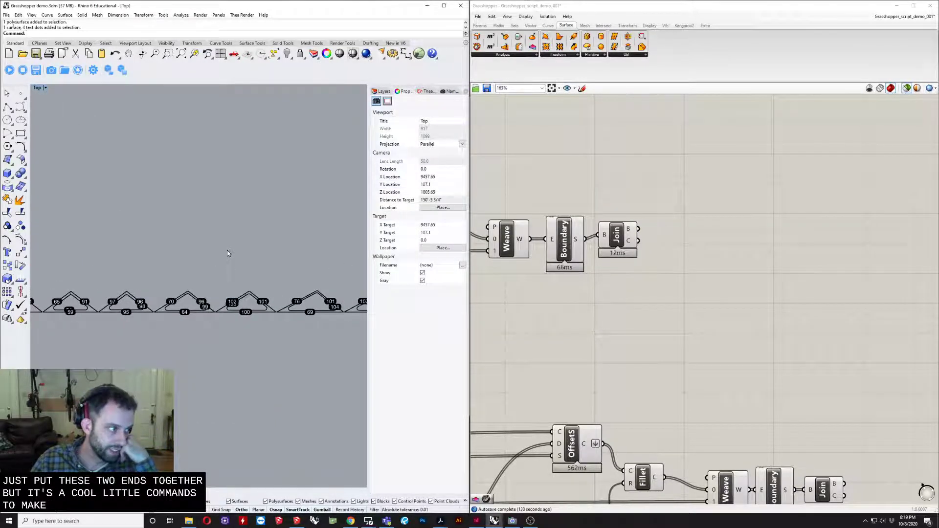
scroll(228, 250, down, 9)
right_drag(235, 249, 168, 251)
scroll(249, 254, down, 7)
right_drag(249, 256, 171, 270)
scroll(247, 265, down, 5)
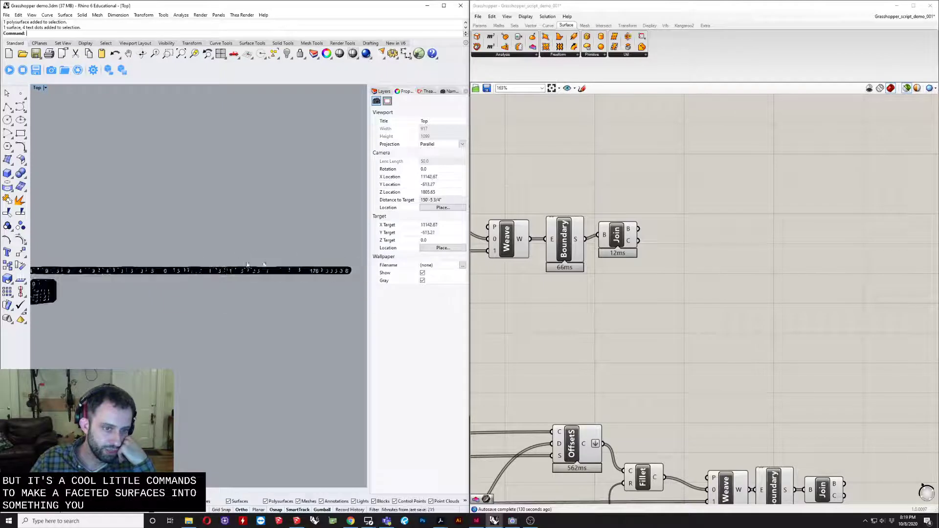
scroll(258, 293, up, 8)
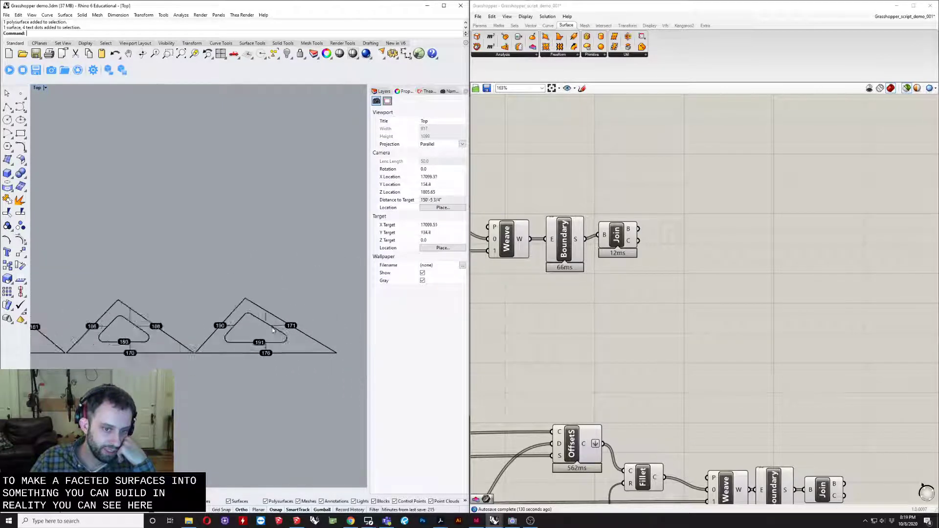
scroll(272, 331, up, 2)
scroll(274, 362, down, 3)
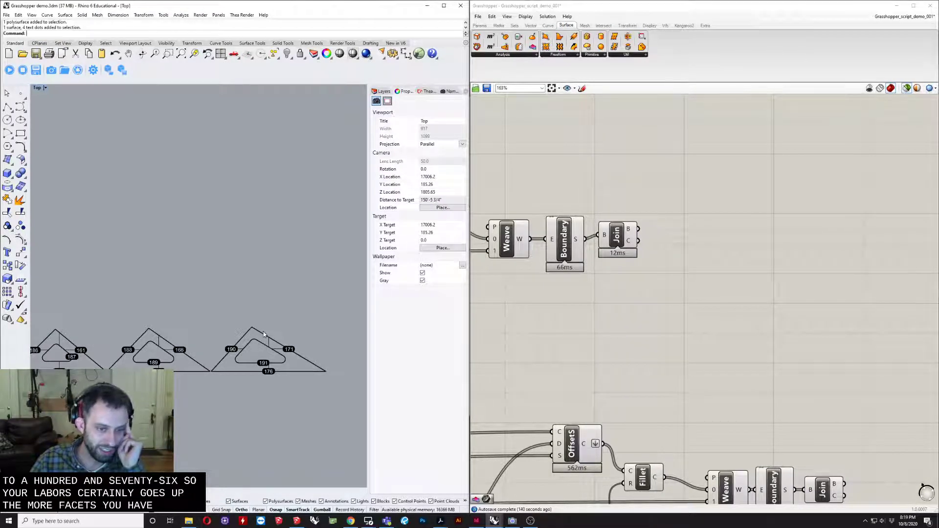
scroll(254, 332, down, 12)
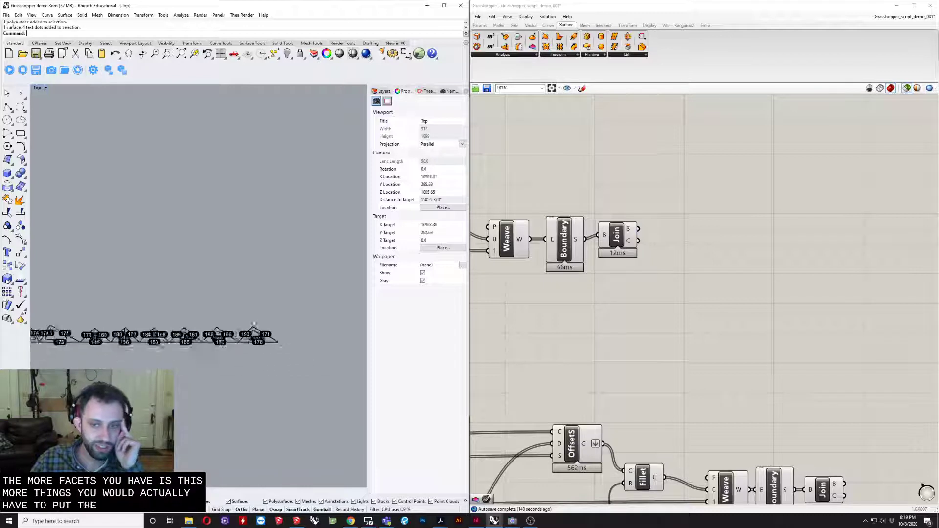
right_drag(253, 332, 262, 299)
scroll(255, 303, down, 6)
scroll(199, 279, up, 8)
- Delete the Join component that follows the upper Boundary component in the Grasshopper definition
scroll(690, 314, down, 4)
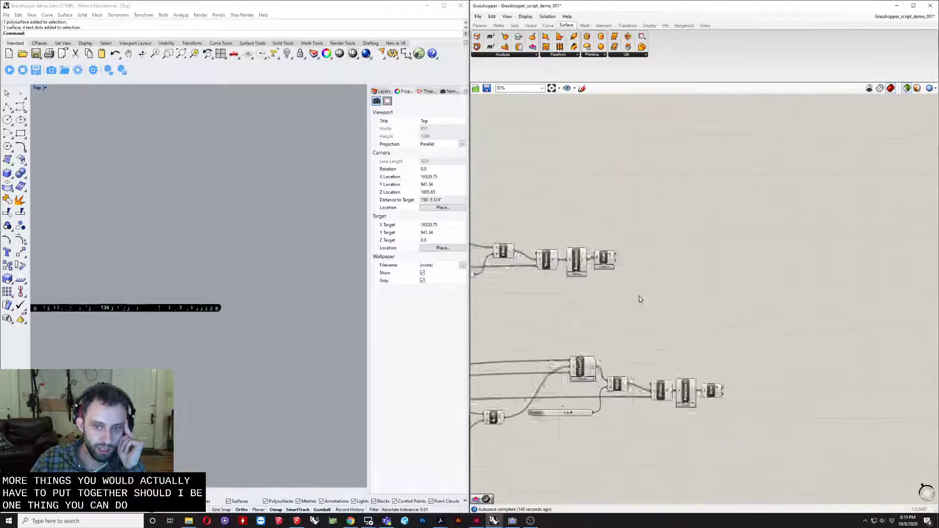
drag(677, 304, 696, 274)
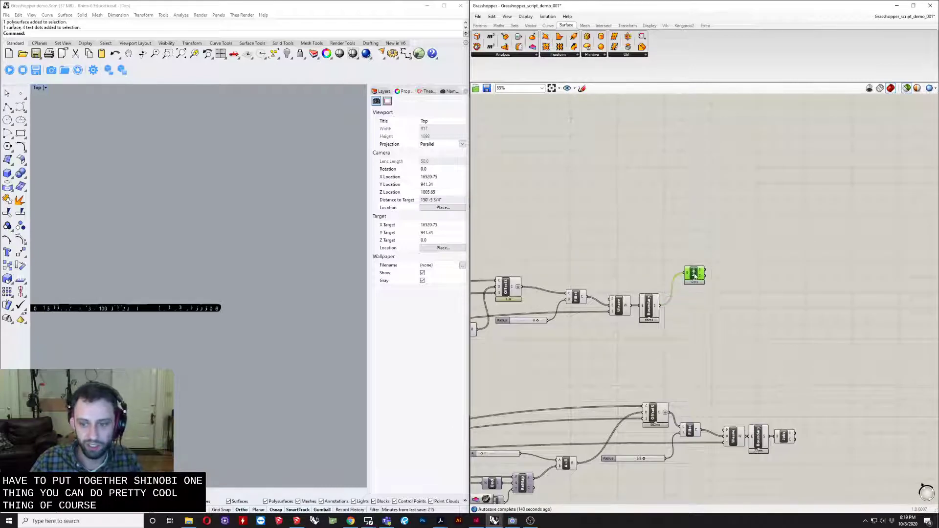
key(Delete)
- Add an Extrude component beyond the upper Boundary component and feed the Boundary surfaces into its B input
scroll(693, 387, down, 5)
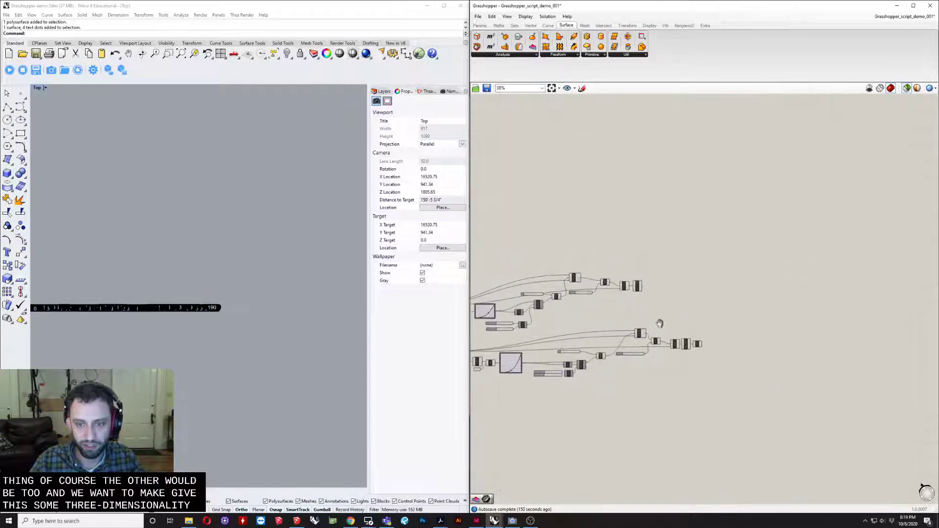
scroll(662, 303, up, 4)
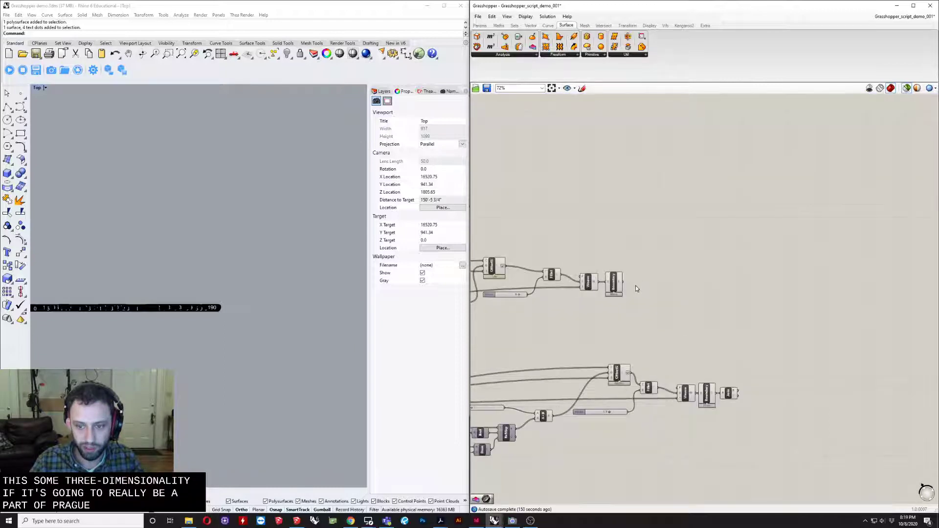
right_drag(635, 289, 626, 328)
double_click(636, 333)
text(ext)
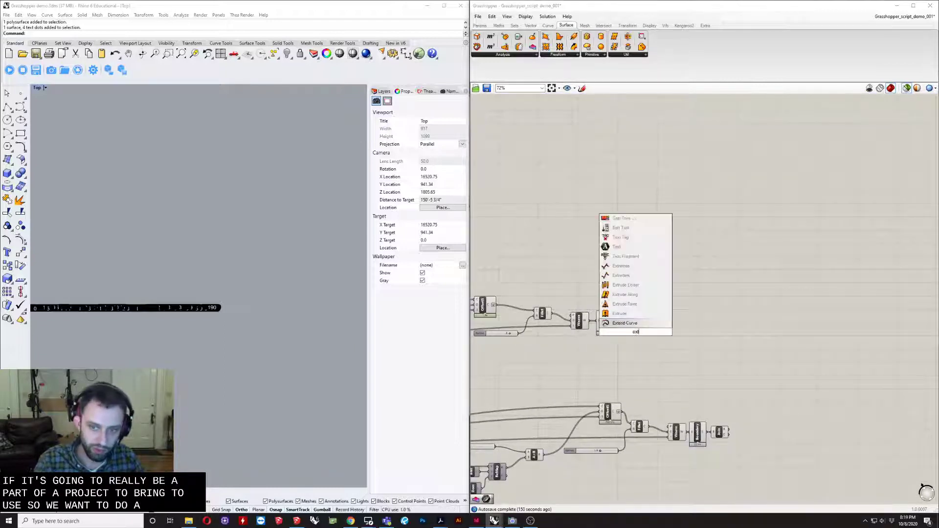
click(631, 314)
scroll(637, 317, up, 3)
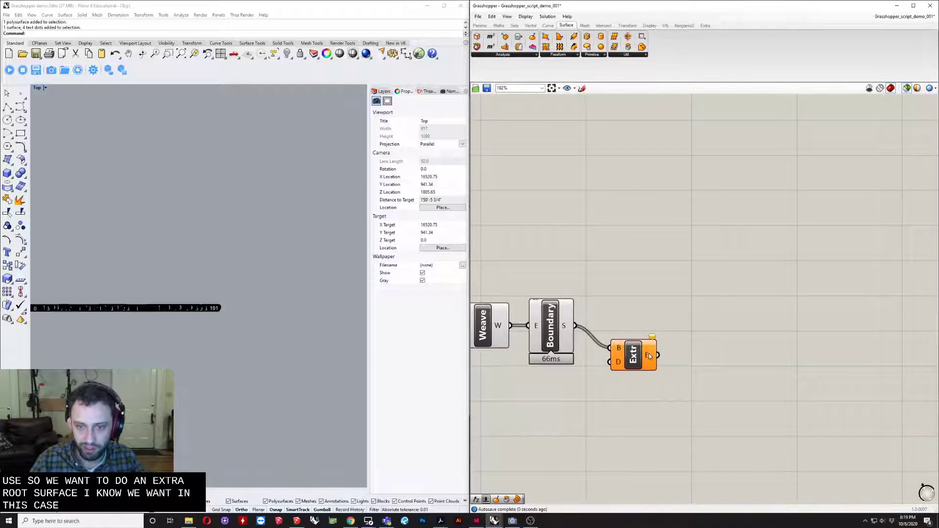
drag(633, 354, 716, 359)
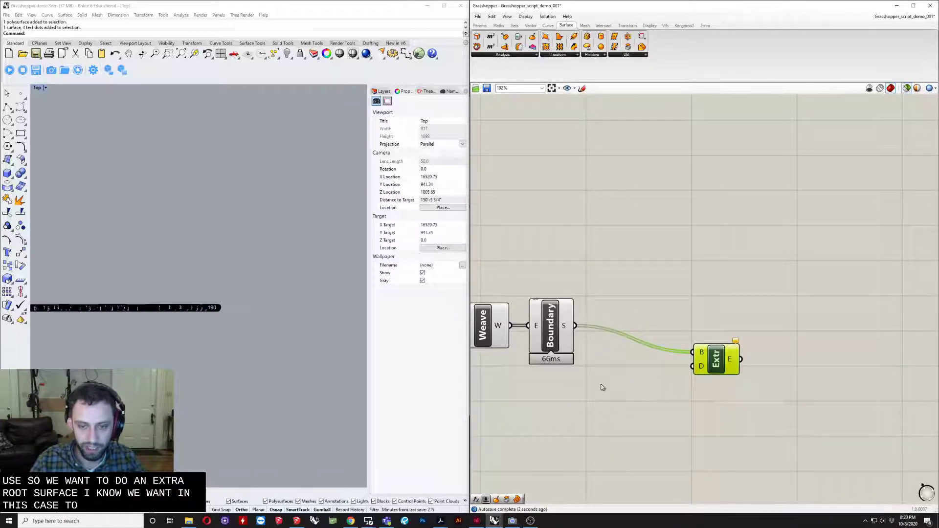
- Add an Evaluate Surface component between Boundary and Extrude, with the Boundary surfaces wired into its S input
right_drag(626, 457, 598, 439)
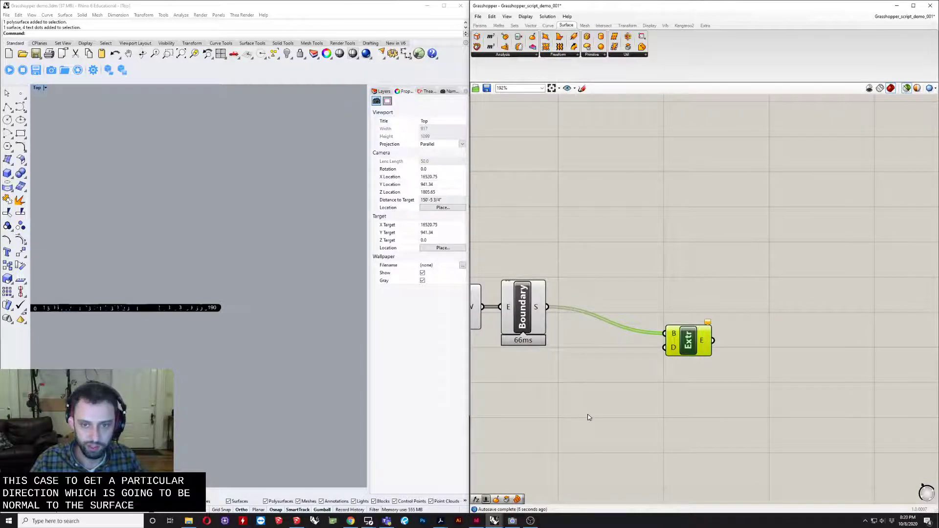
click(533, 54)
click(533, 37)
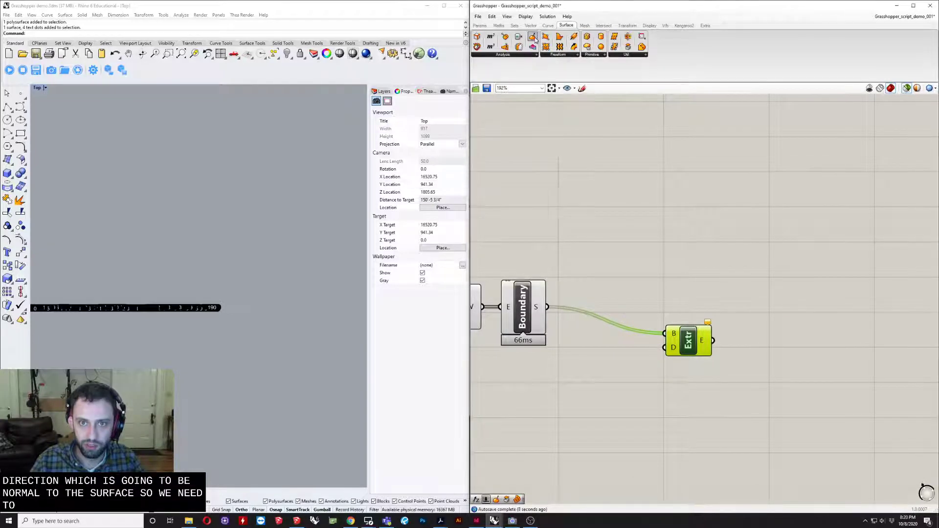
click(612, 381)
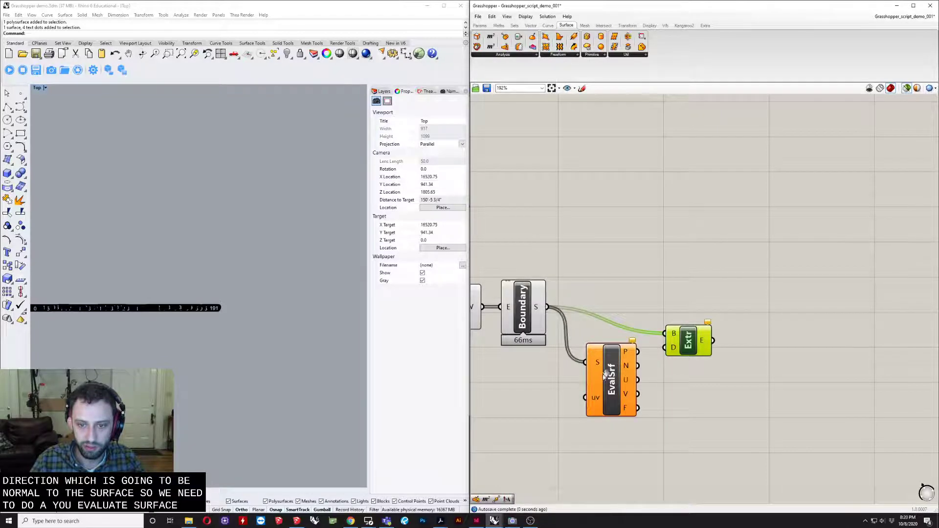
scroll(605, 374, down, 10)
right_drag(690, 240, 704, 274)
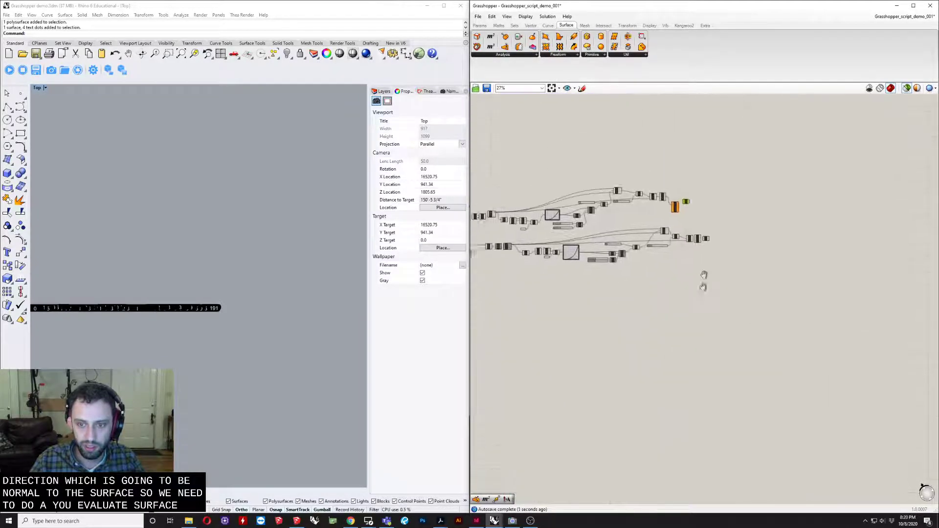
scroll(703, 275, up, 5)
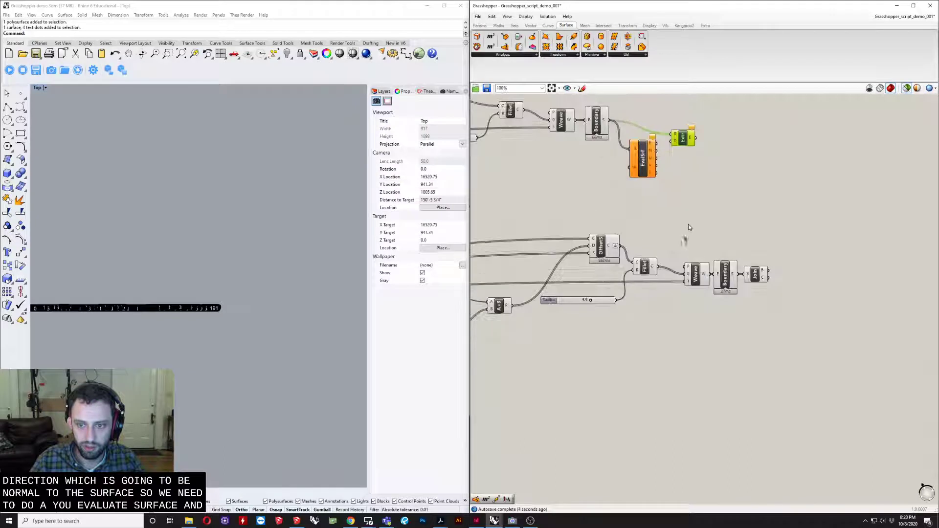
scroll(688, 227, down, 4)
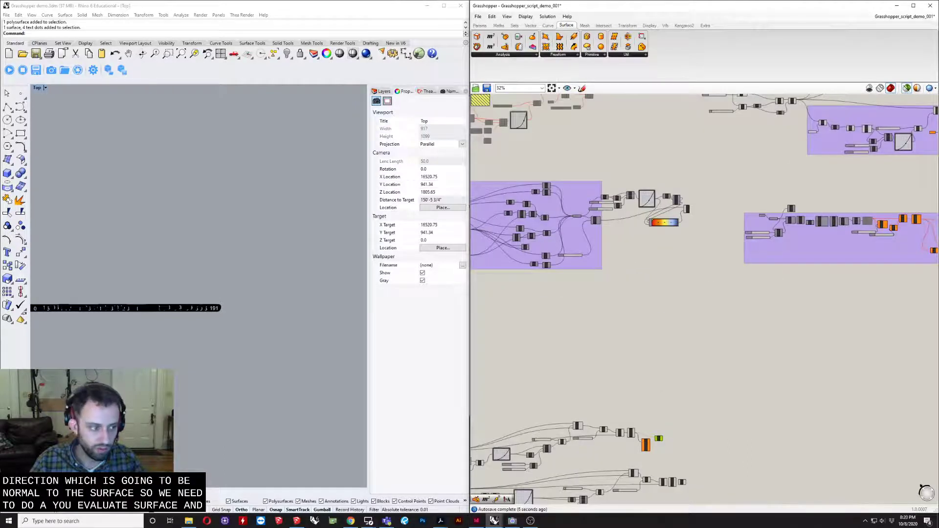
scroll(652, 293, up, 2)
scroll(716, 350, up, 5)
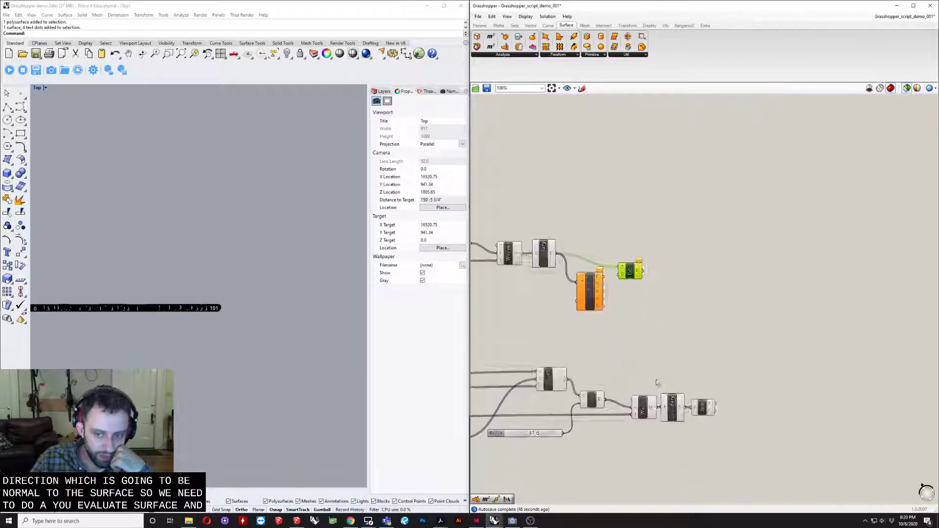
- Add an Area component before Evaluate Surface, feed it the Boundary surfaces, and wire its centroid output C into the uv input
right_drag(653, 325, 667, 329)
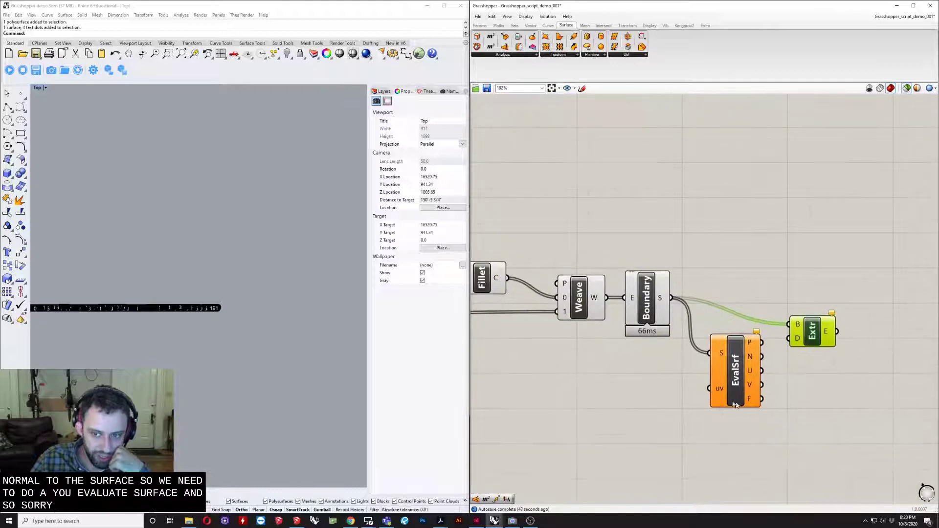
click(624, 395)
double_click(624, 392)
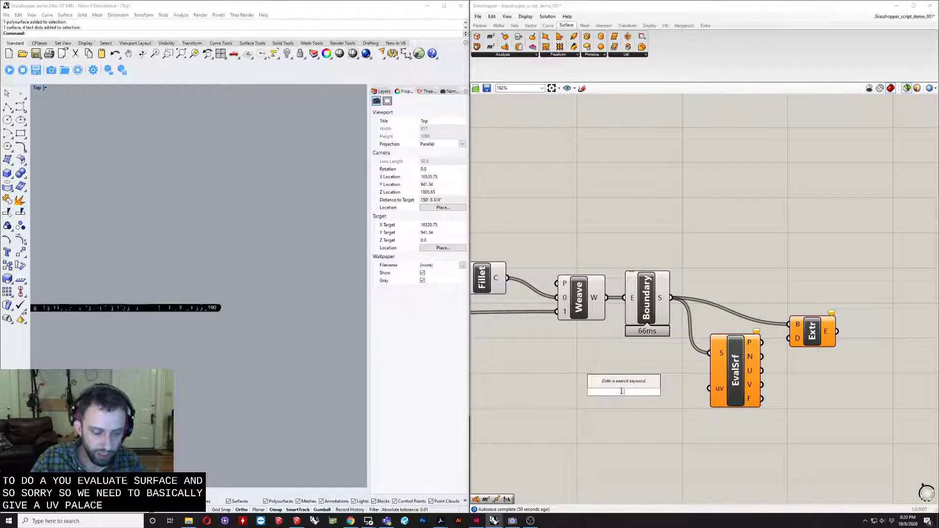
text(area)
key(Return)
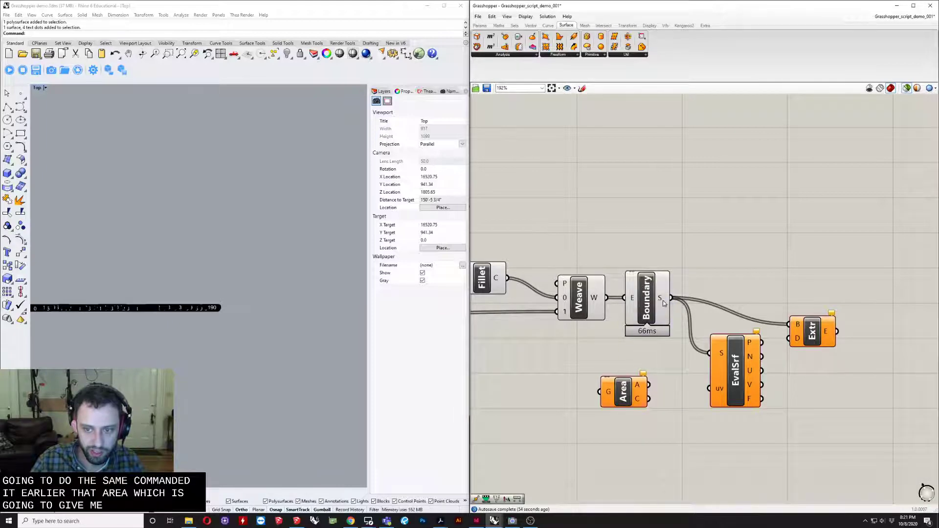
drag(603, 390, 710, 389)
click(624, 401)
drag(622, 404, 676, 397)
right_drag(754, 369, 665, 399)
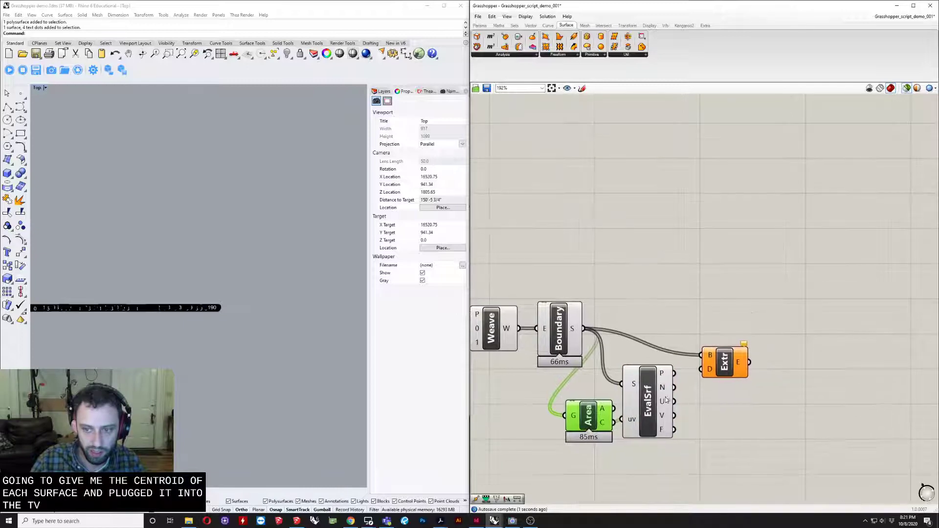
- Add an Amplitude component, wire the Evaluate Surface normal N into its V input, and connect its output to Extrude's D input
drag(730, 356, 850, 321)
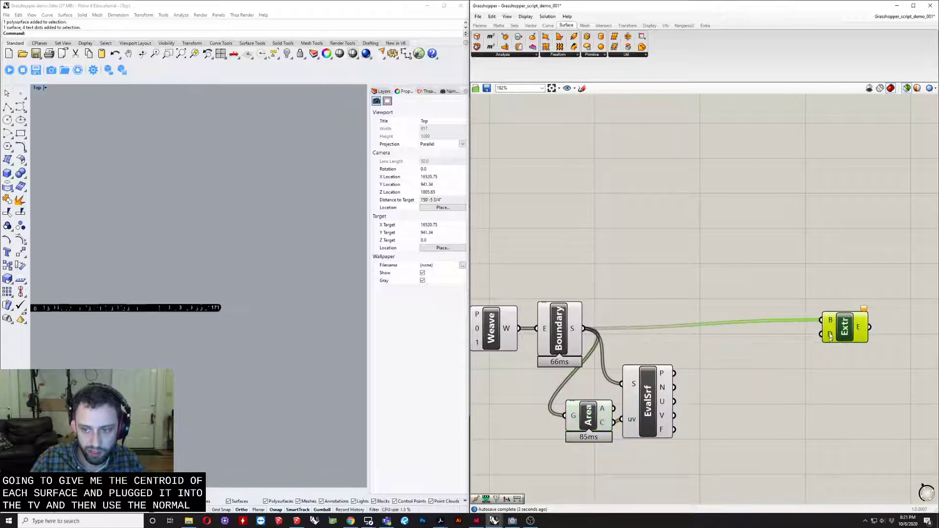
click(790, 418)
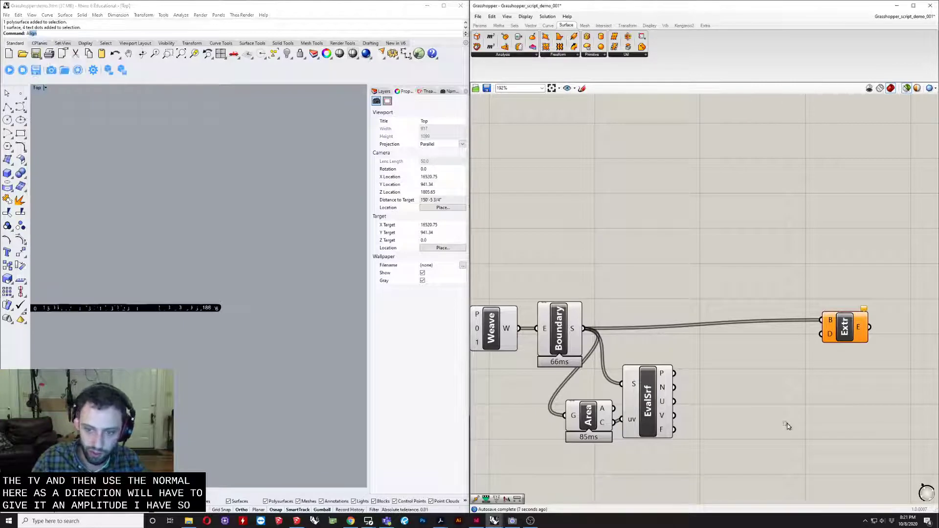
double_click(788, 426)
text(amo)
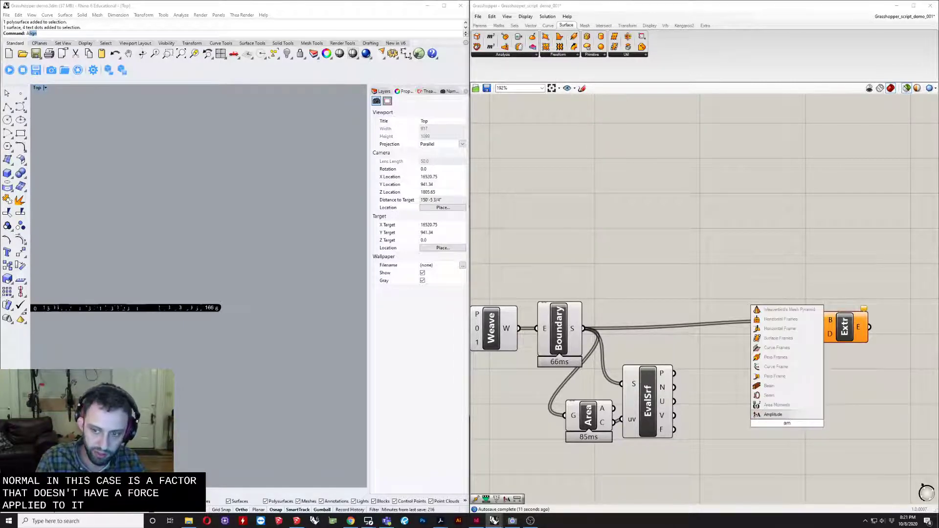
key(Return)
drag(675, 388, 768, 412)
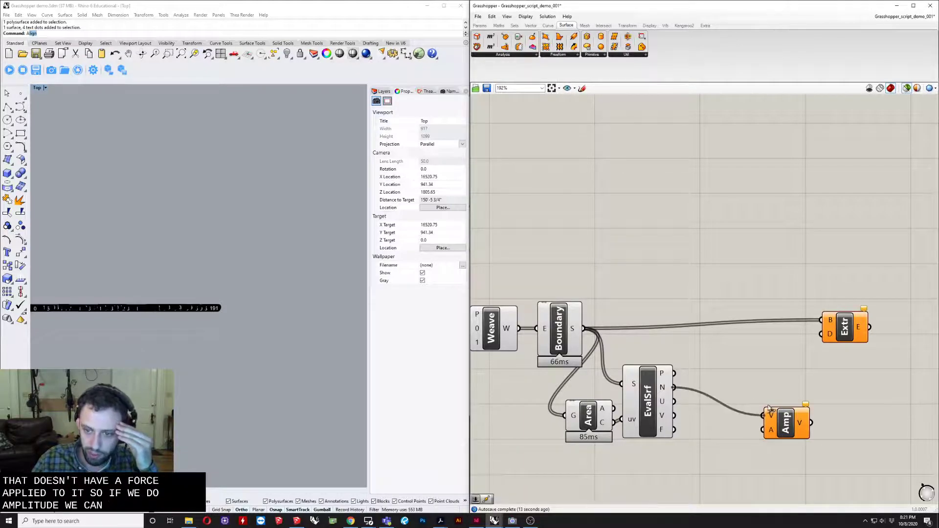
drag(824, 334, 822, 334)
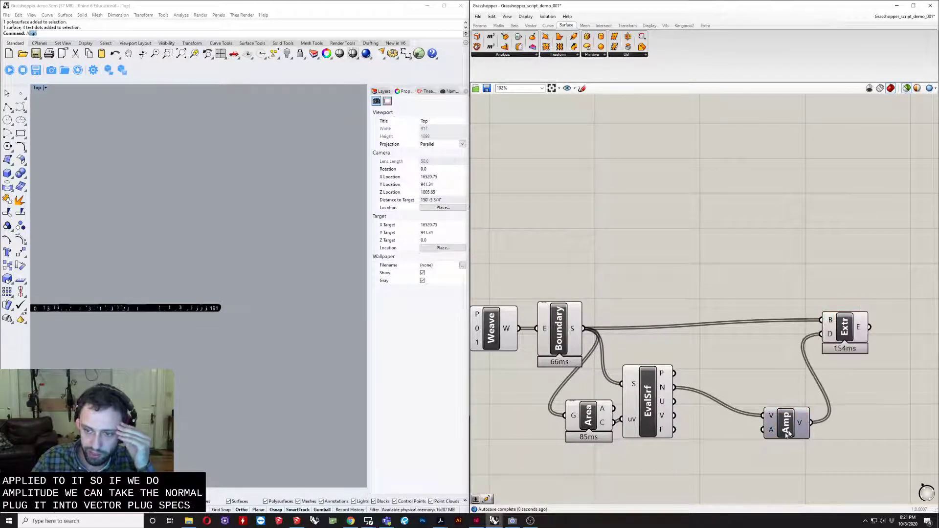
- Create a number slider with value 5 and connect it to the A input of the Amplitude component
double_click(734, 462)
text(5)
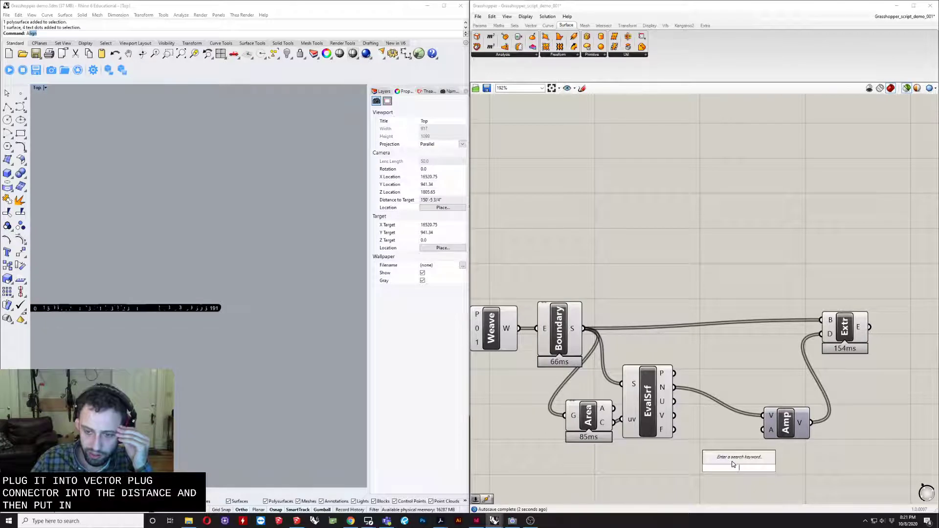
key(Return)
drag(785, 469, 733, 473)
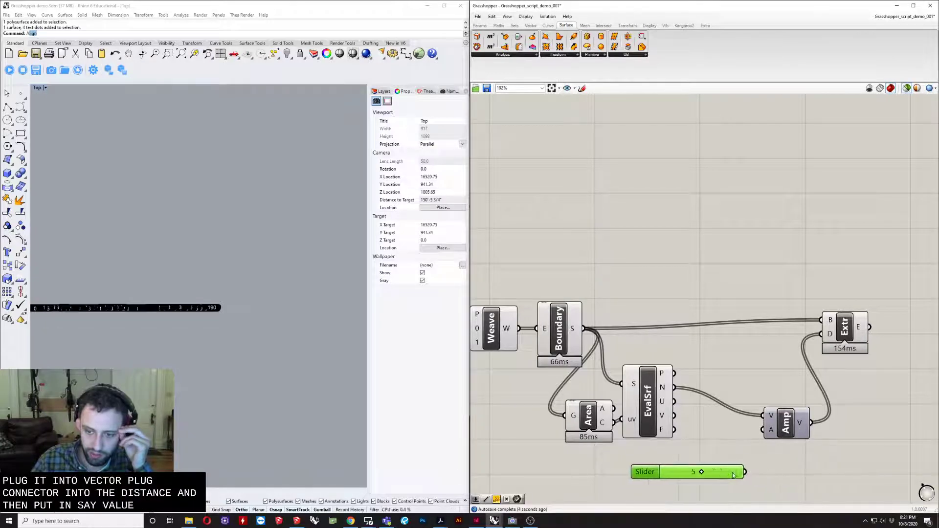
drag(764, 439, 763, 430)
- Highlight the Extrude output and examine the panel thickness up close in Rhino's Perspective view
click(845, 327)
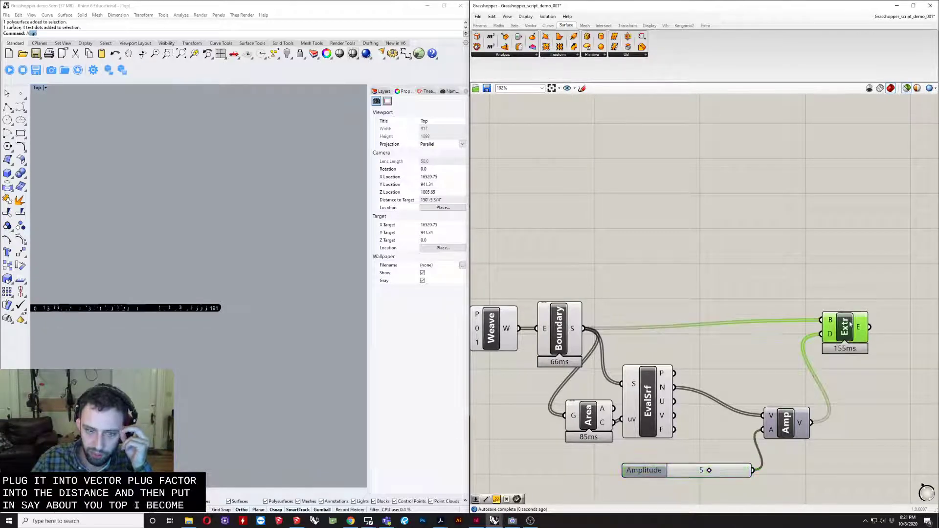
scroll(314, 302, down, 3)
scroll(274, 301, up, 20)
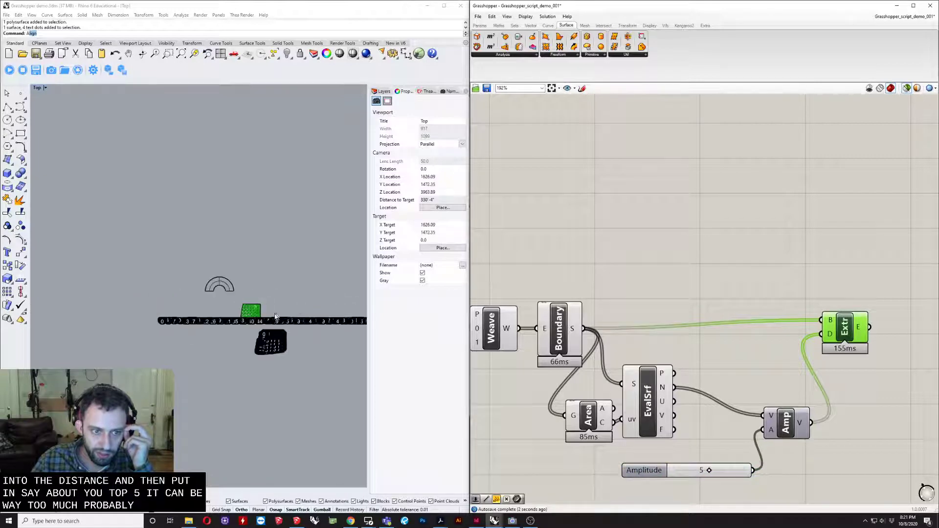
double_click(38, 88)
scroll(296, 403, up, 5)
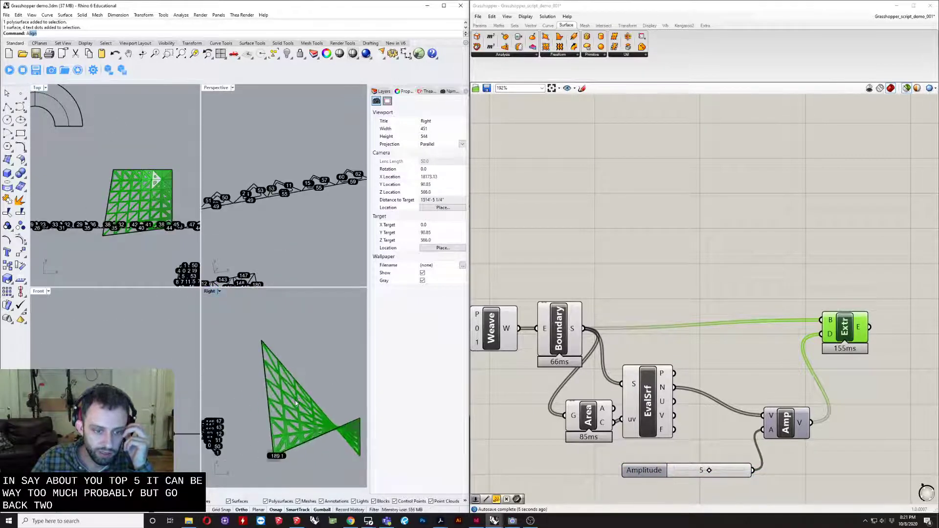
scroll(295, 403, up, 3)
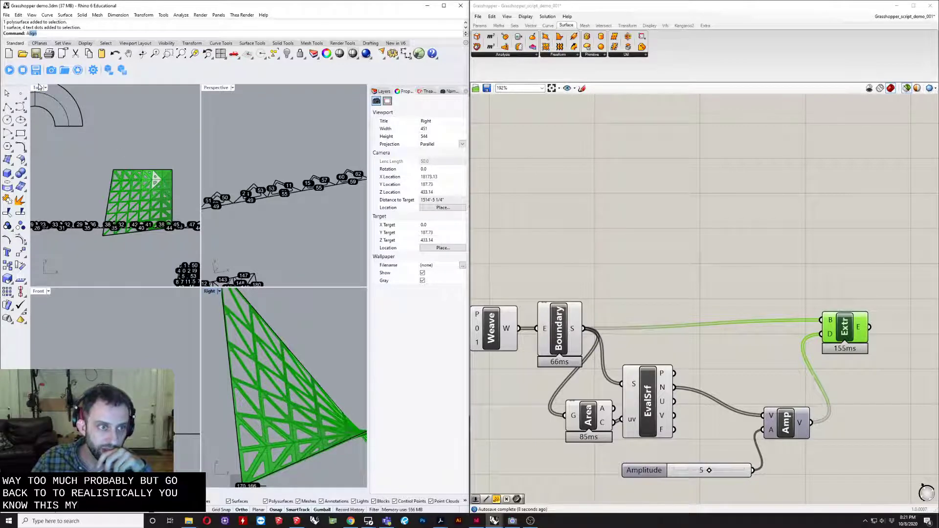
double_click(215, 88)
scroll(219, 332, down, 3)
shift+right_drag(219, 332, 324, 295)
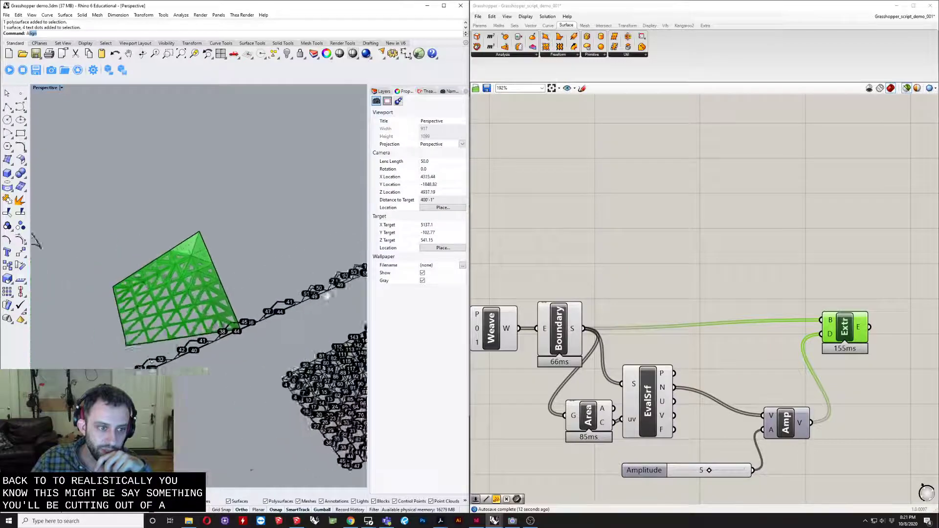
scroll(164, 303, up, 8)
right_drag(140, 300, 229, 239)
scroll(228, 239, up, 3)
right_drag(198, 290, 182, 303)
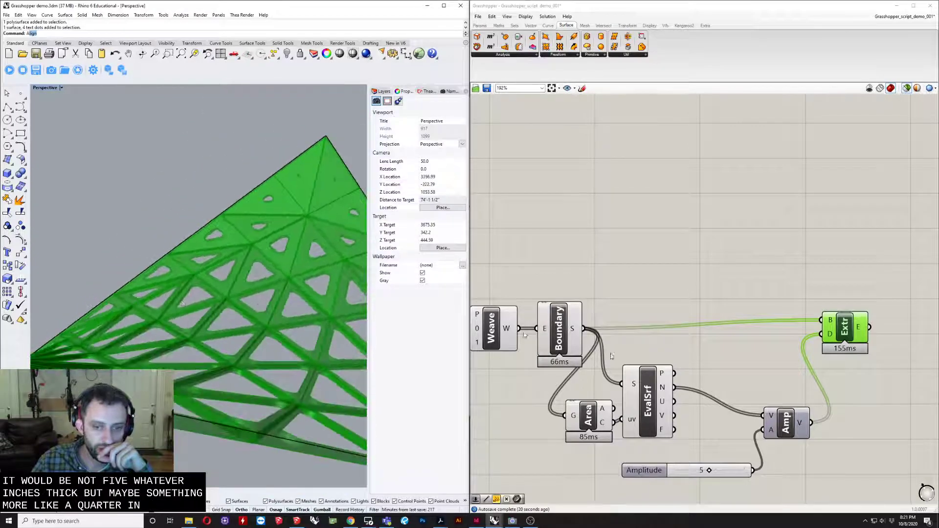
- Set the Amplitude slider to 2 and inspect the extruded panels up close
double_click(690, 471)
text(2)
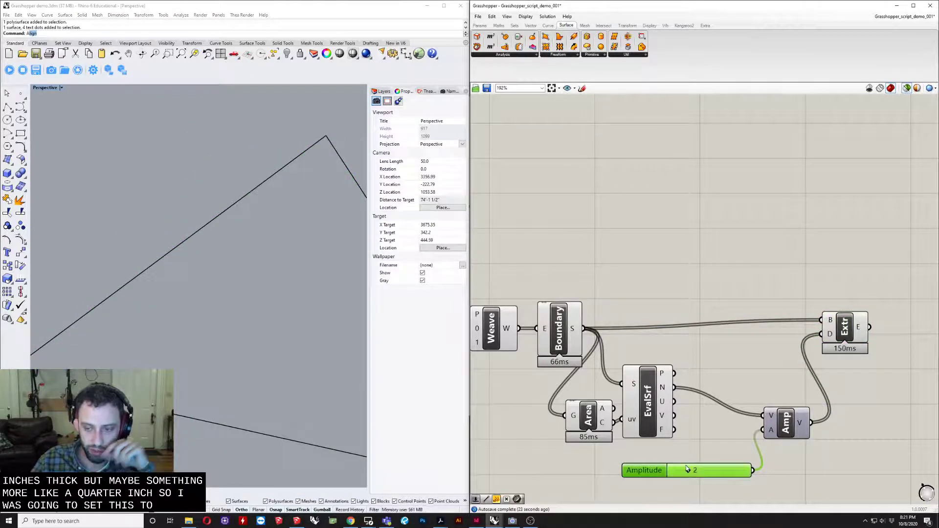
click(852, 320)
right_drag(182, 326, 110, 293)
scroll(223, 392, up, 6)
- Bake the Extrude geometry into Rhino as a group on the Default layer
right_click(840, 334)
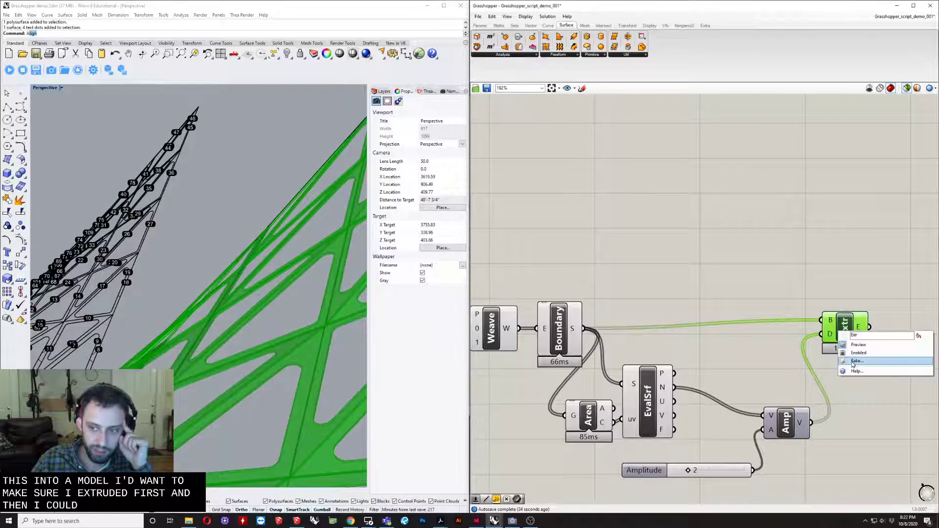
click(856, 360)
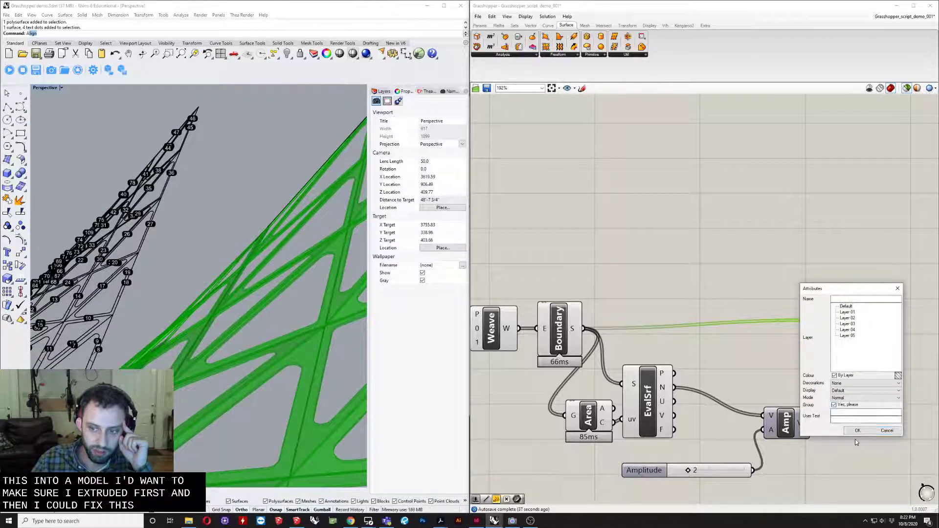
click(858, 430)
scroll(227, 341, down, 4)
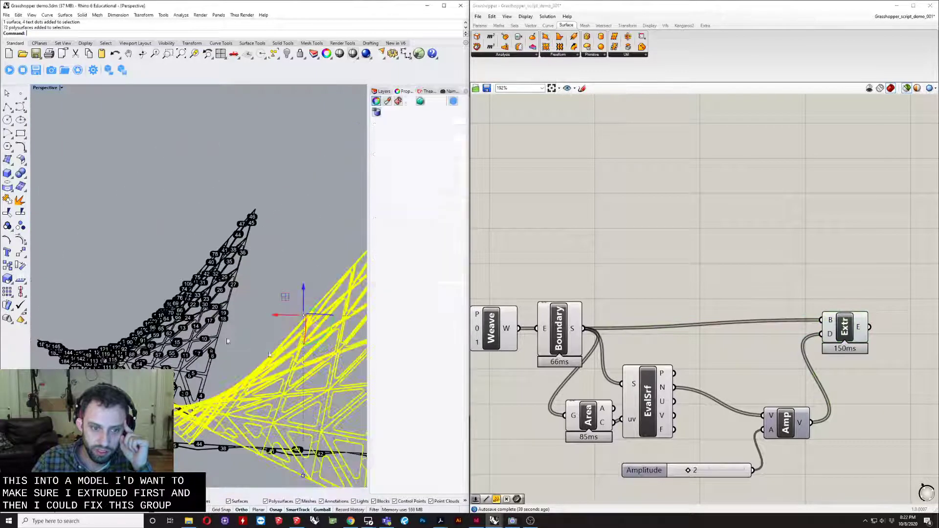
- Switch the Perspective viewport to the Arctic display mode and deselect the baked panels
click(45, 89)
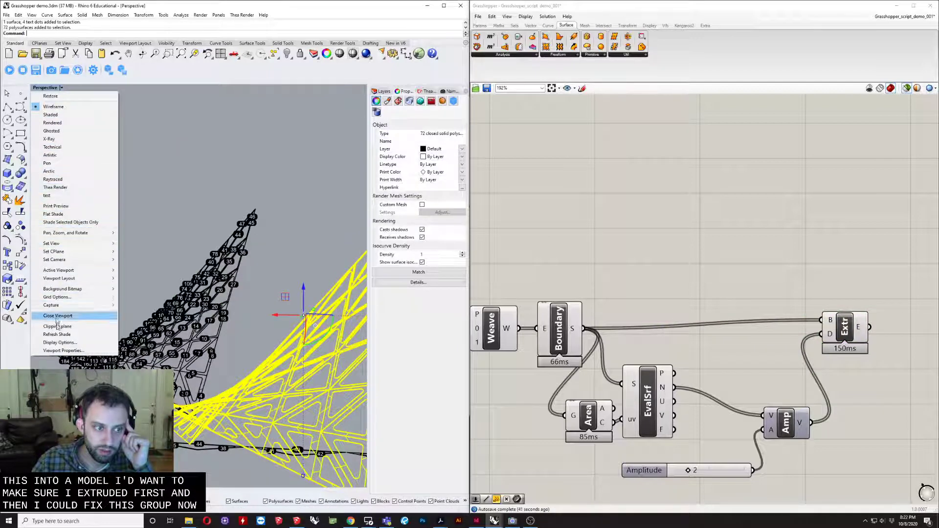
click(49, 171)
right_drag(240, 283, 127, 254)
click(130, 239)
- Hide the original solid surface that covers the baked perforated panels
scroll(278, 238, up, 5)
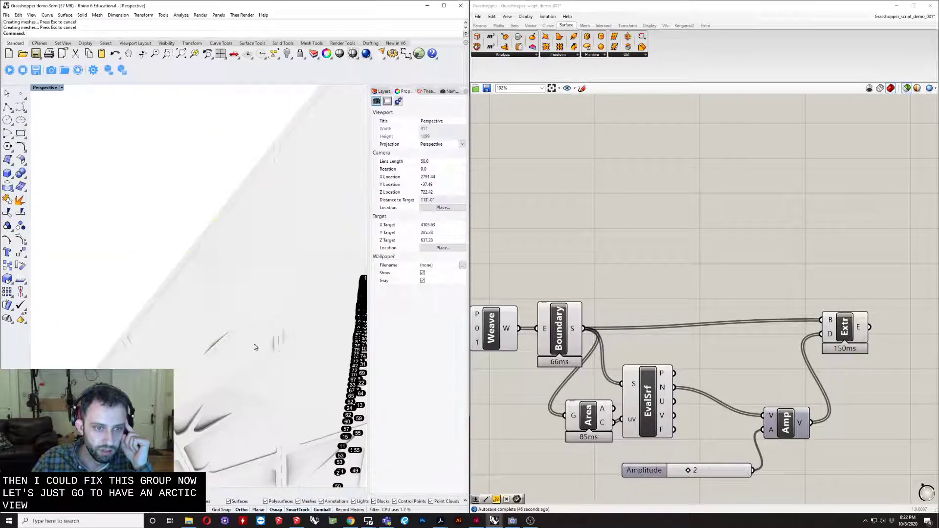
click(258, 386)
scroll(254, 402, down, 2)
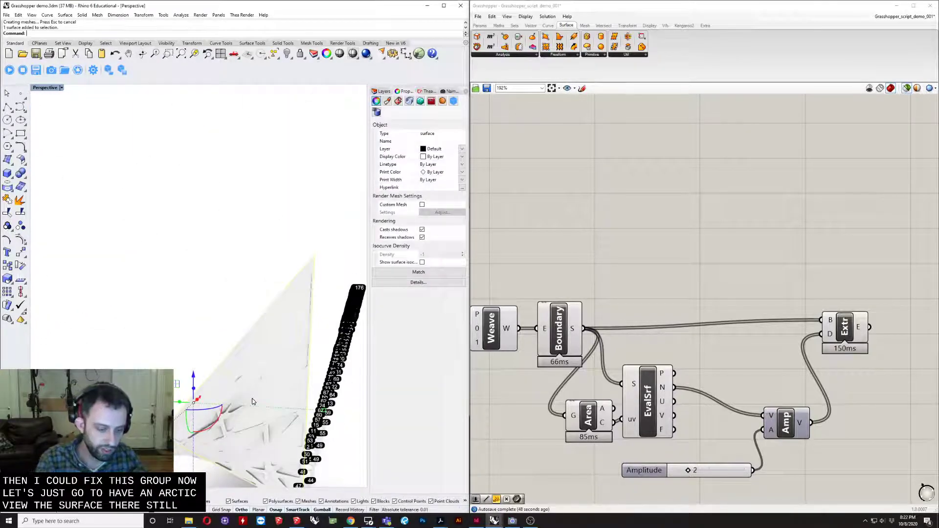
text(hide)
key(Return)
- Examine the baked three-dimensional panel structure from several sides and close to its base corner
right_drag(232, 381, 213, 205)
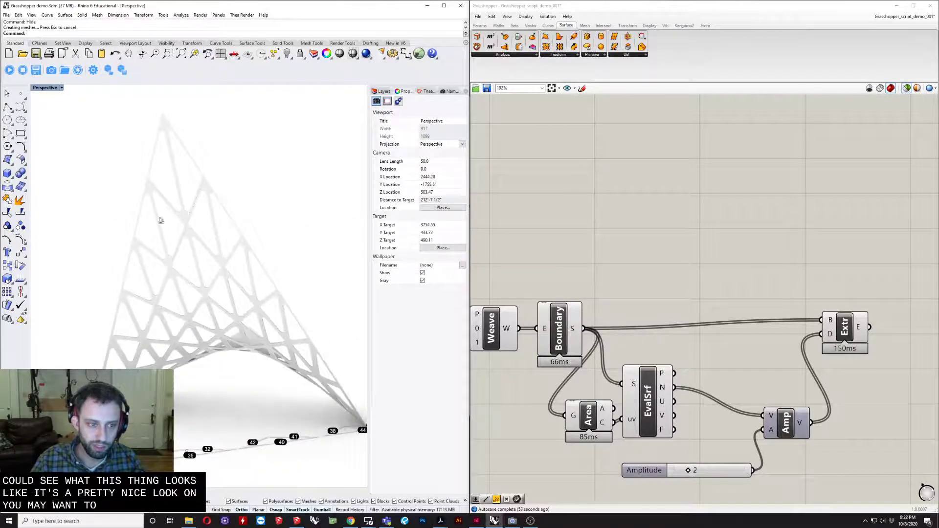
right_drag(197, 241, 207, 260)
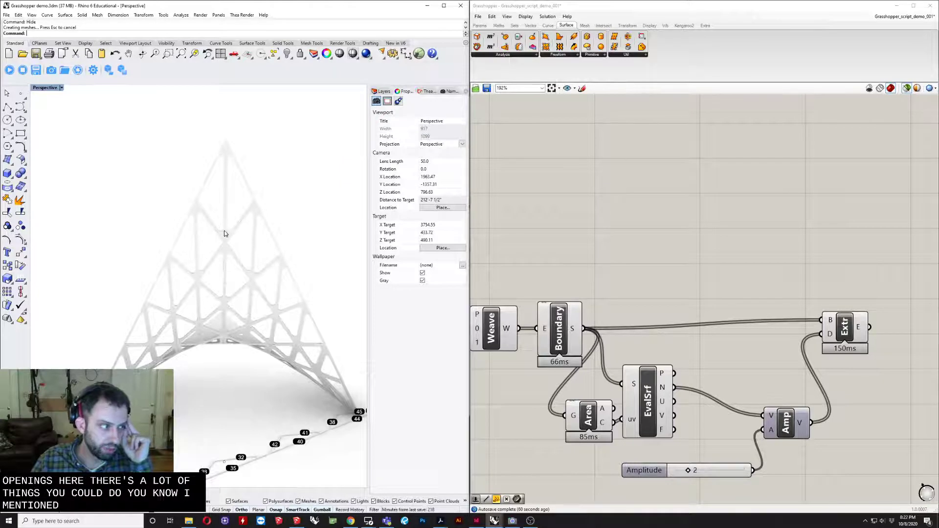
right_drag(224, 247, 254, 237)
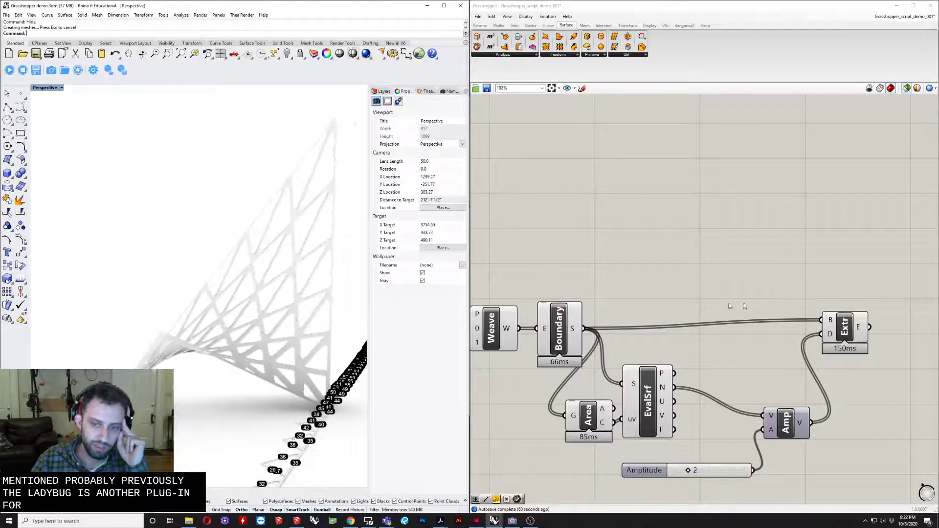
right_drag(710, 277, 717, 292)
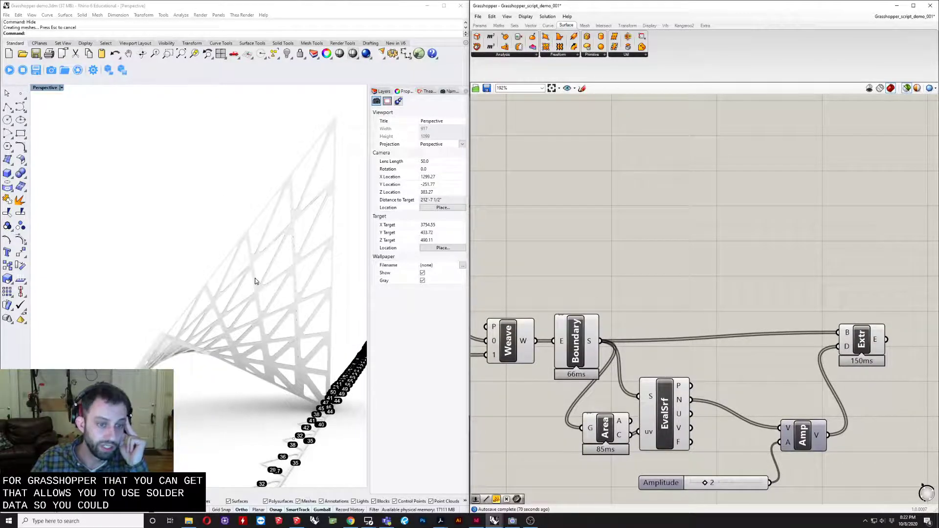
mouse_move(255, 281)
right_down()
mouse_move(266, 275)
mouse_move(243, 283)
right_up()
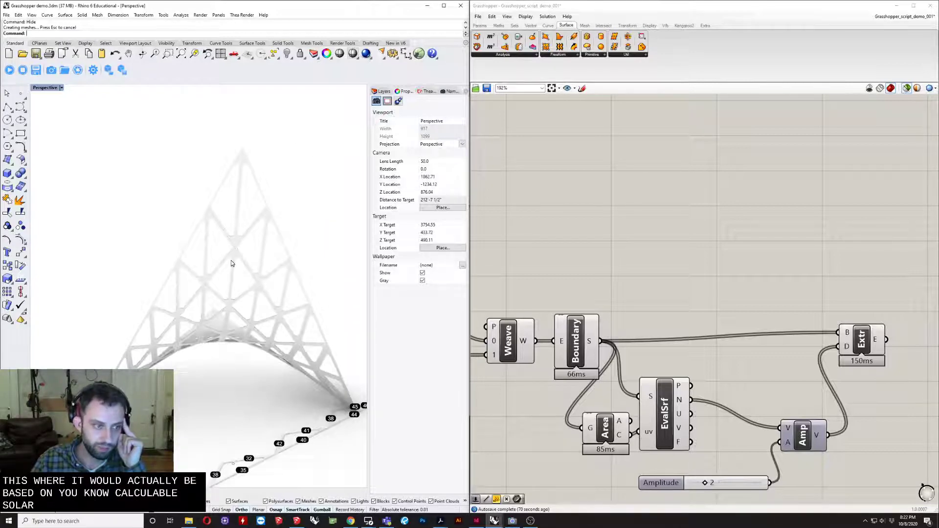
right_drag(260, 265, 239, 297)
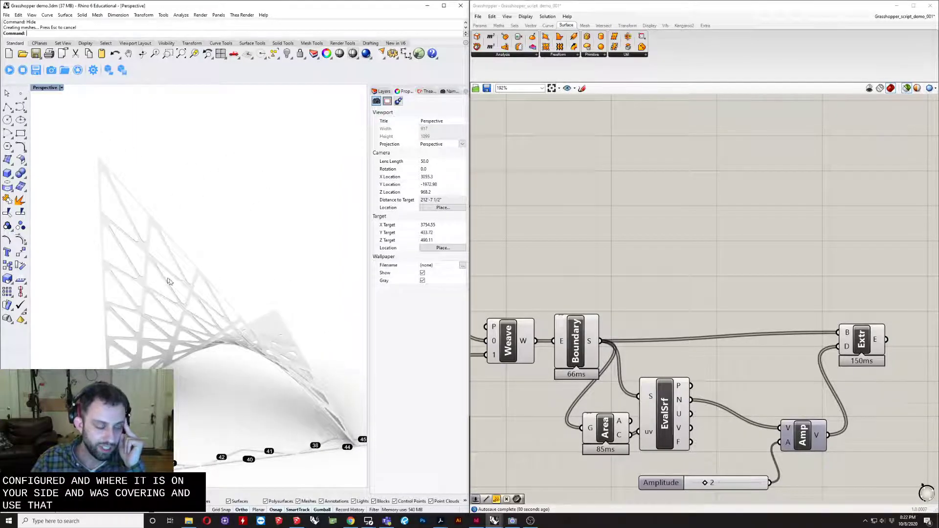
right_drag(234, 288, 253, 318)
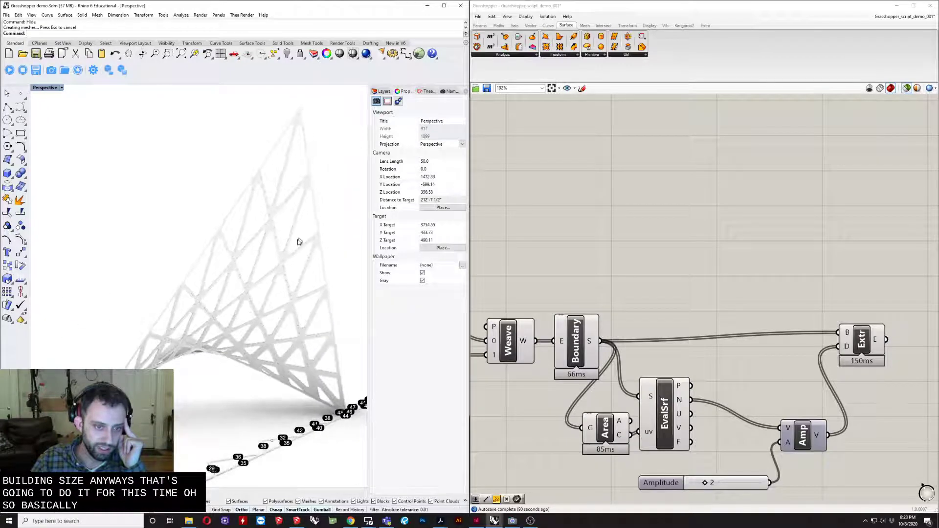
right_drag(298, 242, 292, 408)
scroll(235, 381, up, 5)
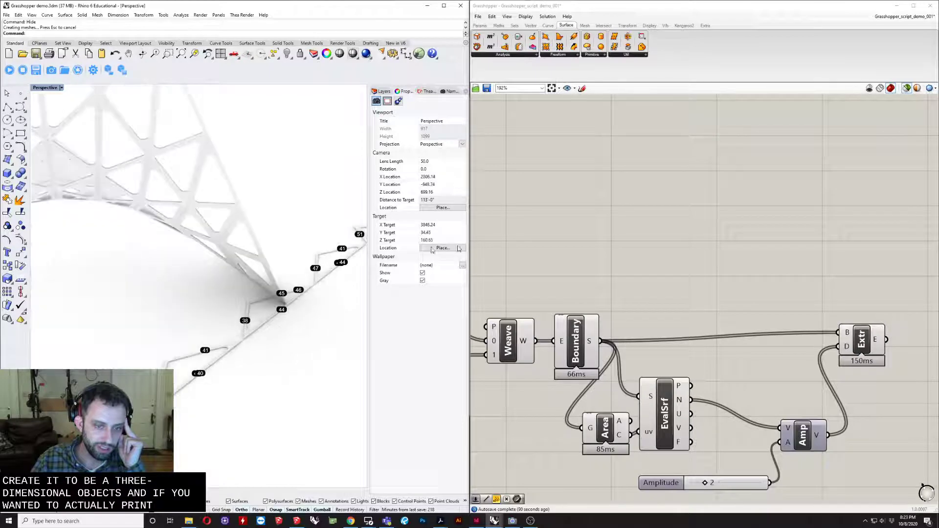
- Review the Grasshopper chain from the curve offset through Fillet, Weave and Boundary to Extrude, alongside the lower parallel chain
scroll(653, 282, down, 3)
right_drag(583, 289, 707, 308)
scroll(700, 313, up, 2)
scroll(602, 299, down, 1)
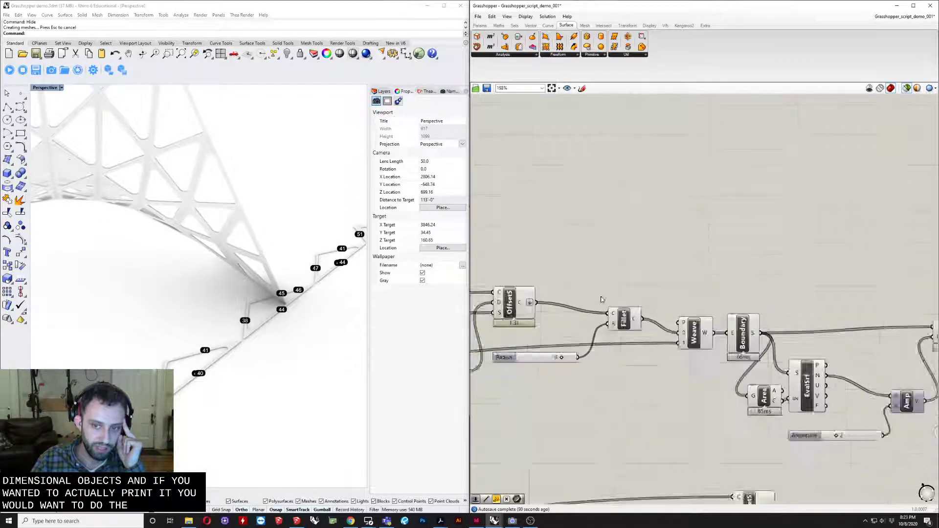
scroll(602, 299, down, 4)
drag(801, 273, 644, 391)
key(ctrl+e)
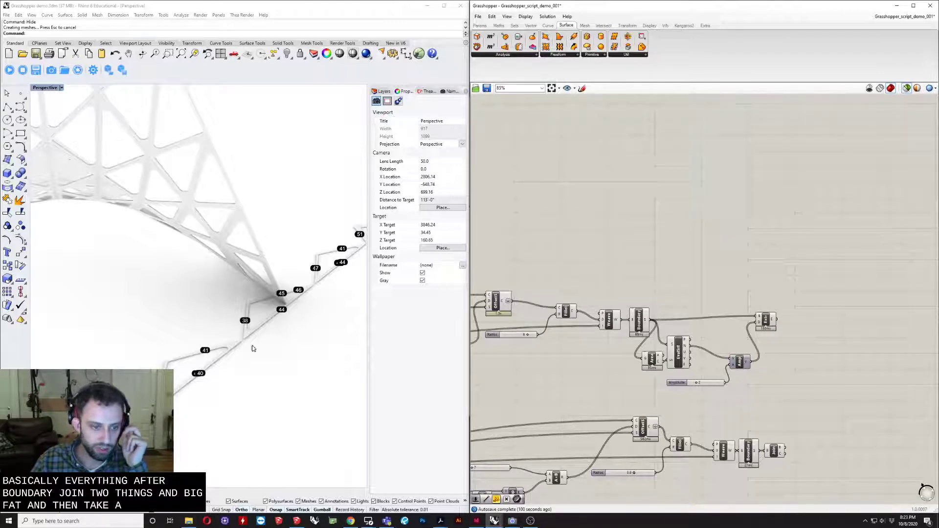
- View the whole extruded structure together with the labelled unrolled panels on the ground
right_drag(253, 348, 292, 320)
scroll(292, 320, down, 3)
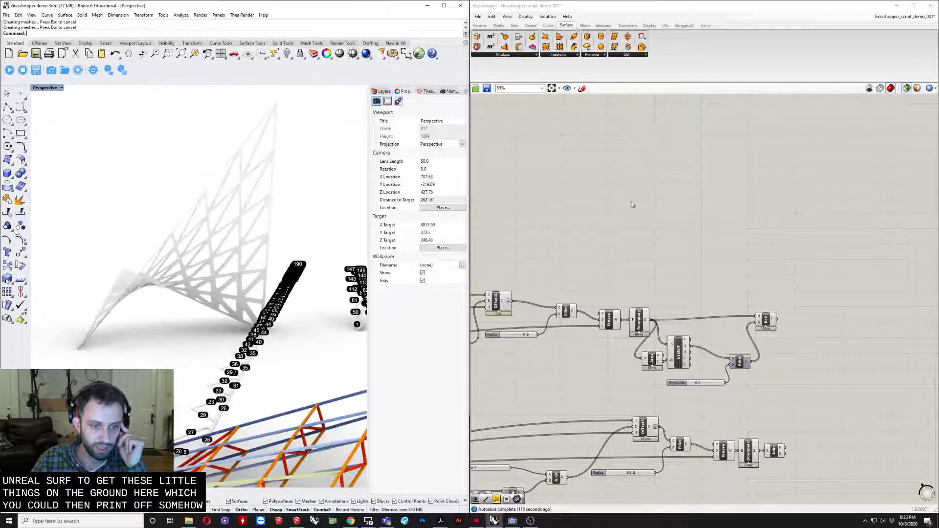
right_drag(221, 253, 199, 263)
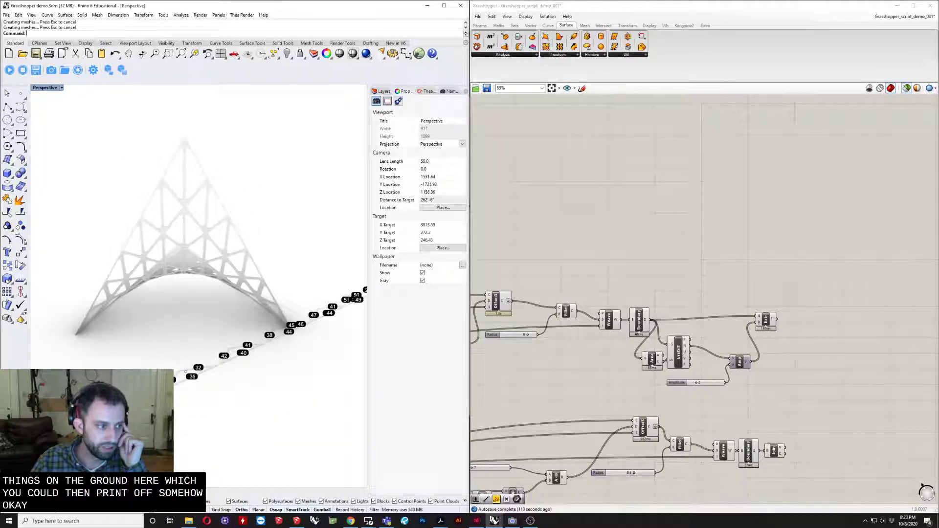